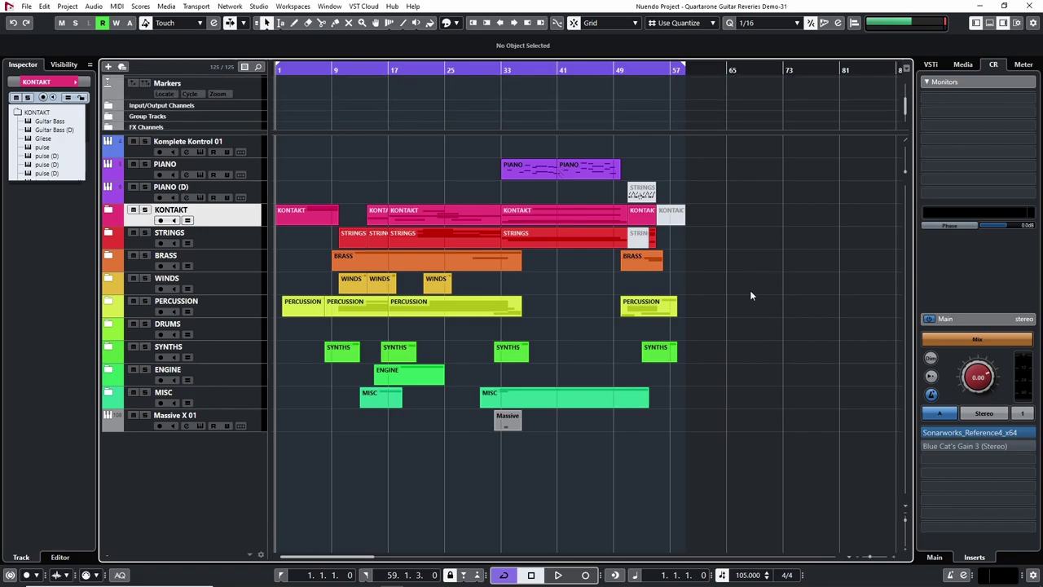
- Play the arrangement from the start and expand the KONTAKT folder to show its instrument tracks
key(space)
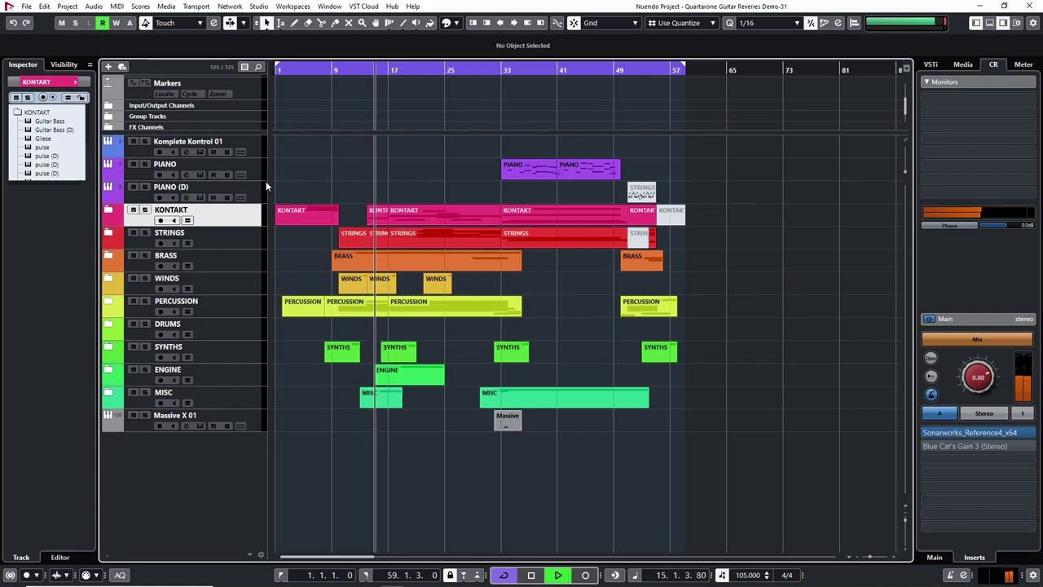
click(108, 211)
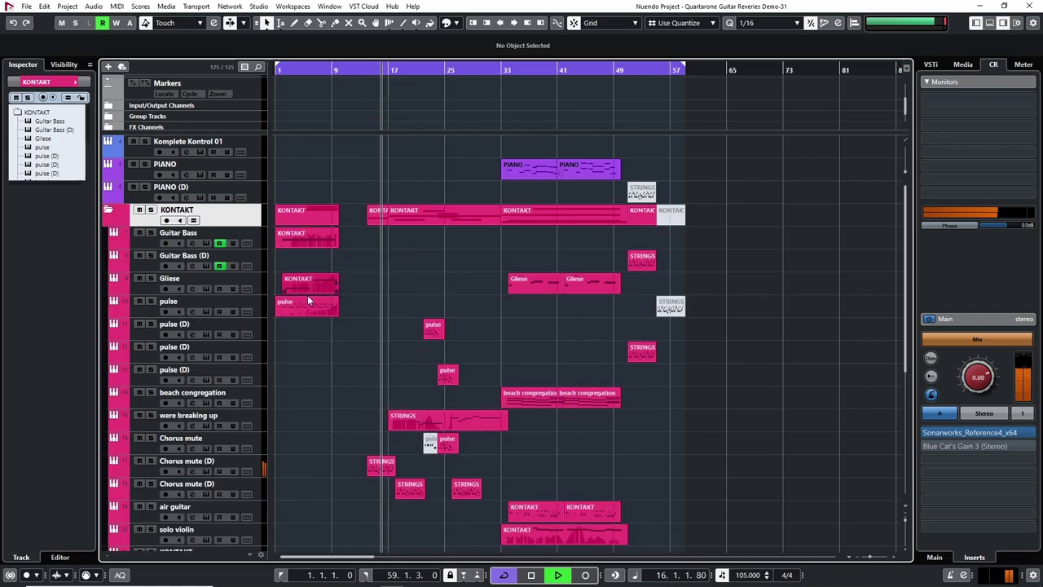
scroll(376, 314, down, 4)
key(h)
key(h)
key(h)
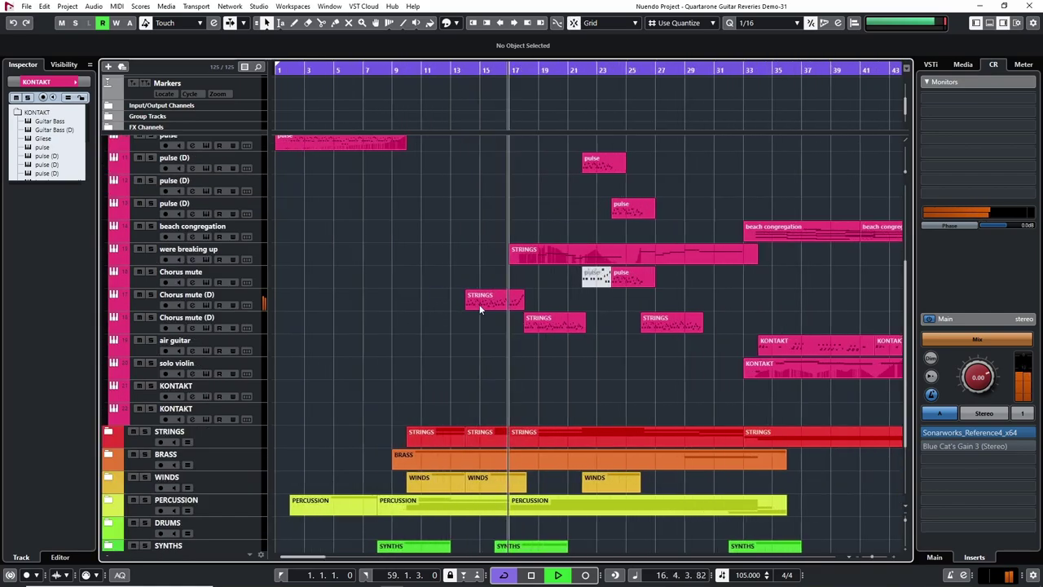
- Examine the notes of the STRINGS part at bar 14 on the first Chorus mute (D) track in the Key Editor
click(558, 303)
double_click(557, 303)
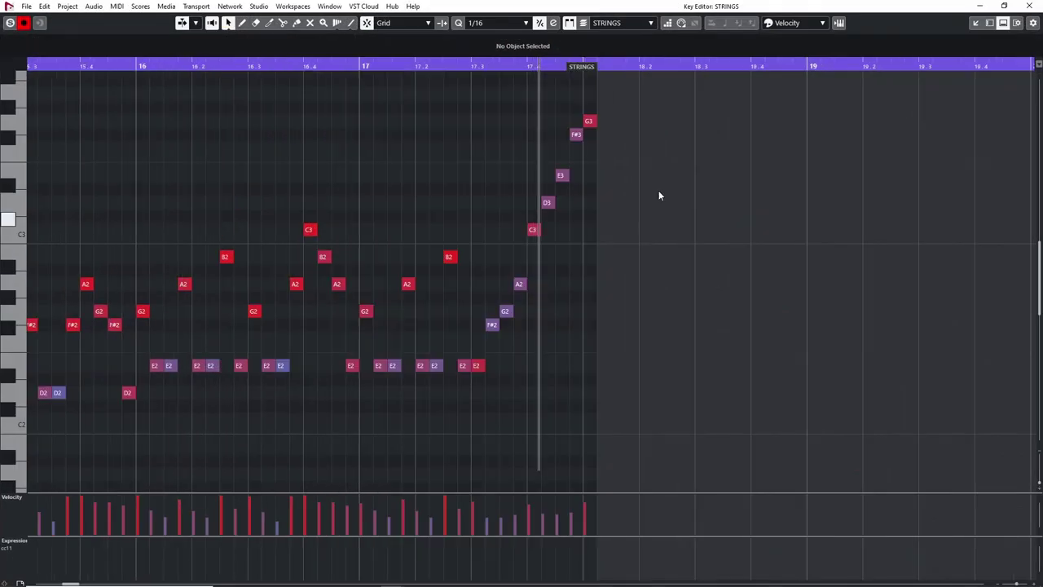
click(1033, 6)
- Examine the notes of the STRINGS part at bar 18 on the second Chorus mute (D) track during playback
scroll(630, 250, down, 2)
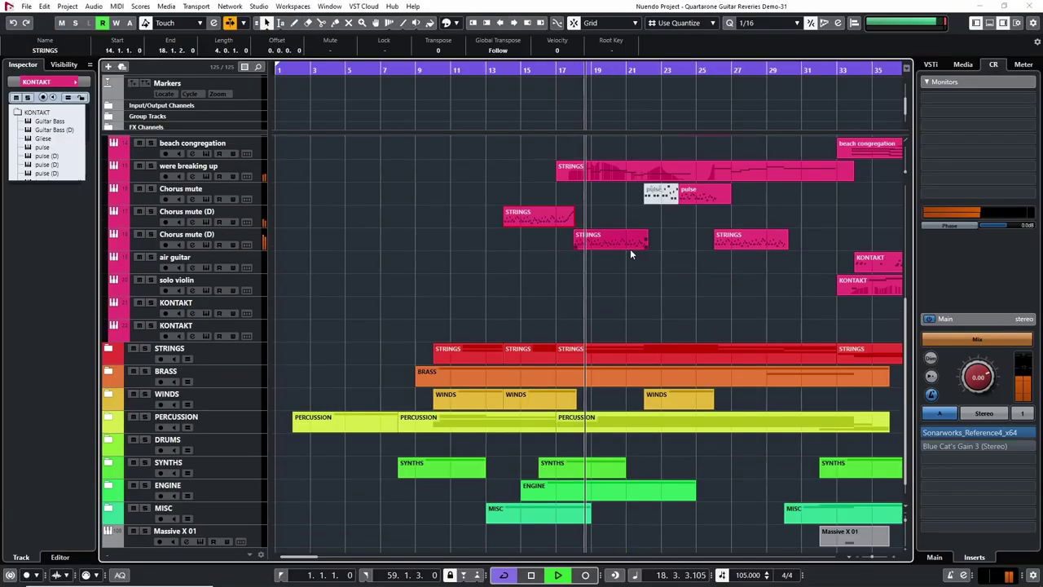
double_click(628, 239)
key(h)
key(h)
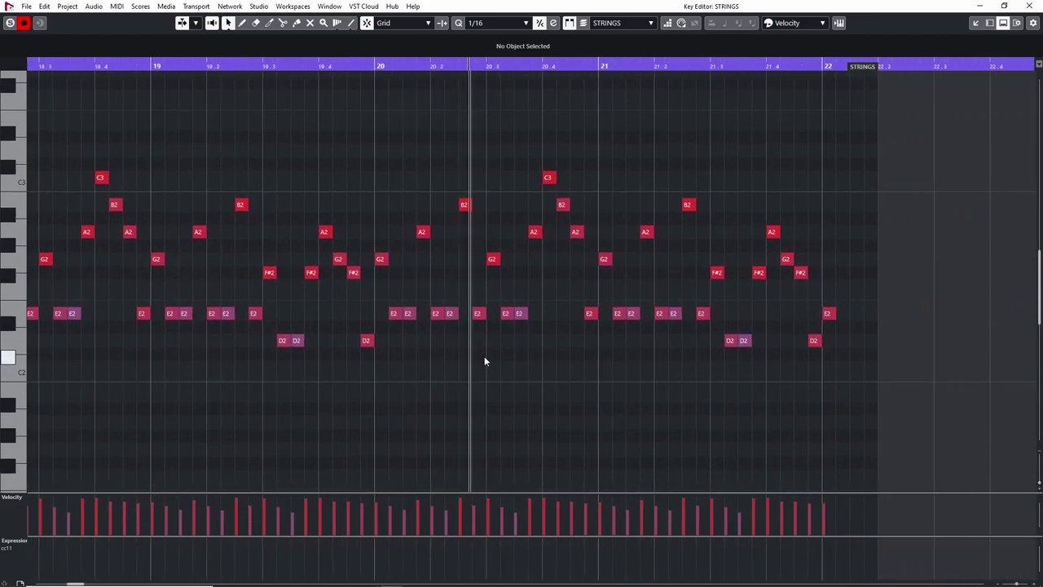
click(1032, 5)
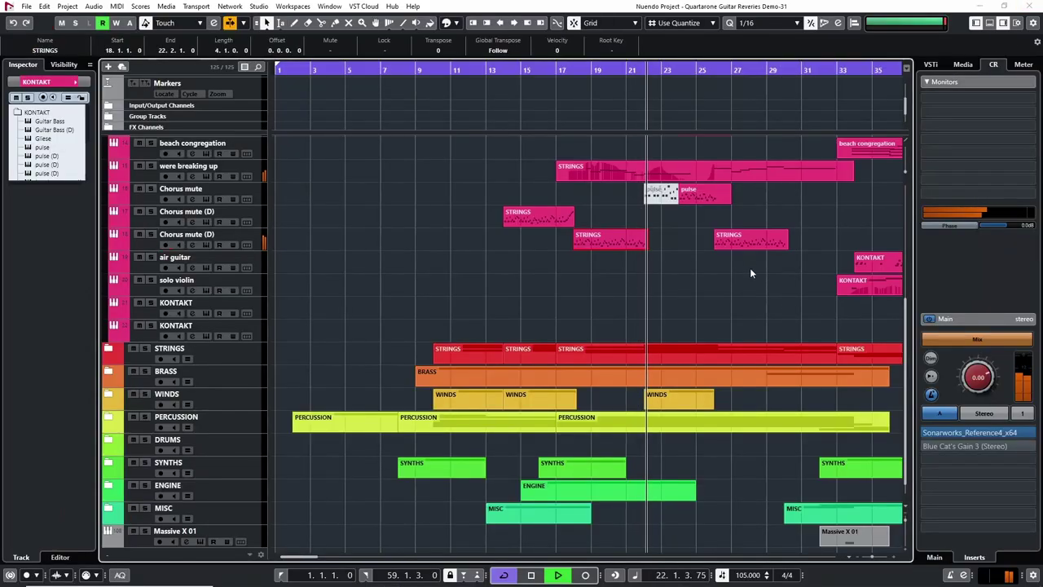
- Inspect the melody from bar 26 onward in the STRINGS part on the were breaking up track
scroll(763, 284, down, 1)
scroll(675, 337, up, 3)
scroll(675, 336, right, 3)
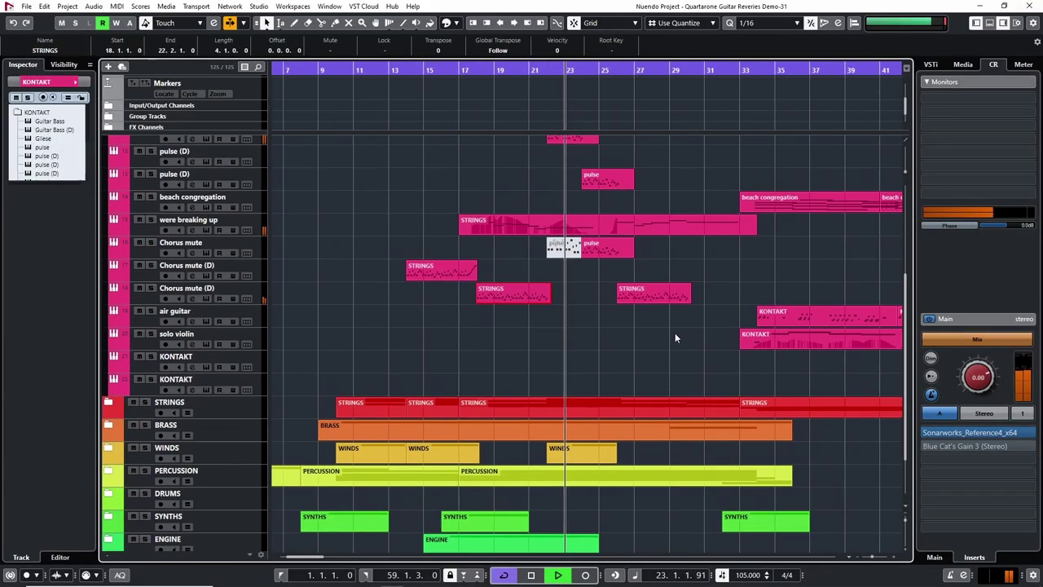
scroll(652, 328, right, 2)
scroll(630, 300, down, 2)
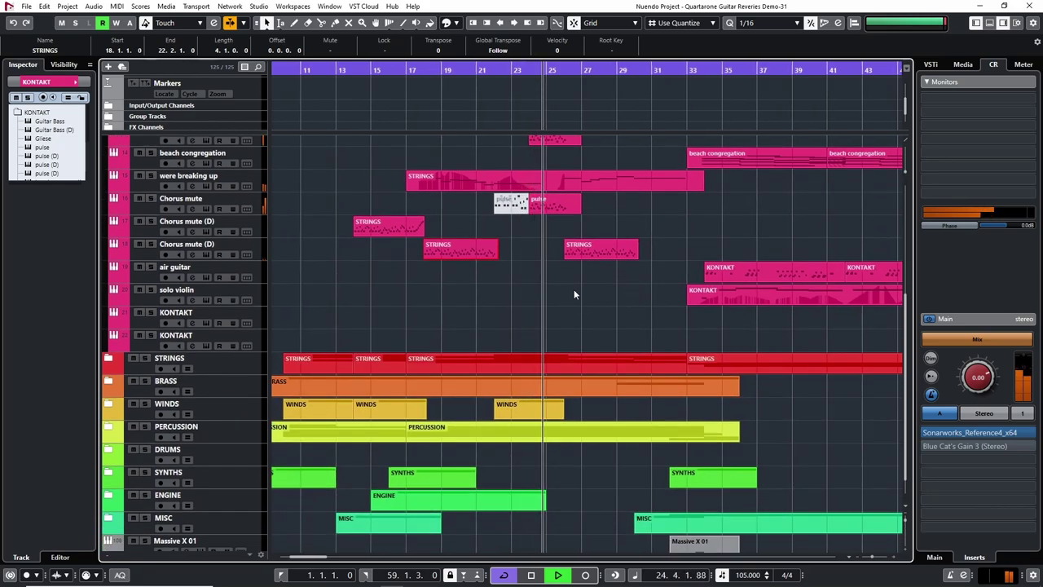
scroll(573, 293, up, 2)
ctrl+scroll(577, 297, up, 4)
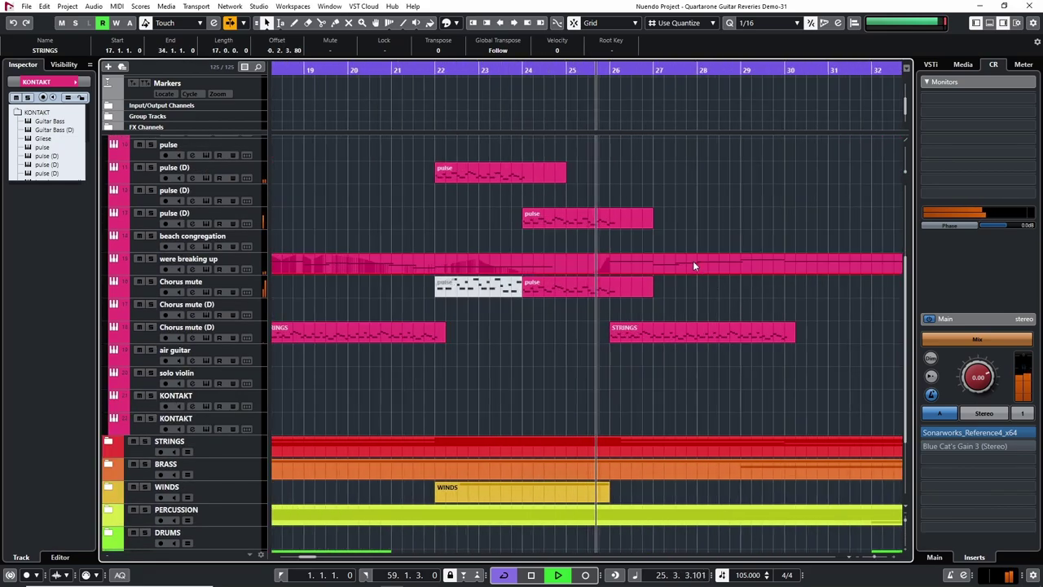
double_click(693, 261)
drag(676, 326, 323, 308)
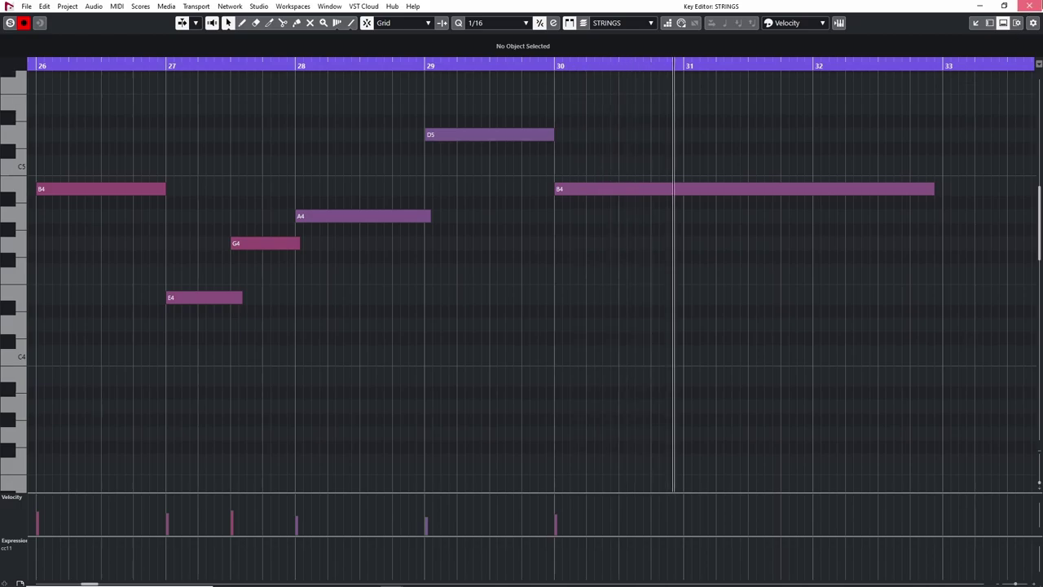
key(Escape)
- Inspect the notes of the KONTAKT part at bar 34 on the air guitar track
scroll(823, 346, up, 3)
scroll(629, 236, down, 2)
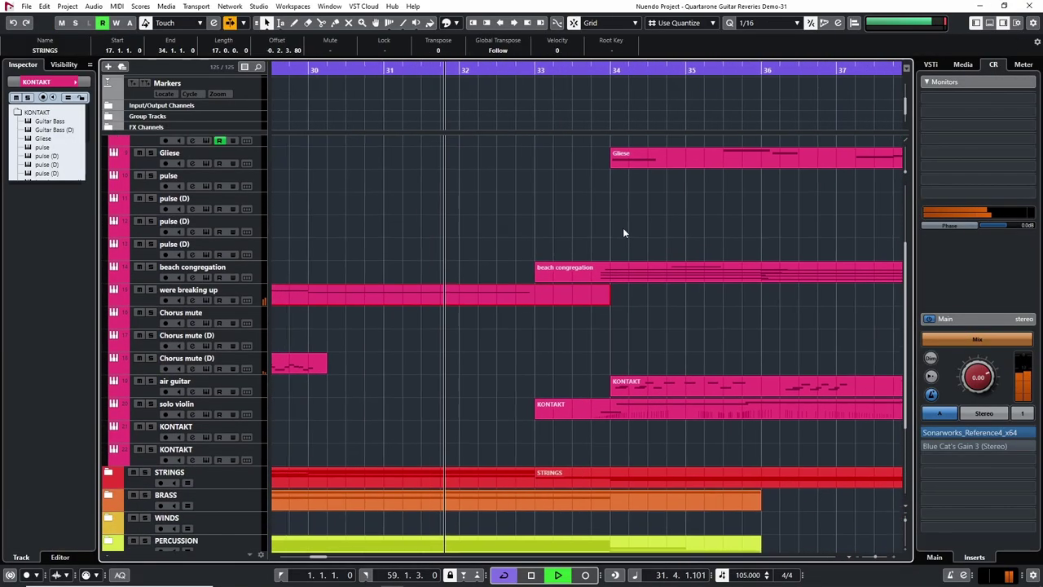
scroll(570, 220, down, 1)
scroll(571, 220, right, 2)
scroll(529, 269, down, 1)
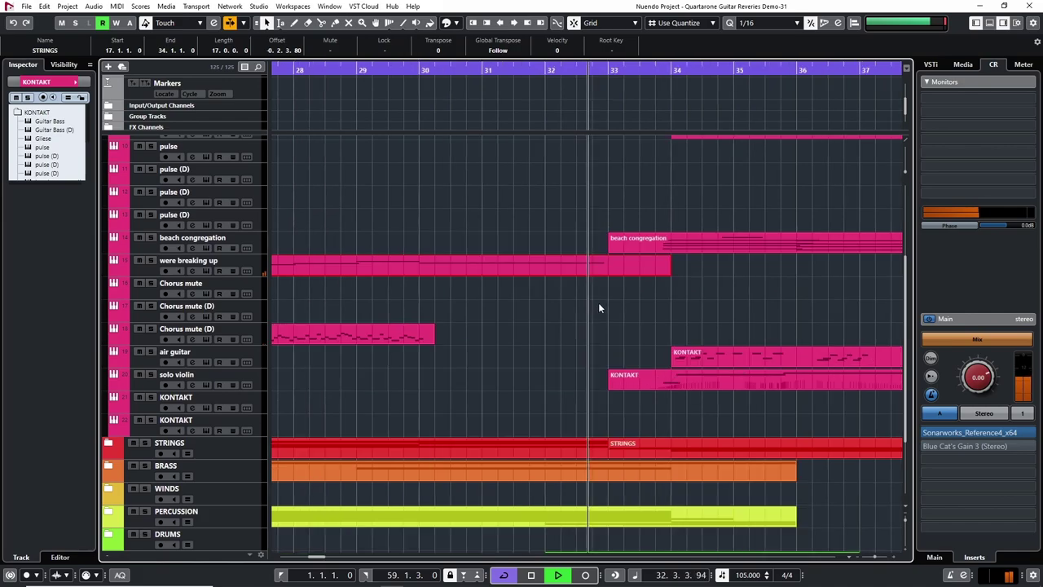
scroll(740, 300, right, 3)
scroll(501, 286, down, 1)
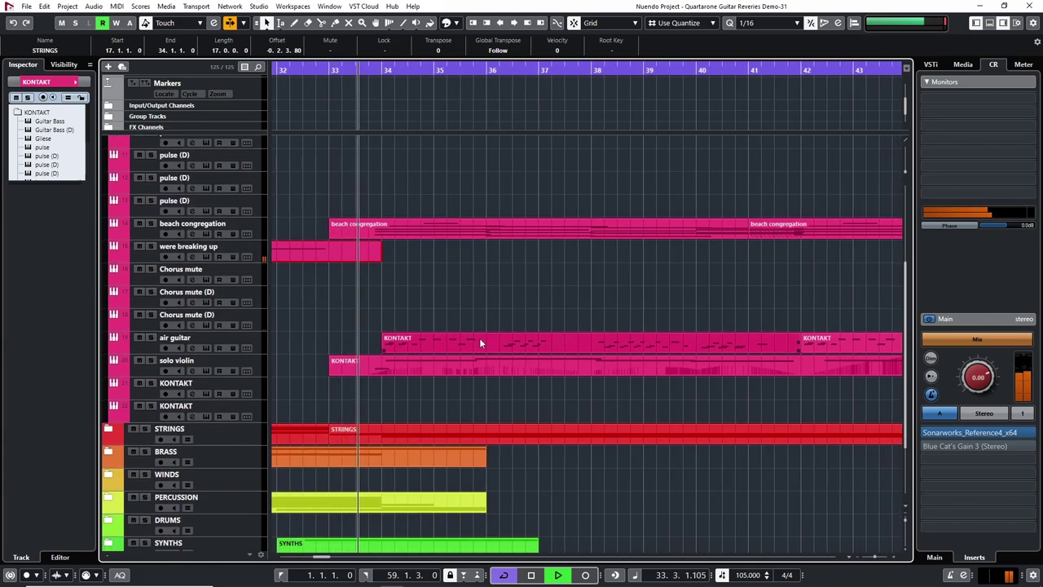
double_click(479, 338)
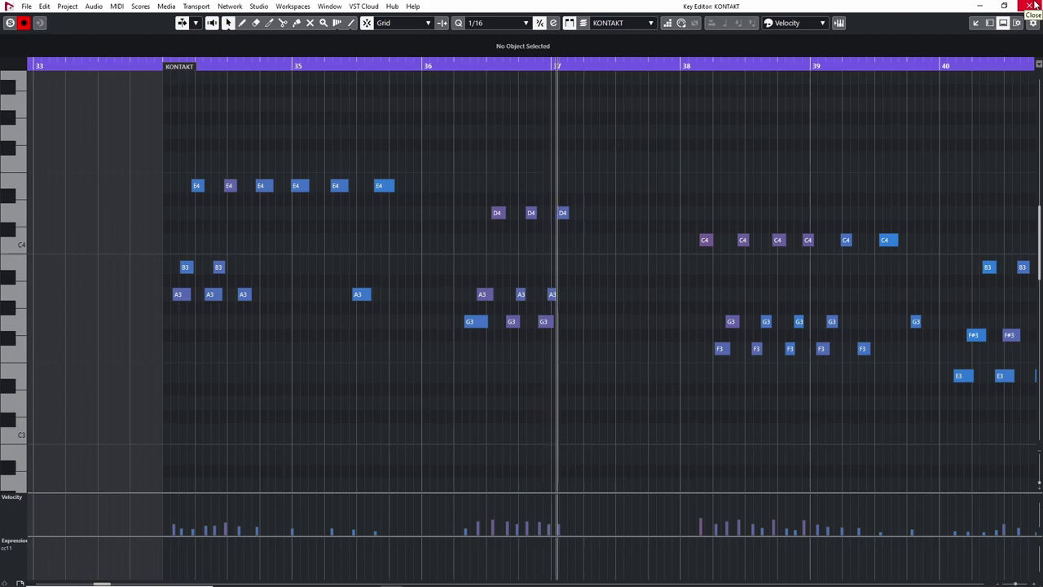
click(1029, 6)
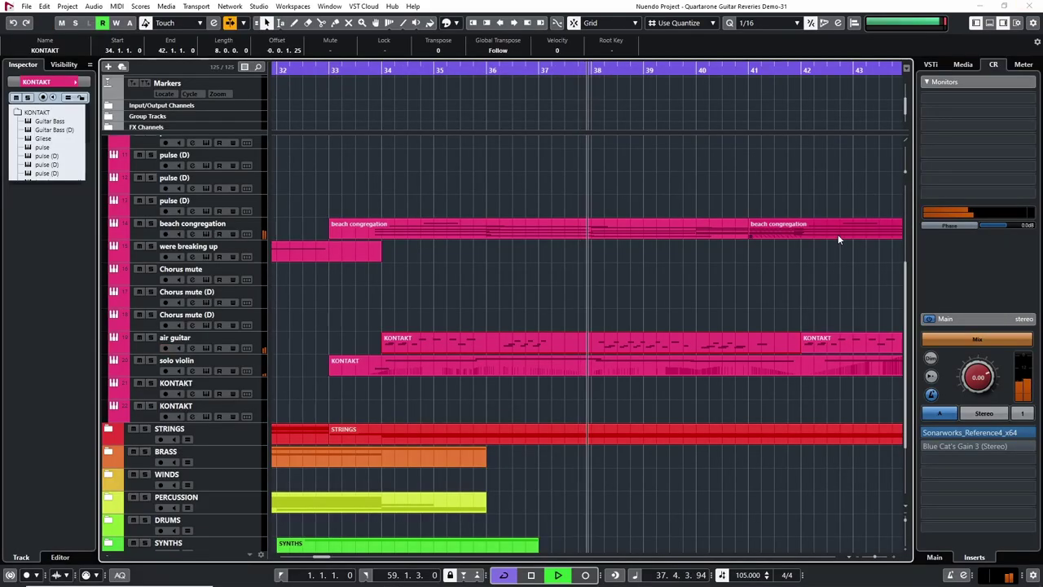
- Review the chords in the first beach congregation part, which starts at bar 33, in the Key Editor
scroll(812, 278, down, 1)
scroll(813, 278, right, 4)
double_click(541, 216)
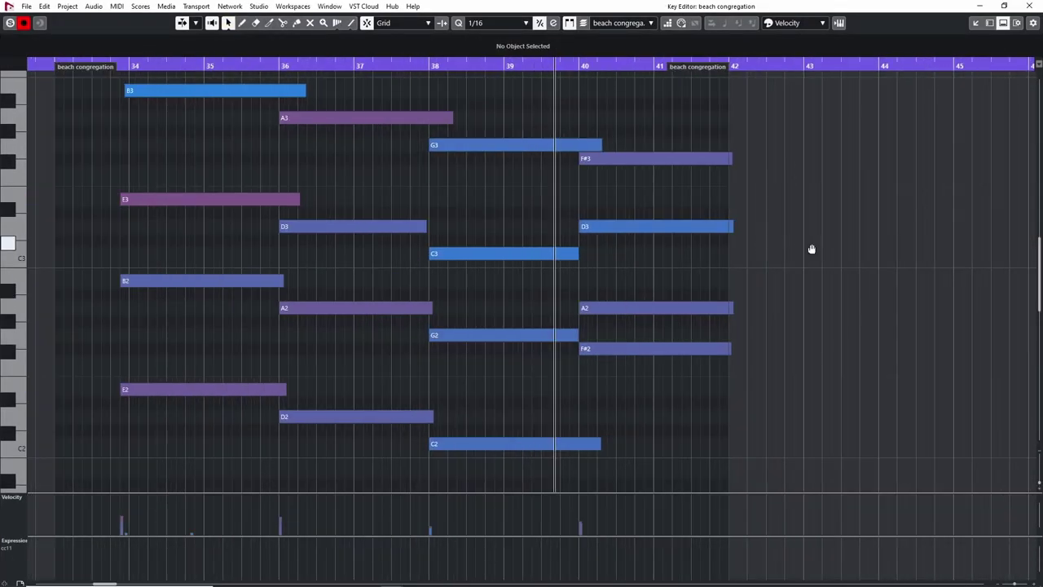
scroll(812, 249, down, 1)
scroll(733, 213, right, 3)
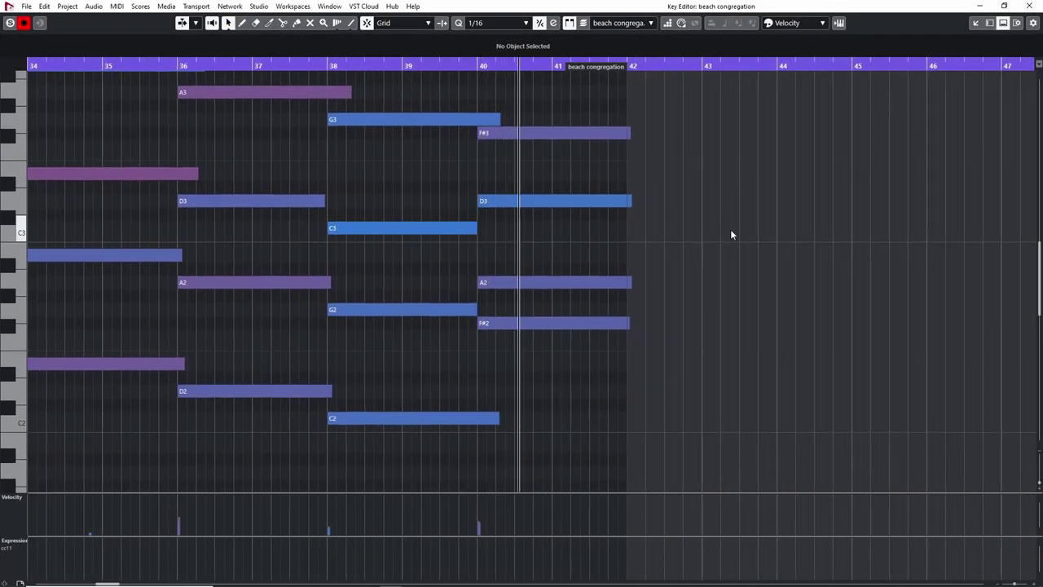
click(1032, 5)
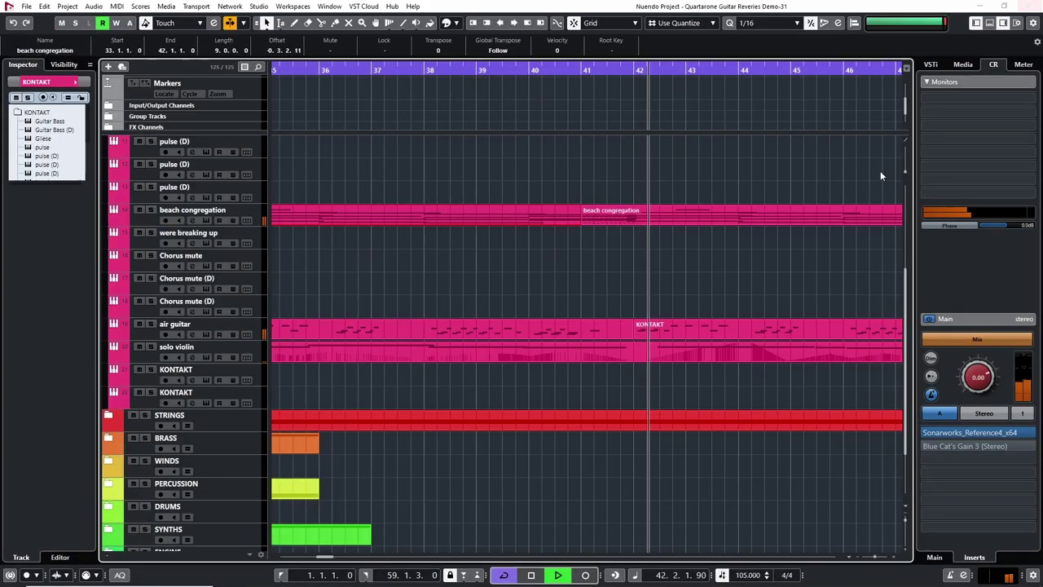
- Review the solo violin part's notes and modulation curve from bar 40 to its end
scroll(807, 269, down, 3)
scroll(604, 215, right, 5)
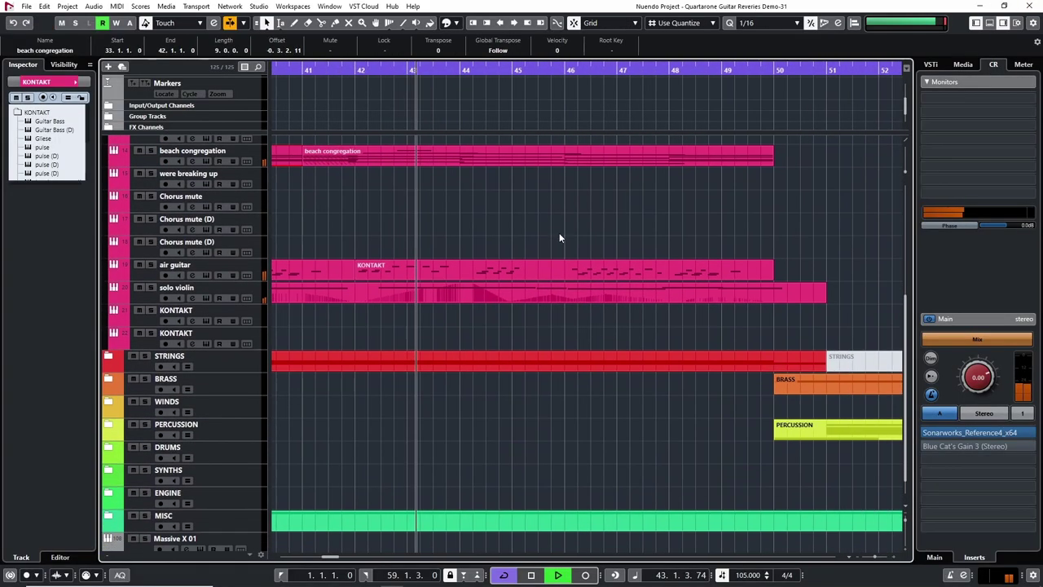
double_click(539, 288)
drag(548, 266, 394, 284)
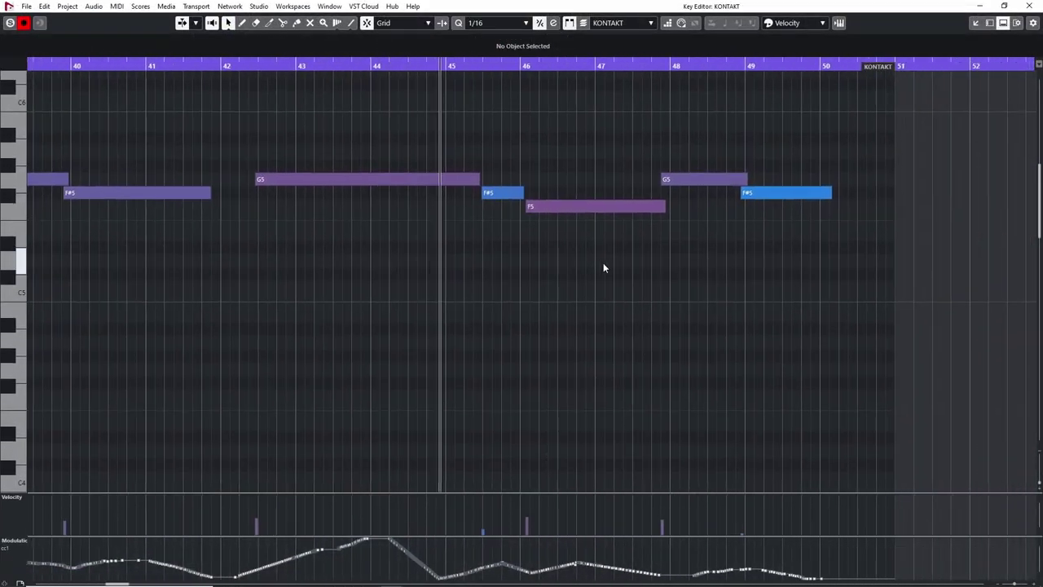
scroll(626, 259, right, 2)
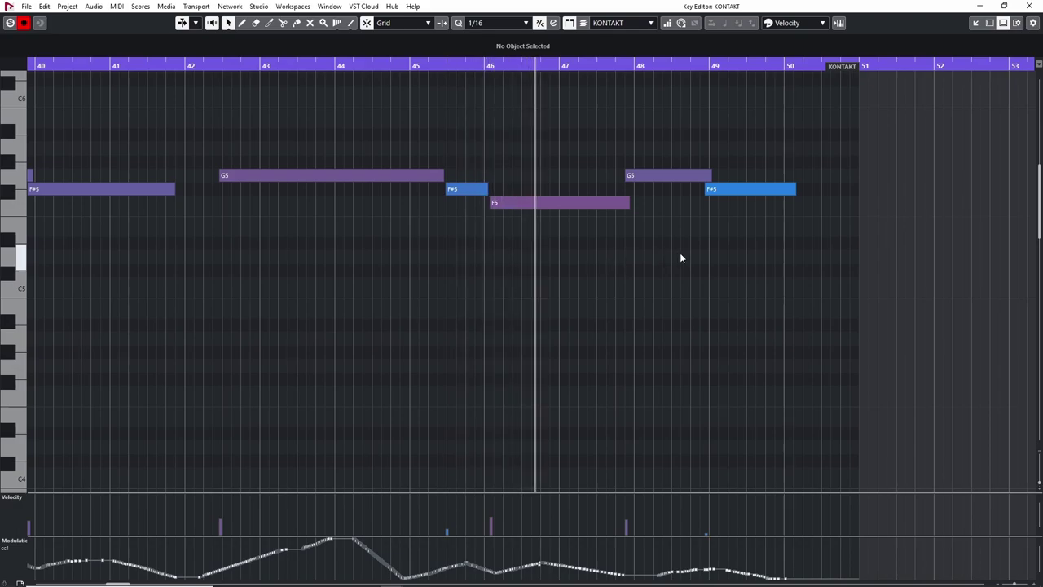
click(1029, 6)
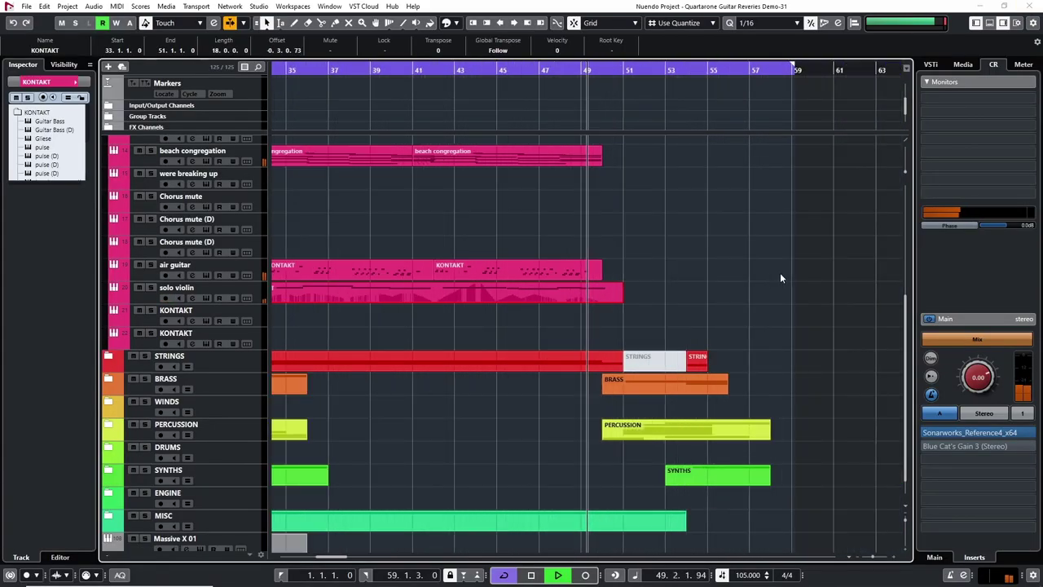
- Examine the notes of the STRINGS part at bar 51 on the Guitar Bass (D) track
scroll(775, 273, up, 10)
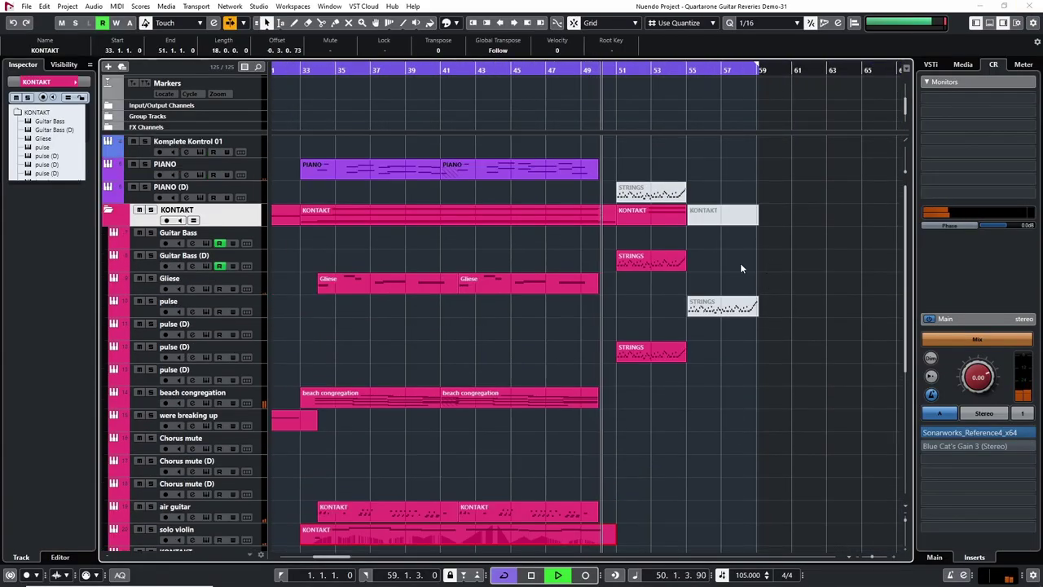
double_click(691, 260)
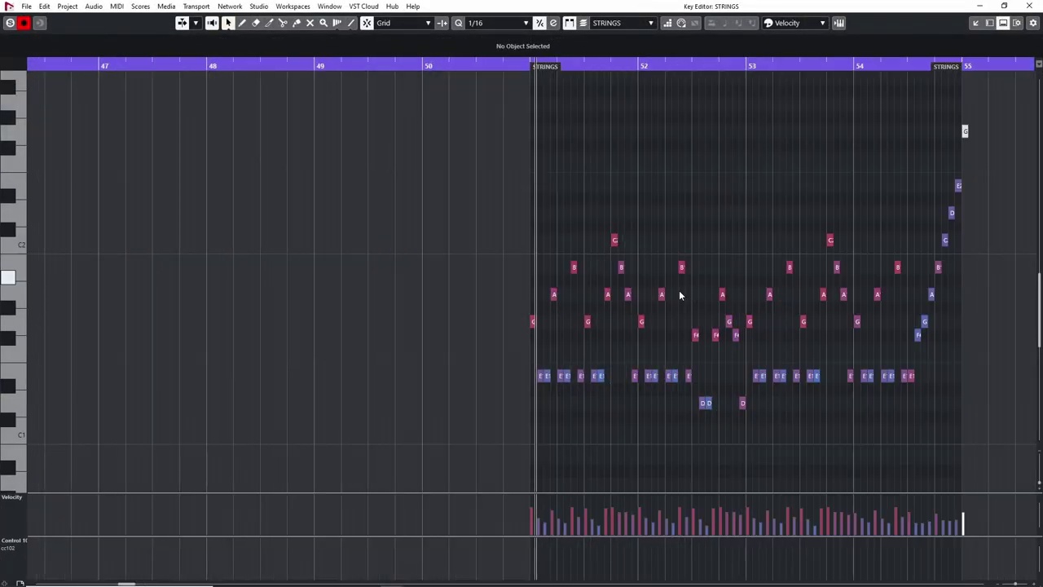
scroll(850, 294, up, 2)
scroll(596, 209, down, 2)
scroll(671, 245, down, 2)
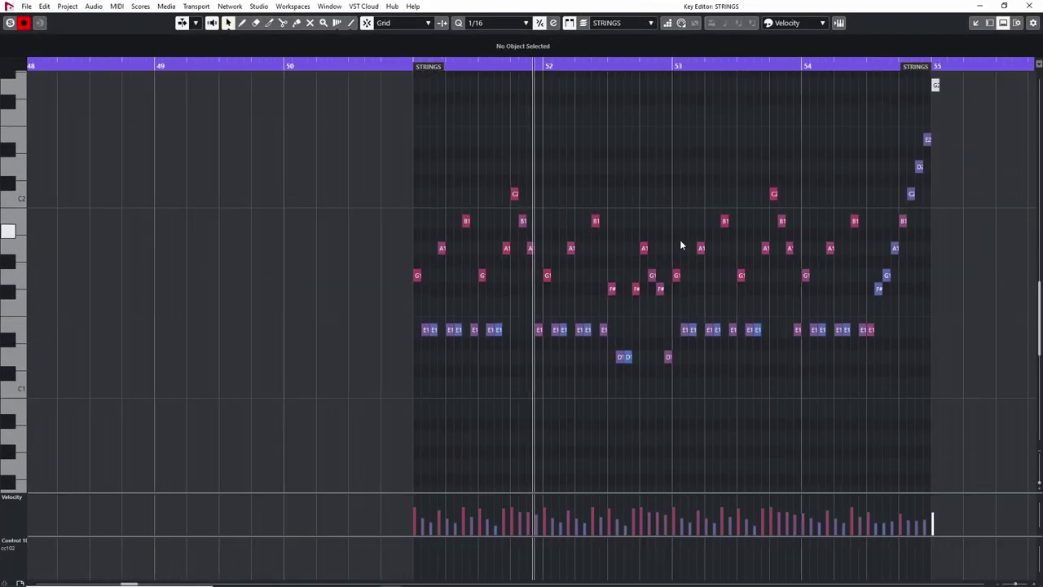
scroll(671, 244, right, 3)
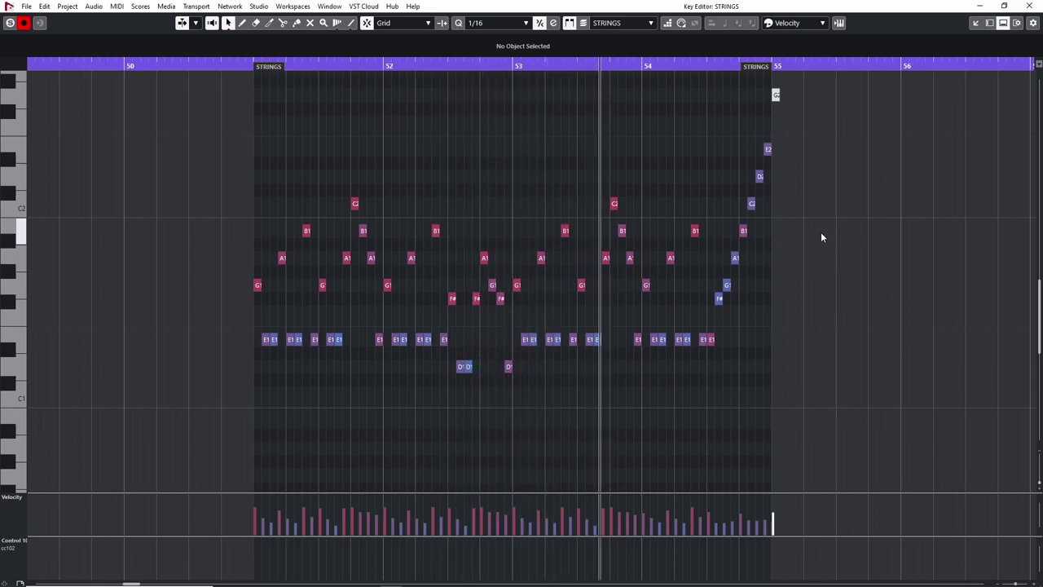
click(1030, 6)
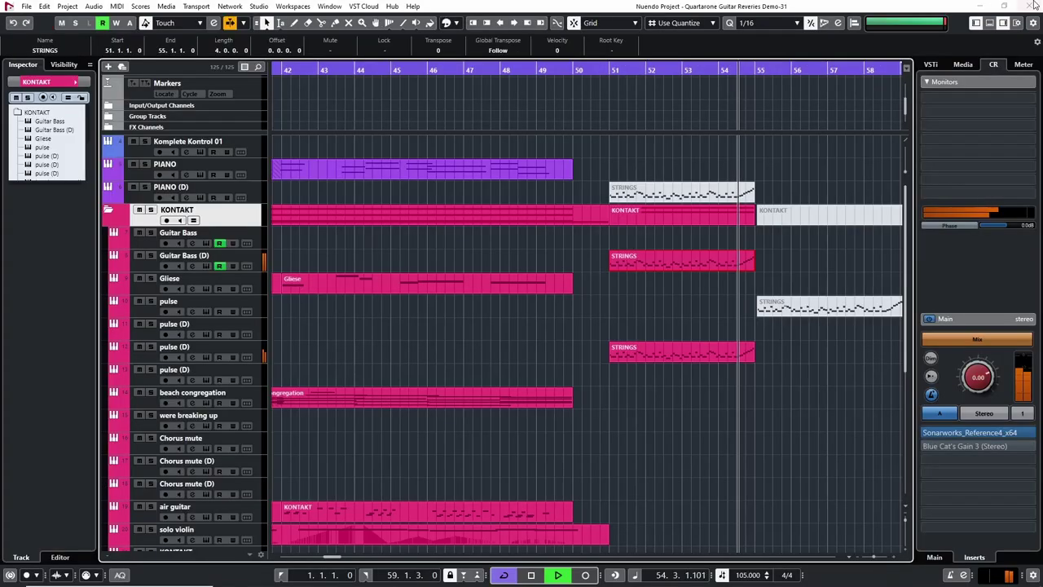
- Let the arrangement play through its closing bars, then stop playback
key(g)
key(g)
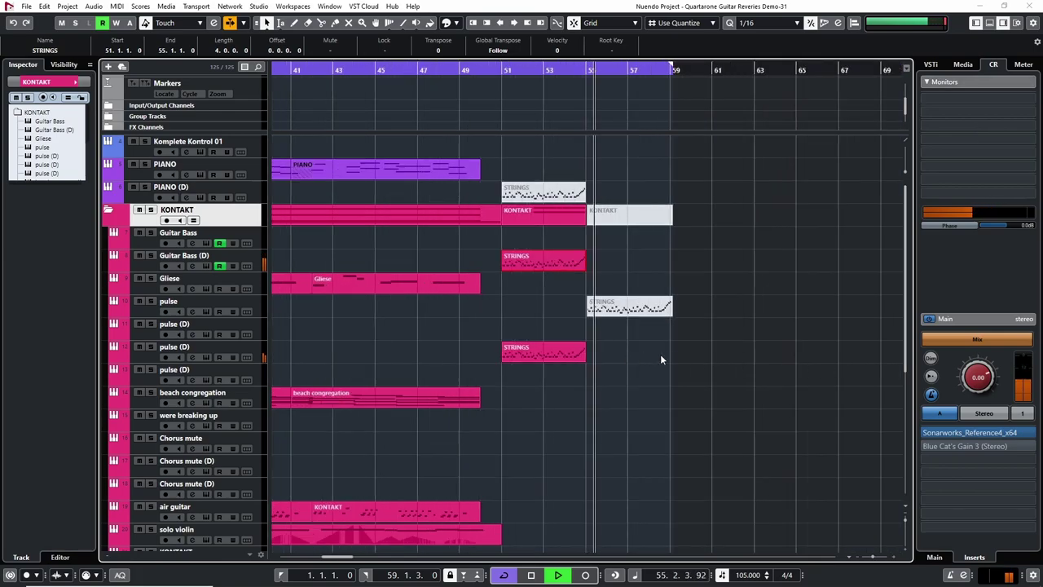
key(g)
key(g)
key(g)
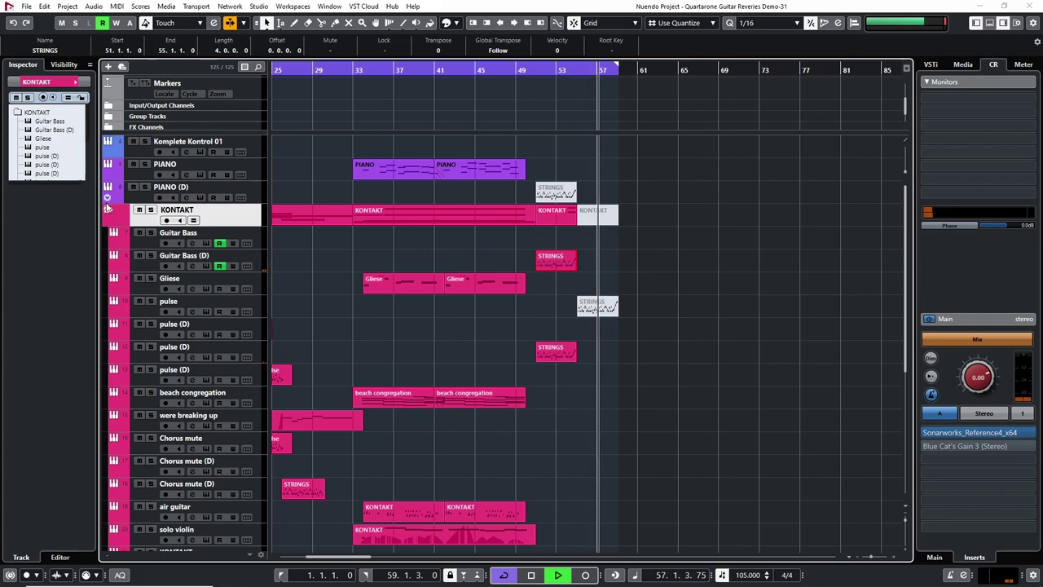
key(space)
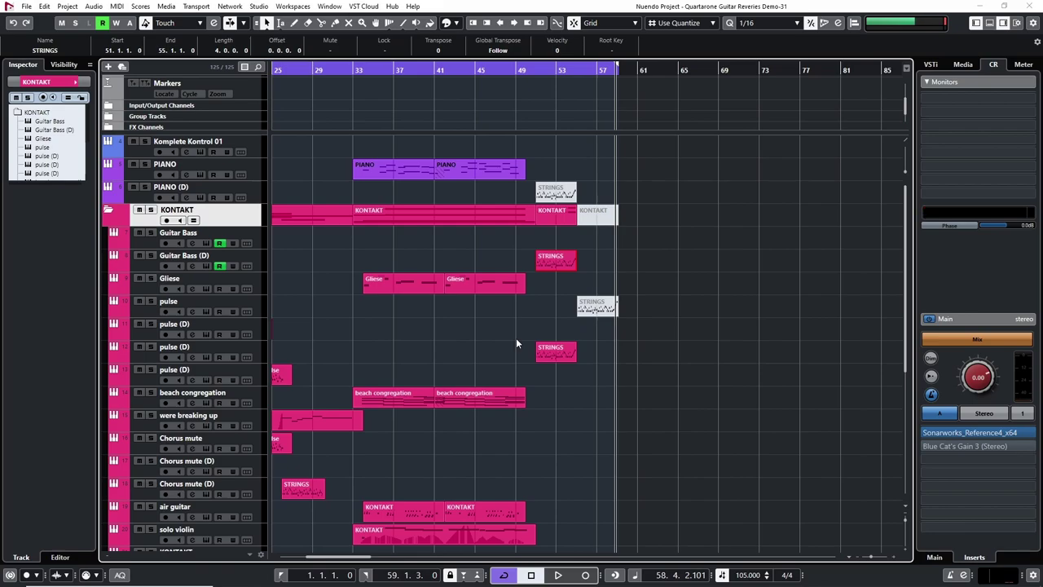
- Return the project cursor to bar 1 and bring the opening Guitar Bass, Gliese and pulse parts into view
key(g)
key(g)
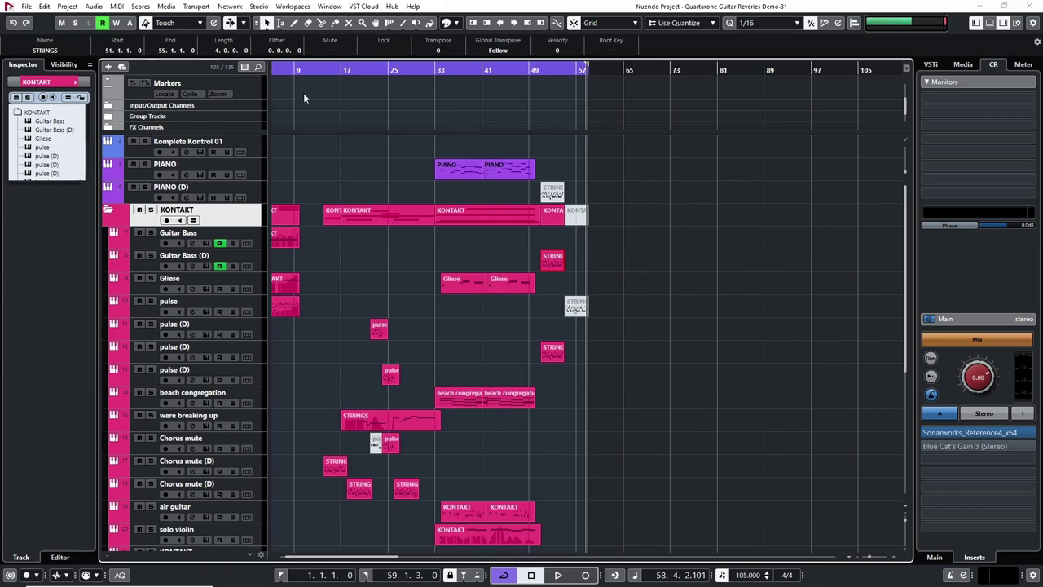
key(Home)
key(h)
key(h)
key(h)
key(h)
key(h)
key(h)
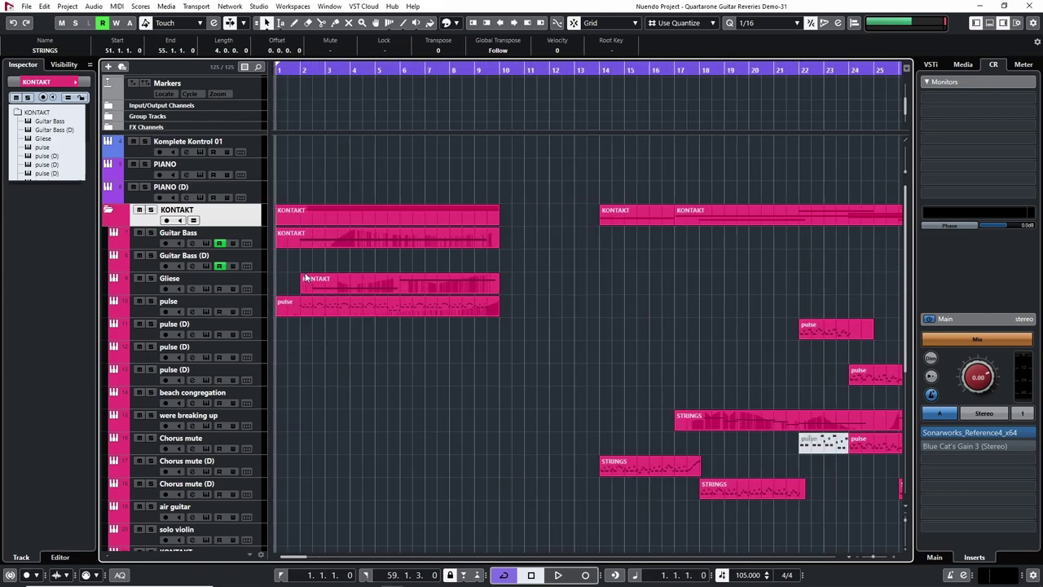
key(h)
key(h)
key(g)
key(h)
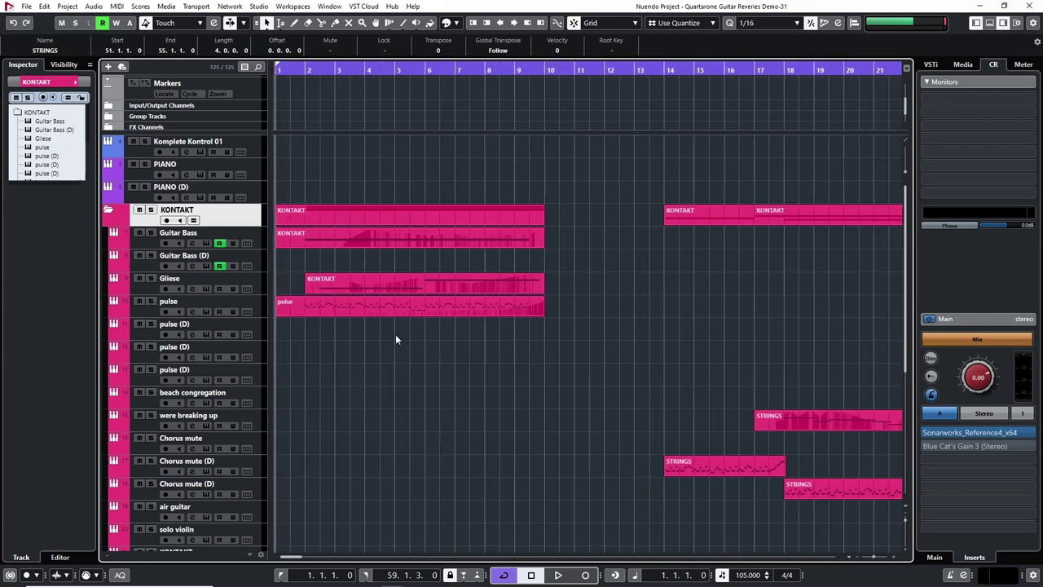
key(g)
key(g)
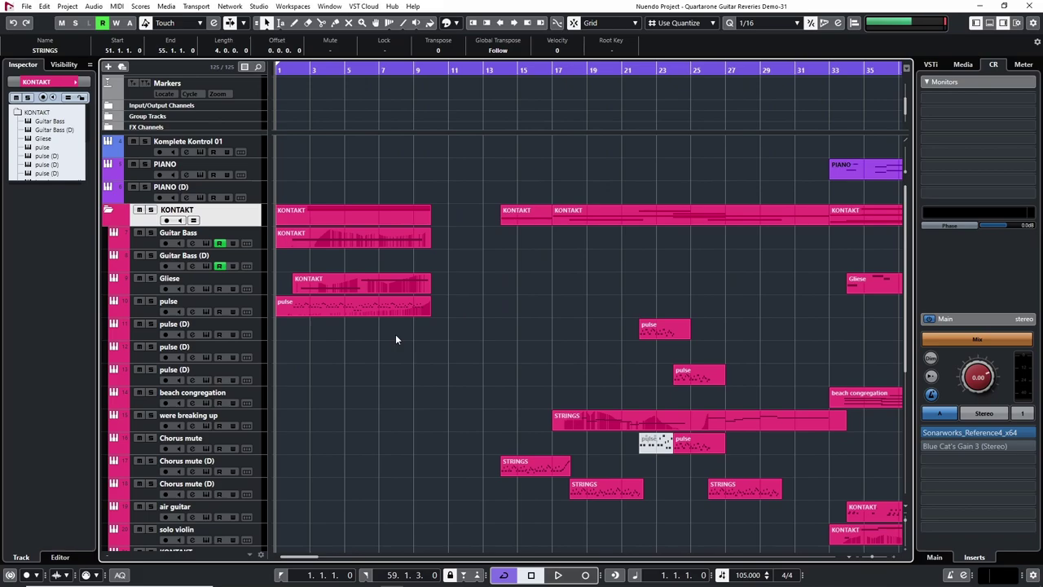
- Look over the full arrangement, from the KONTAKT instrument parts down to the strings, brass, percussion and synth tracks
key(g)
key(g)
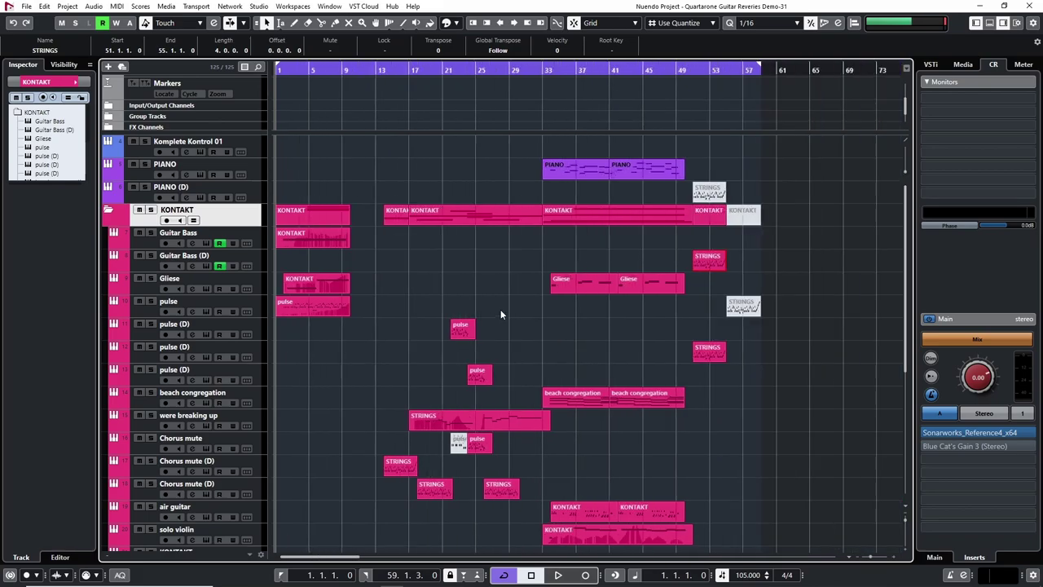
scroll(650, 302, down, 3)
scroll(650, 301, up, 3)
key(g)
key(g)
key(g)
scroll(474, 280, down, 3)
scroll(474, 280, up, 3)
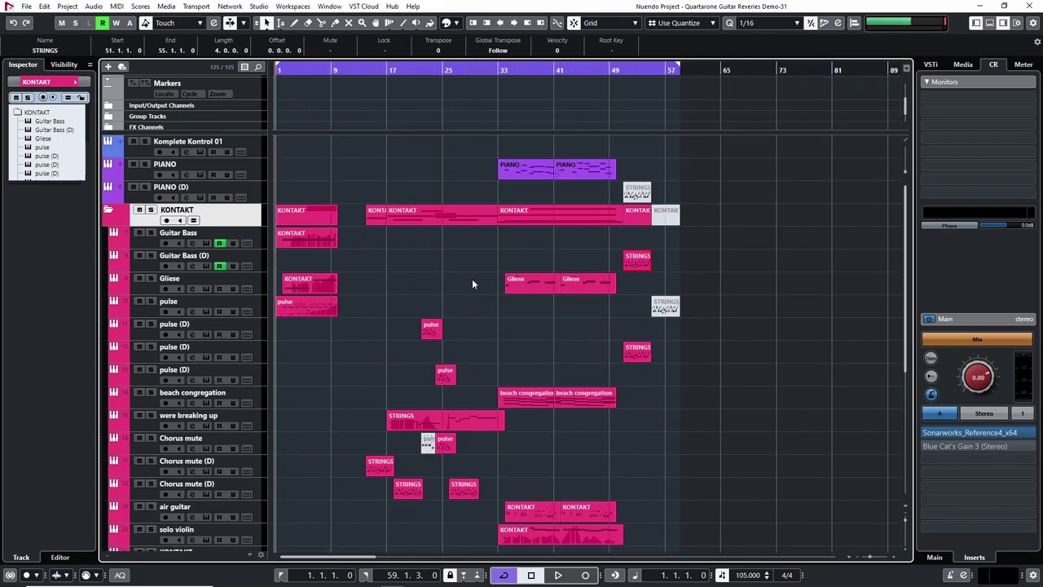
key(h)
key(h)
scroll(524, 305, down, 3)
scroll(524, 304, up, 3)
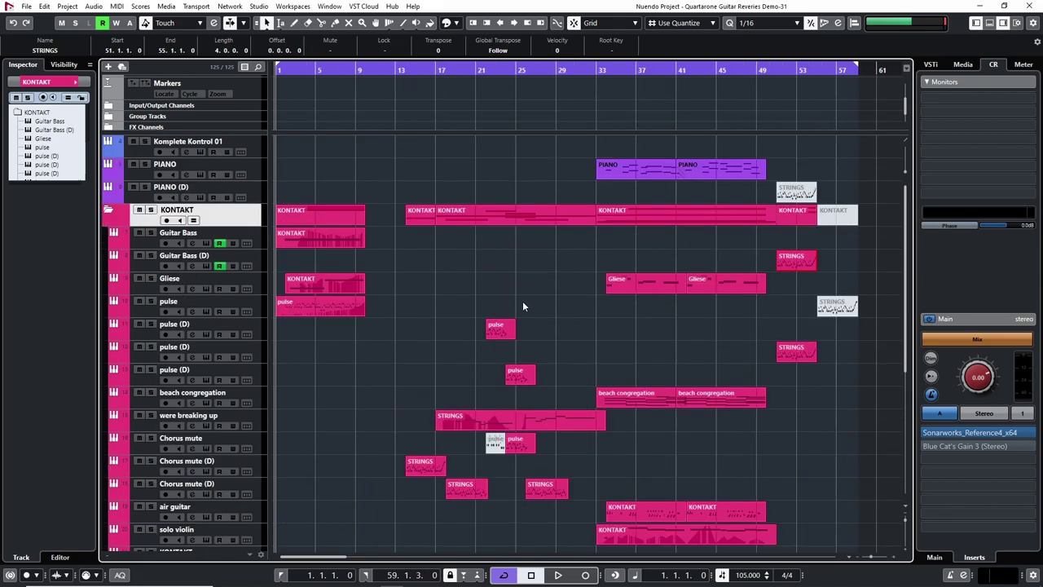
scroll(514, 317, down, 3)
key(g)
key(g)
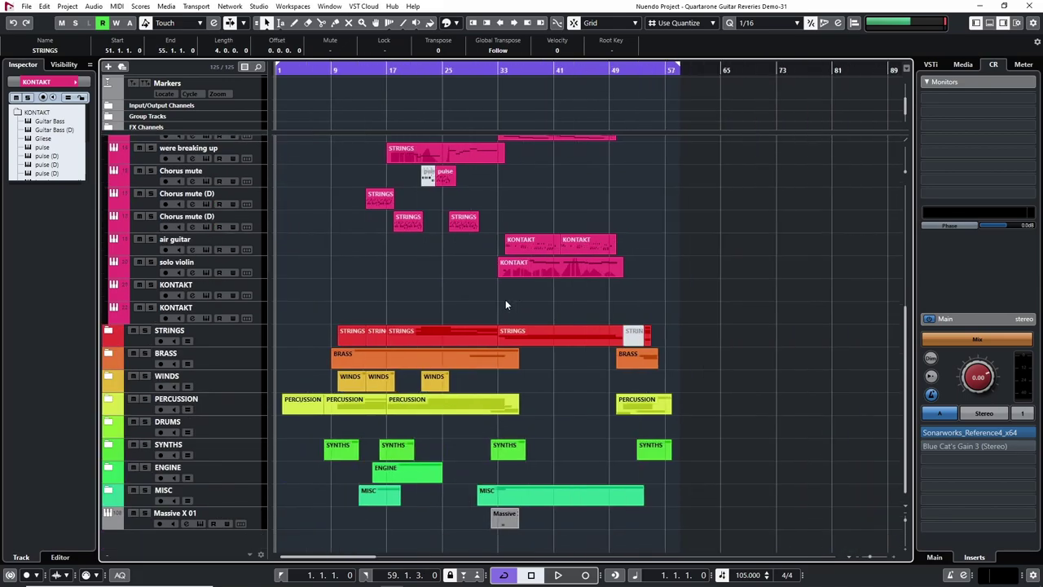
- Open the KONTAKT instrument of the Guitar Bass track with the project cursor placed just before bar 2
scroll(506, 305, up, 3)
key(h)
key(h)
key(h)
key(h)
key(h)
key(h)
key(h)
key(h)
key(h)
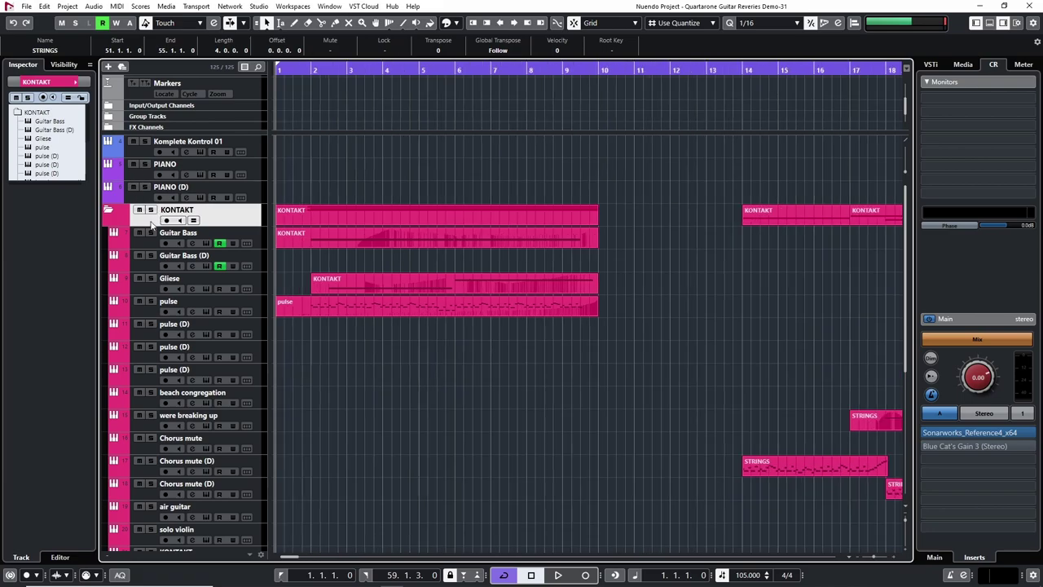
click(147, 247)
click(311, 70)
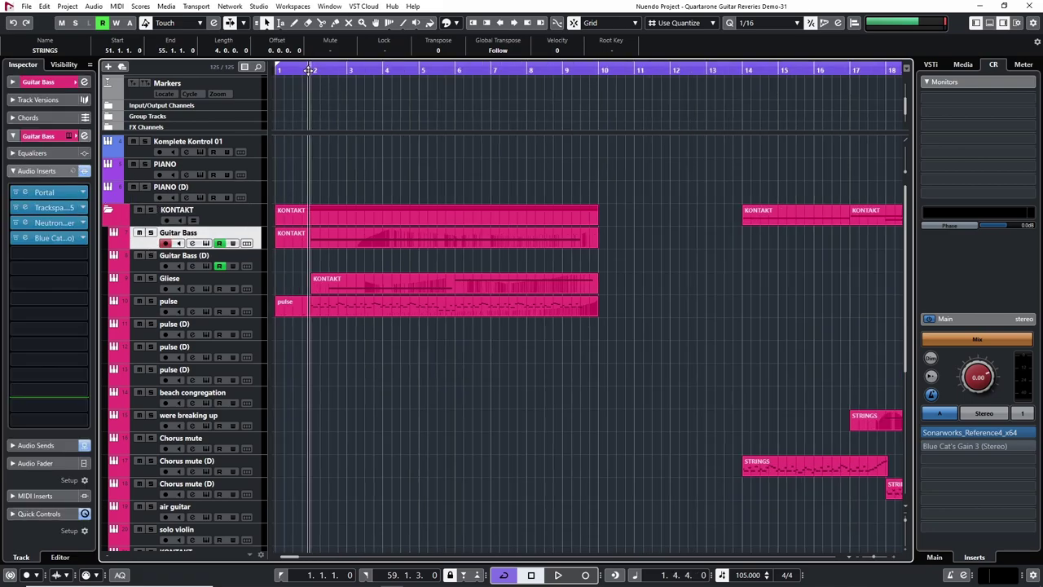
key(e)
drag(481, 55, 764, 53)
- Play the soloed KONTAKT folder tracks from around bar 2 and stop at bar 4
click(342, 74)
key(space)
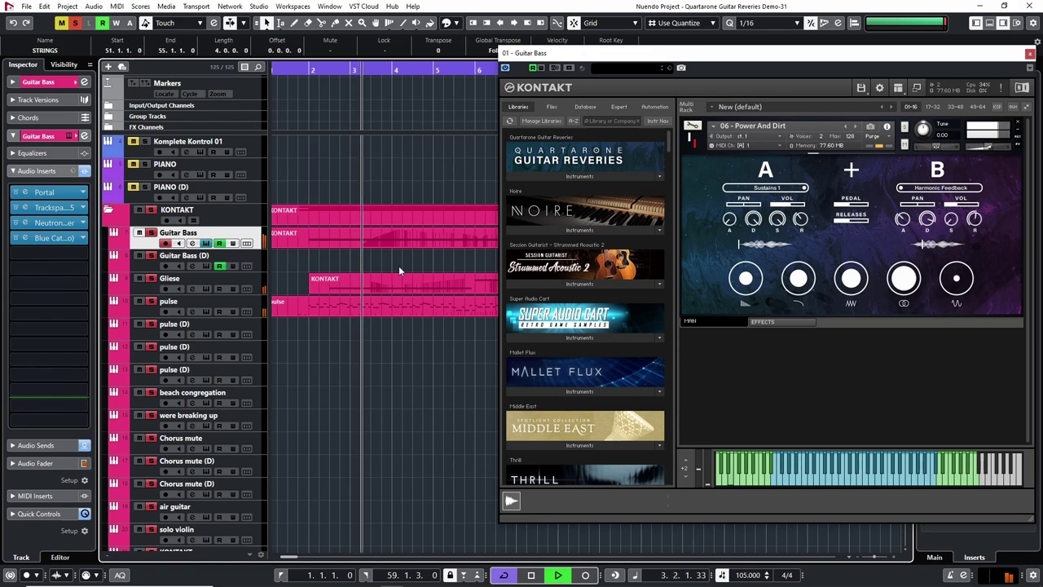
key(space)
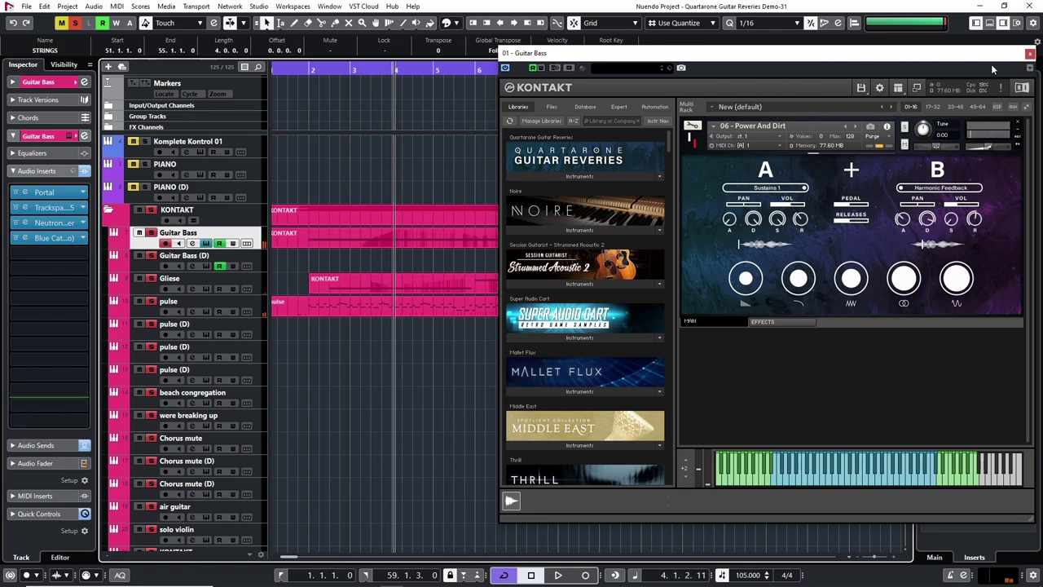
- Close the Guitar Bass instrument and check the notes of the opening pulse part in the Key Editor
click(1030, 53)
double_click(352, 306)
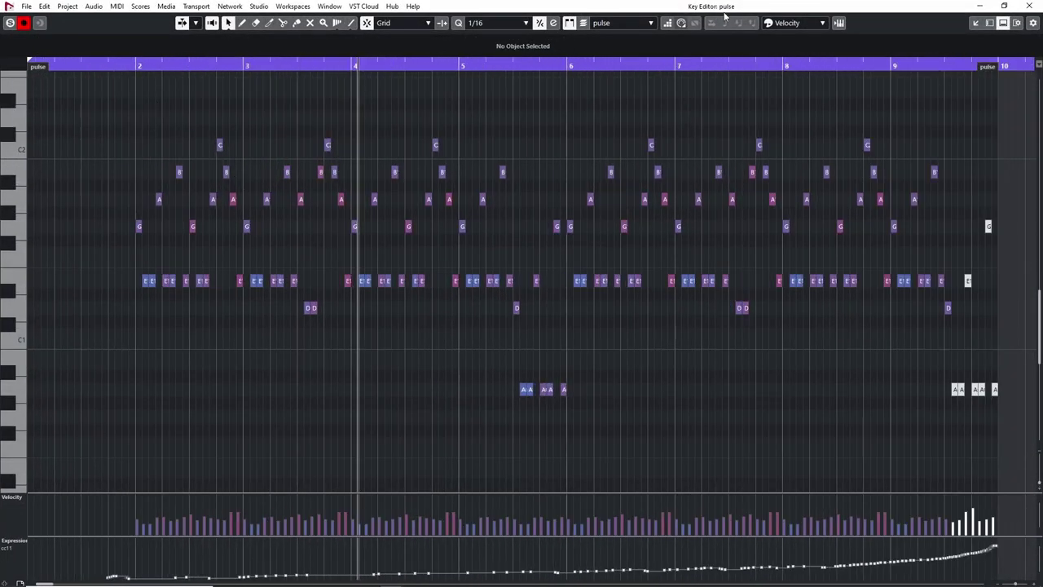
click(1028, 6)
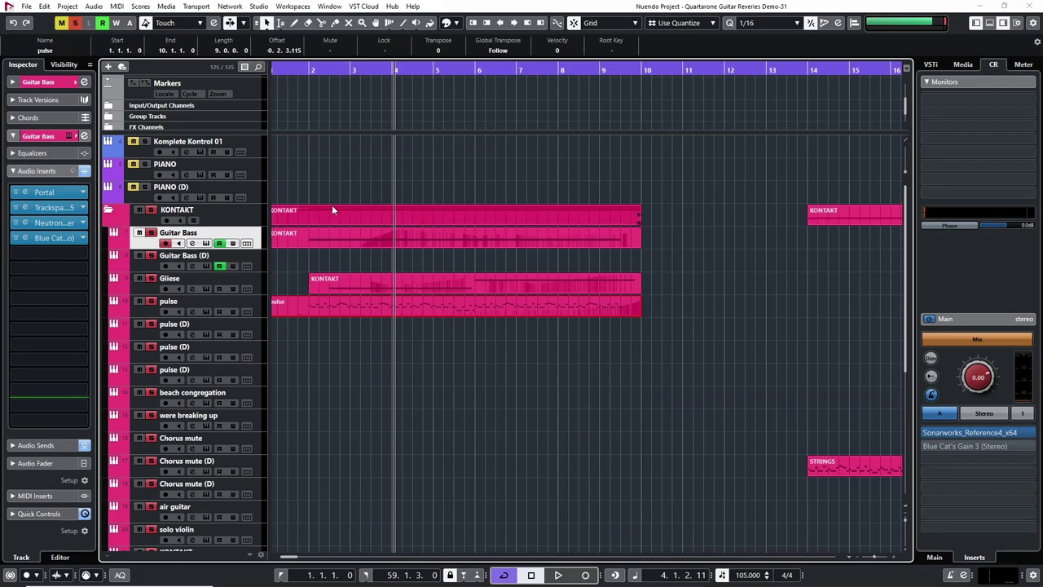
- Set the cursor back just before bar 2, reopen the Guitar Bass instrument and take the KONTAKT folder out of solo
drag(303, 70, 163, 211)
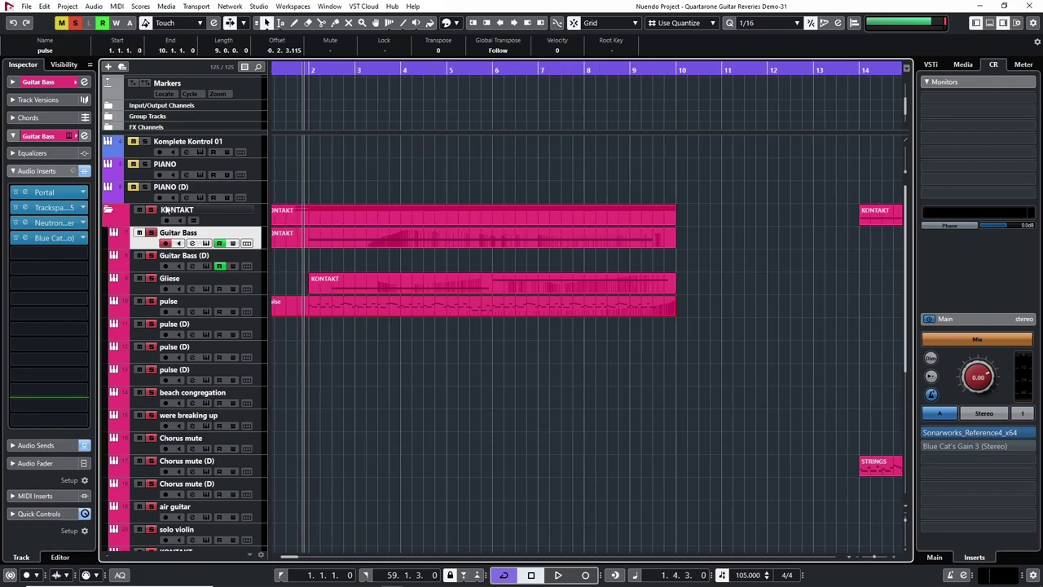
click(192, 243)
click(152, 210)
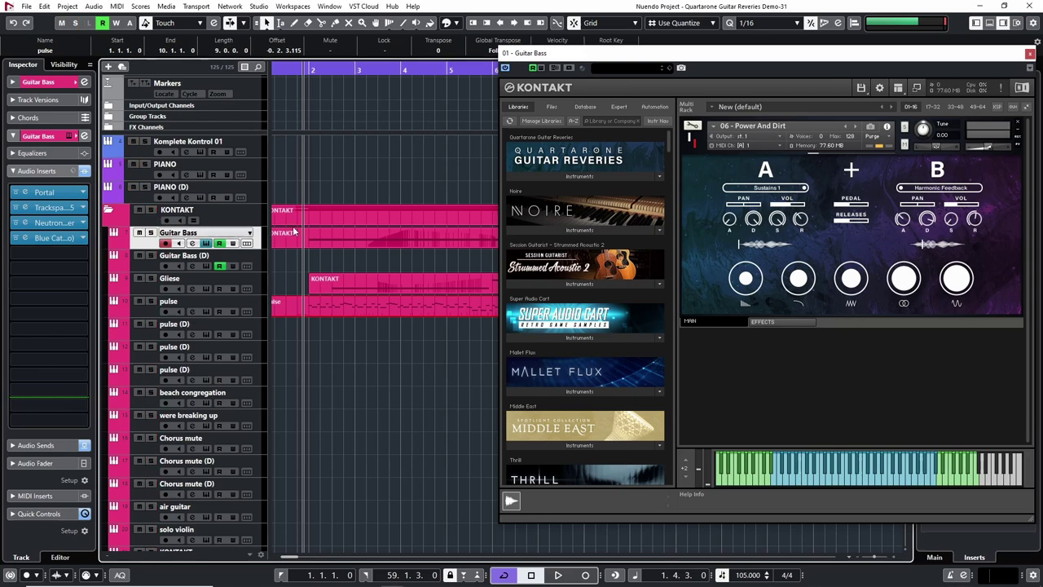
key(ctrl+alt+r)
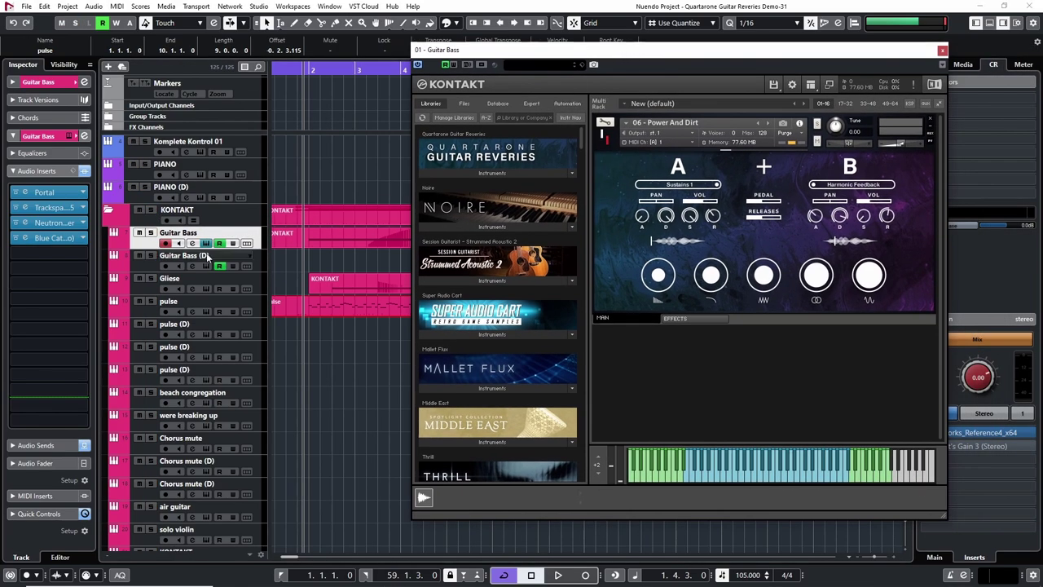
- Solo the Guitar Bass track and play it to bar 5 while watching its Power And Dirt patch controls
key(s)
key(space)
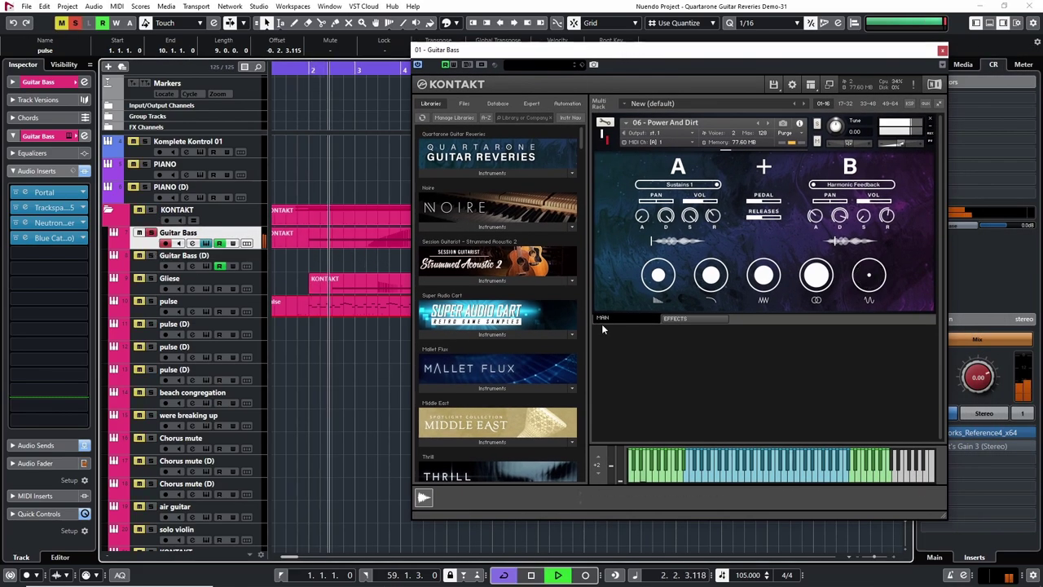
drag(766, 53, 694, 59)
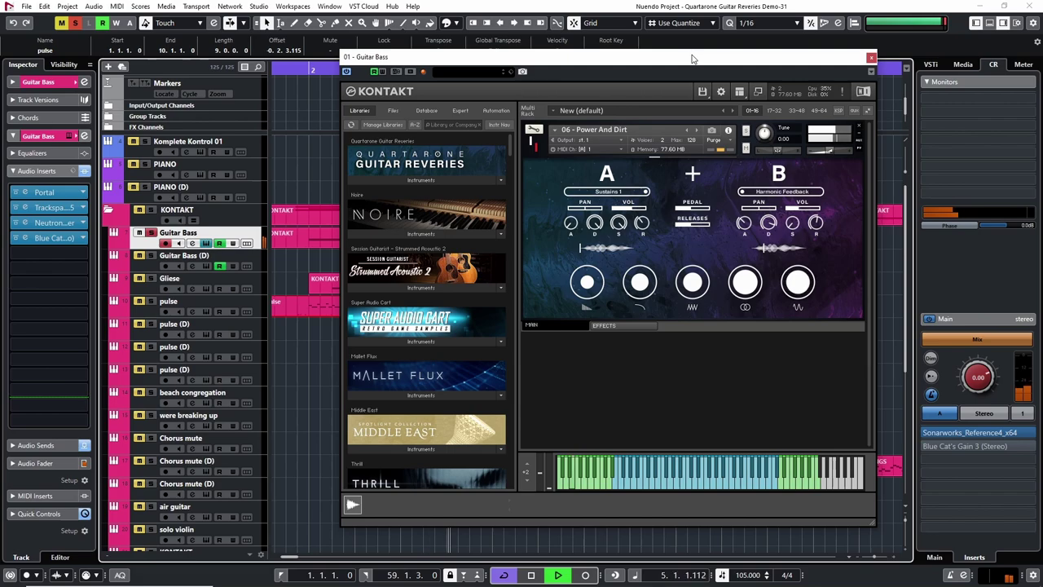
drag(692, 58, 701, 64)
drag(807, 79, 632, 75)
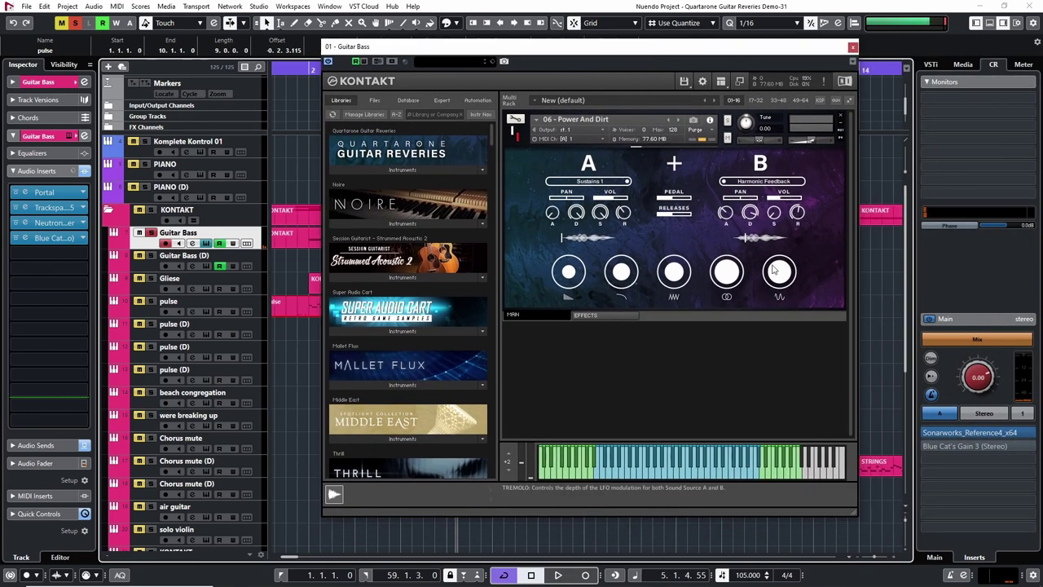
- Move the instrument window off the parts and audition Guitar Bass up to bar 9, first in the full mix and again soloed
drag(587, 46, 786, 36)
key(g)
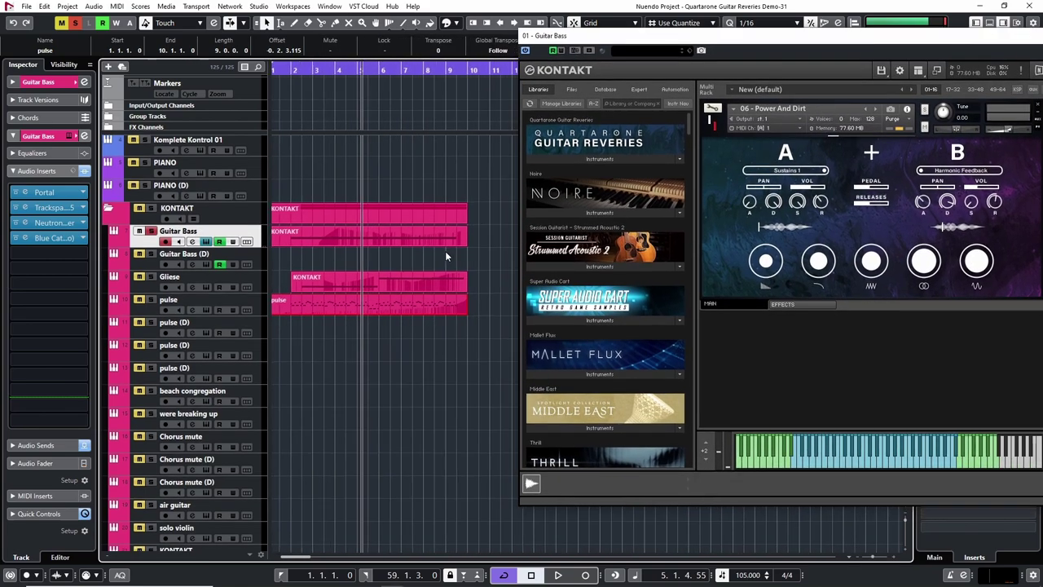
key(space)
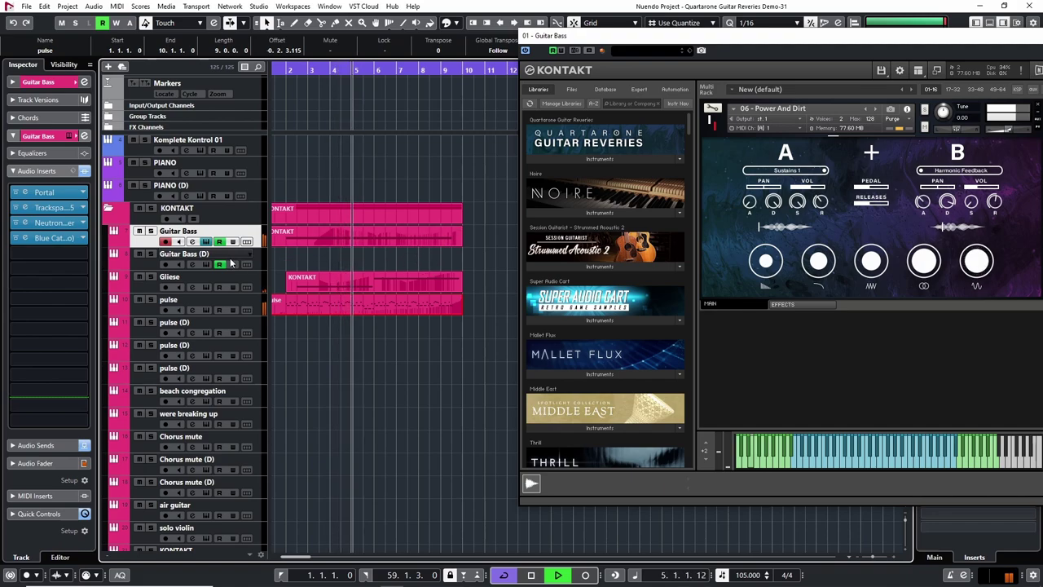
click(151, 232)
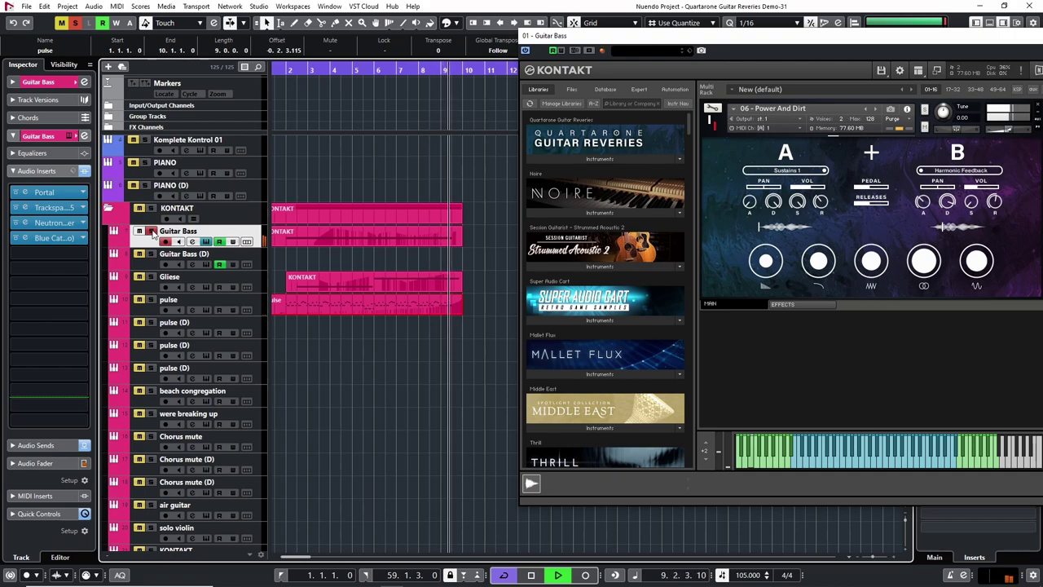
key(space)
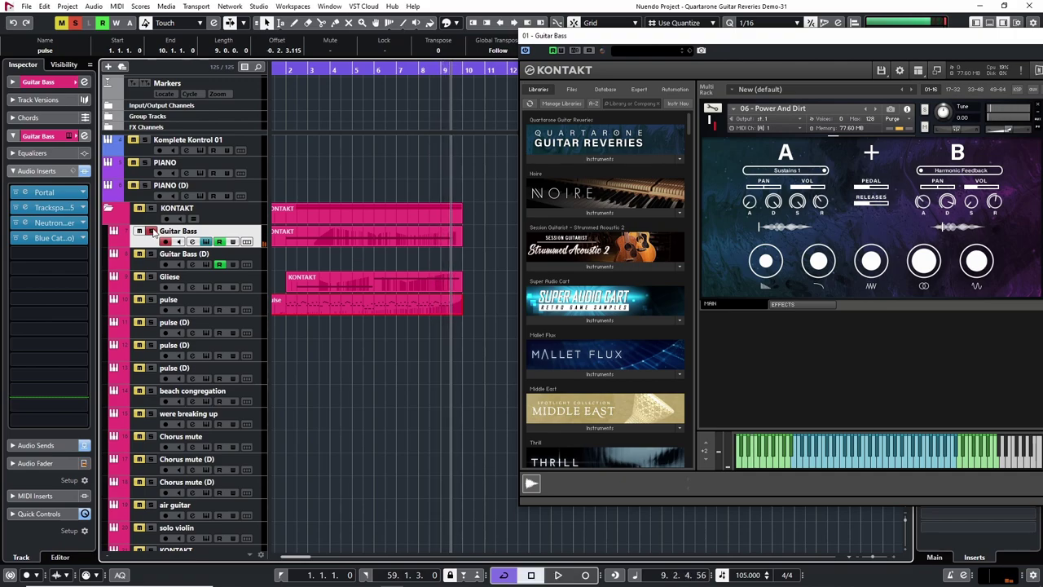
- Switch the solo from Guitar Bass to Gliese and play from bar 2 with the Gliese instrument open beside the parts
click(152, 232)
click(151, 277)
click(294, 70)
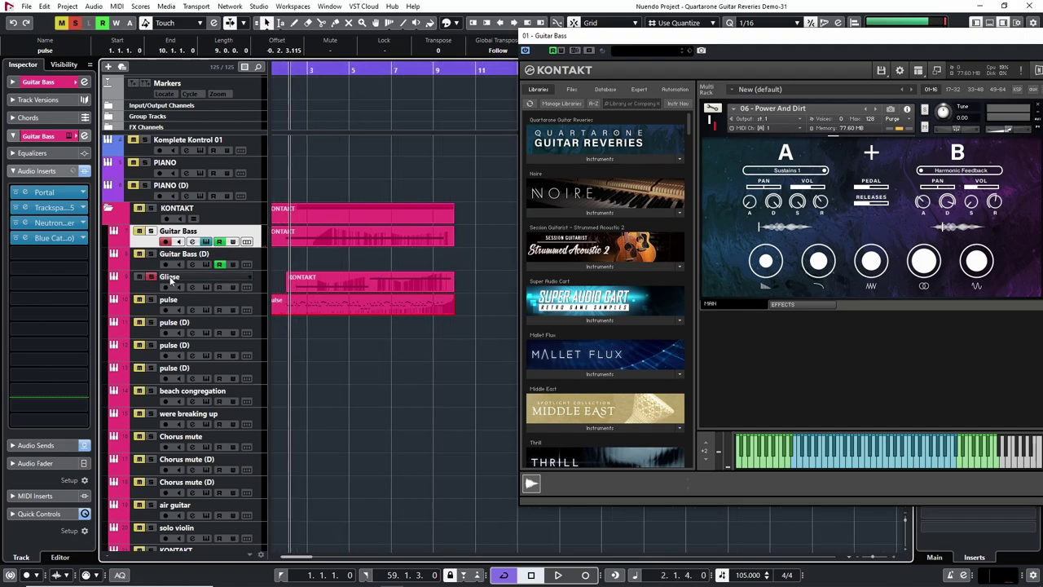
key(space)
click(146, 286)
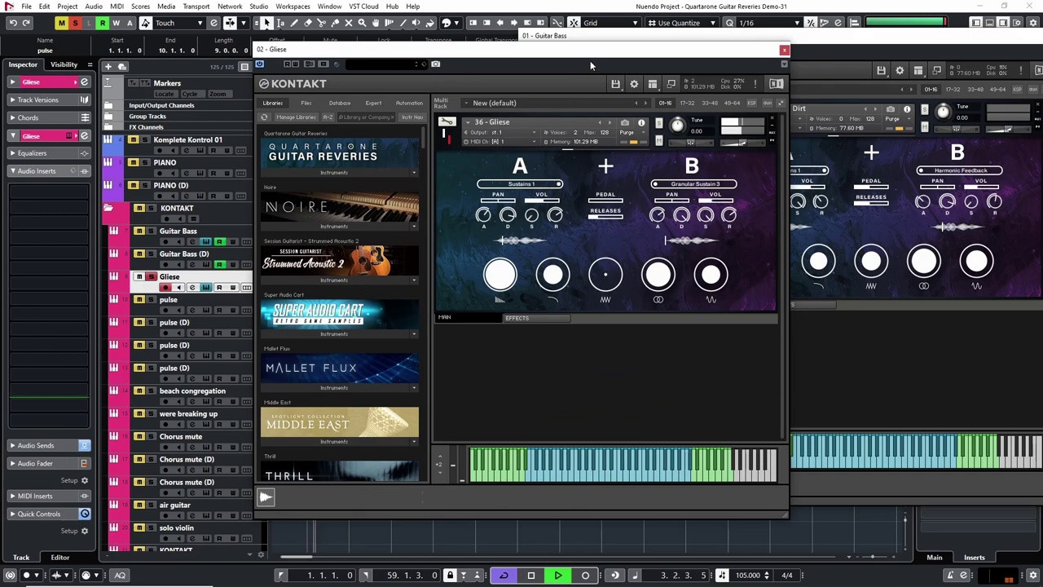
drag(590, 66, 791, 41)
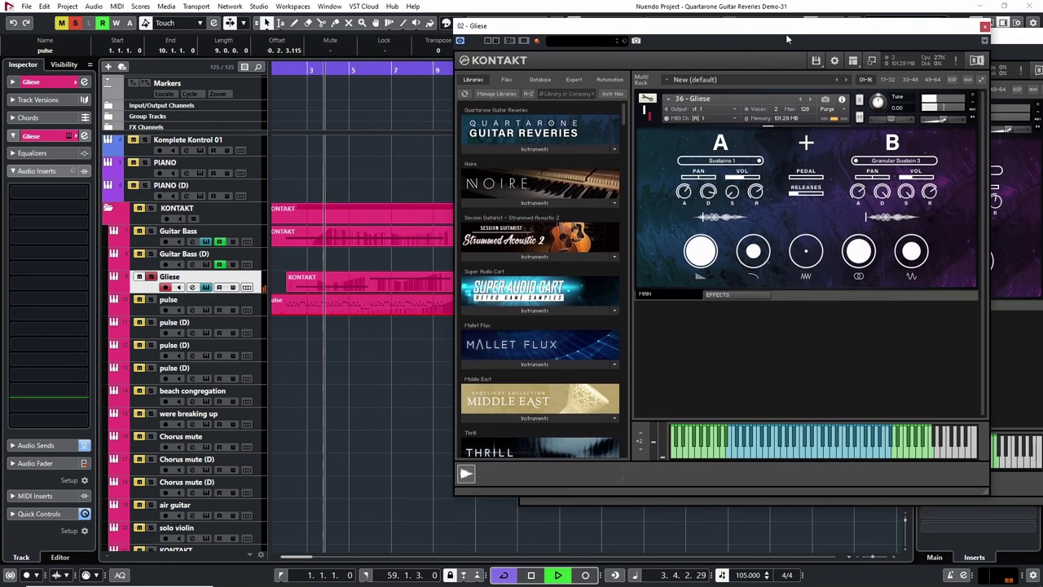
- Compare Gliese in the full mix and soloed, switch the solo to the pulse track and stop playback
click(149, 277)
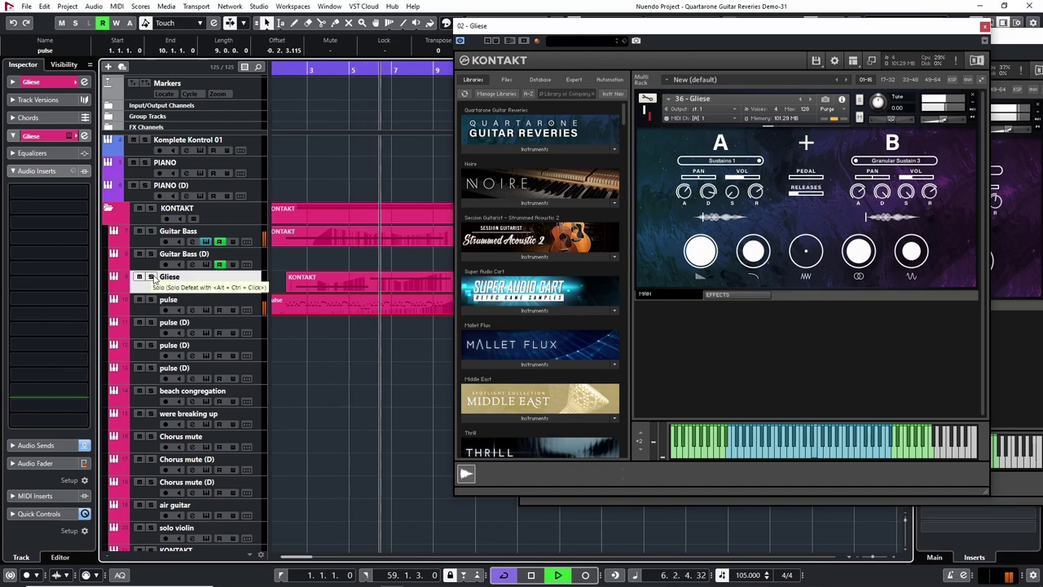
click(151, 277)
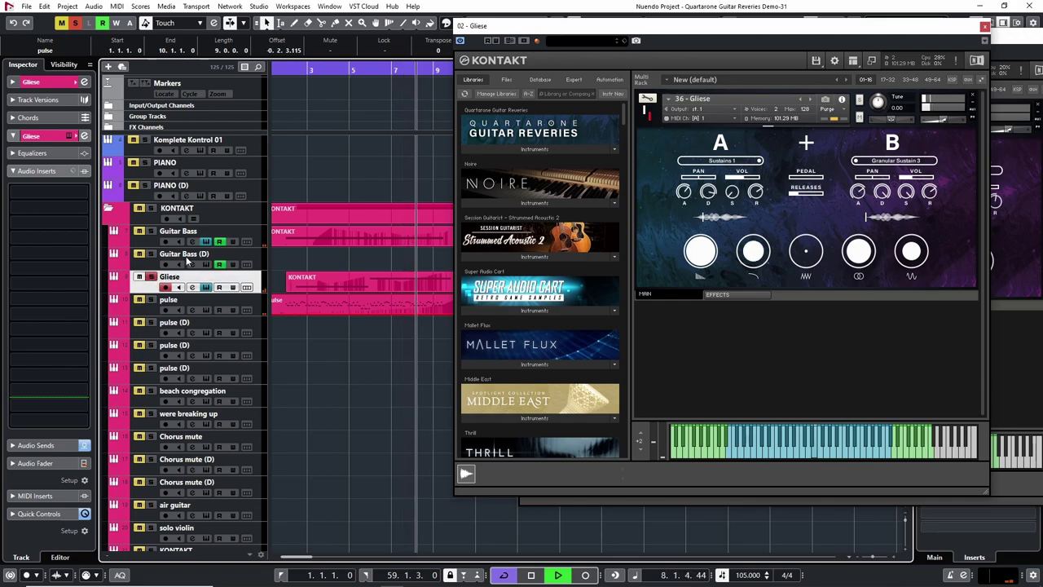
key(g)
click(152, 278)
key(space)
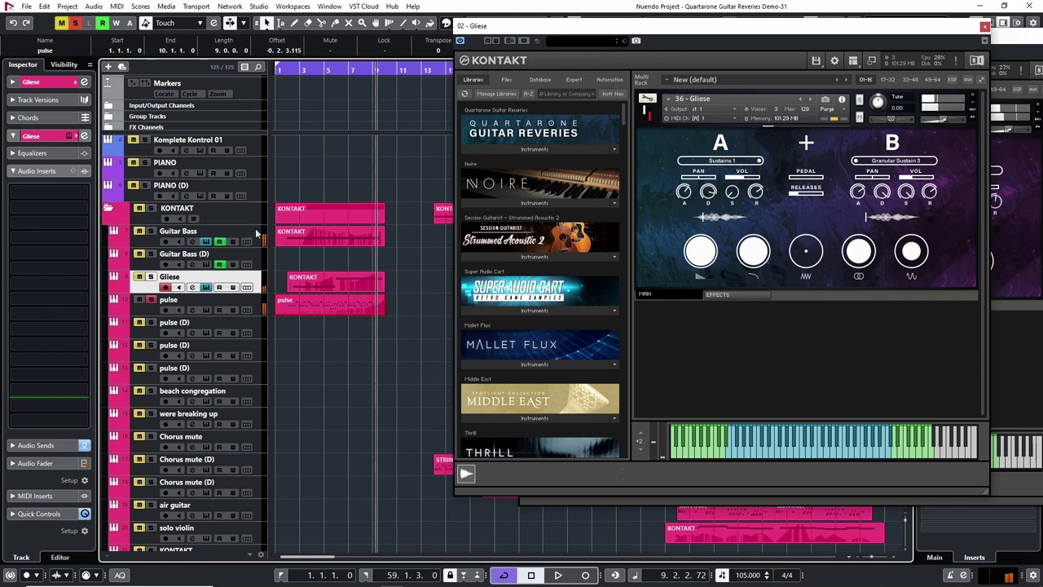
- Start the soloed pulse track from bar 1, stop it and open its KONTAKT instrument beside the parts
click(293, 69)
key(h)
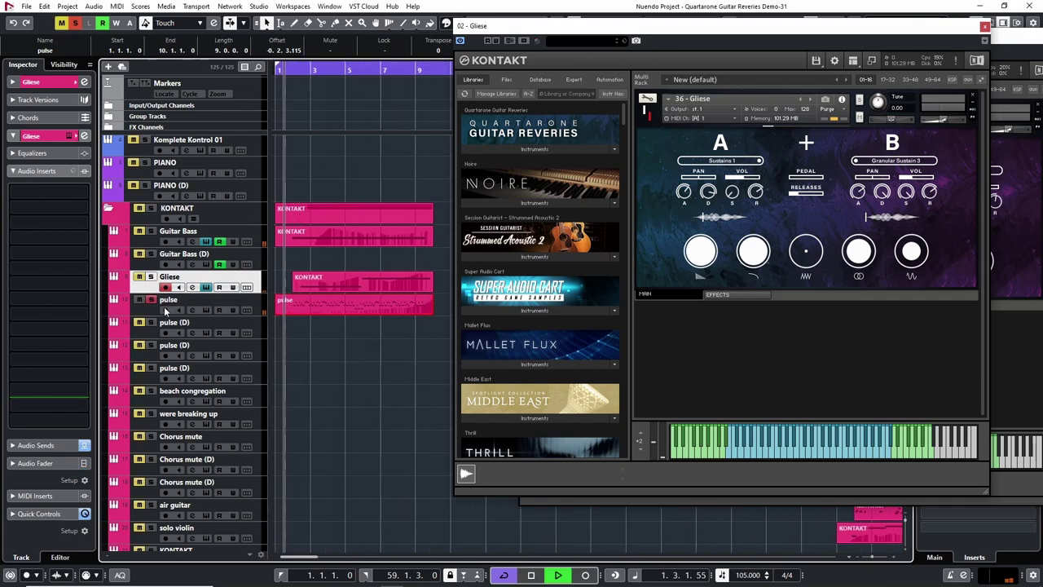
click(157, 304)
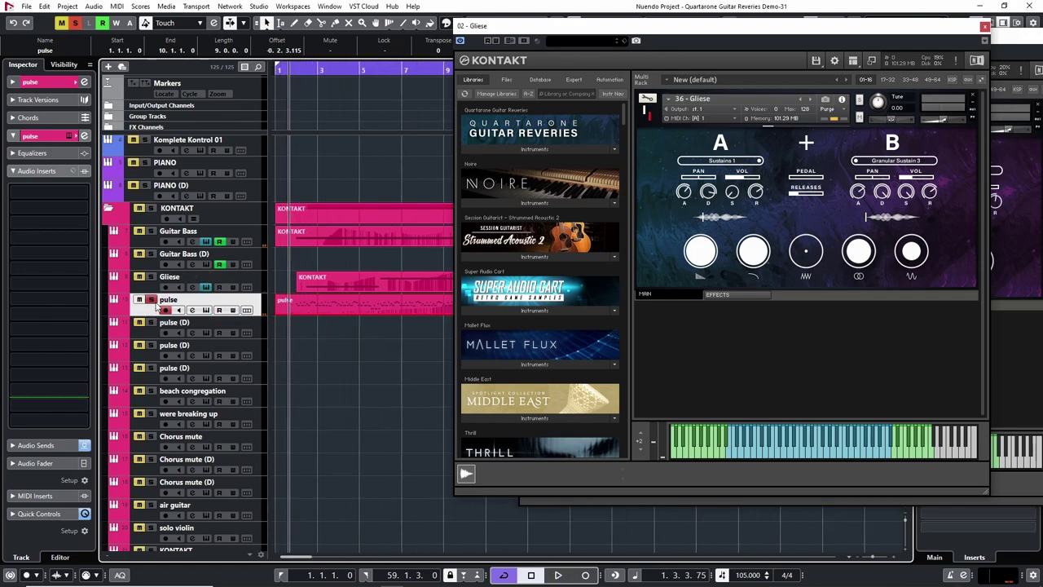
click(165, 300)
drag(491, 46, 766, 44)
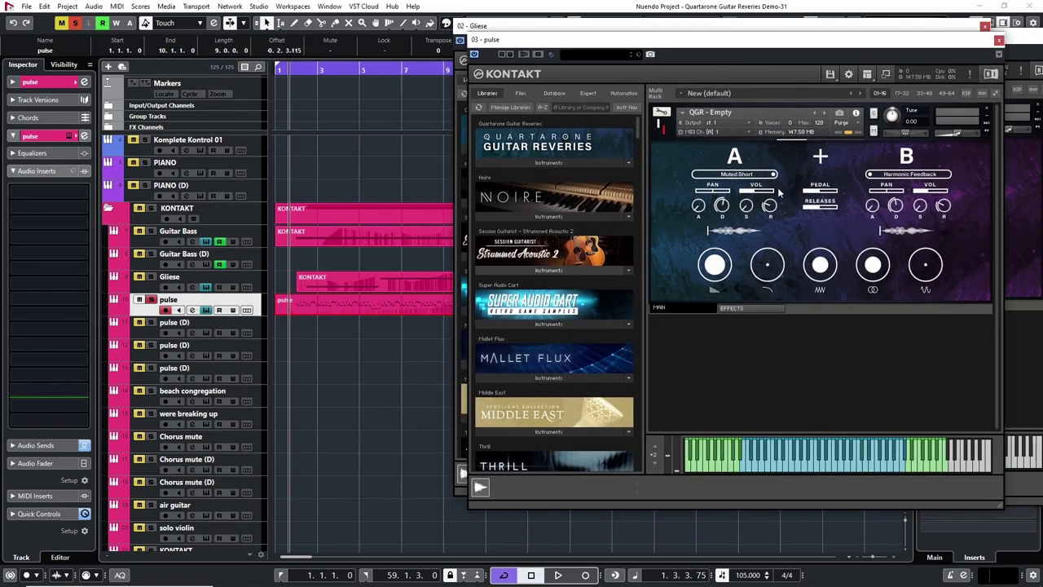
- Look through source A's sound list, keep Muted Short and play the soloed pulse track from bar 1
click(738, 175)
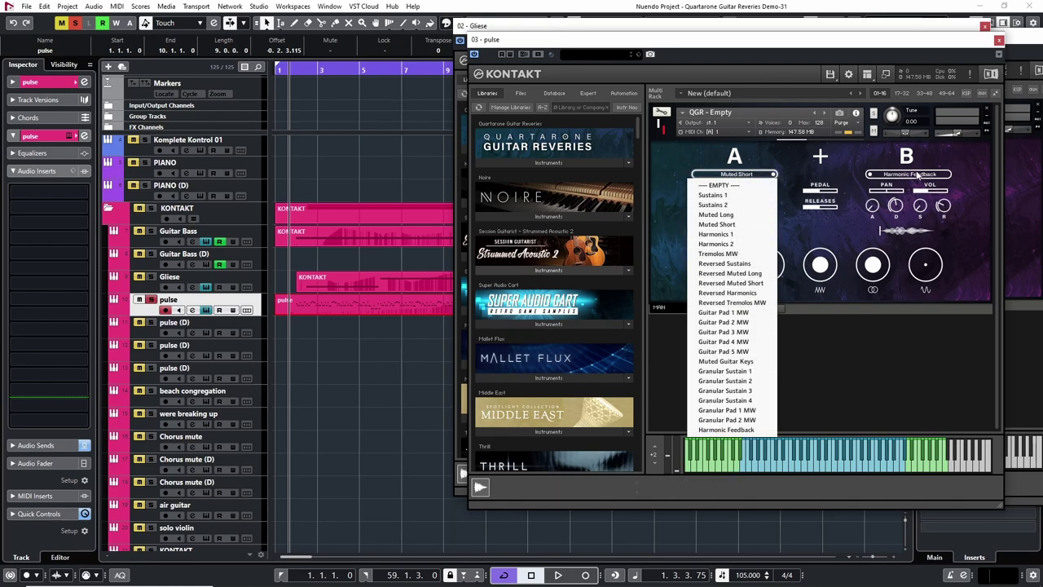
click(975, 193)
key(space)
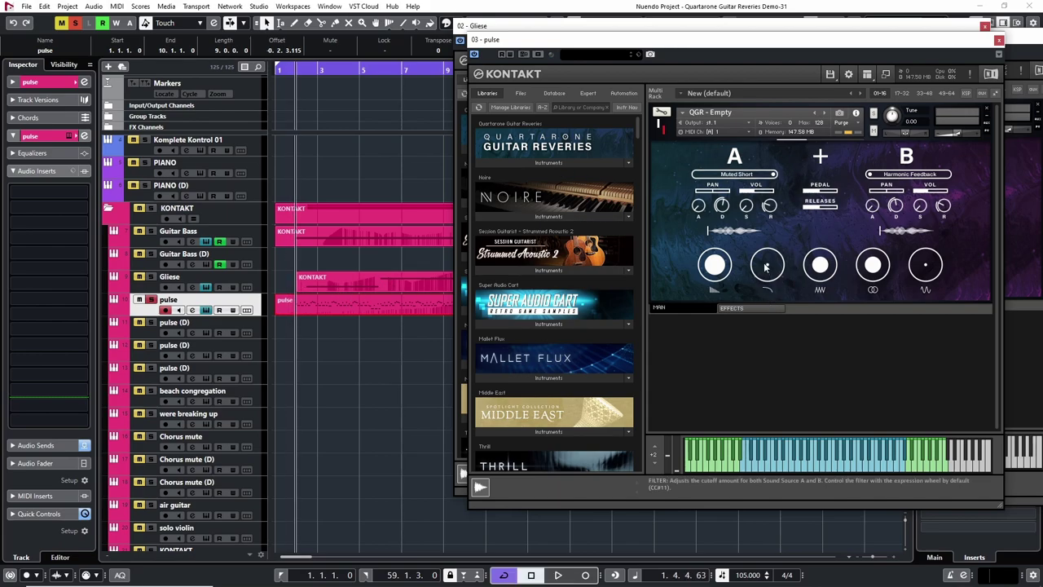
key(space)
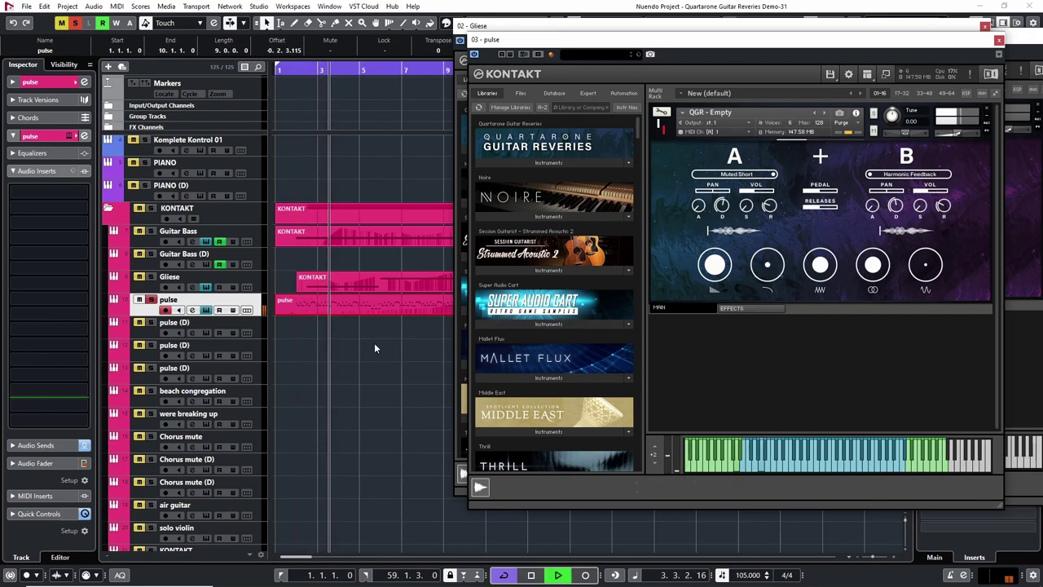
- Follow the pulse part's notes and expression curve in the Key Editor during playback, then close the pulse instrument
key(g)
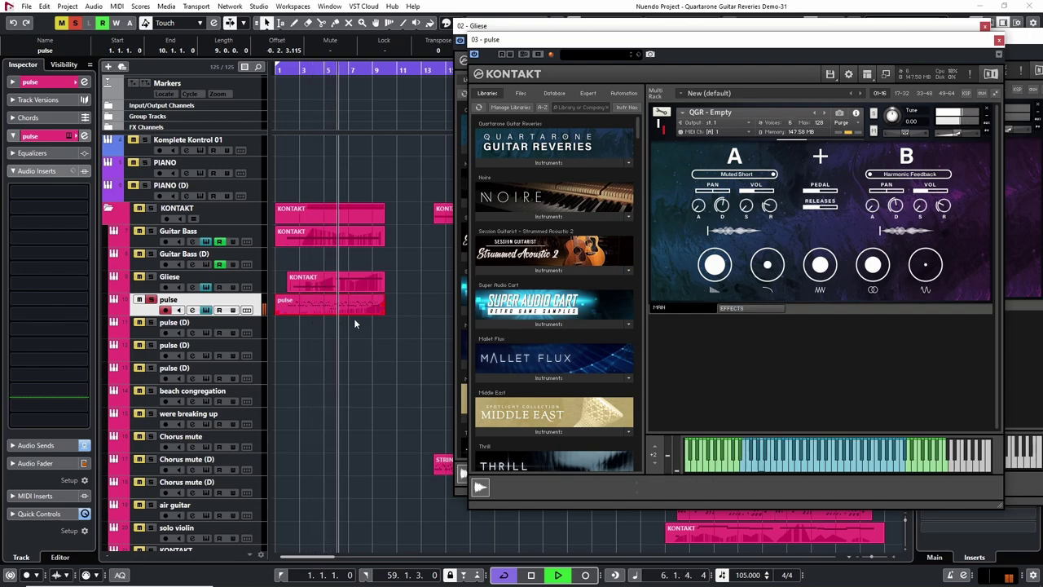
double_click(357, 308)
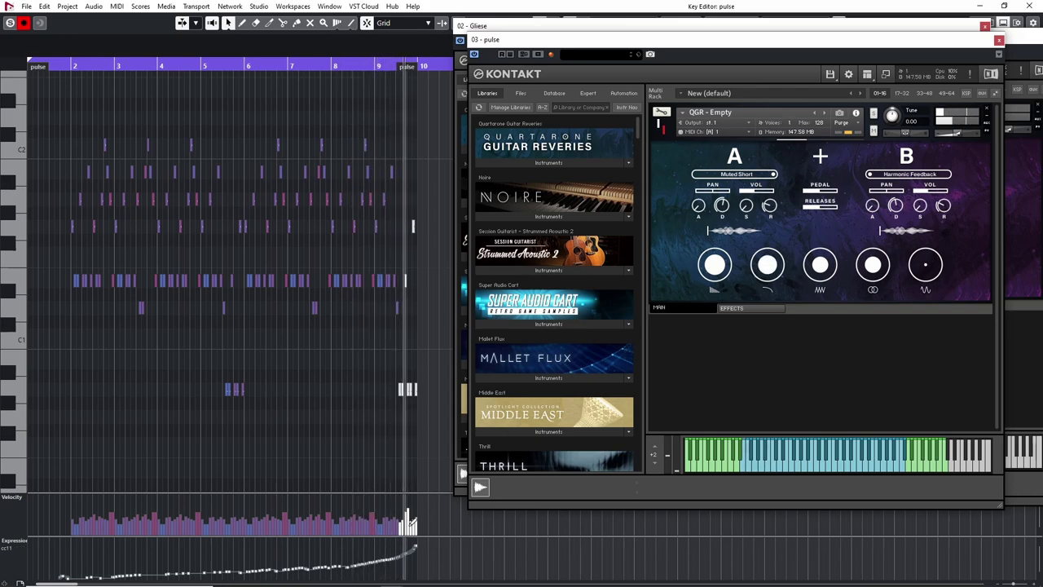
click(999, 39)
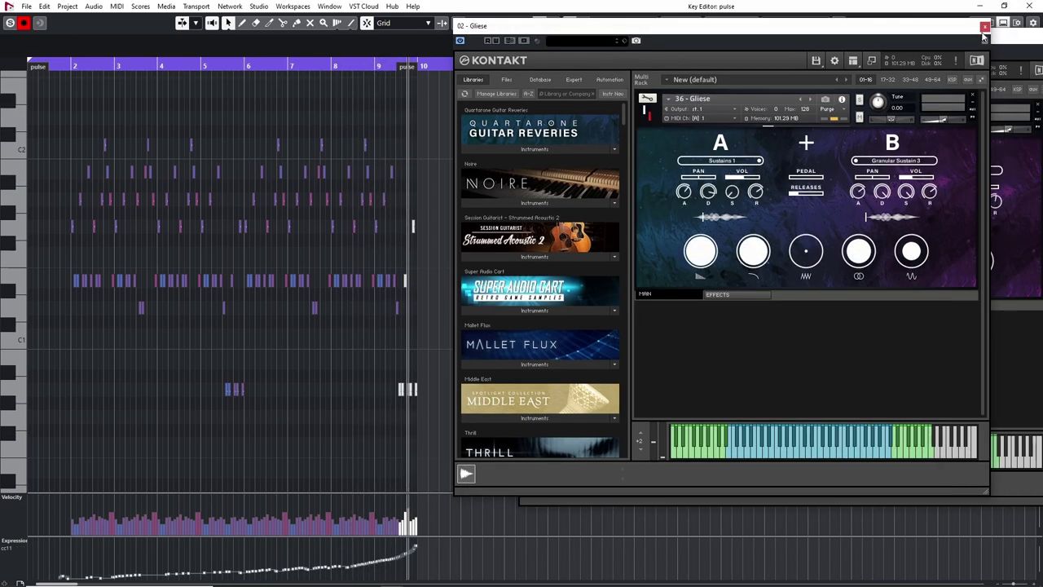
- Close the open KONTAKT instrument windows and the pulse part's Key Editor to return to the project arrangement
click(984, 26)
click(1019, 29)
click(933, 51)
click(1026, 7)
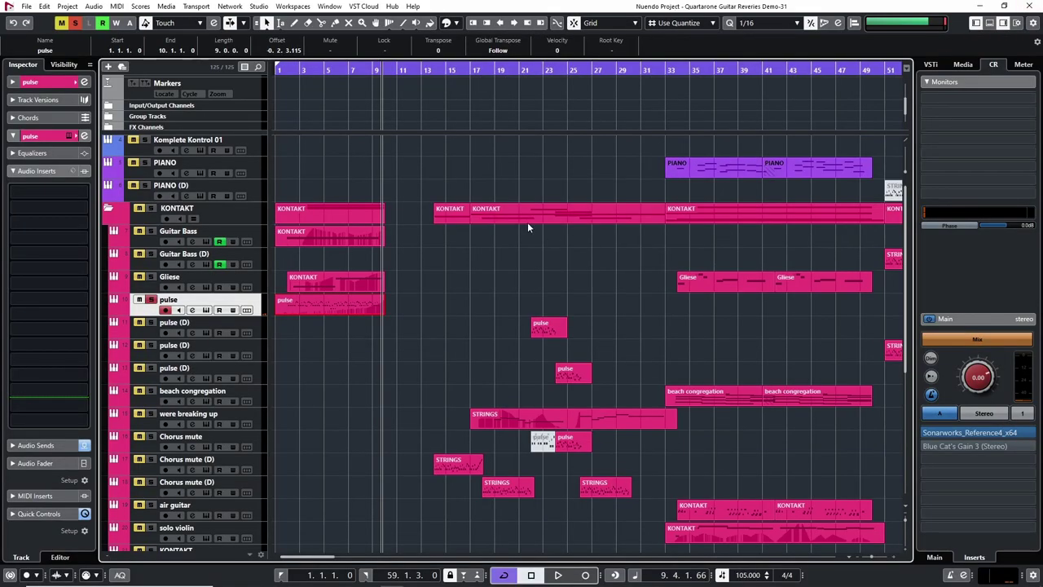
- Play the soloed KONTAKT folder tracks together from bar 2, then stop playback
click(288, 70)
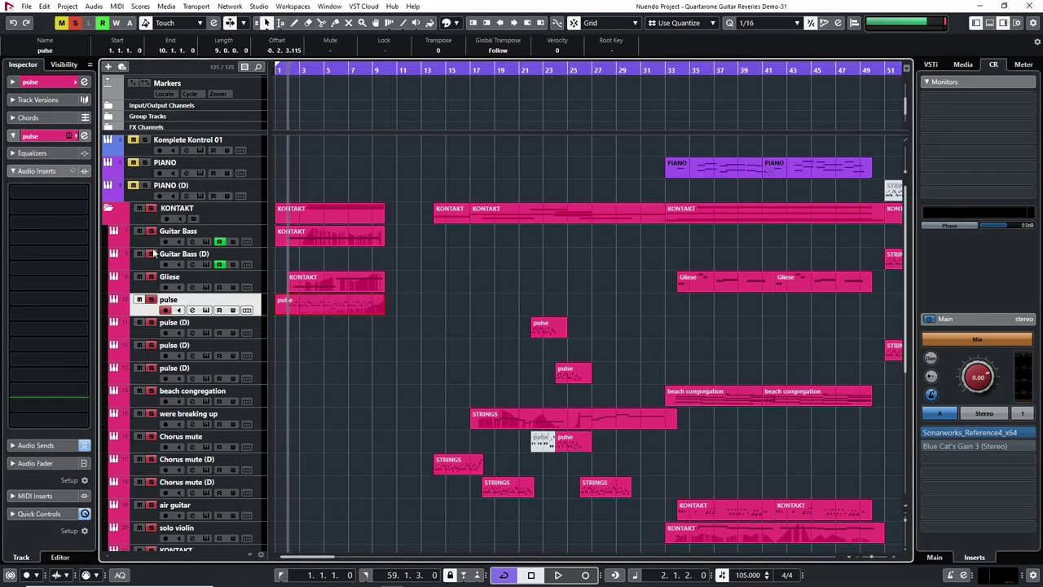
scroll(355, 367, down, 5)
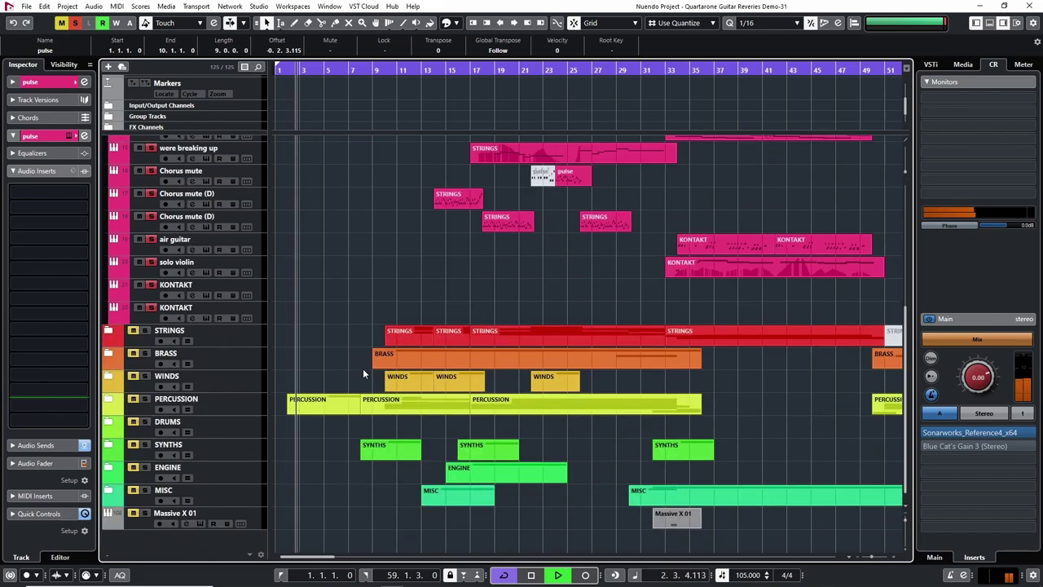
scroll(368, 363, up, 6)
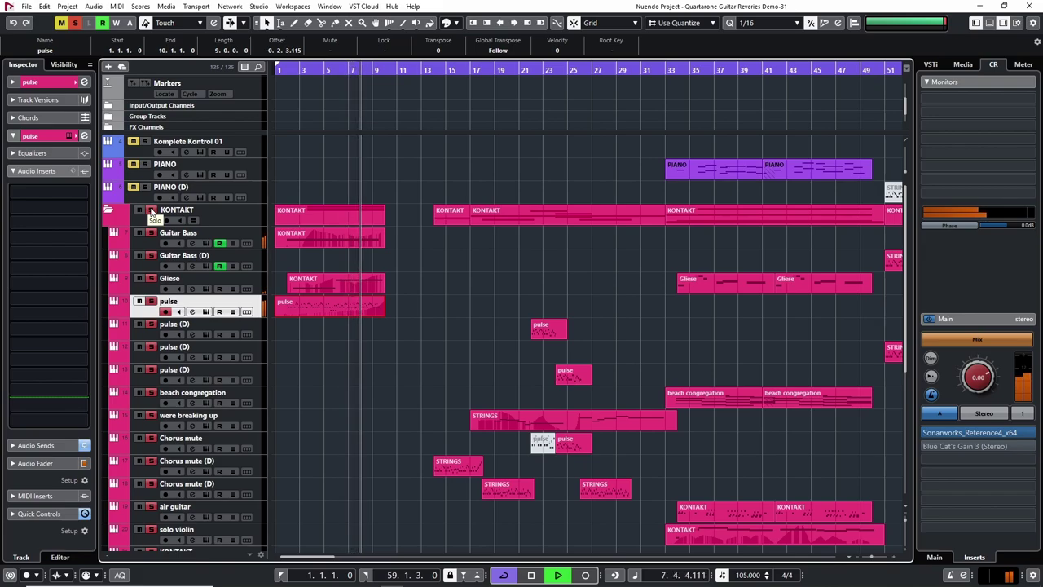
key(space)
- Return the playhead to bar 2, clear the KONTAKT solo and expand the PERCUSSION folder
drag(342, 78, 282, 90)
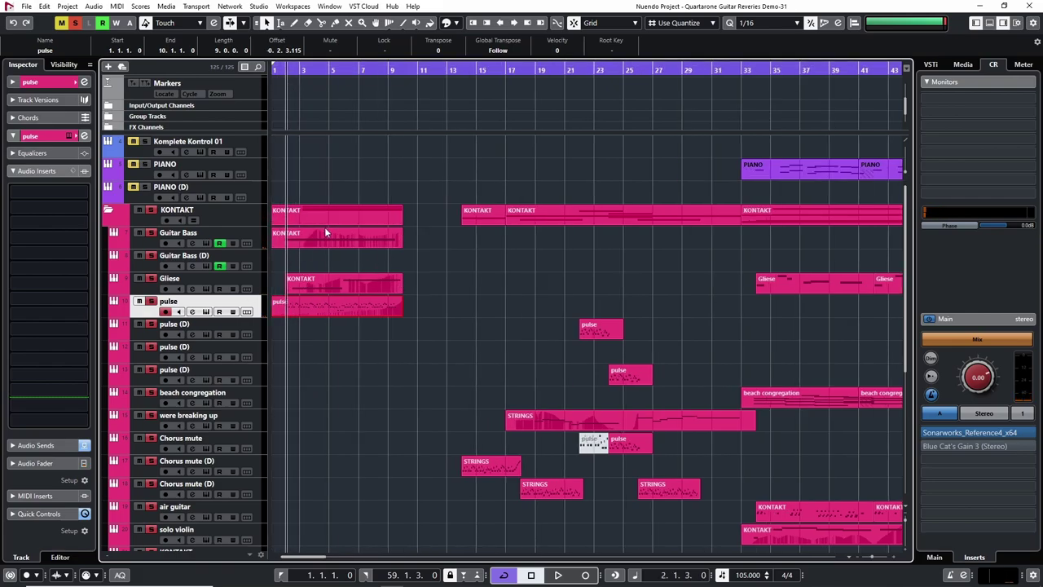
click(151, 301)
scroll(292, 192, down, 4)
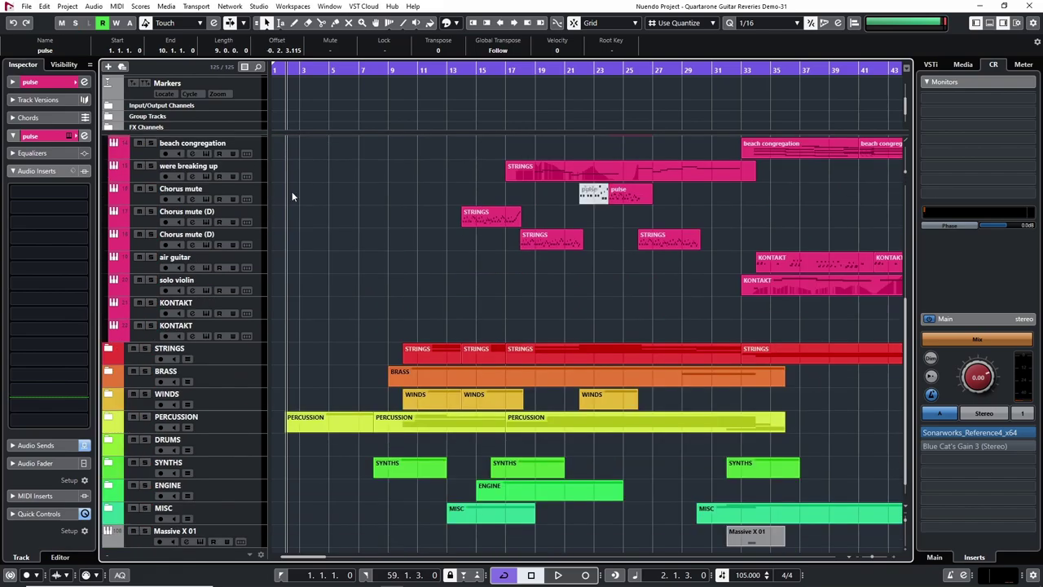
click(107, 417)
scroll(321, 343, down, 4)
scroll(309, 332, up, 2)
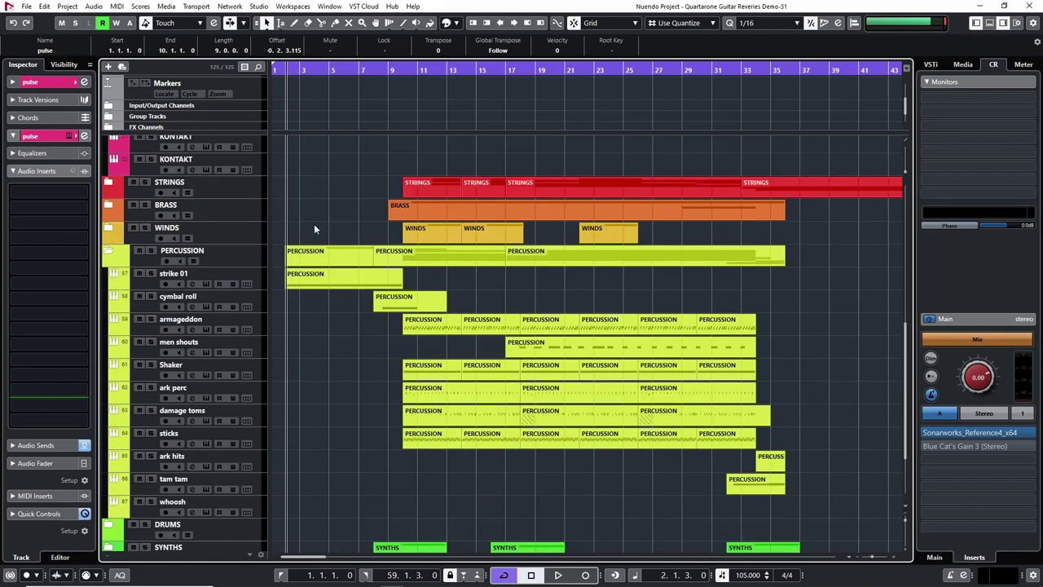
scroll(360, 281, up, 3)
- Play the full mix from bar 2, compare the guitar parts with the percussion parts and stop playback
key(space)
scroll(354, 401, up, 4)
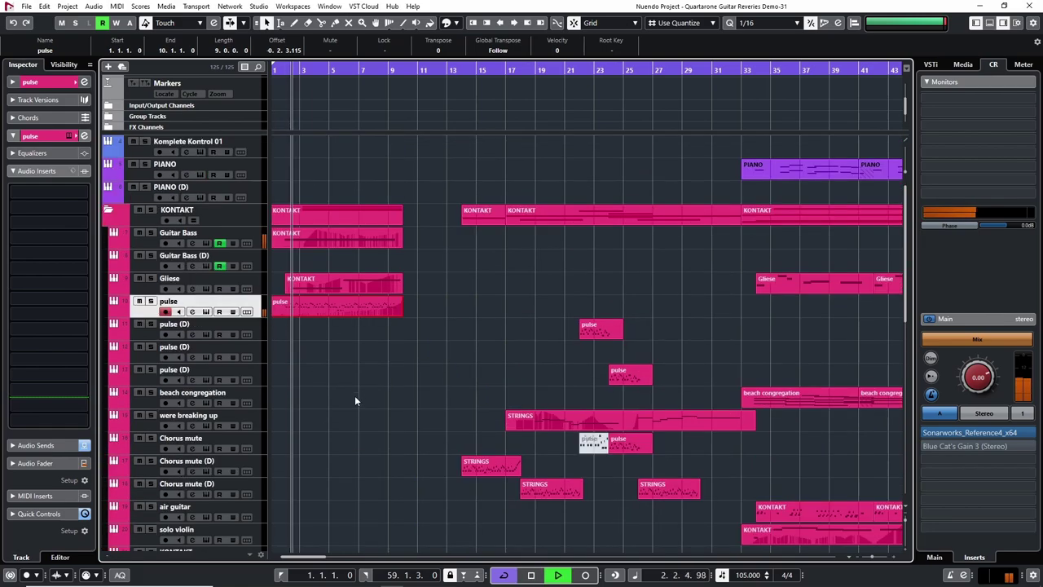
key(h)
scroll(361, 386, down, 5)
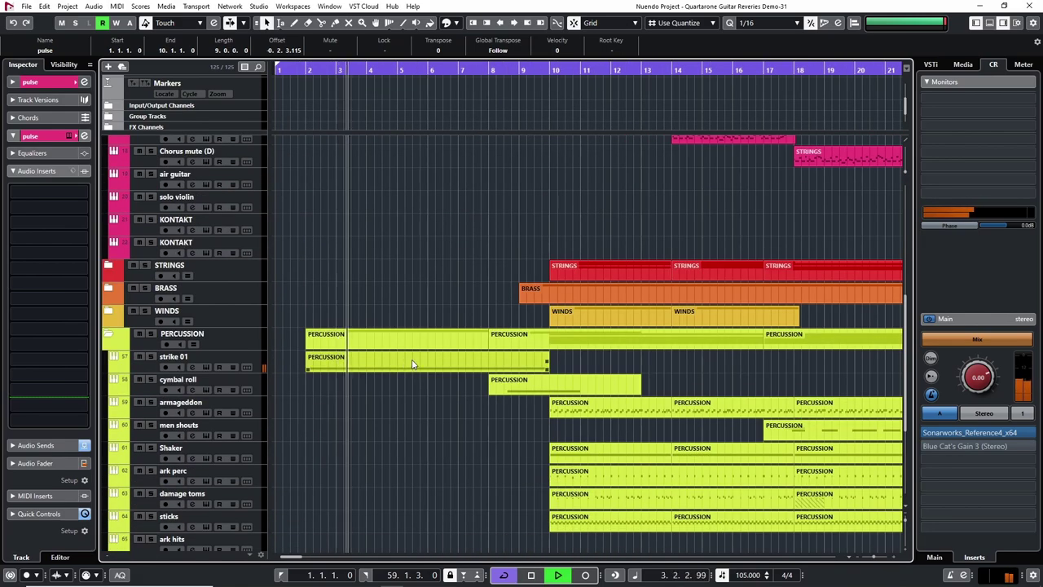
scroll(412, 364, up, 4)
scroll(412, 364, up, 3)
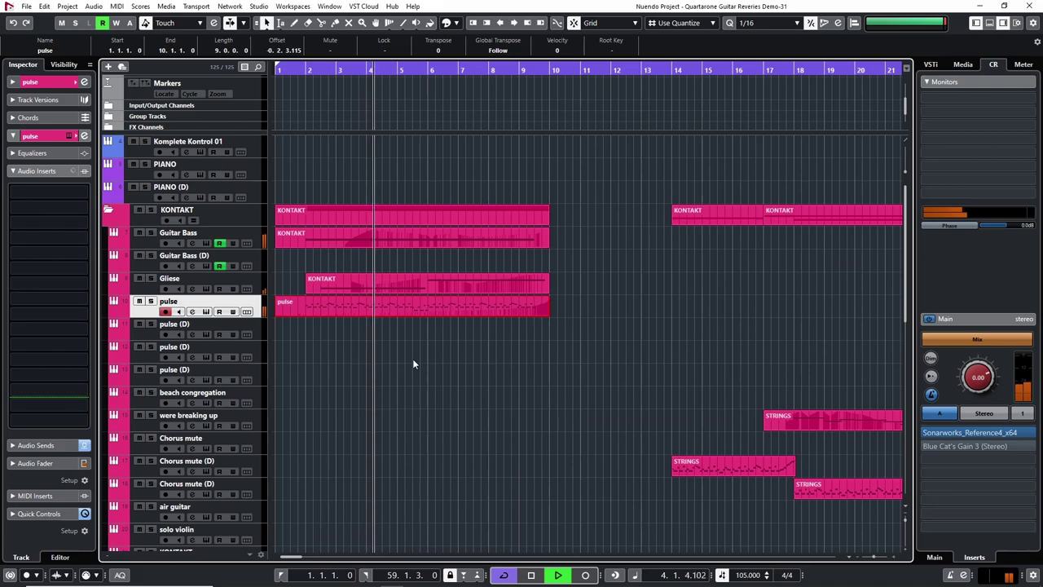
key(space)
- Replay the full mix from just before bar 2, follow the guitar, orchestral and percussion tracks to bar 10, and stop
click(303, 70)
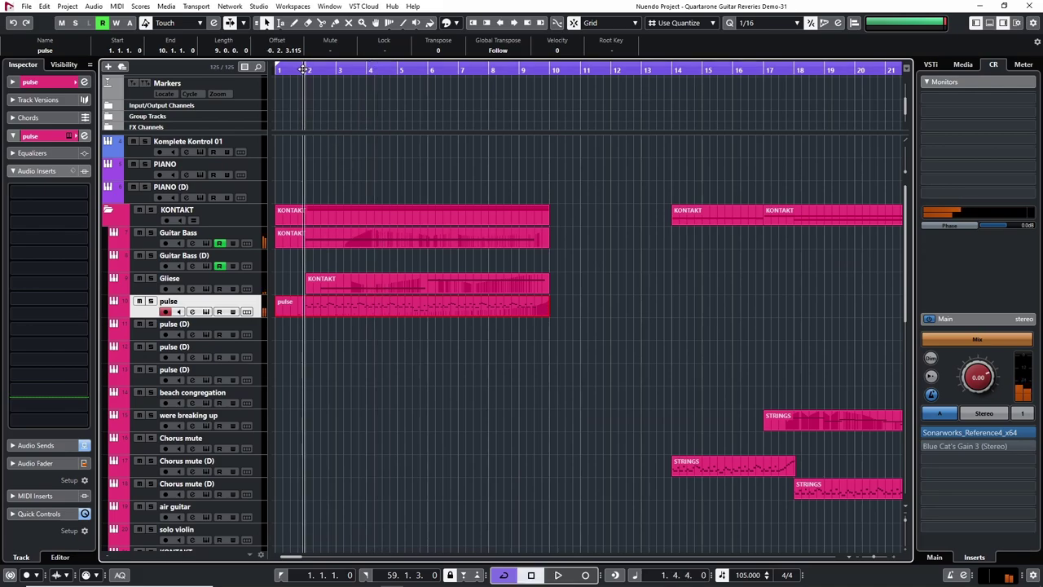
key(space)
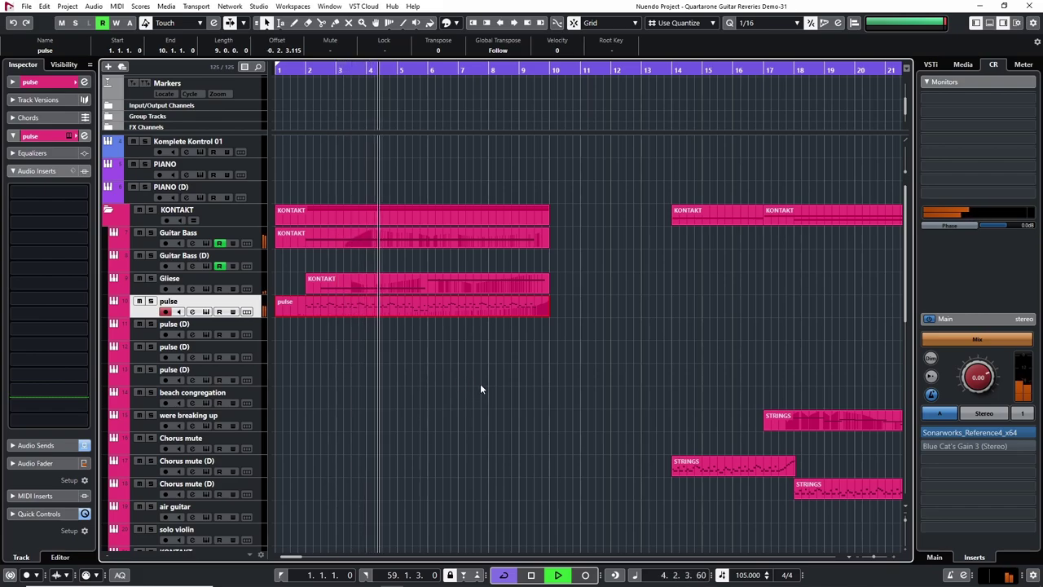
scroll(549, 364, down, 5)
scroll(549, 363, down, 3)
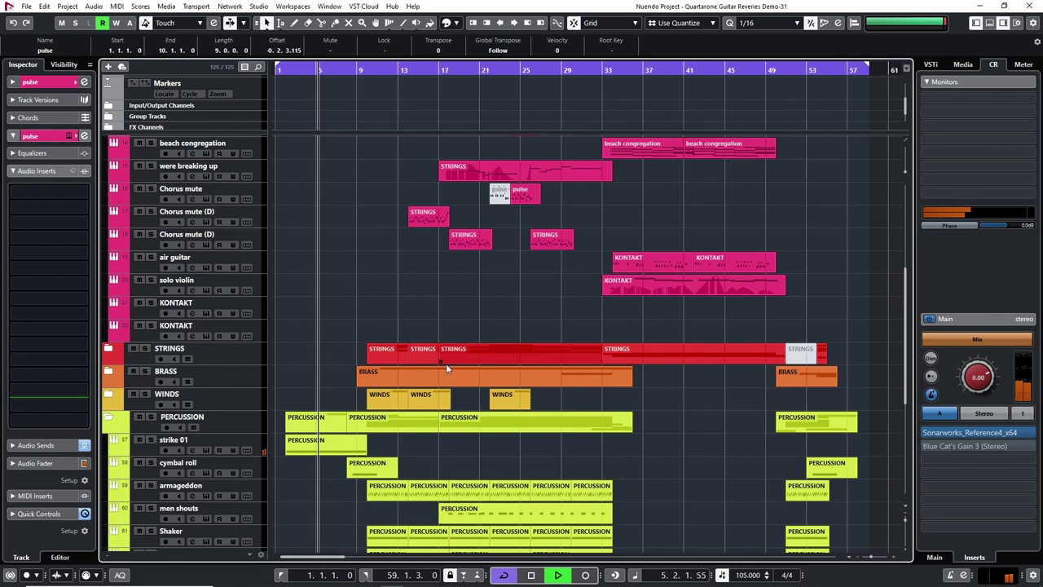
scroll(445, 369, down, 10)
scroll(405, 392, down, 1)
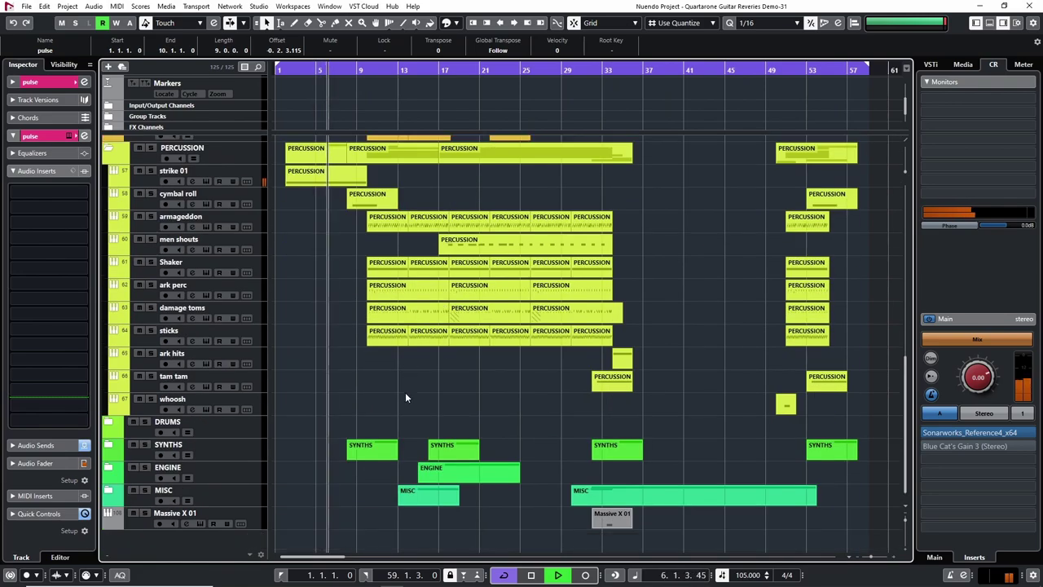
scroll(404, 397, up, 12)
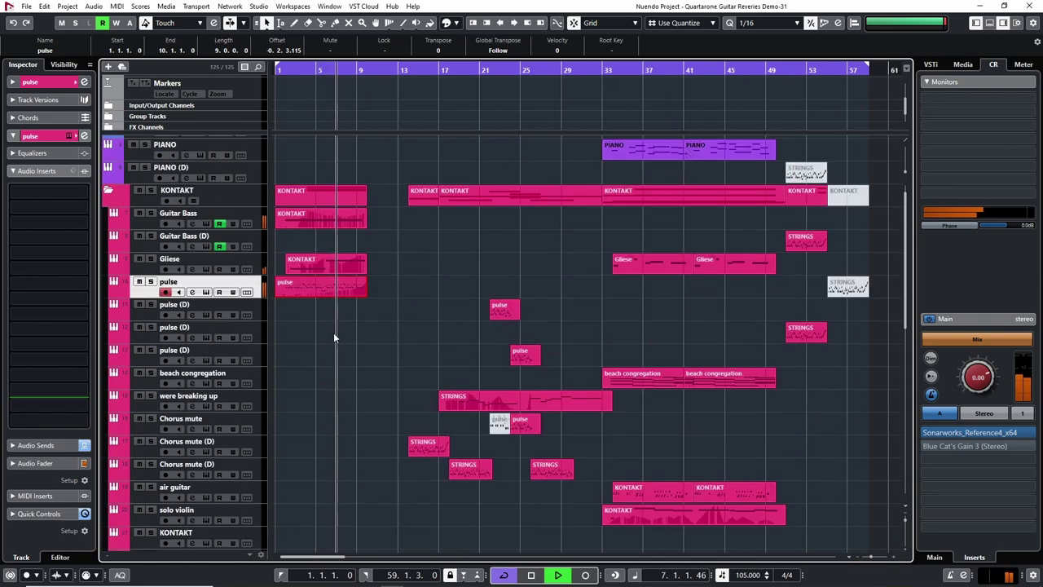
scroll(349, 366, down, 4)
scroll(349, 366, up, 4)
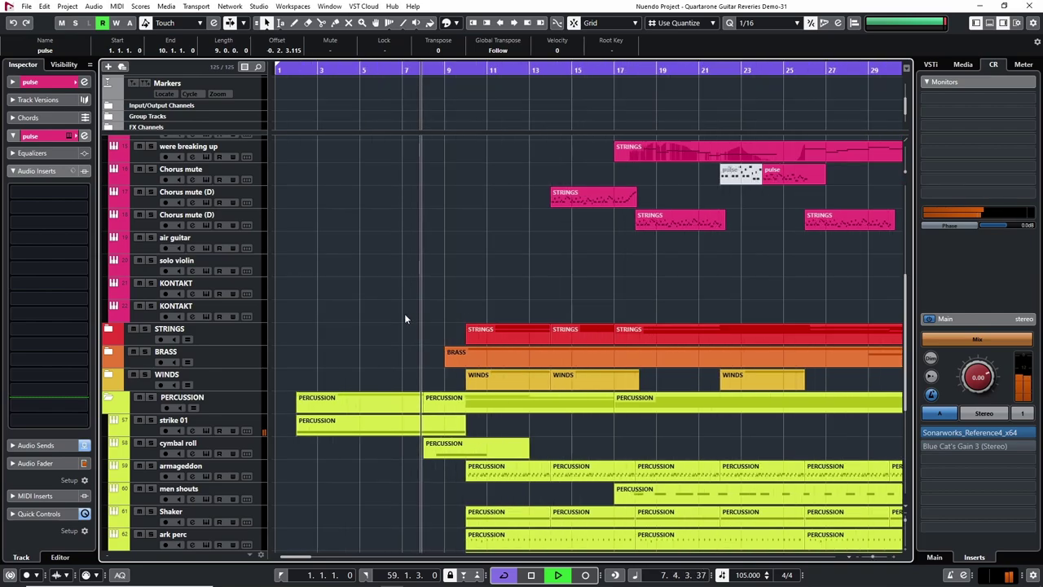
scroll(405, 318, up, 5)
scroll(397, 335, down, 1)
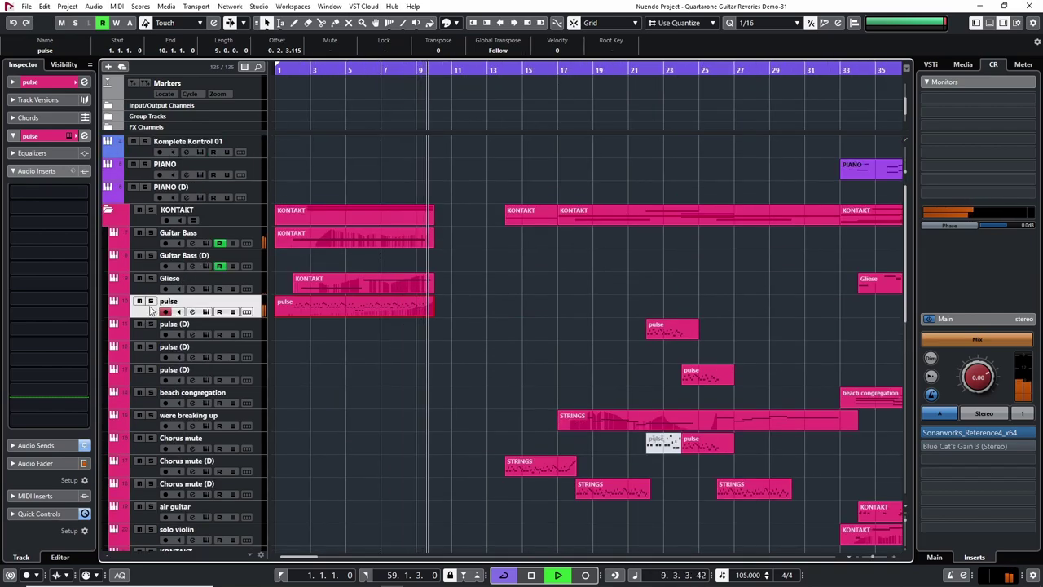
key(space)
scroll(502, 326, down, 5)
scroll(388, 340, up, 5)
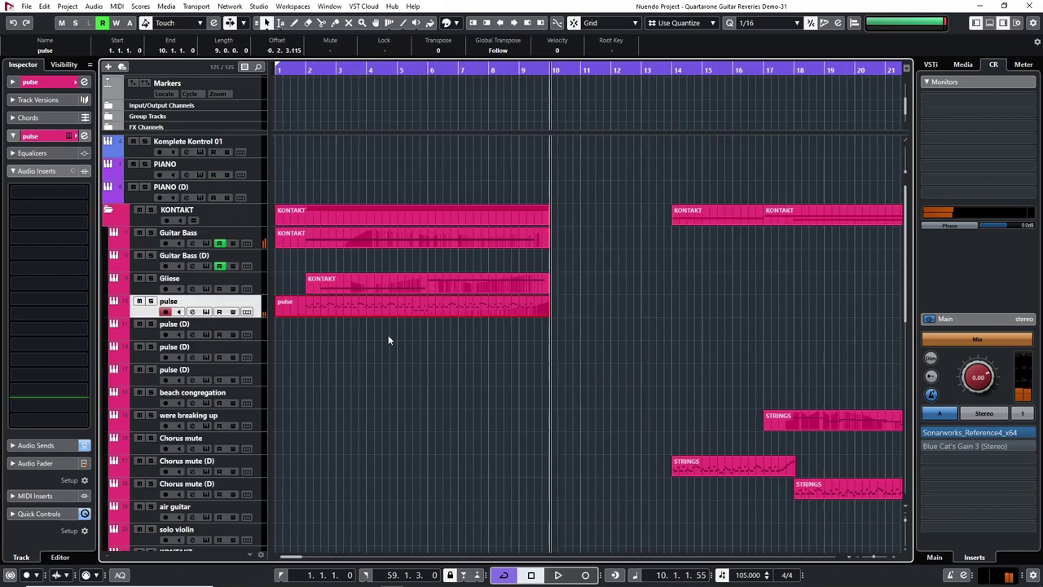
- Place the playhead in bar 2, examine the Guitar Bass part in the Key Editor and close the editor
click(330, 72)
click(145, 245)
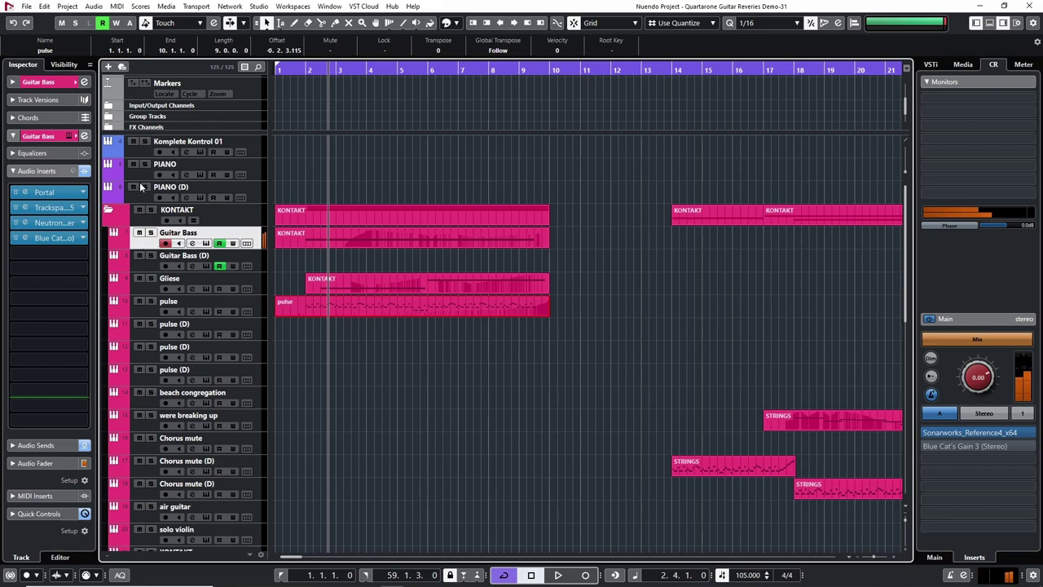
click(335, 239)
double_click(333, 238)
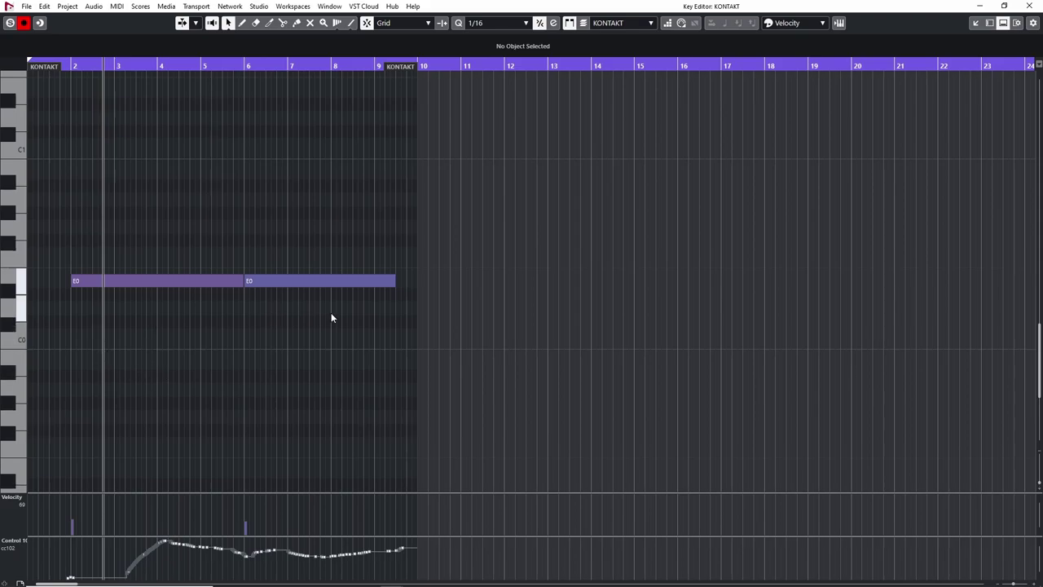
click(1032, 6)
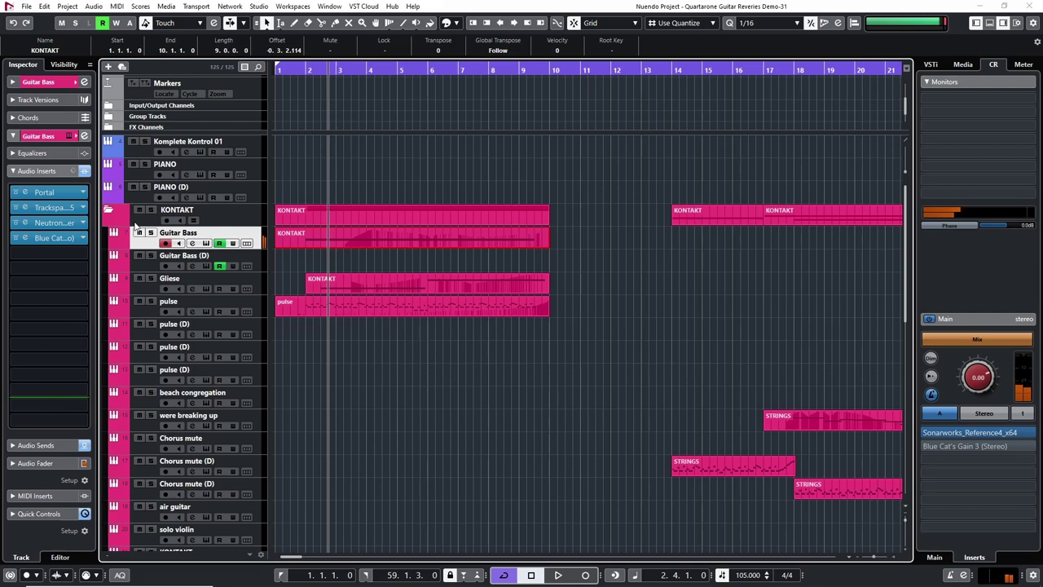
- Open the Portal insert on Guitar Bass, move its window clear of the track list and play the track soloed
click(46, 190)
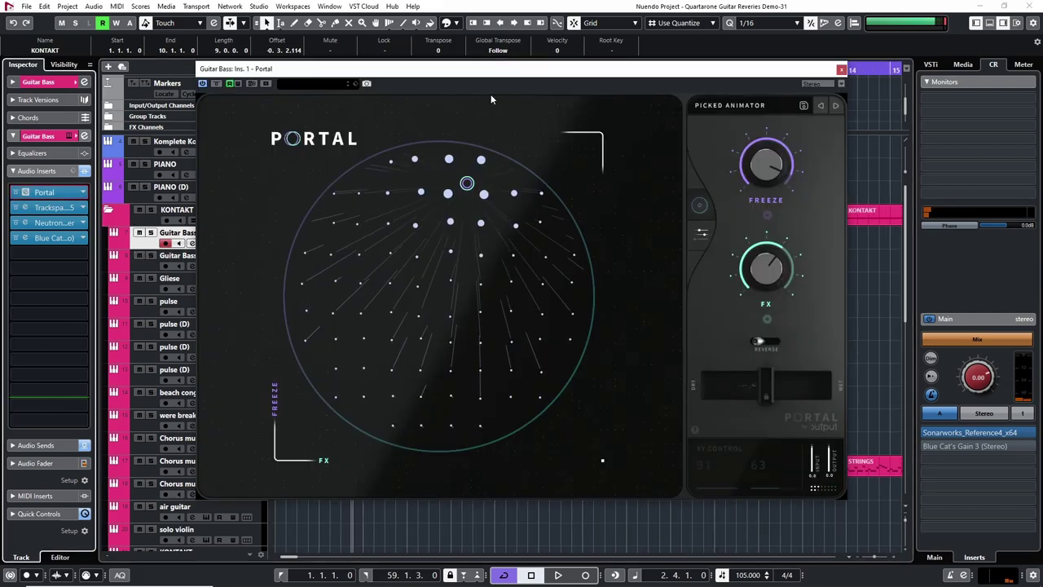
drag(521, 79, 725, 31)
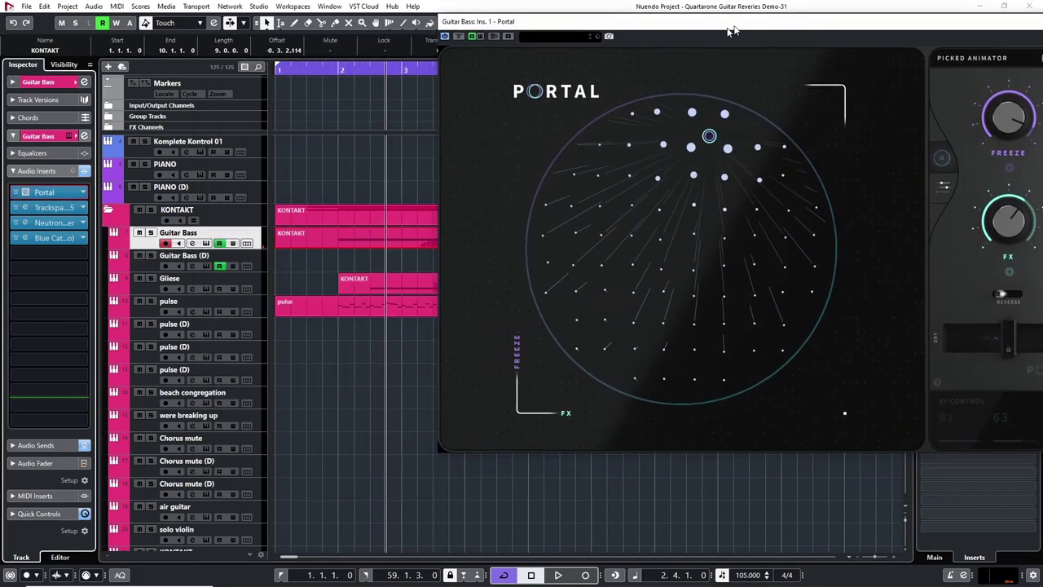
double_click(342, 69)
drag(468, 27, 378, 58)
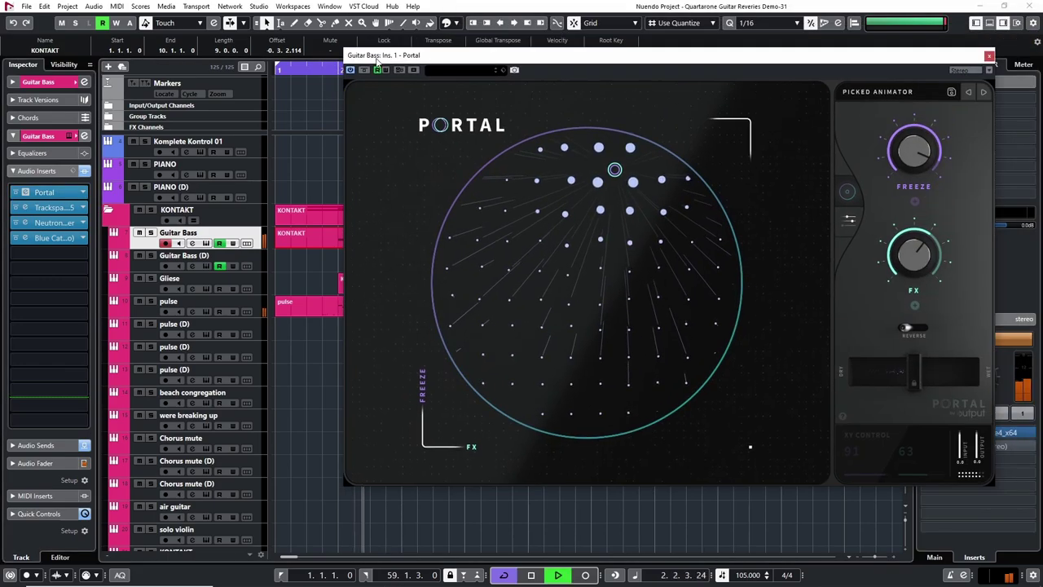
key(s)
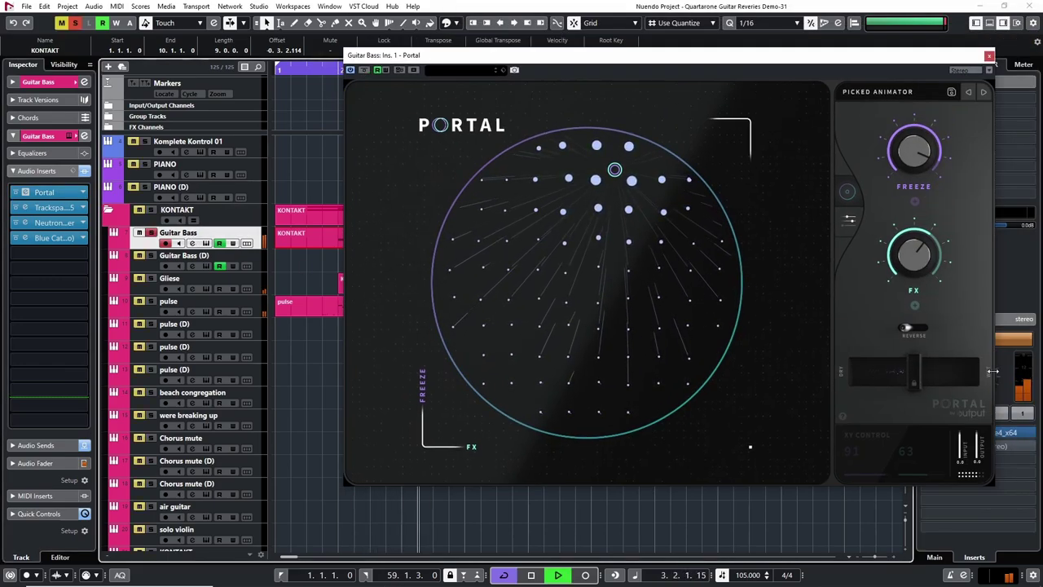
- Bypass Portal to hear Guitar Bass without the effect, stop playback, re-enable the effect and close its window
click(364, 70)
key(space)
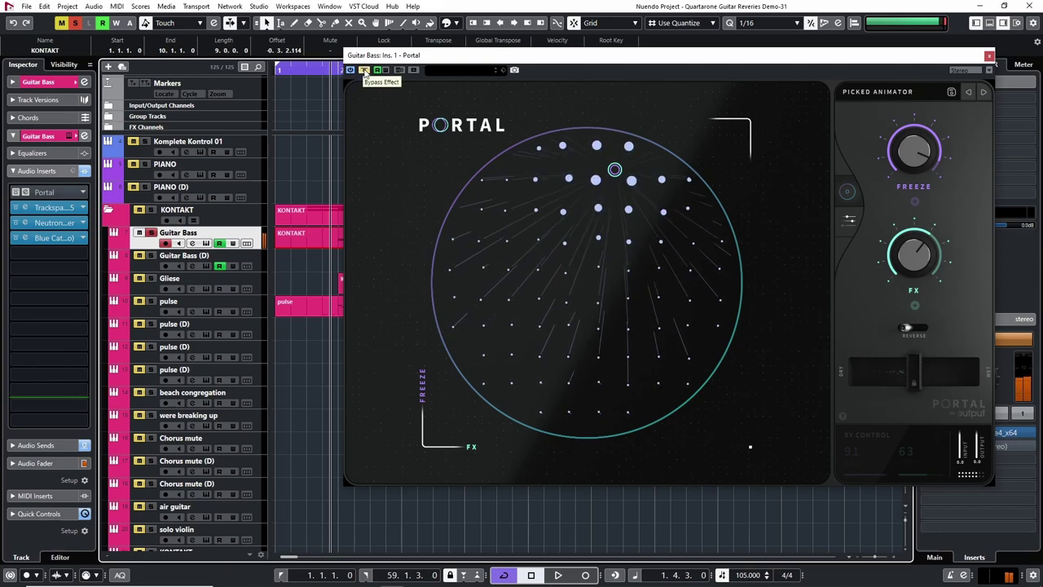
click(363, 70)
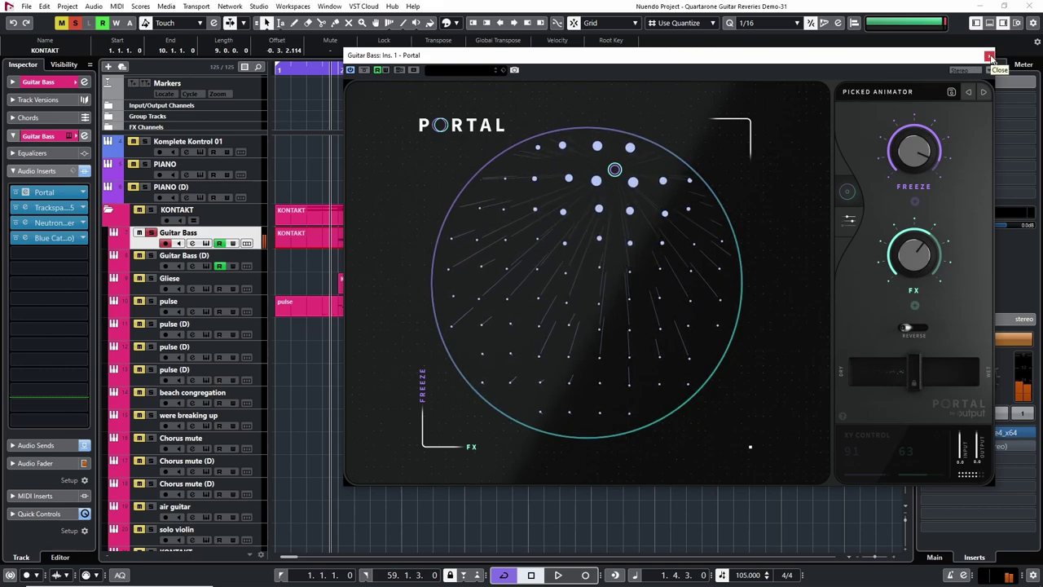
click(991, 57)
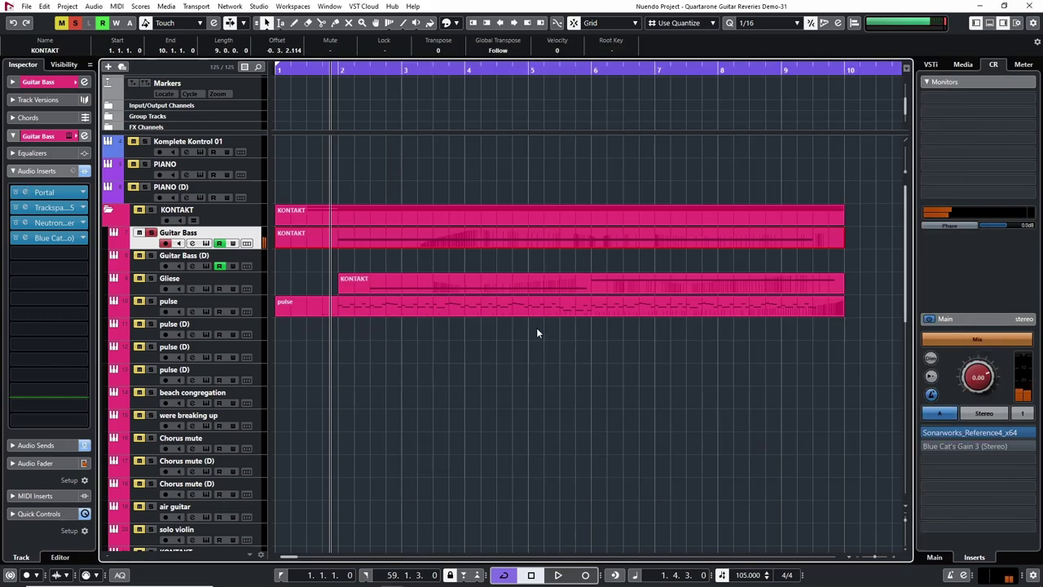
- Clear the Guitar Bass solo and look over the guitar parts across the whole arrangement
key(g)
key(g)
key(g)
key(g)
key(g)
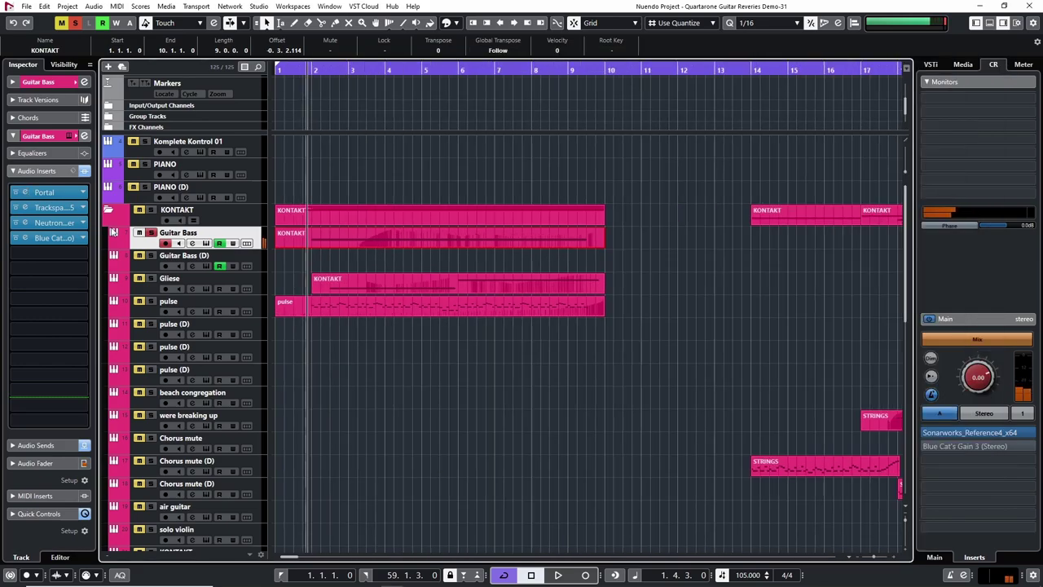
scroll(395, 274, up, 2)
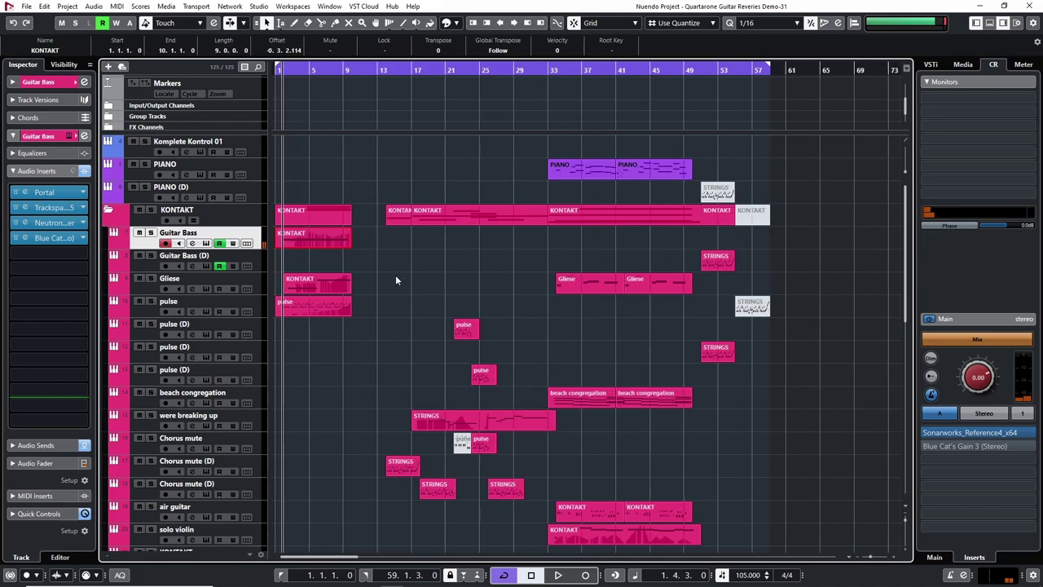
scroll(441, 260, down, 5)
scroll(460, 285, up, 2)
scroll(533, 258, up, 5)
scroll(533, 258, down, 4)
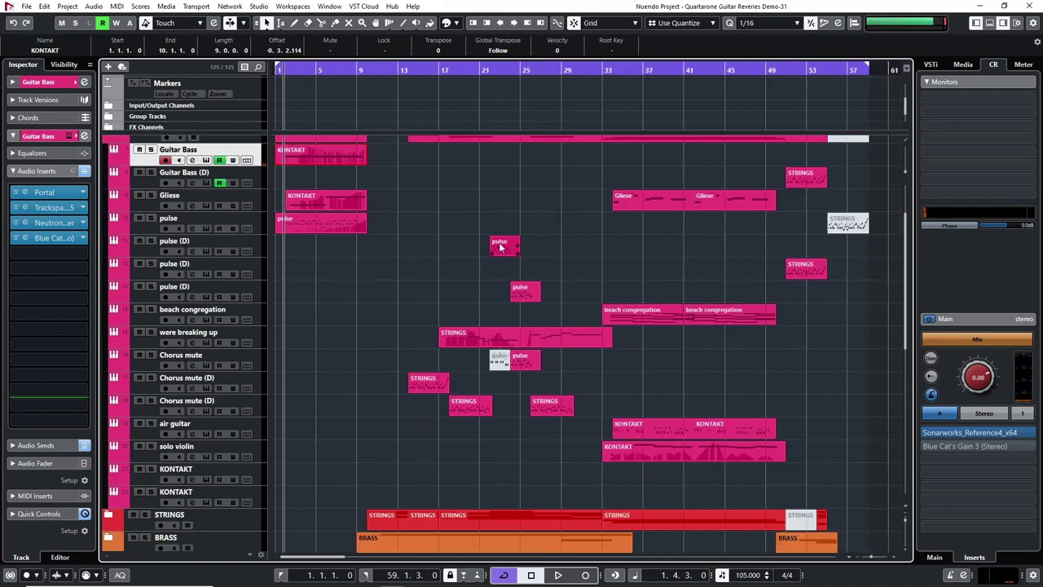
scroll(454, 198, up, 3)
scroll(549, 188, down, 1)
scroll(489, 175, up, 3)
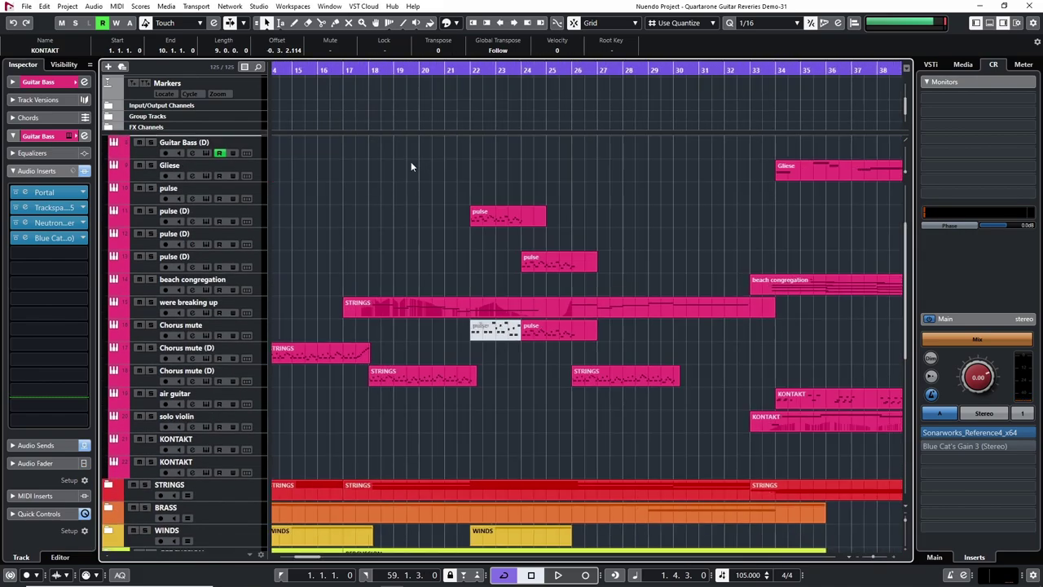
- Place the playhead at bar 13, beat 4, and show the Chorus mute, pulse and were breaking up parts from bar 14
drag(350, 71, 338, 192)
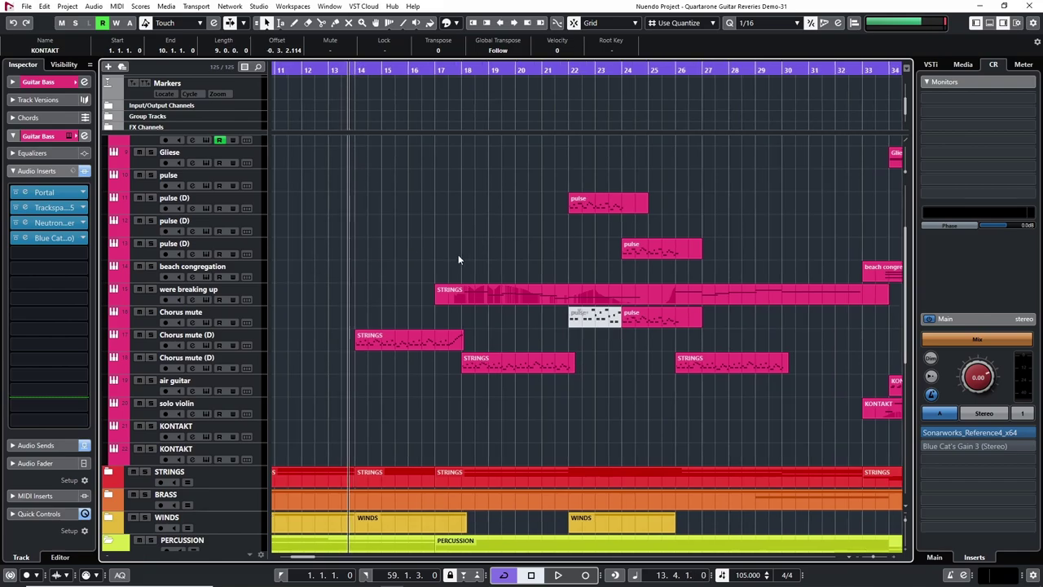
scroll(455, 259, up, 3)
scroll(635, 268, down, 3)
scroll(438, 191, up, 2)
scroll(604, 222, down, 1)
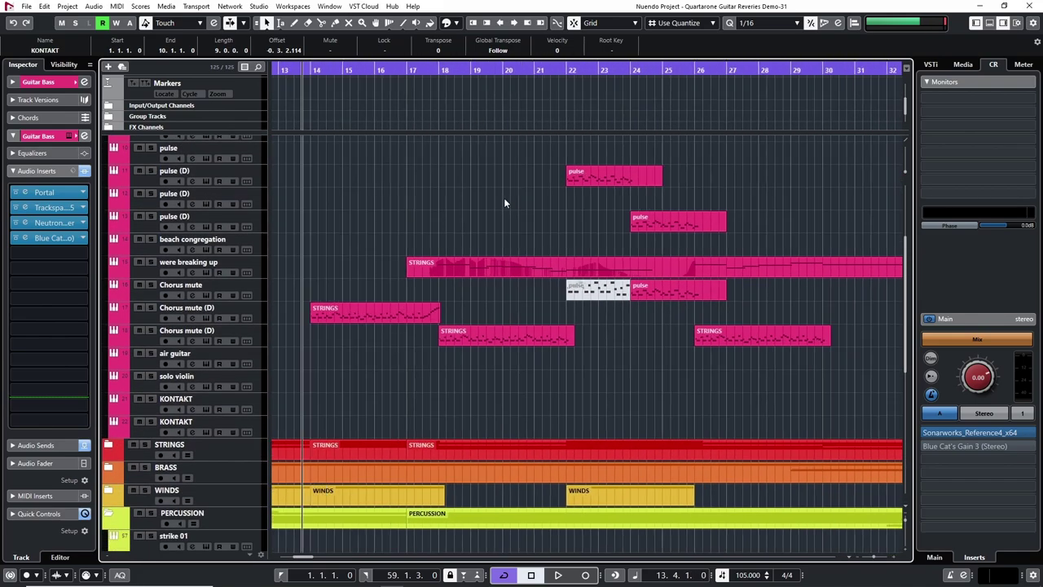
scroll(499, 195, down, 2)
scroll(383, 143, up, 1)
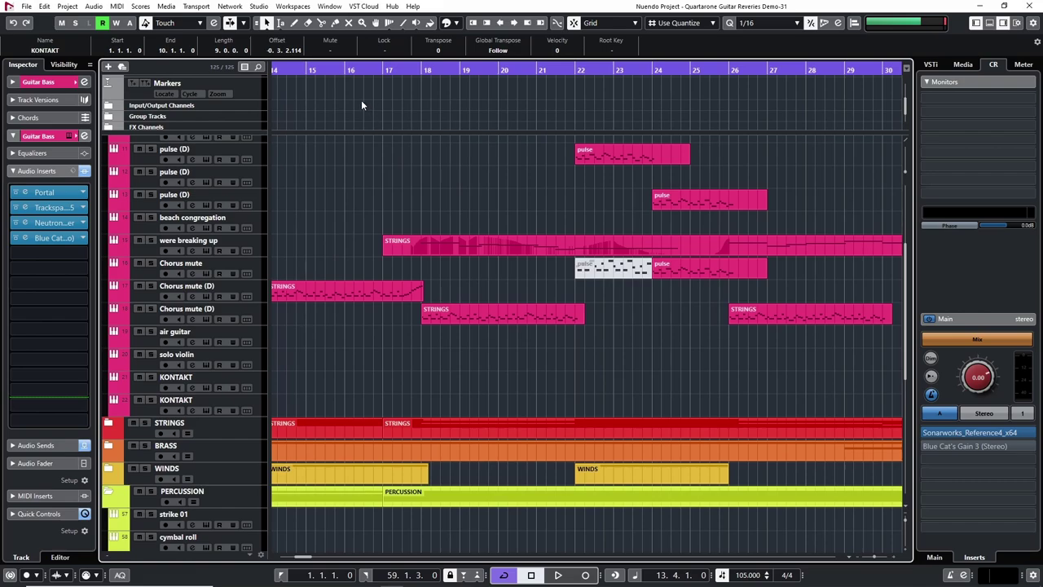
- Play from just before bar 14, solo the first Chorus mute (D) track and open its KONTAKT instrument, shifting the window toward the track list
scroll(362, 100, left, 2)
click(358, 71)
key(space)
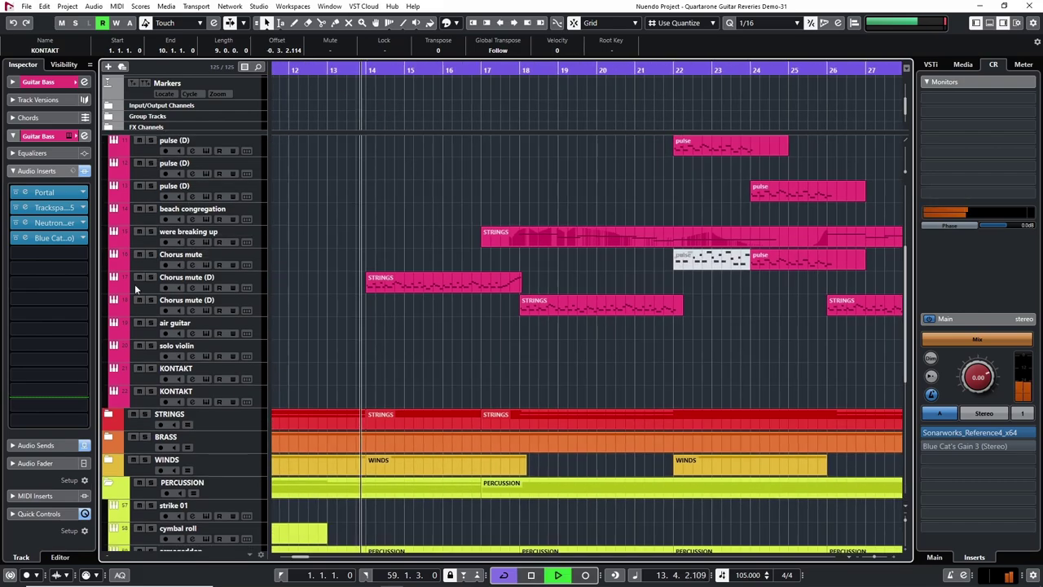
click(152, 279)
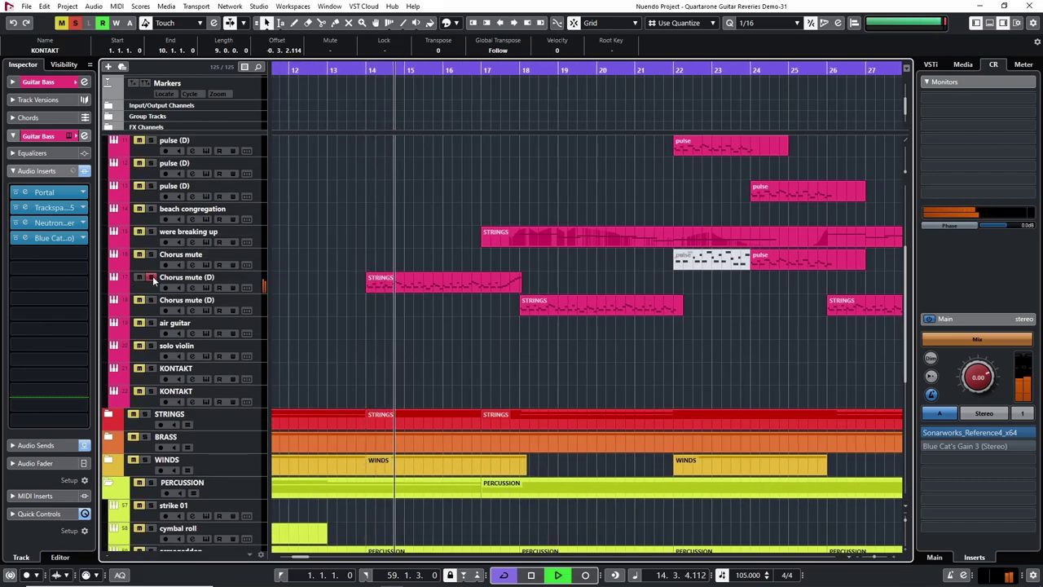
click(150, 291)
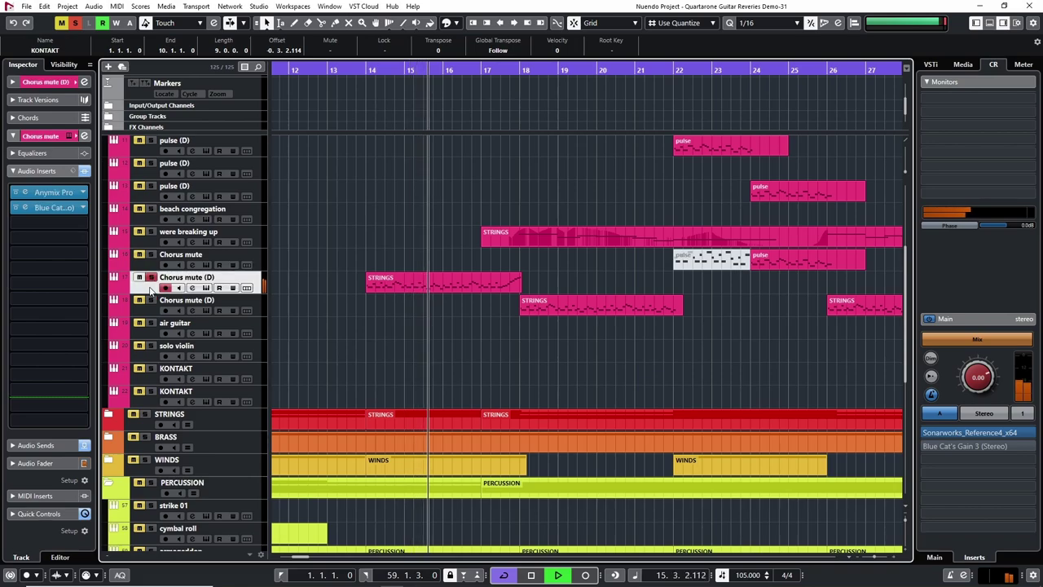
click(193, 287)
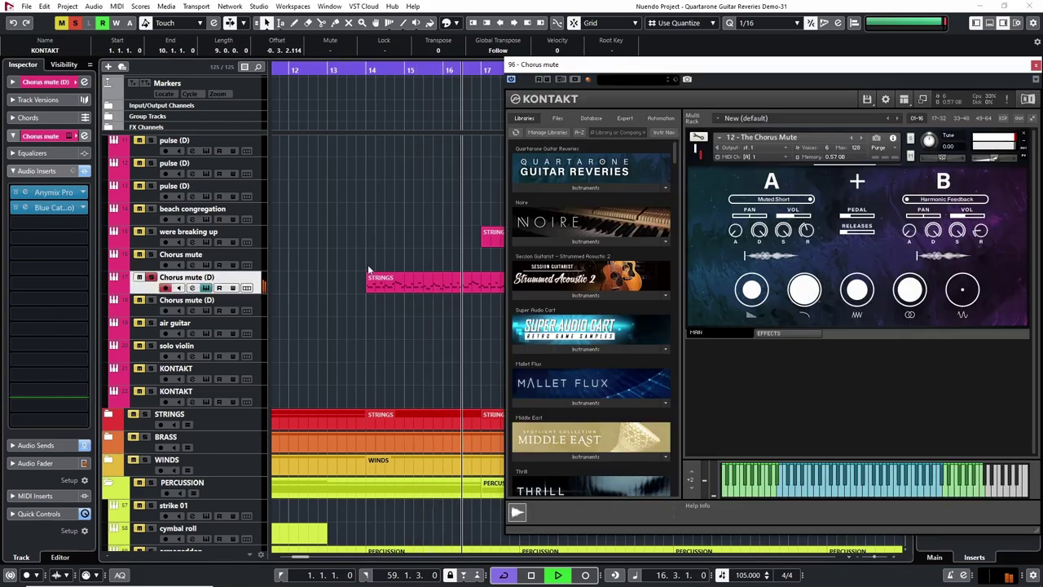
drag(820, 64, 649, 77)
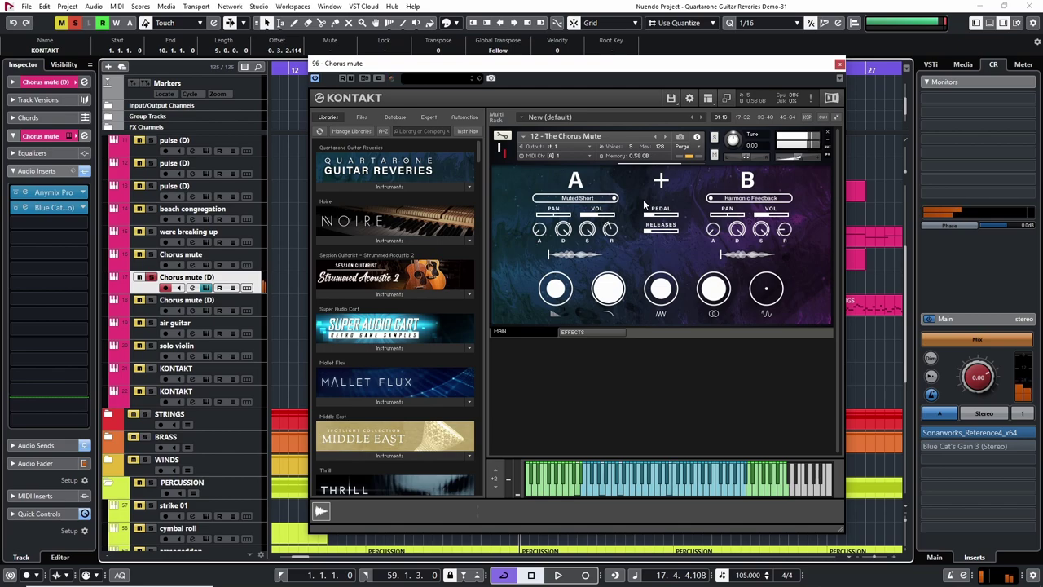
- Resume playback, close the Chorus mute instrument window and switch the solo to the second Chorus mute (D) track
key(space)
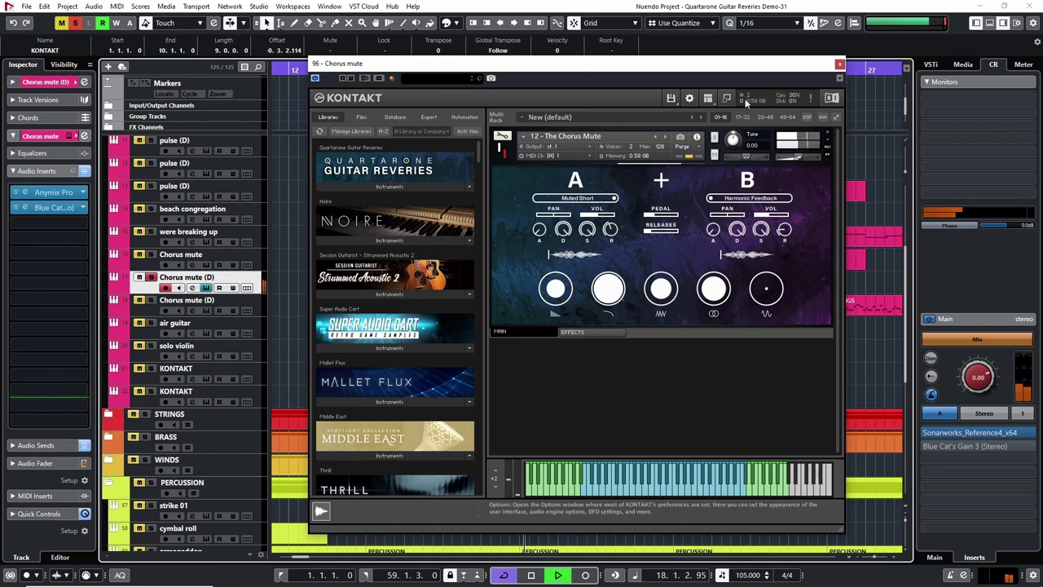
key(space)
click(697, 150)
click(701, 167)
key(space)
click(151, 278)
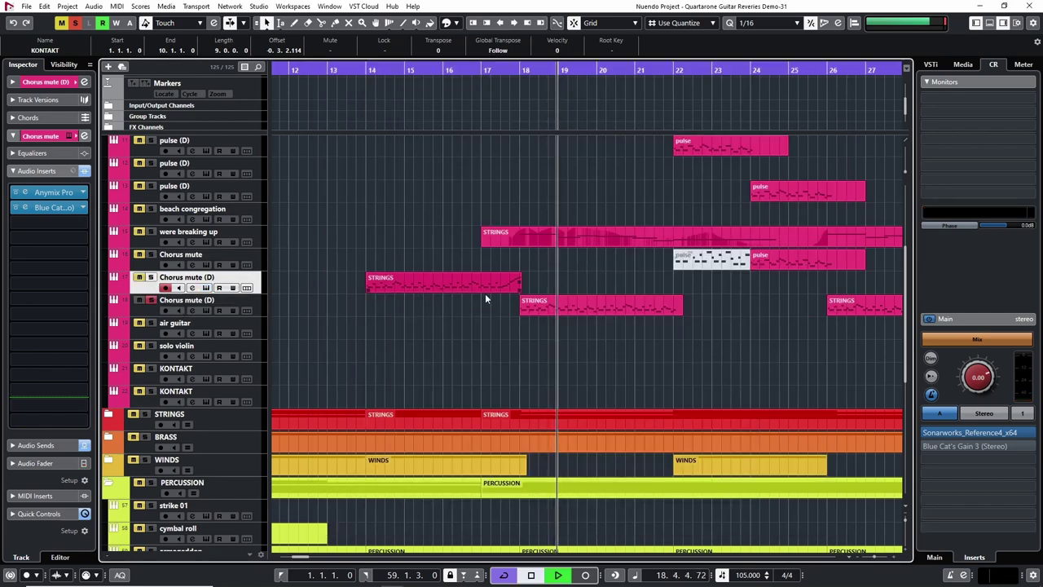
- Look over the pulse parts while the second Chorus mute (D) plays, then stop and place the playhead at bar 22
key(g)
key(g)
key(g)
key(g)
key(g)
key(g)
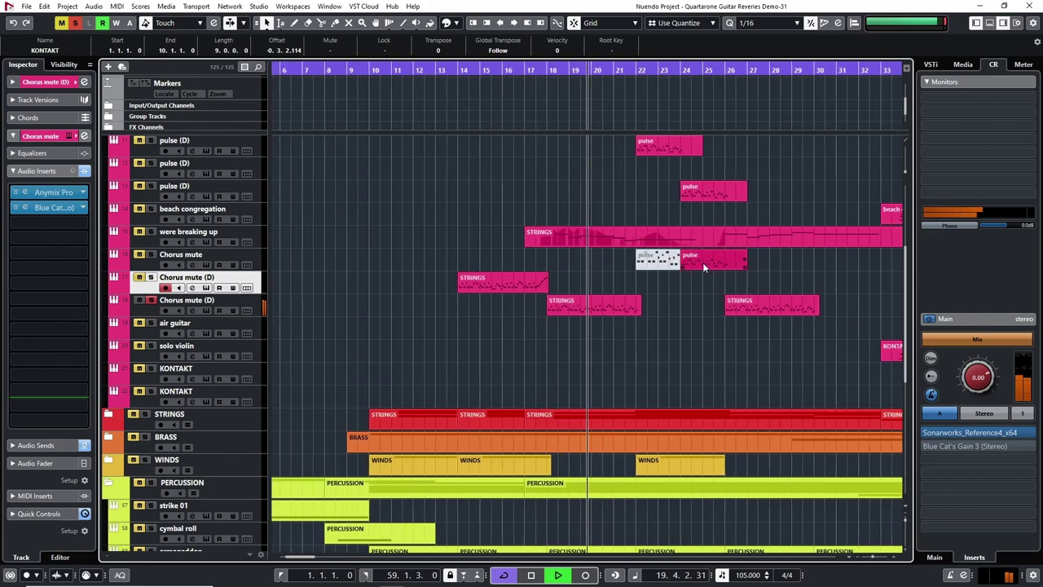
scroll(652, 251, up, 4)
key(space)
click(610, 74)
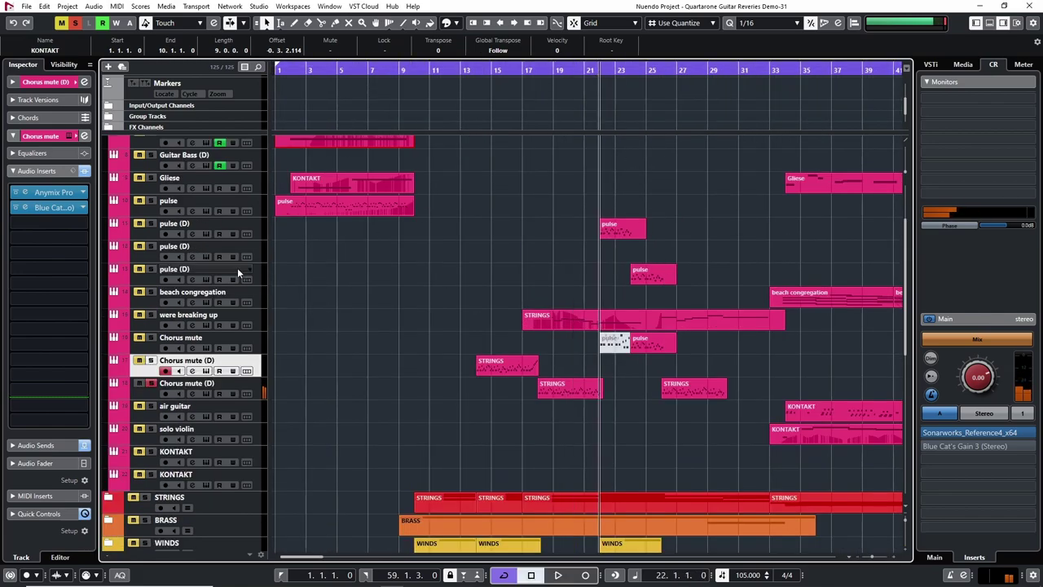
- Clear the Chorus mute (D) solo, solo the first pulse (D) track and audition it from bar 22
click(153, 388)
click(151, 383)
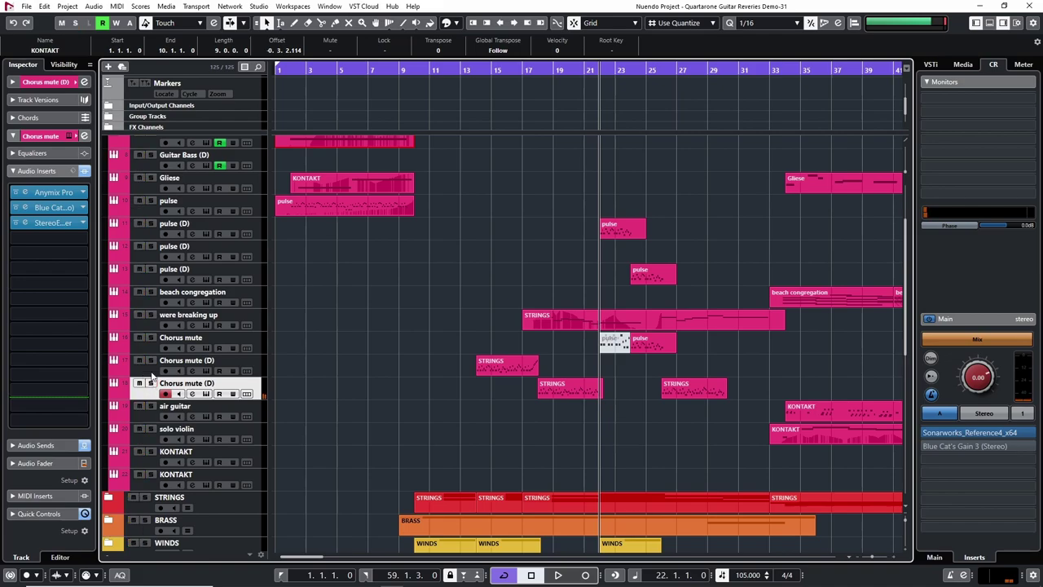
click(152, 224)
key(space)
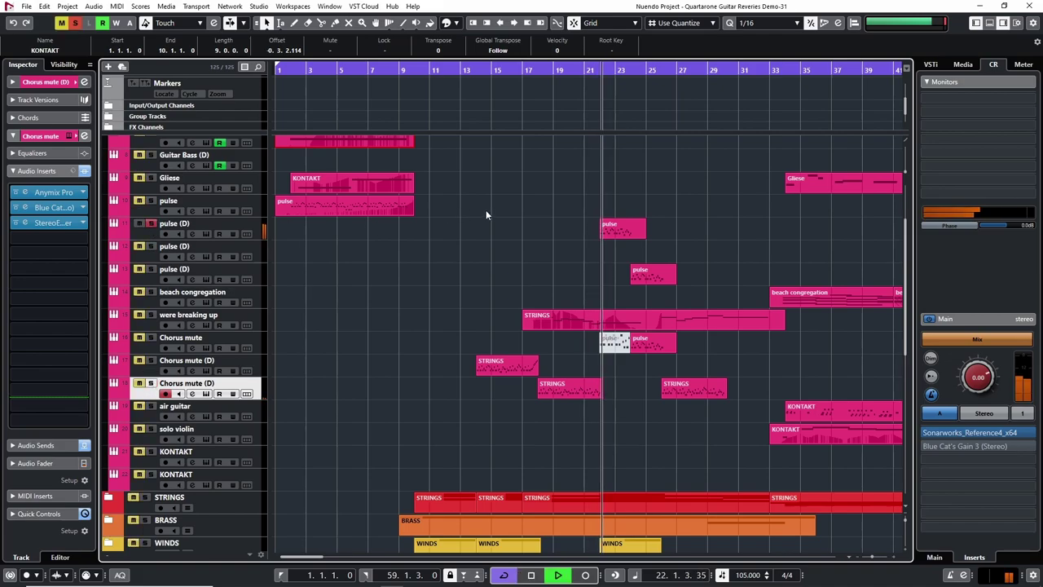
click(130, 230)
key(space)
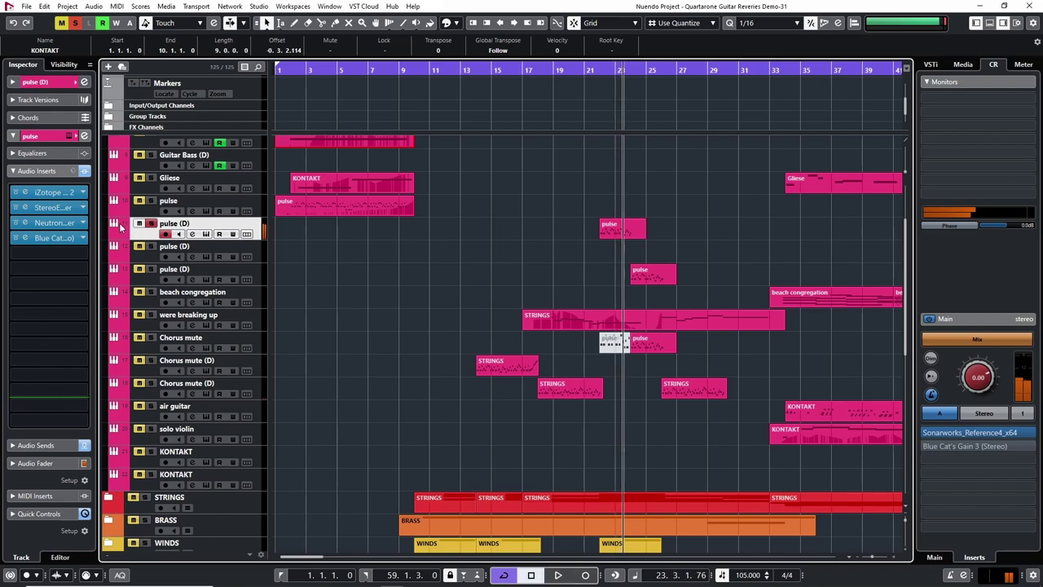
- Bypass all audio inserts on the soloed pulse (D) track and replay it dry from bar 22
click(84, 172)
click(605, 70)
key(space)
key(h)
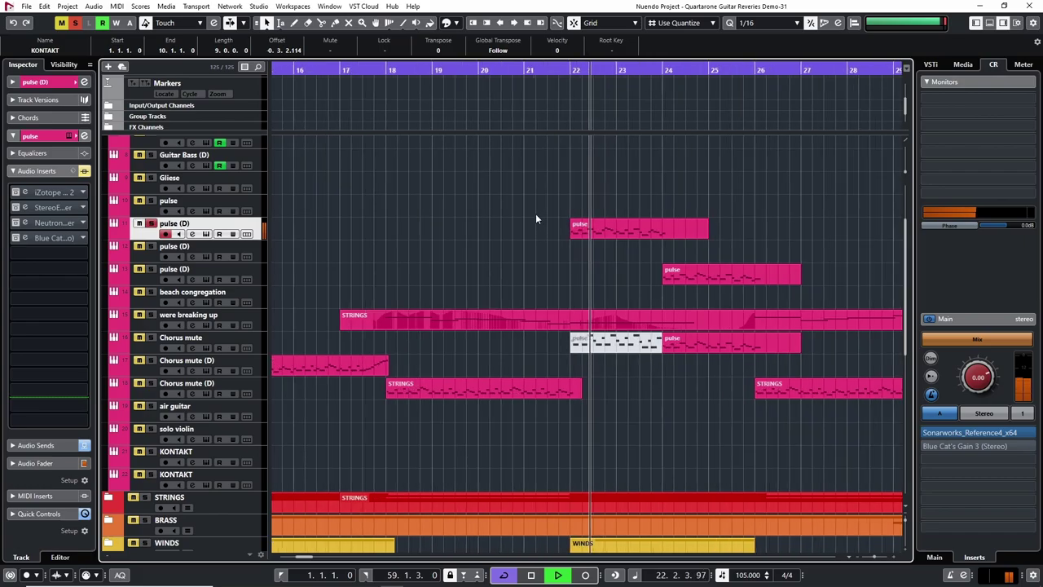
key(h)
key(space)
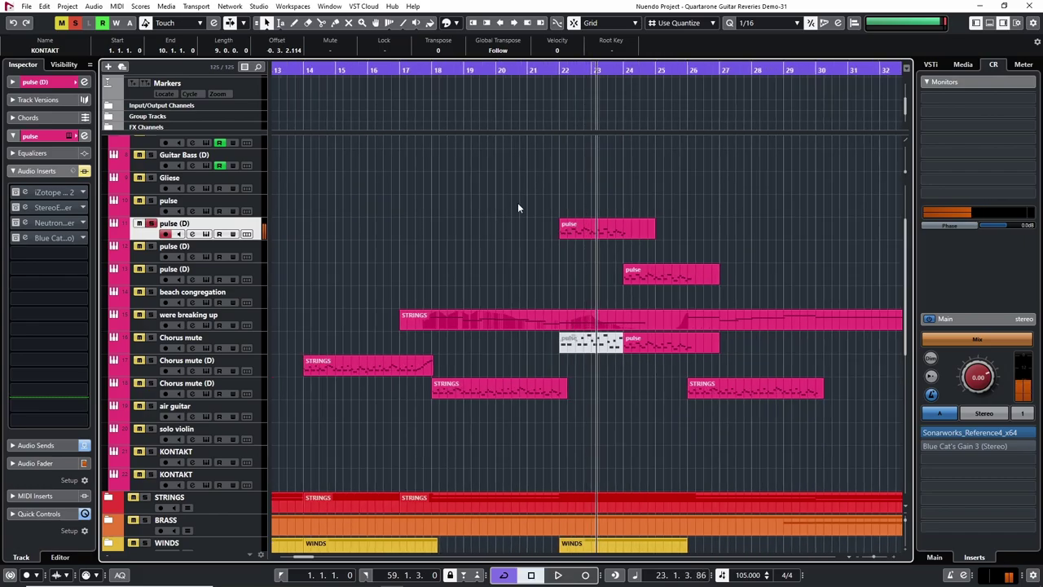
key(h)
- Open the pulse part at bar 22 in the Key Editor and set the playhead just before its first note
double_click(581, 233)
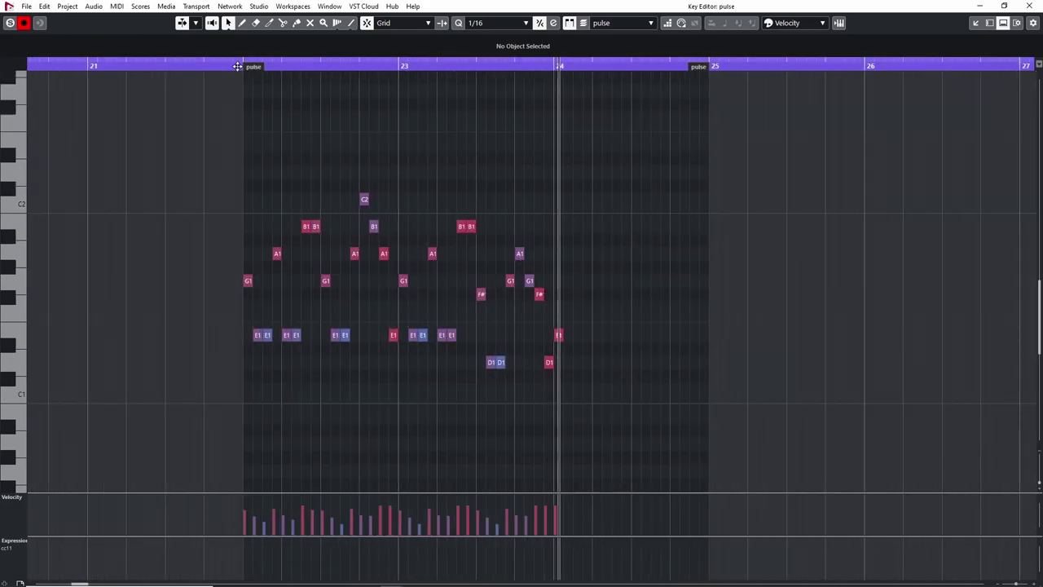
drag(237, 65, 237, 68)
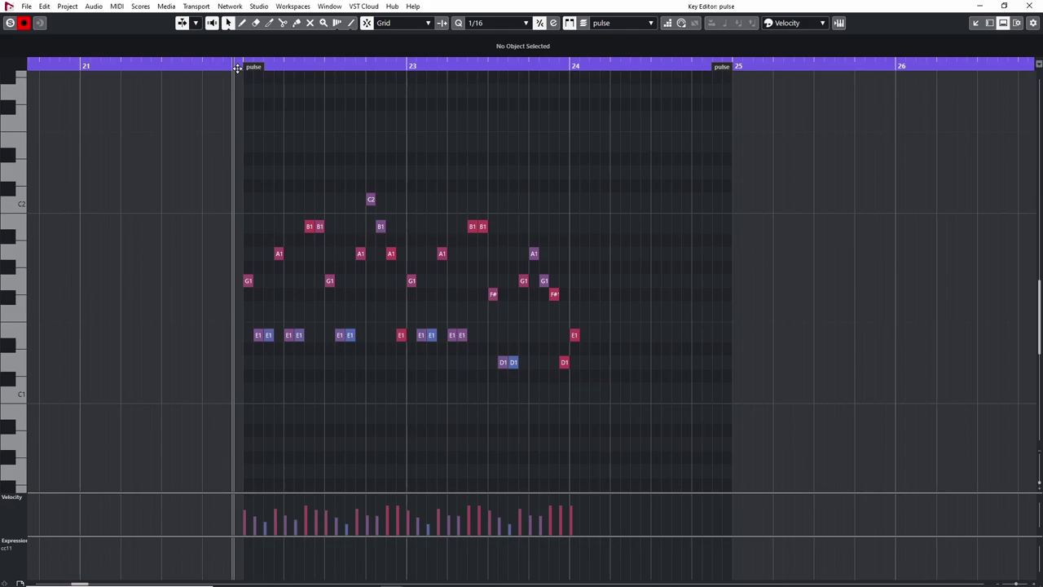
drag(237, 68, 311, 108)
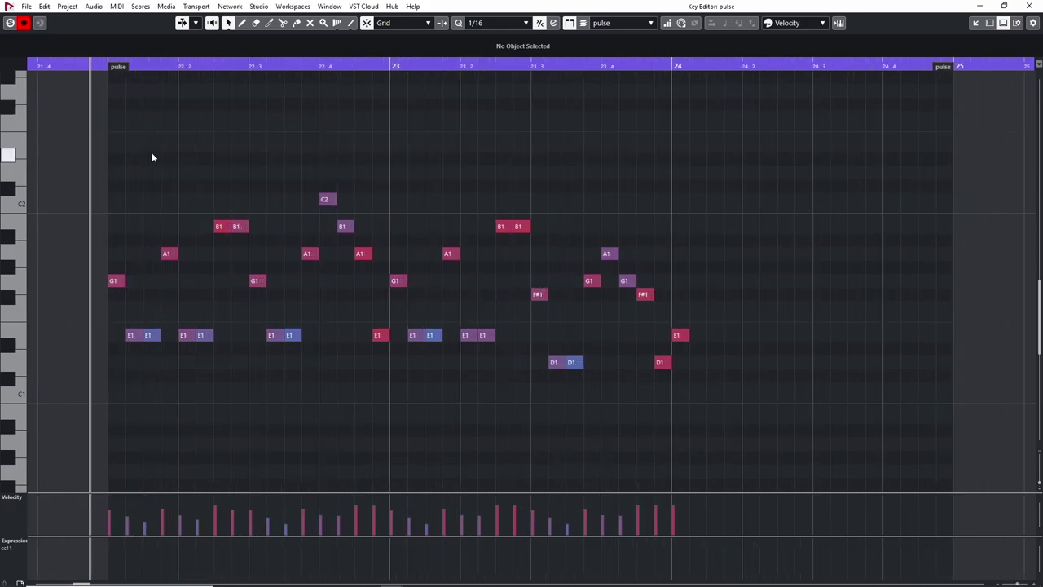
scroll(148, 157, left, 2)
- Open the pulse track's KONTAKT instrument and play the part, moving the window to reveal the notes
click(839, 22)
drag(587, 71, 753, 51)
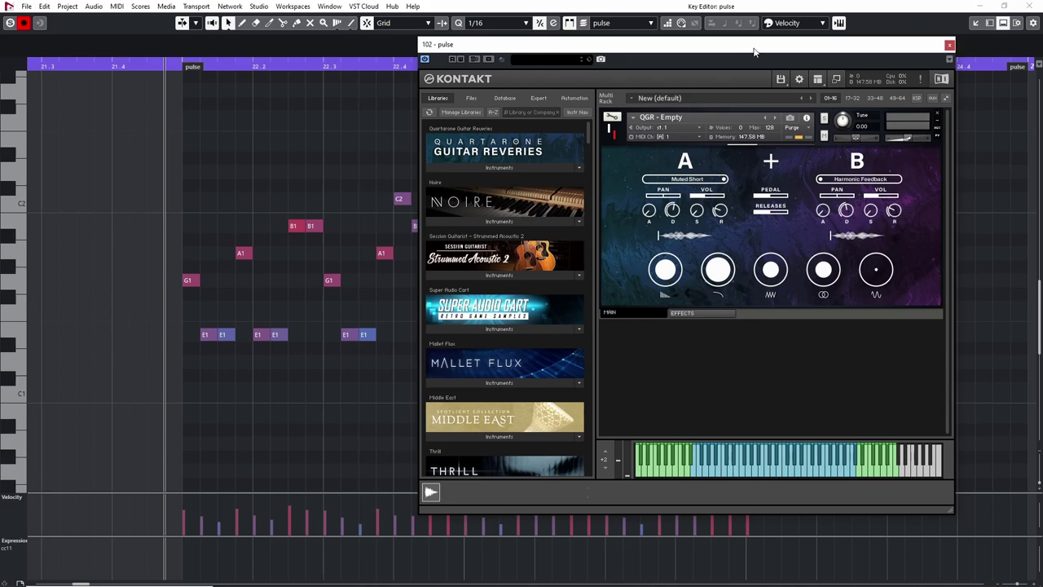
key(space)
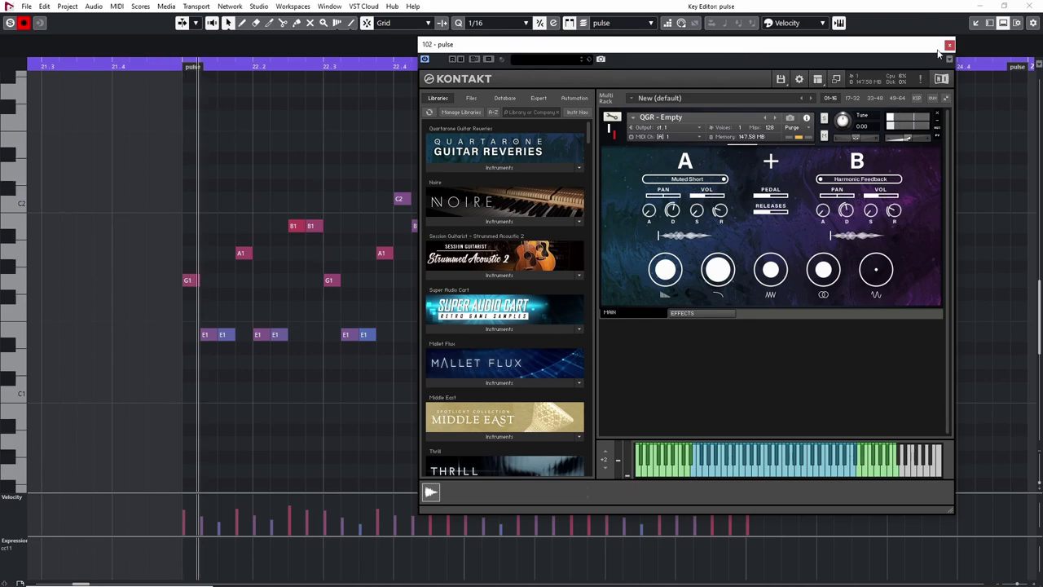
drag(945, 47, 1042, 62)
click(167, 66)
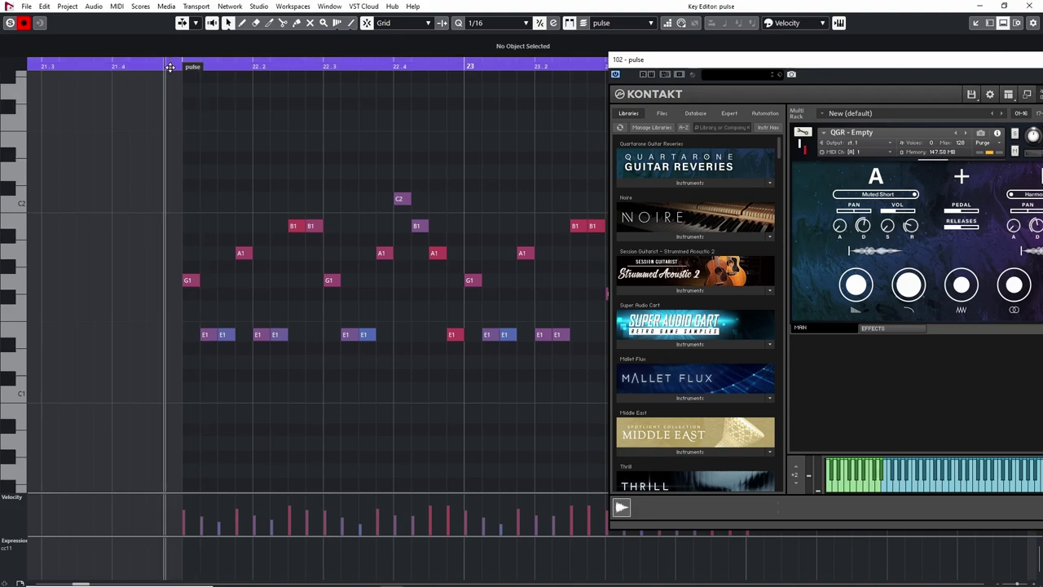
drag(797, 59, 665, 46)
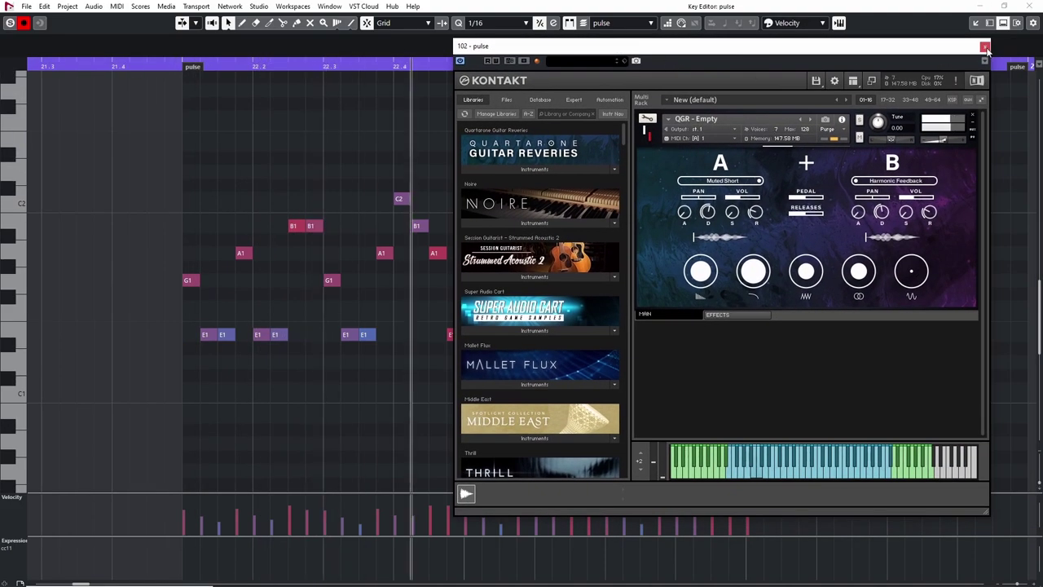
drag(940, 57, 569, 57)
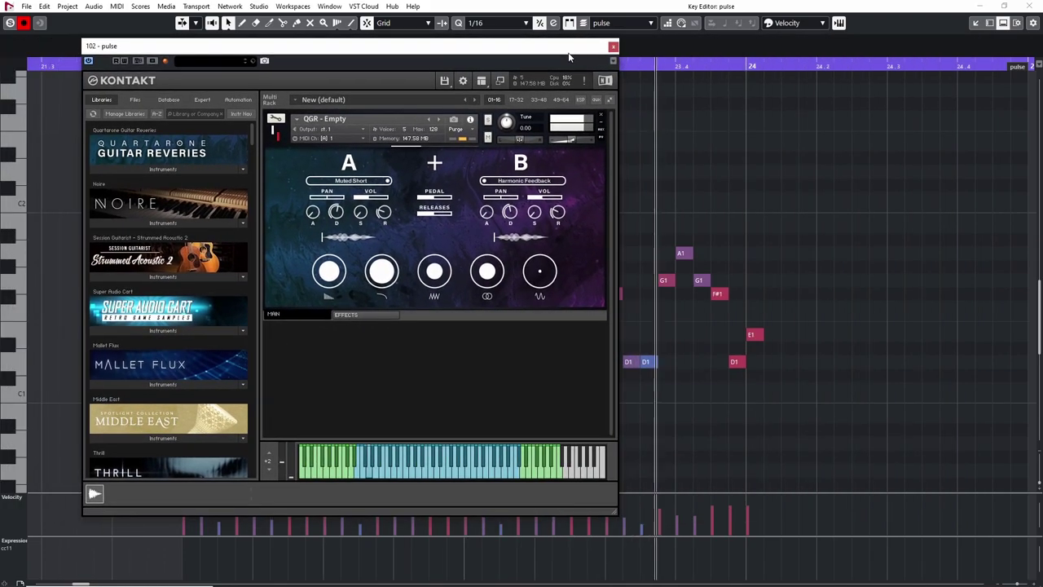
- Close the Key Editor and pulse instrument, solo the whole KONTAKT folder and follow its guitar parts past bar 24
click(1037, 7)
click(613, 47)
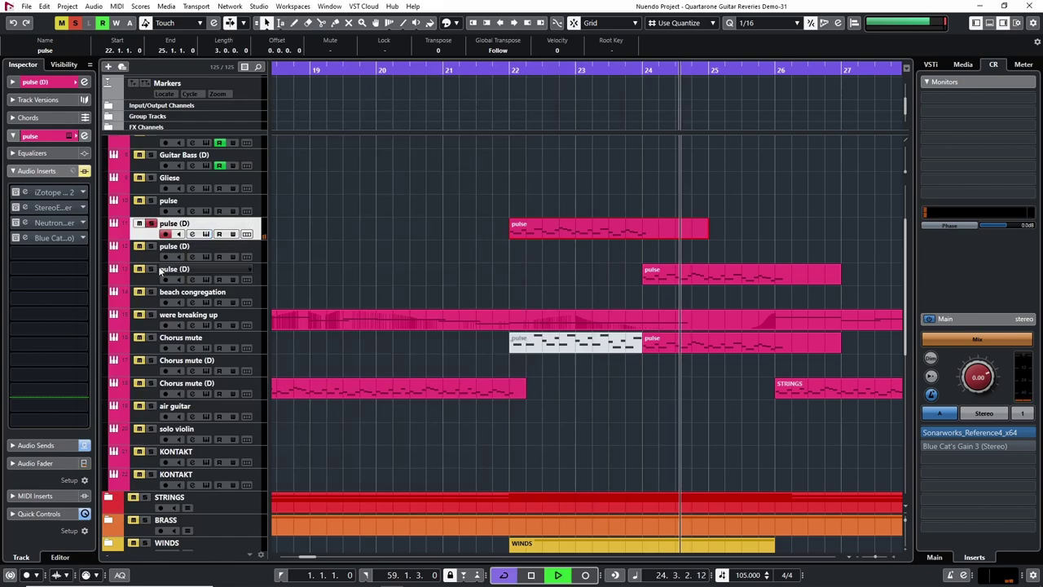
scroll(160, 160, up, 2)
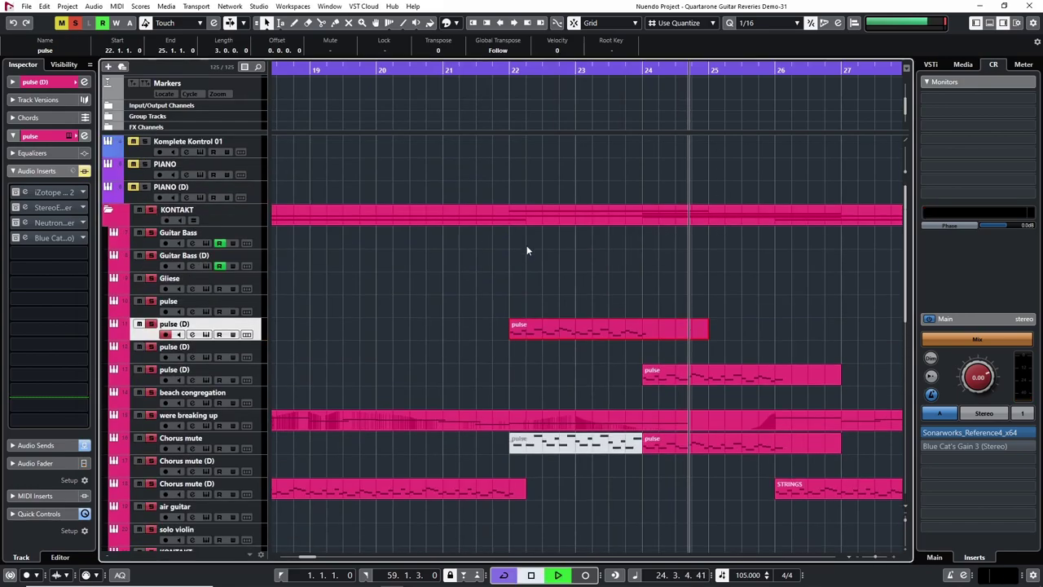
scroll(515, 241, down, 5)
ctrl+scroll(744, 292, down, 4)
scroll(726, 295, up, 3)
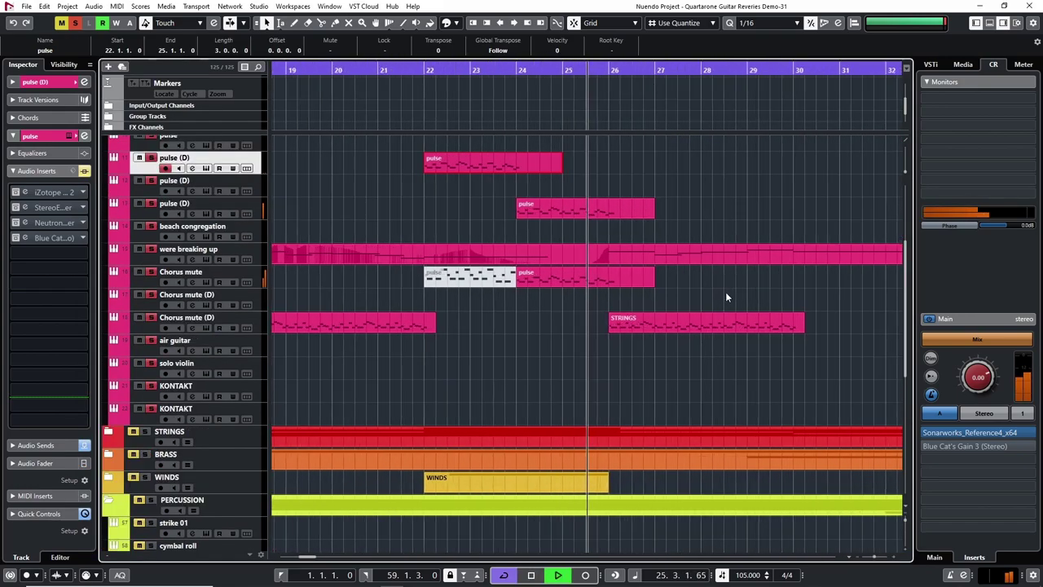
scroll(595, 297, right, 3)
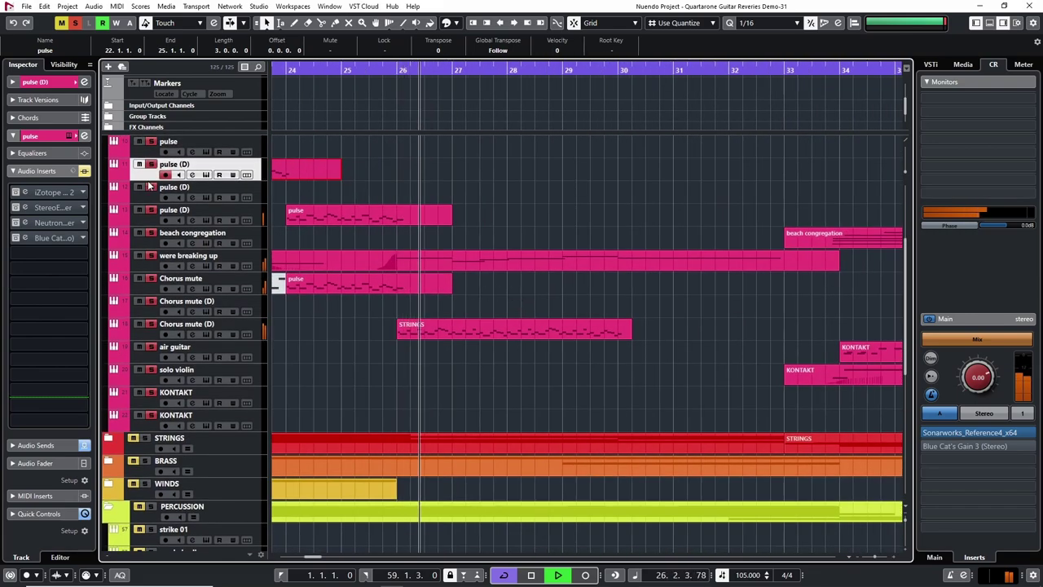
- Clear the KONTAKT folder solo, solo were breaking up, and open its STRINGS part in the Key Editor along with its KONTAKT instrument
scroll(156, 212, up, 5)
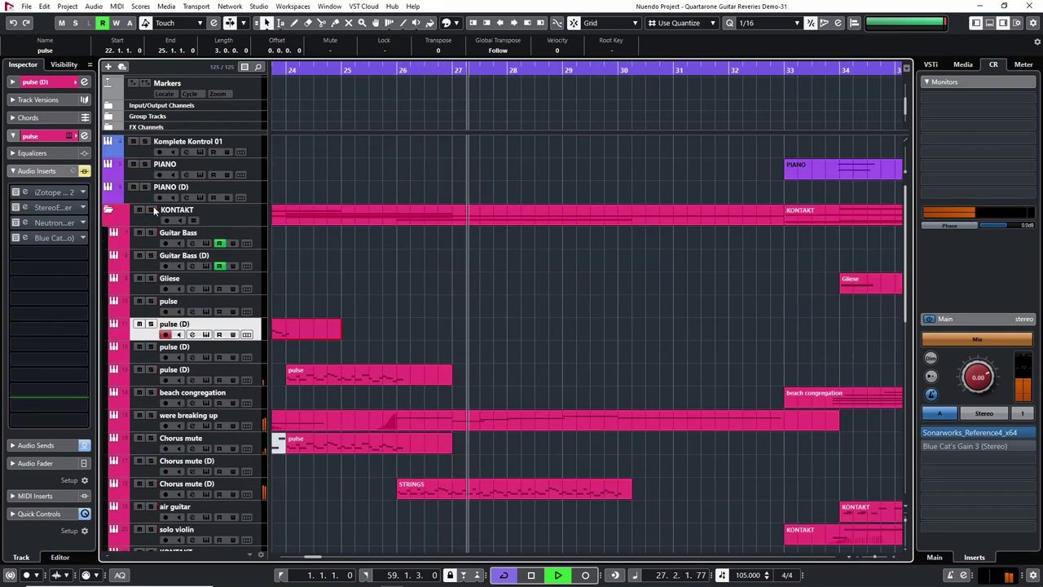
double_click(488, 419)
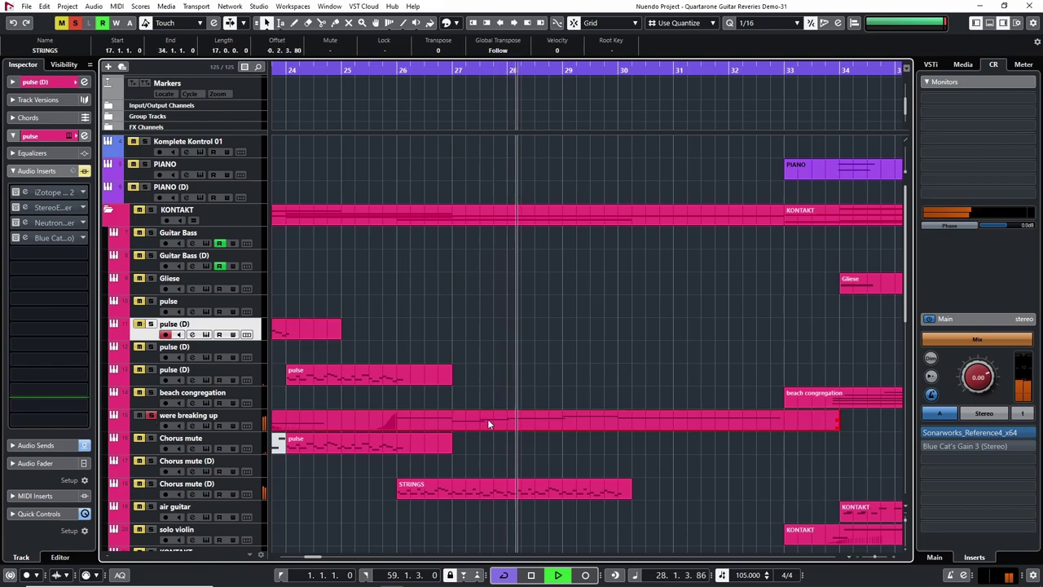
key(g)
key(g)
key(g)
key(g)
click(840, 22)
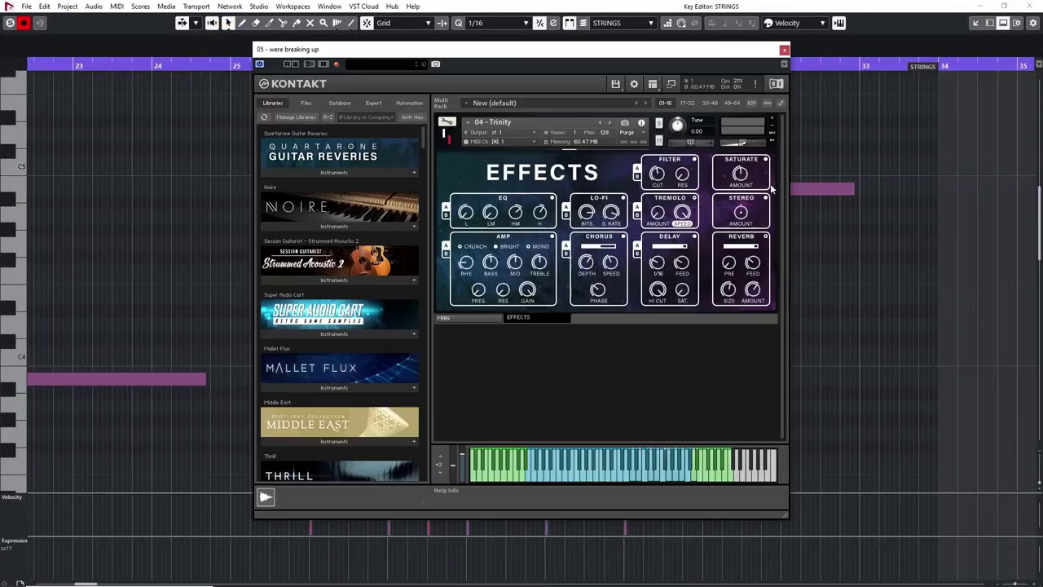
- Close the Key Editor and move the were breaking up instrument window clear of the track list
click(1023, 6)
drag(658, 66, 1022, 22)
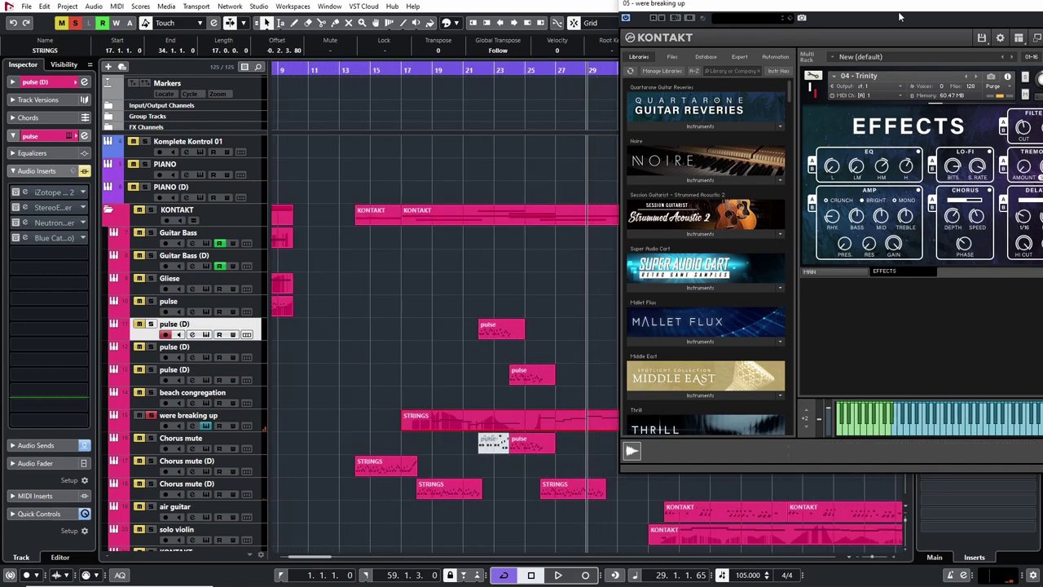
drag(872, 31, 827, 53)
scroll(210, 393, down, 2)
scroll(415, 376, up, 2)
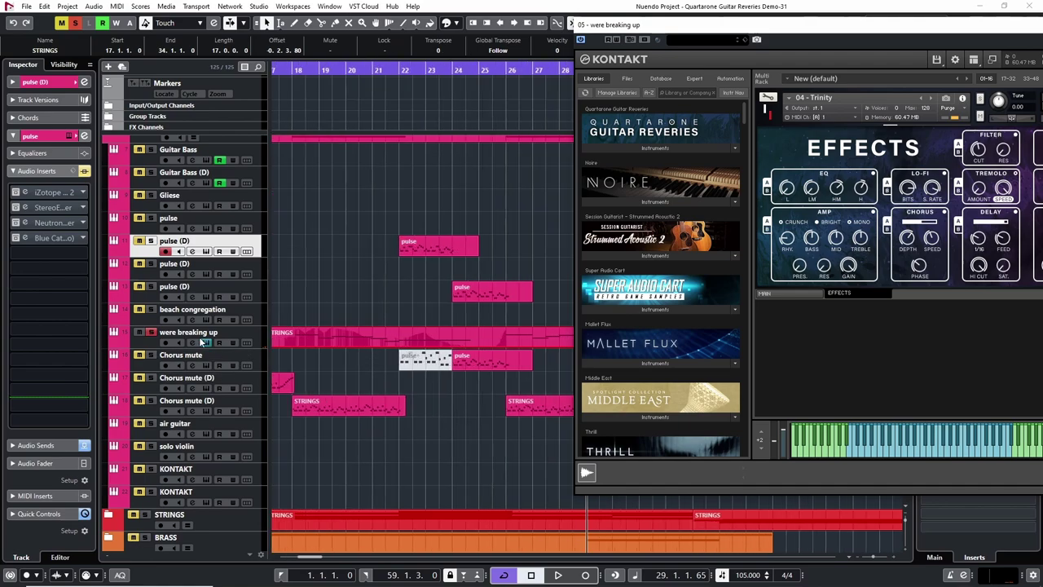
- Rename the were breaking up track to Trinity and play it soloed from bar 25 with its KONTAKT effects page in view
double_click(189, 332)
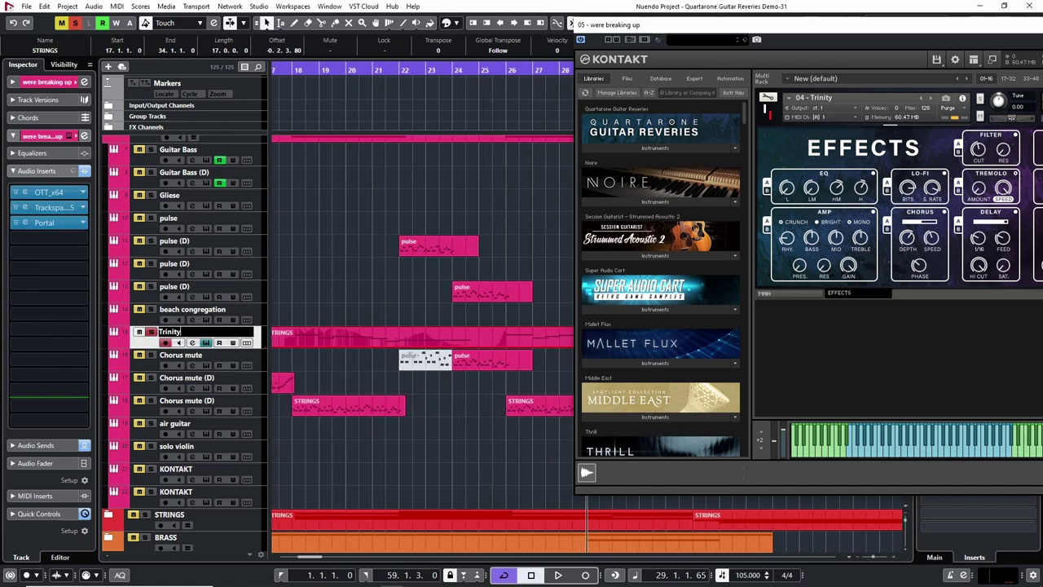
key(Return)
drag(799, 25, 749, 27)
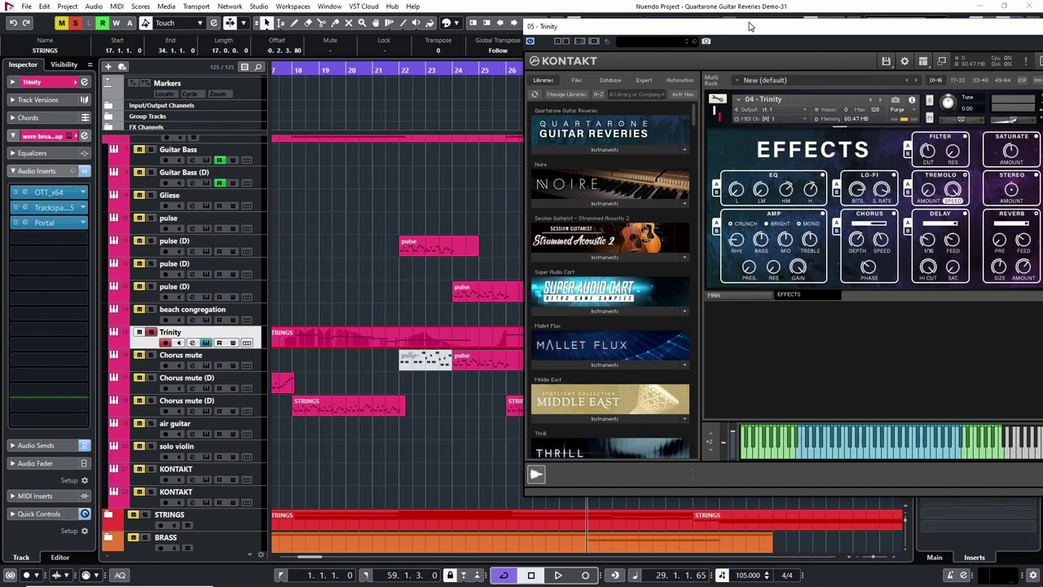
click(497, 70)
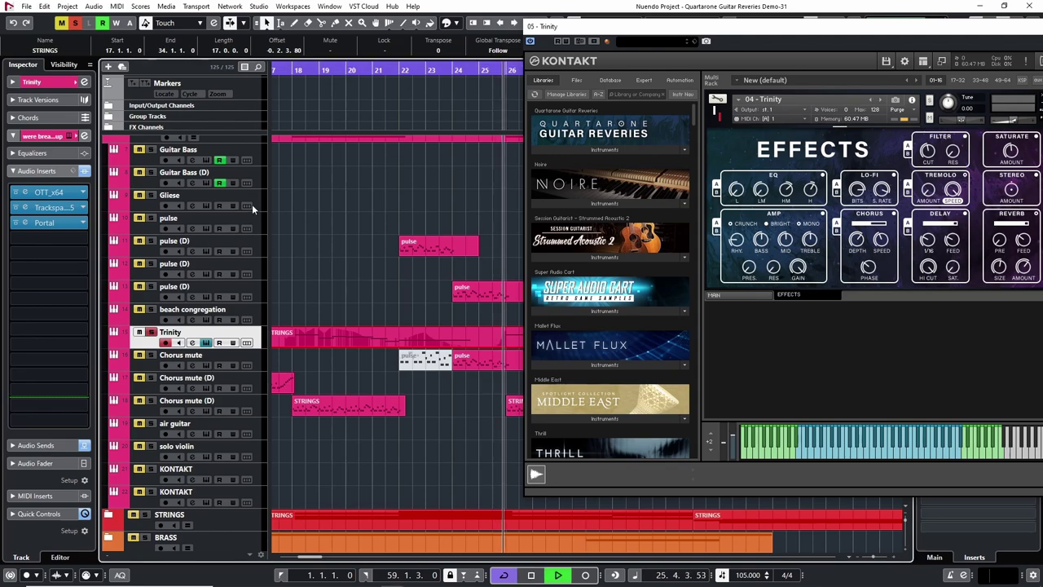
drag(801, 29, 600, 48)
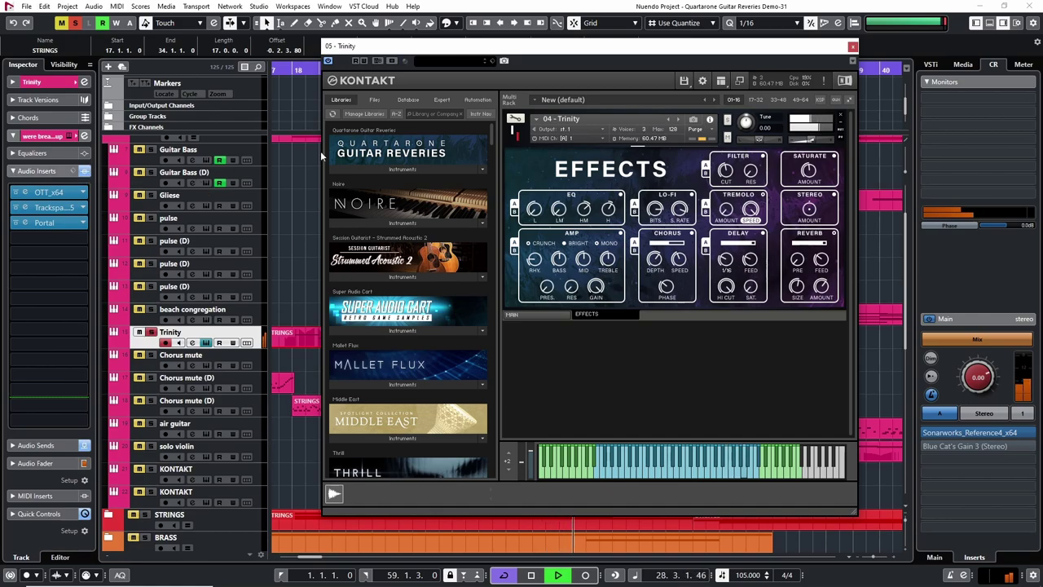
- Stop playback, close the Trinity KONTAKT window and return the playhead to about bar 25
mouse_move(657, 49)
mouse_down()
mouse_move(1042, 67)
mouse_move(811, 97)
mouse_move(654, 90)
mouse_move(1042, 82)
mouse_move(1001, 69)
mouse_move(660, 58)
mouse_up()
key(space)
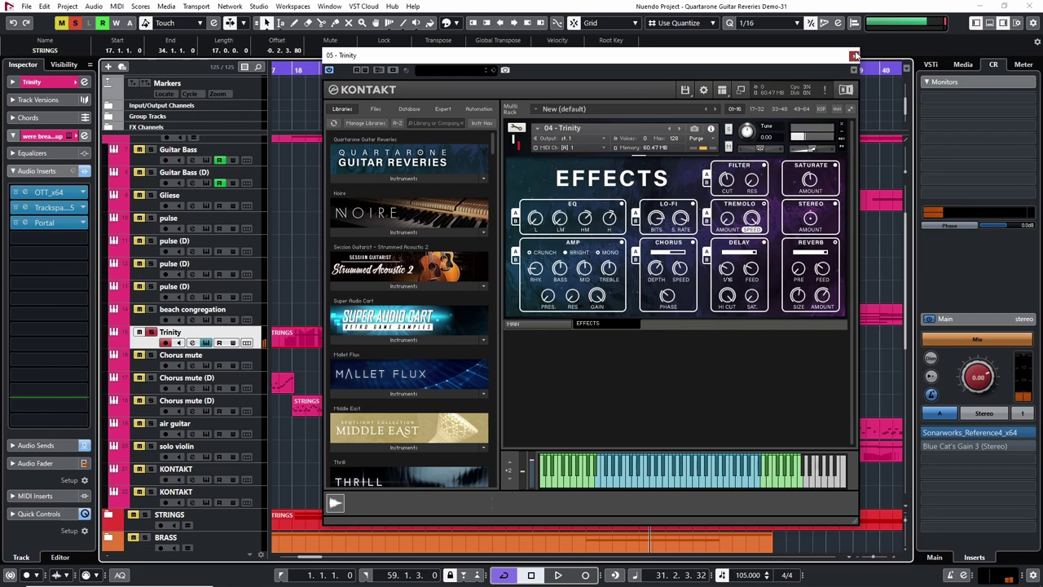
click(854, 56)
click(542, 73)
click(502, 72)
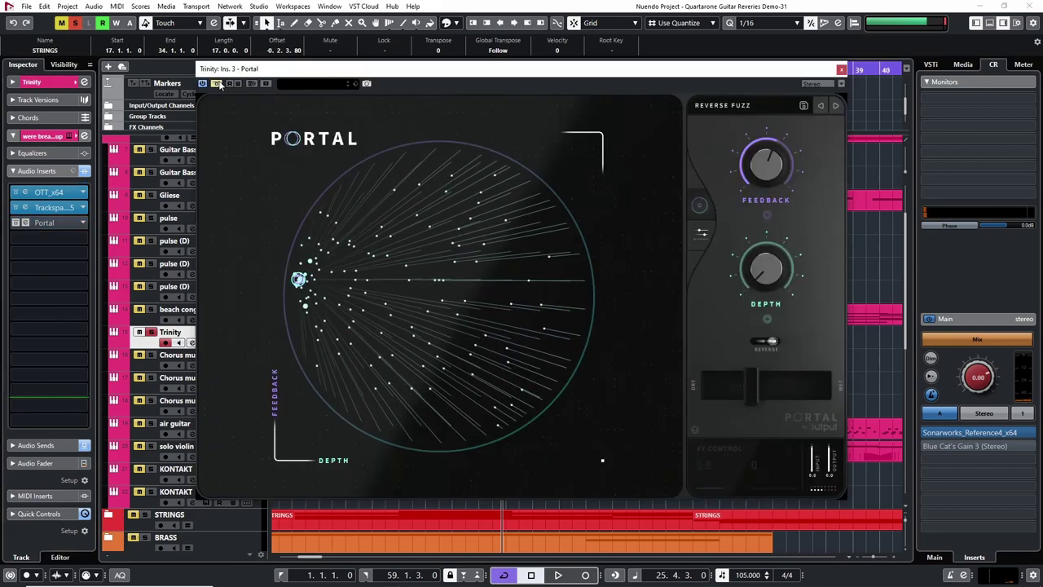
- Move the Portal window out of the way and audition the soloed Trinity track from about bar 25 with Portal bypassed
drag(425, 75, 1042, 75)
key(space)
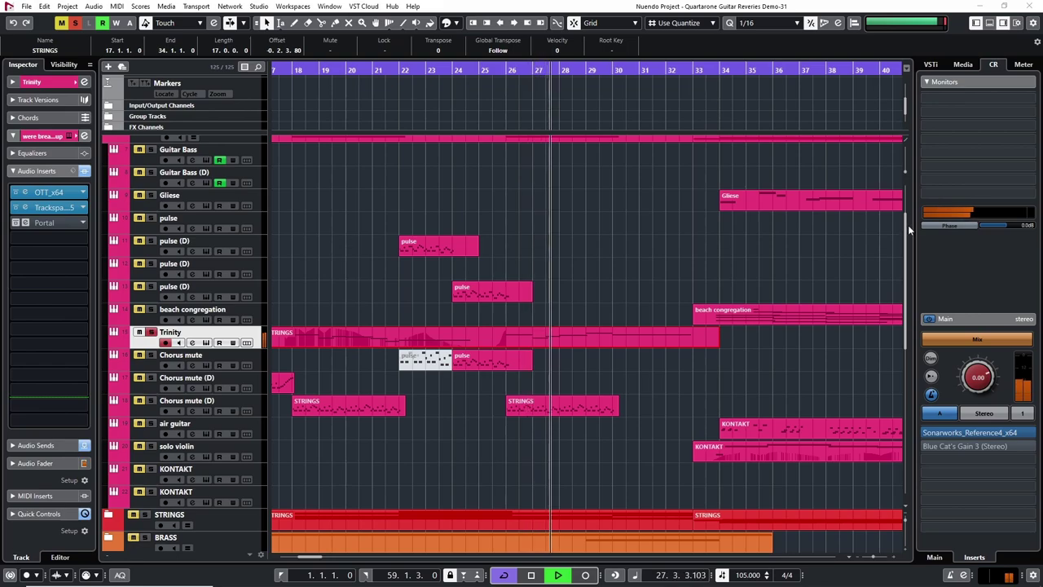
scroll(373, 351, down, 3)
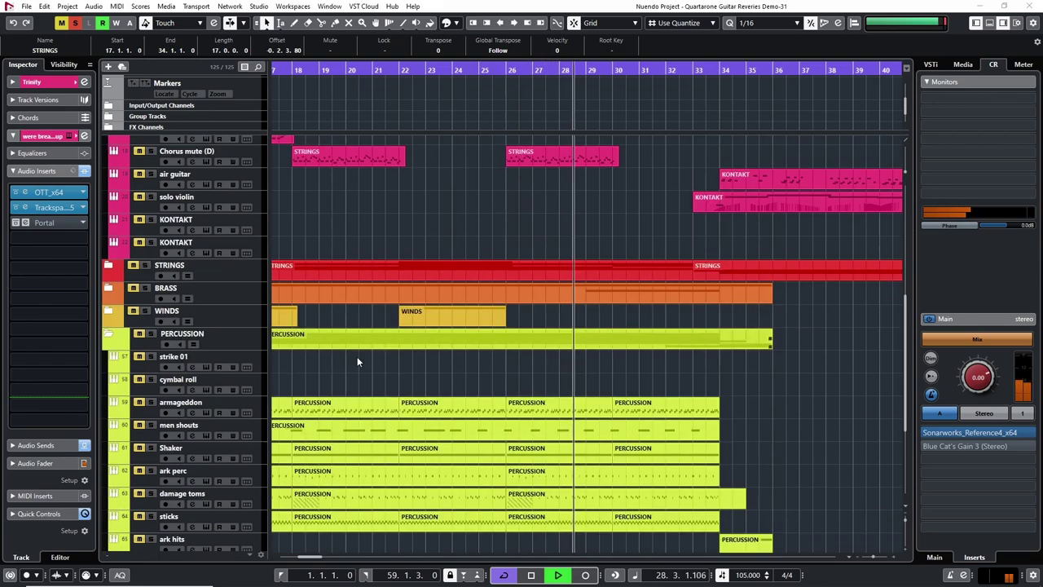
key(space)
- Expand the STRINGS folder to show its tracks and continue playing the soloed Trinity track
click(107, 264)
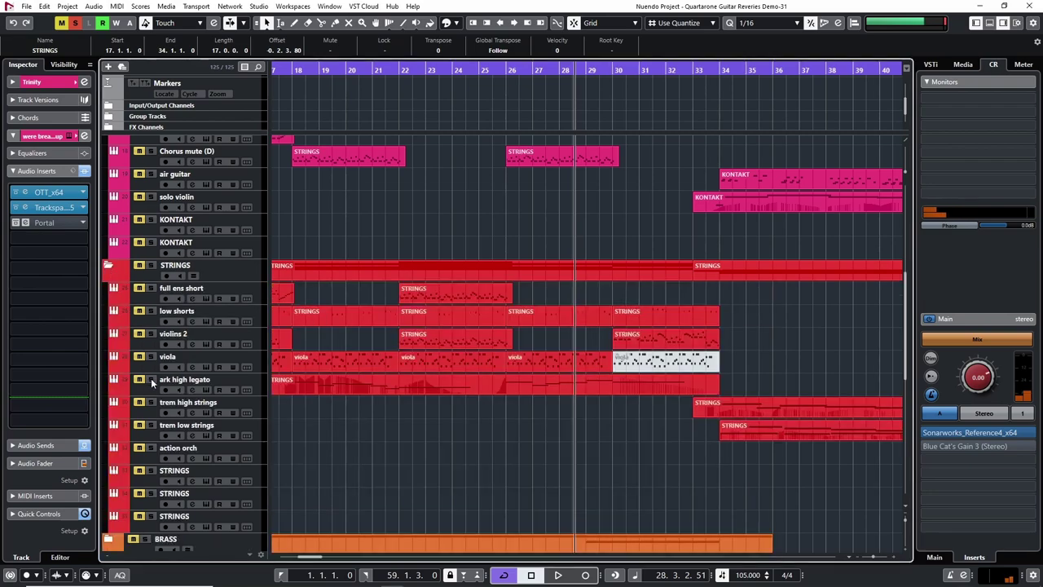
key(space)
scroll(326, 396, up, 5)
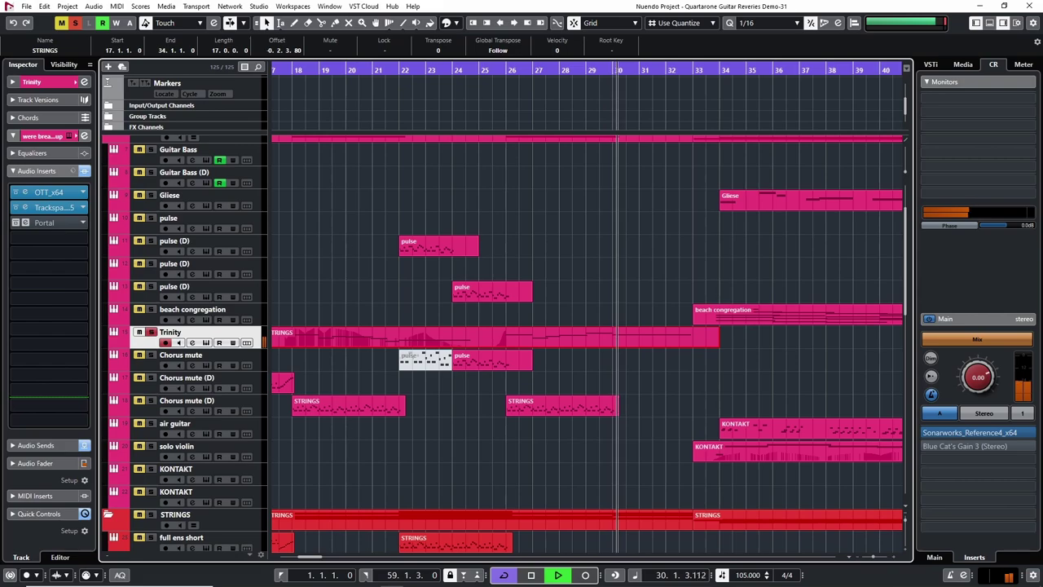
- Replay the soloed Trinity track from about bar 25 to bar 33 with Portal active, briefly showing the Portal window
key(space)
click(503, 70)
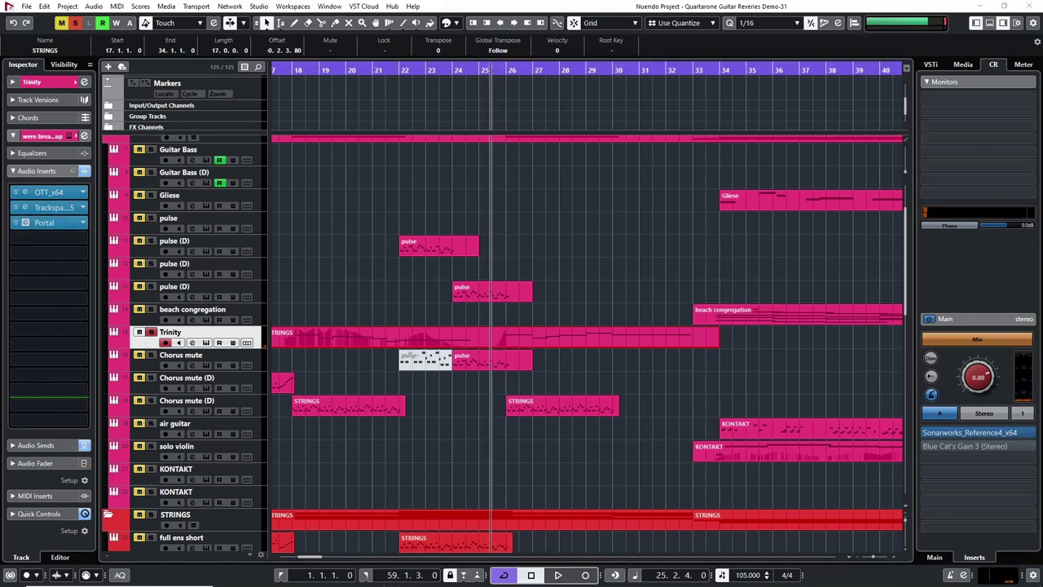
key(space)
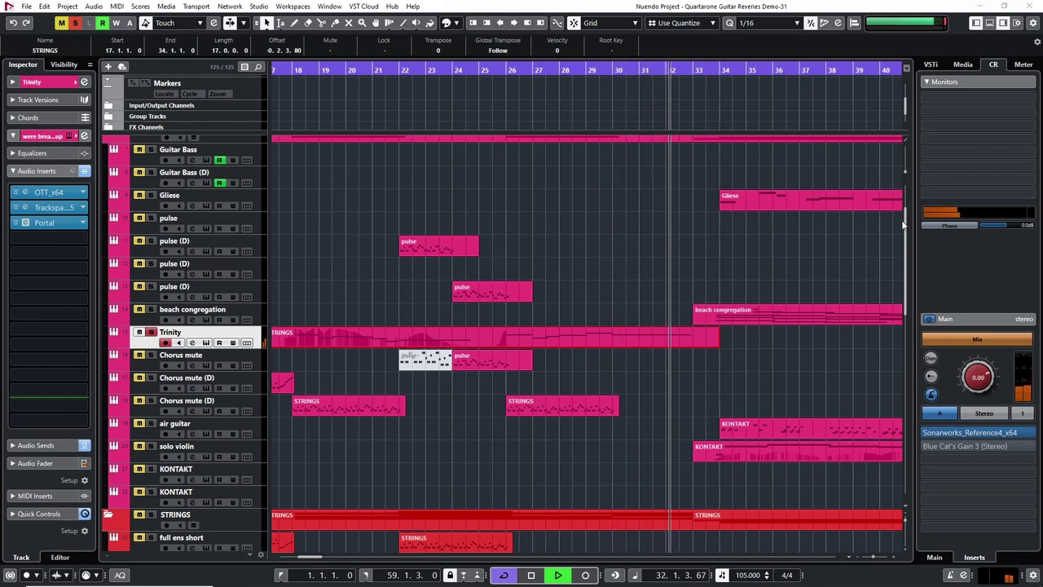
click(44, 222)
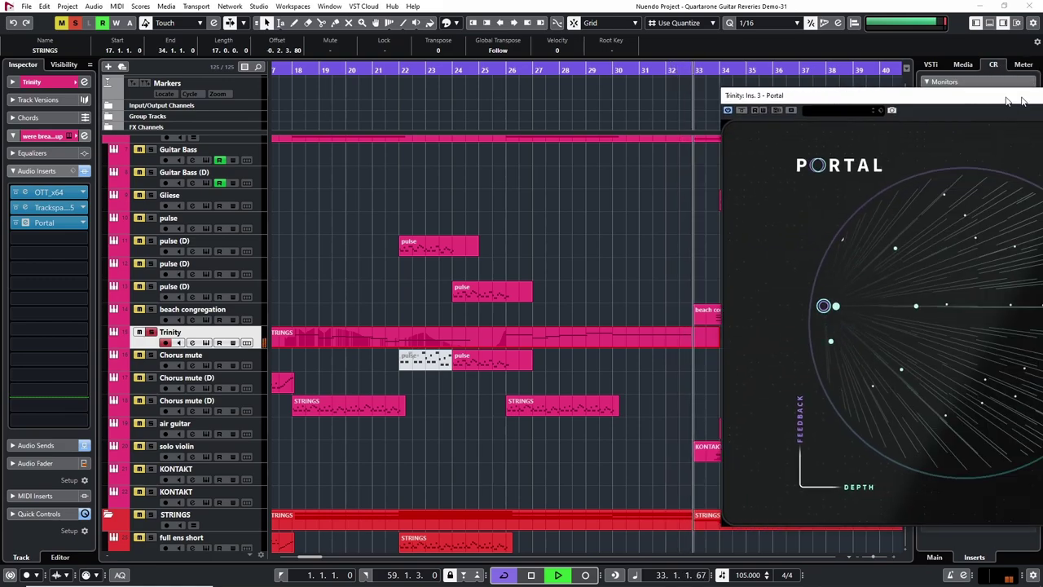
key(Escape)
key(space)
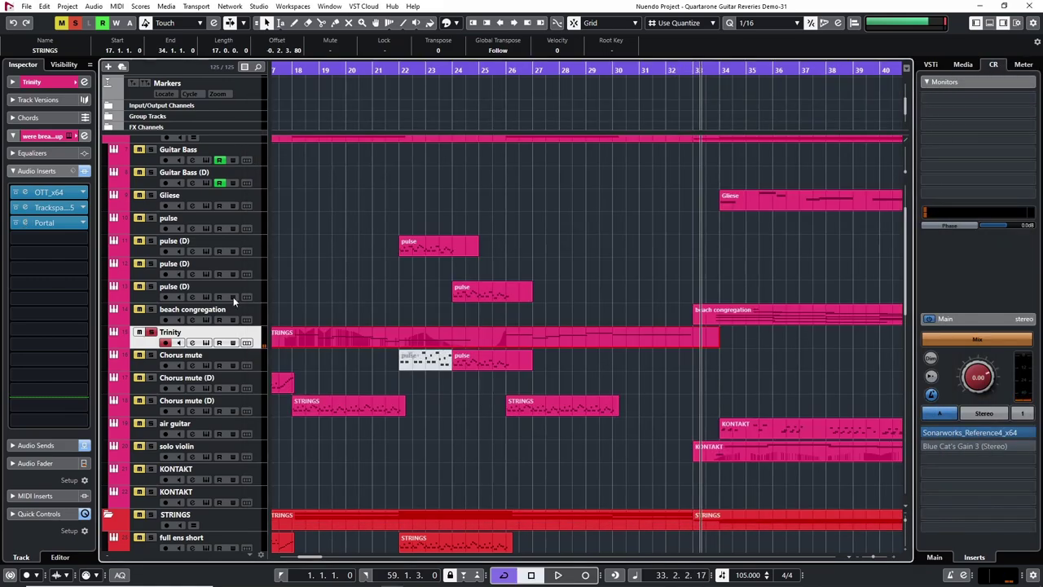
- Clear the Trinity solo and look over the KONTAKT and STRINGS parts around the section starting at bar 33
scroll(154, 326, down, 5)
click(152, 300)
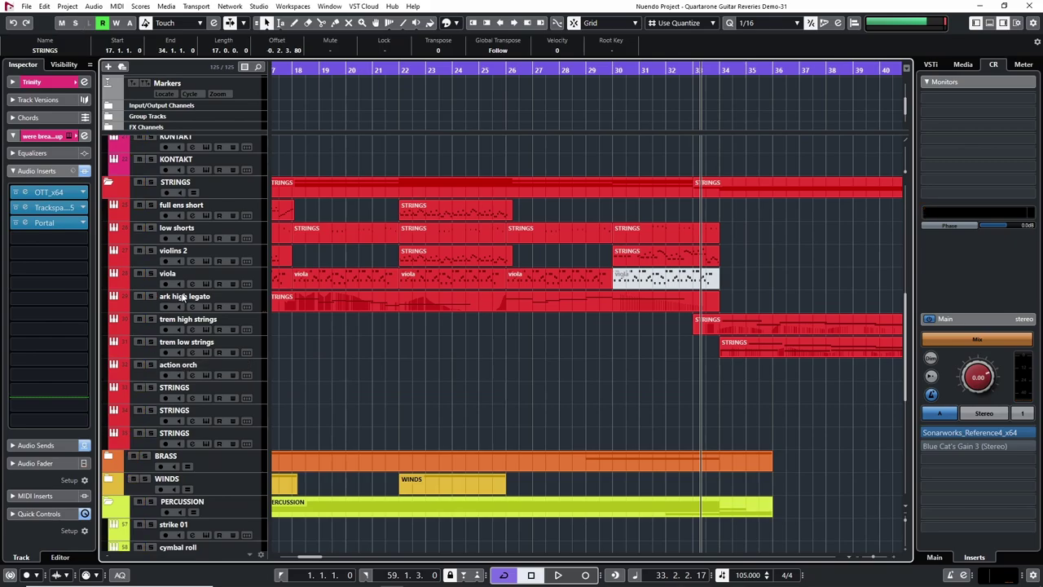
scroll(732, 331, up, 8)
key(g)
key(g)
scroll(687, 367, down, 5)
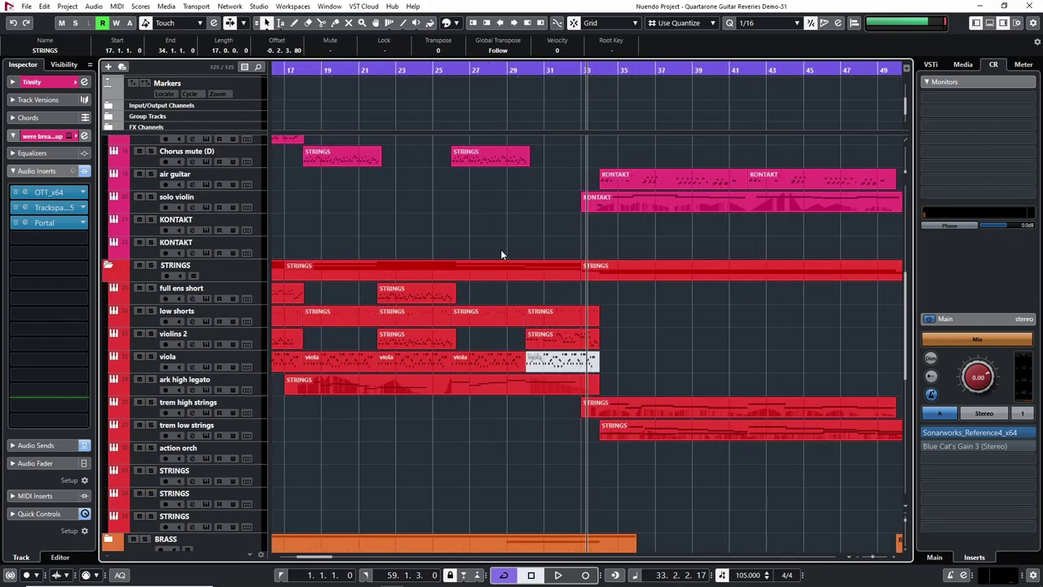
scroll(456, 277, up, 3)
key(g)
scroll(415, 289, up, 3)
scroll(422, 294, down, 3)
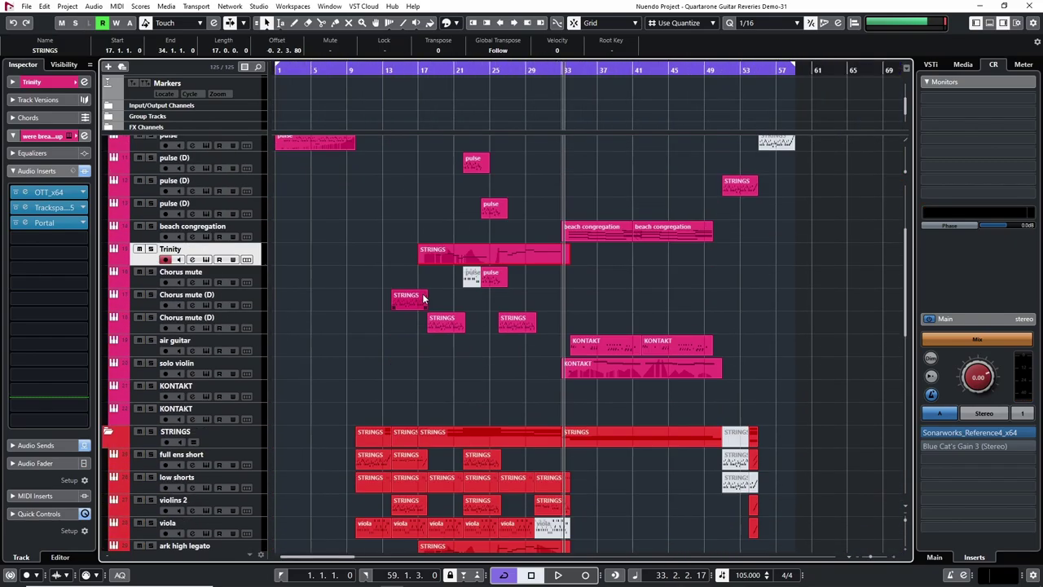
scroll(440, 299, down, 5)
scroll(521, 308, up, 5)
key(h)
scroll(620, 359, right, 5)
scroll(531, 368, up, 1)
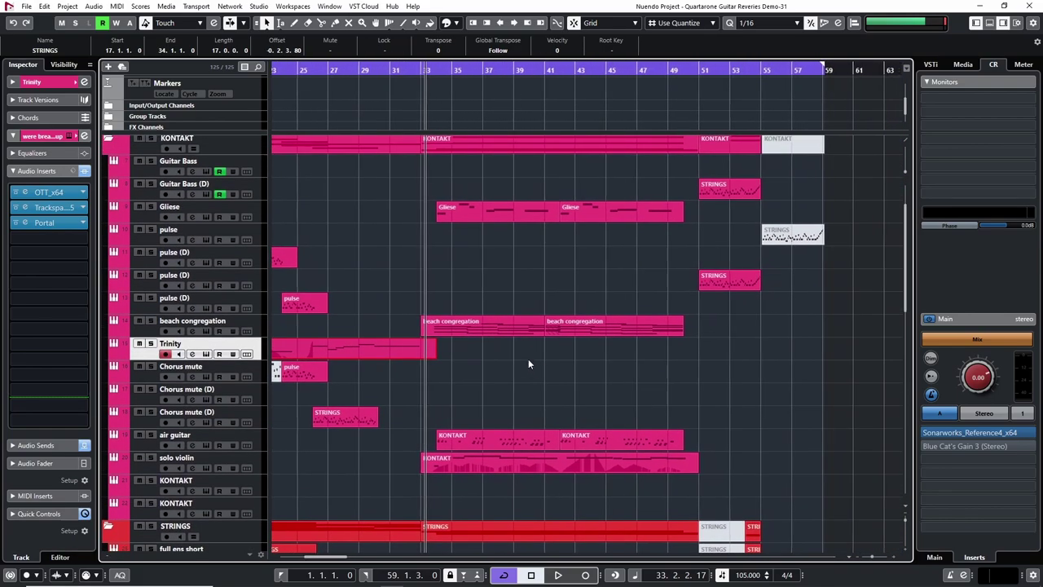
- Play the full arrangement without solo through the transition at bar 33 and follow the KONTAKT parts up to bar 41
scroll(163, 212, up, 3)
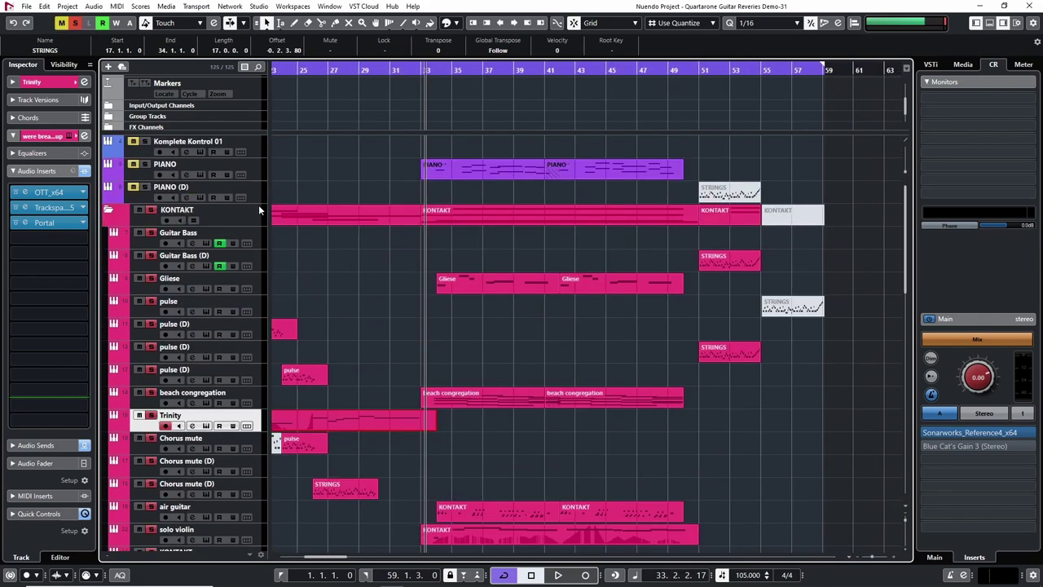
key(g)
click(409, 71)
scroll(471, 218, up, 5)
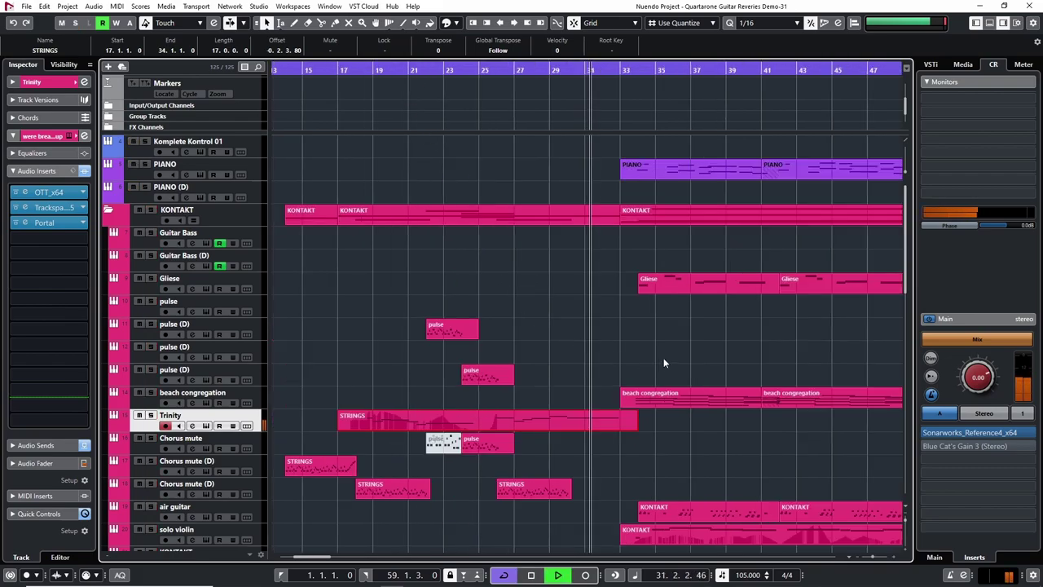
scroll(812, 321, down, 2)
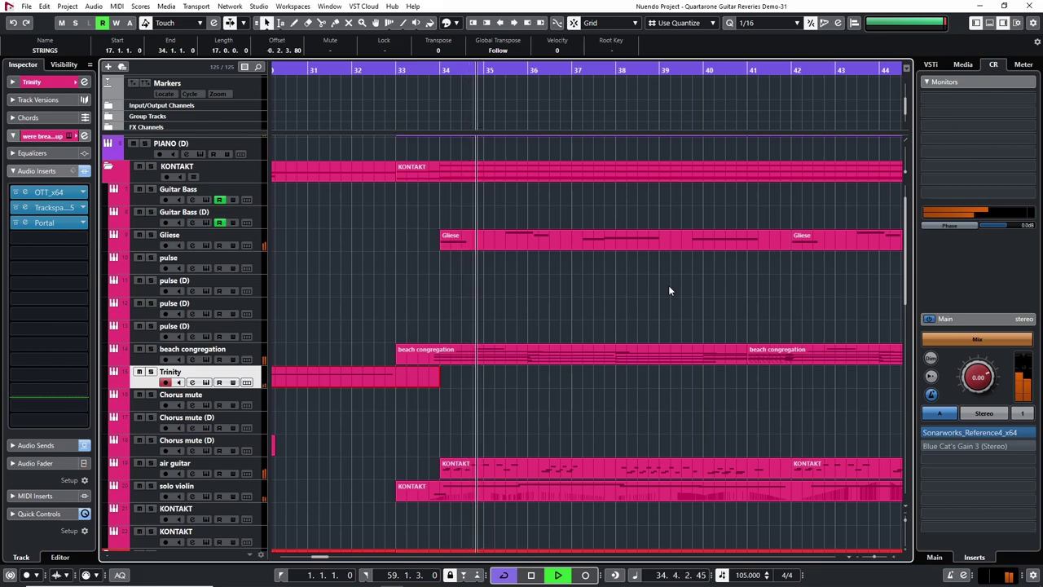
key(g)
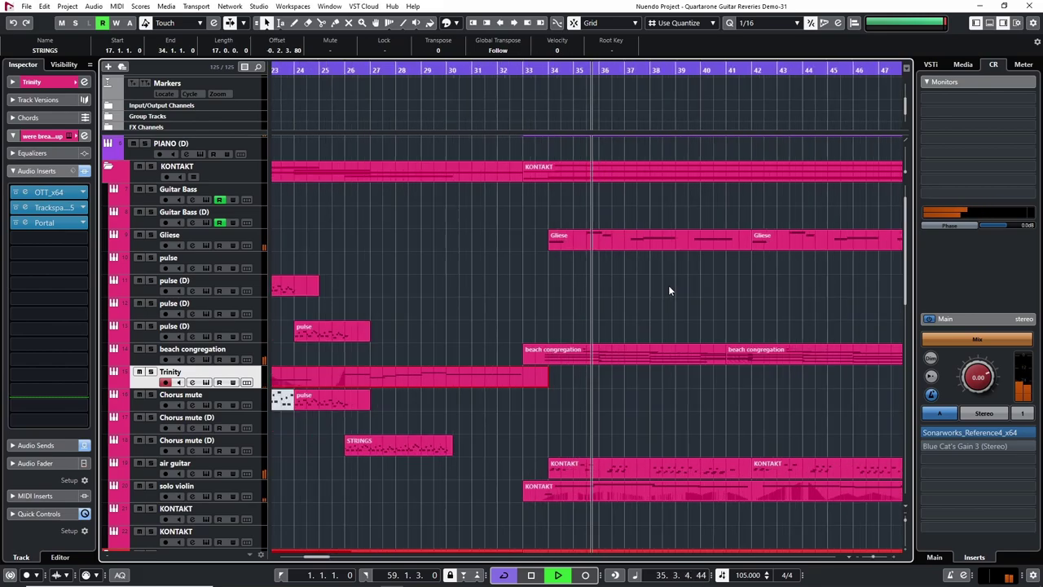
key(g)
key(g)
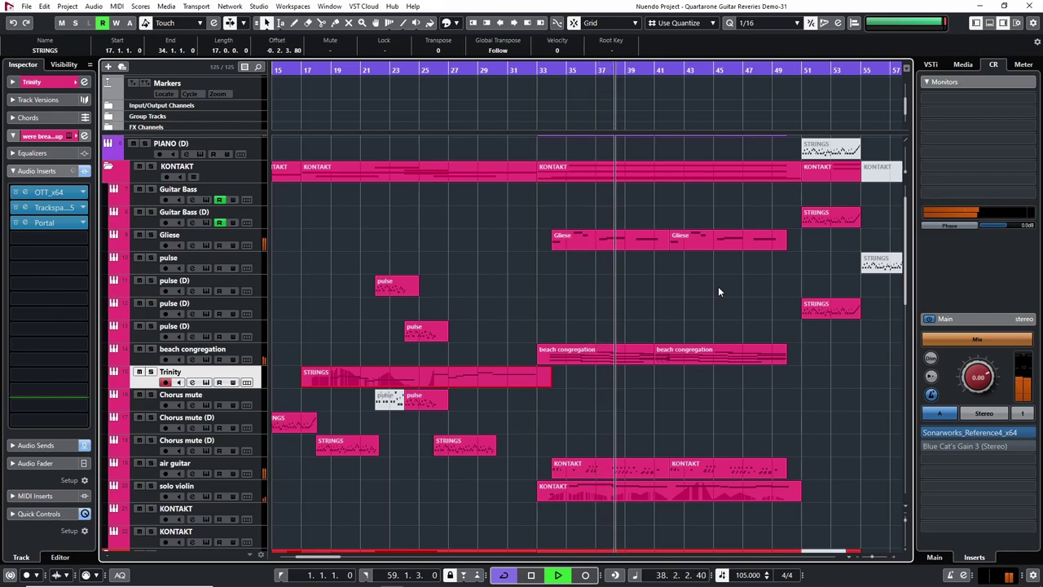
key(h)
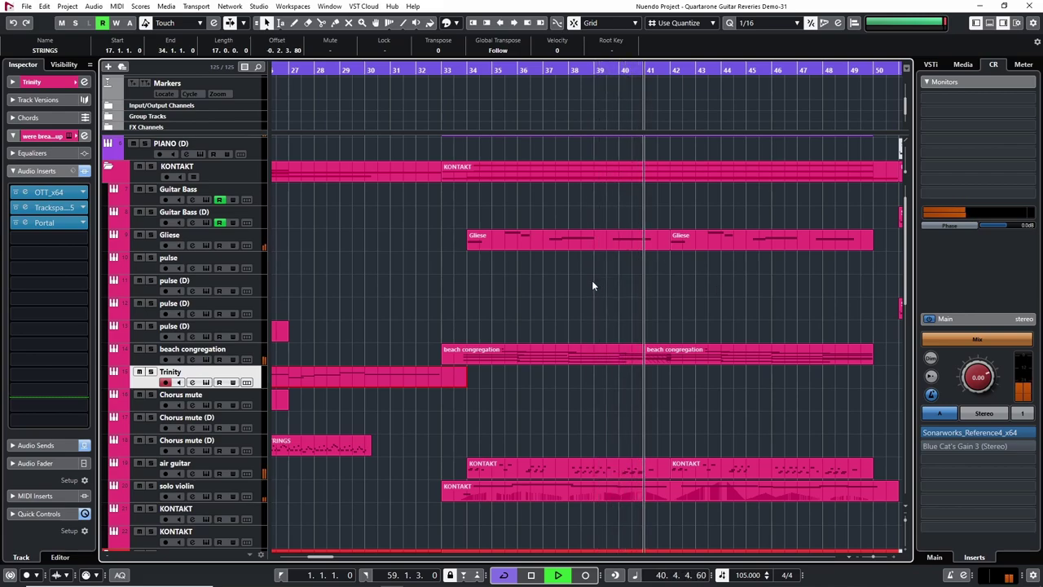
key(space)
- Solo the beach congregation track, play it from just before bar 34 and show its KONTAKT instrument beside the track list
click(460, 71)
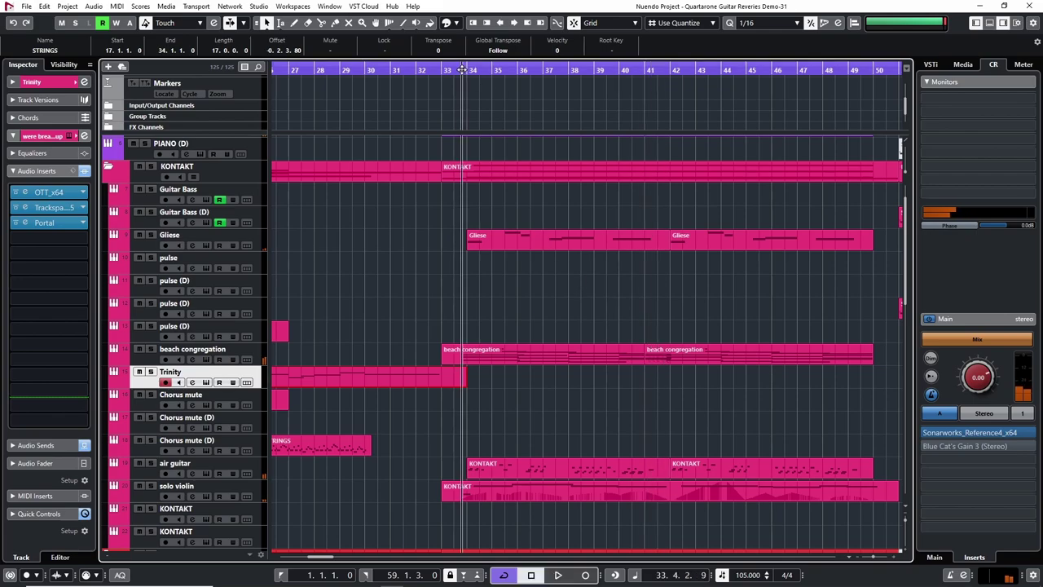
key(h)
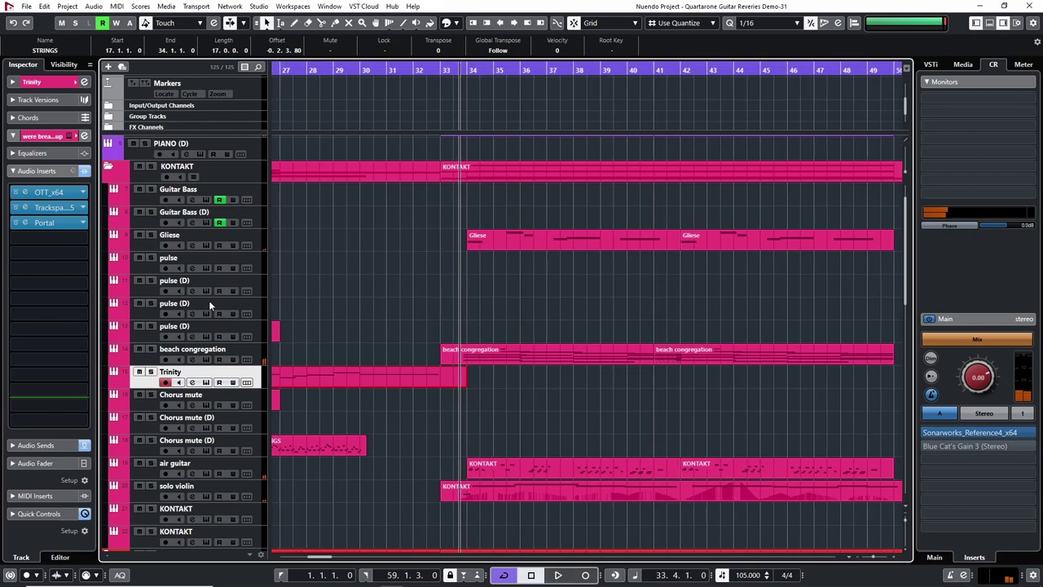
click(150, 349)
key(space)
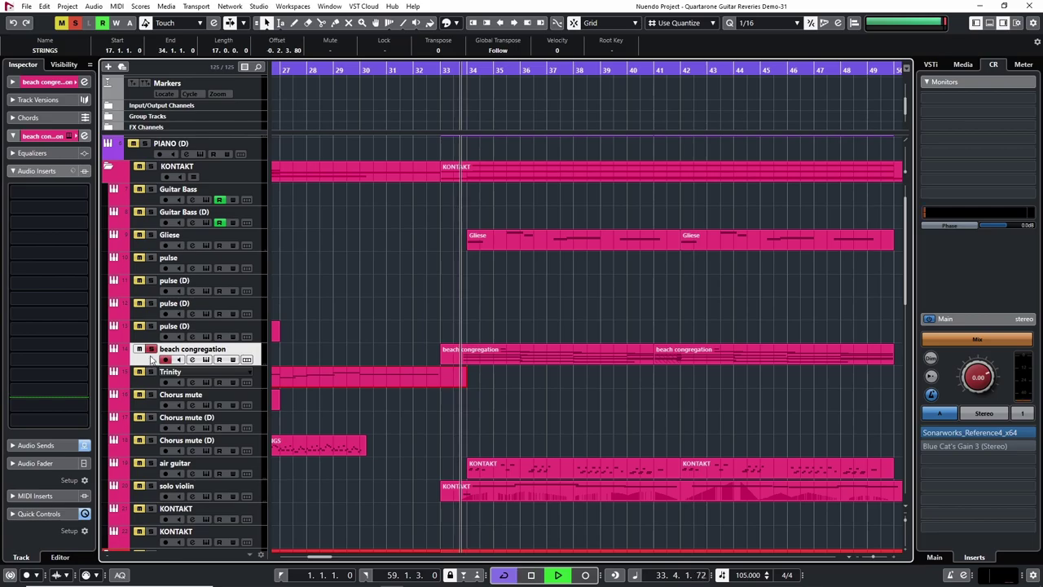
click(247, 359)
drag(634, 57, 803, 59)
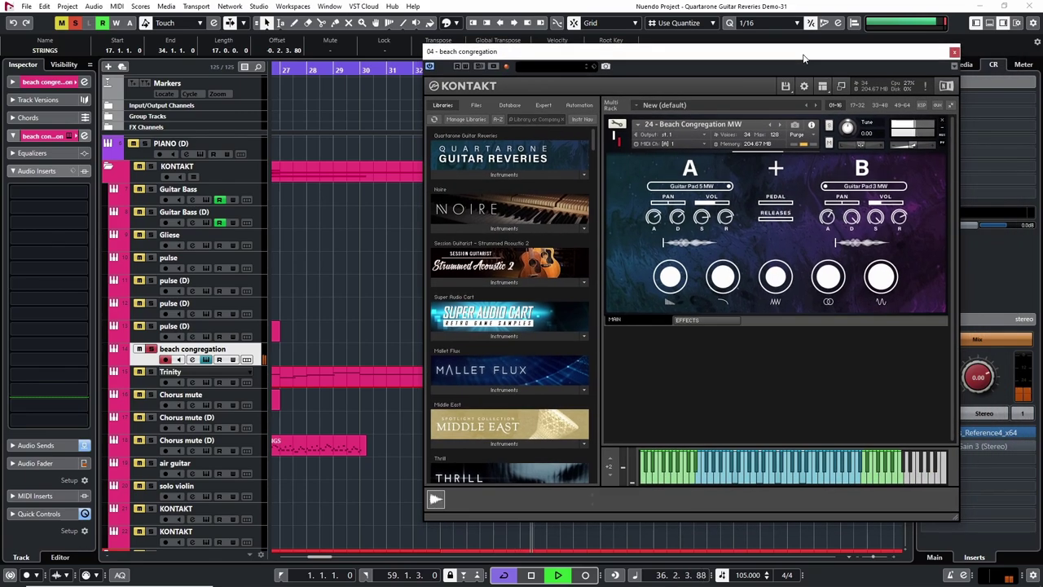
- Close the beach congregation instrument, examine the notes of its MIDI part in the Key Editor and close the editor
click(955, 53)
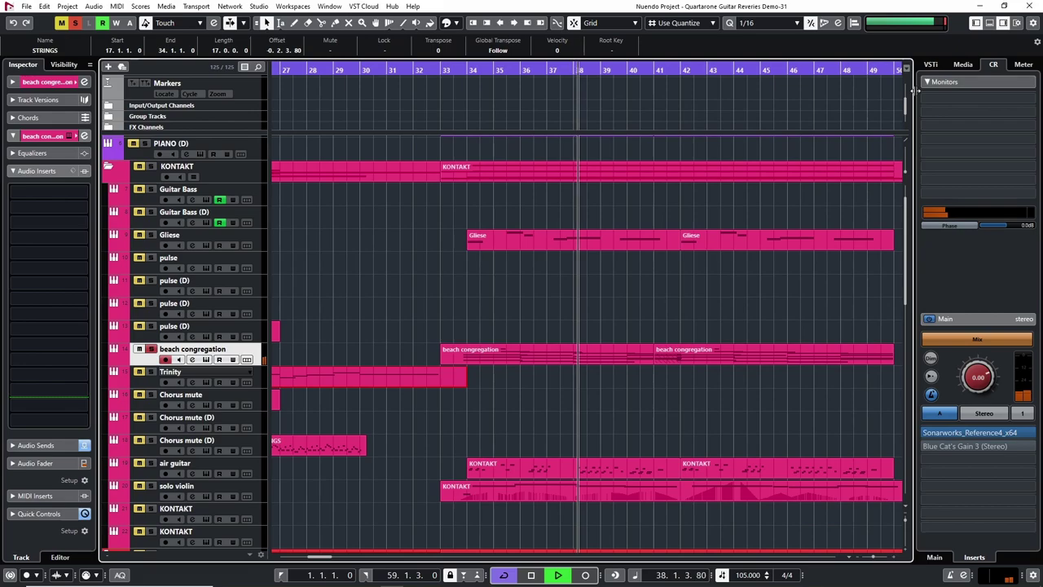
double_click(623, 354)
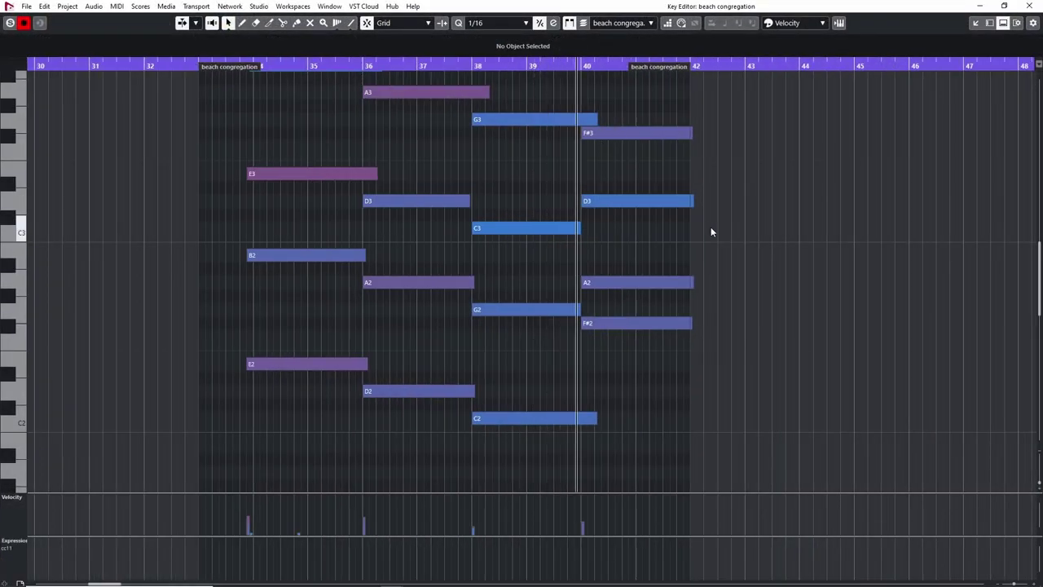
key(g)
click(1029, 6)
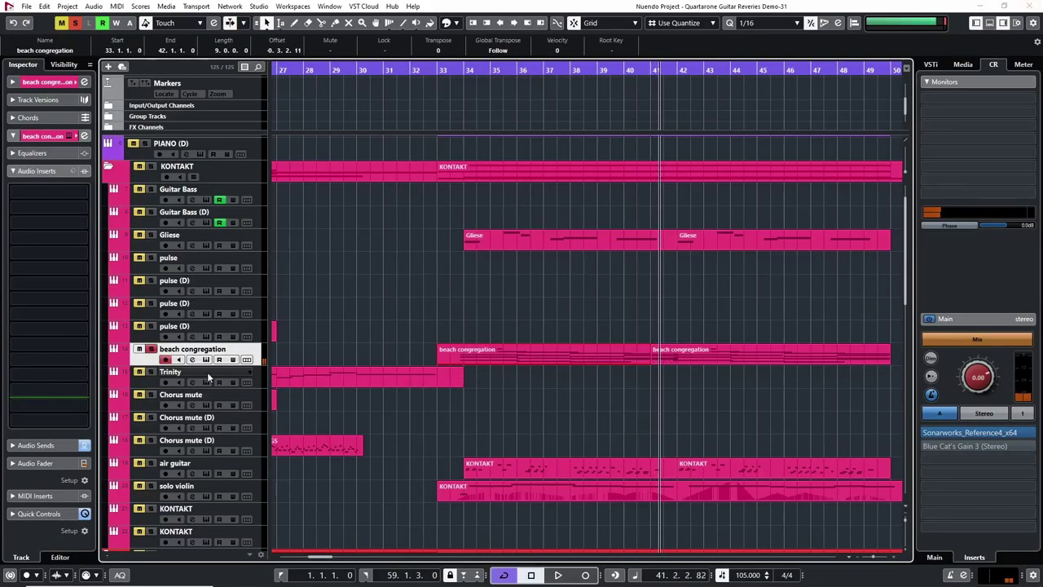
- Solo the air guitar track, show its Air Guitar patch in KONTAKT and close the instrument window
scroll(212, 374, down, 4)
click(148, 389)
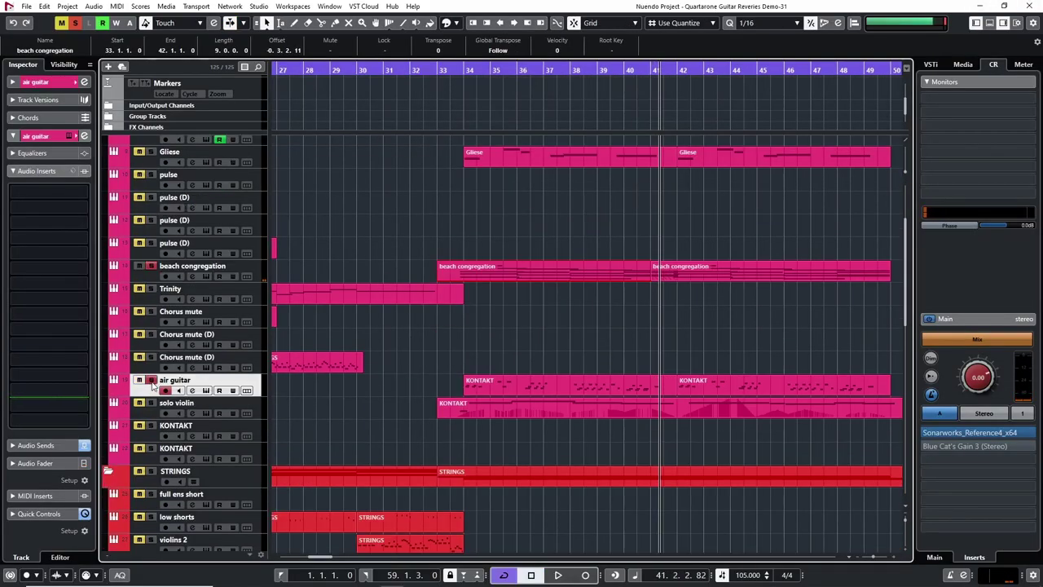
key(ctrl+e)
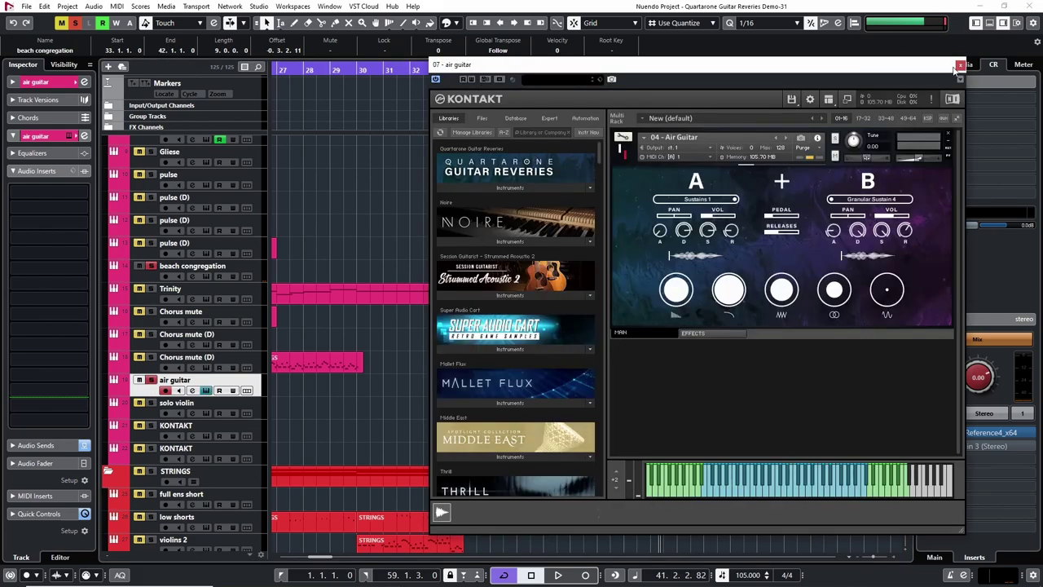
click(958, 66)
- Clear the individual solos, solo the whole KONTAKT folder and play its guitar parts from just before bar 34 to bar 35
click(151, 380)
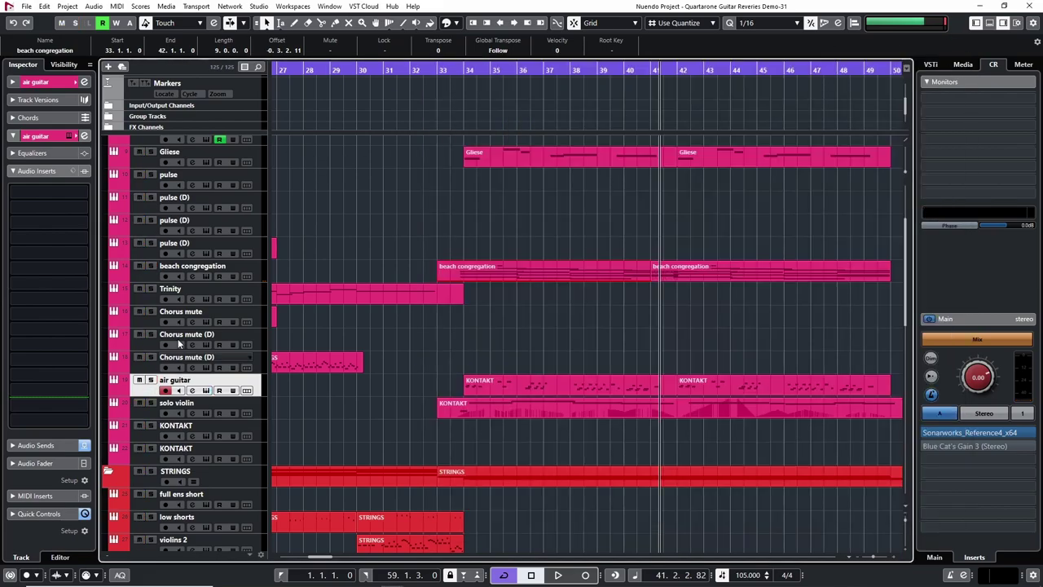
scroll(155, 269, up, 3)
click(464, 89)
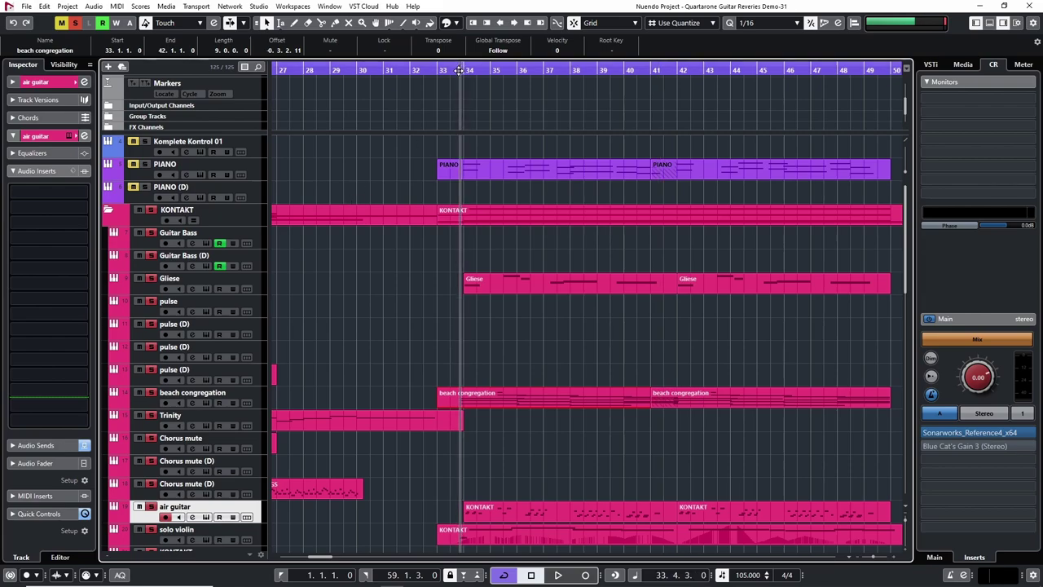
key(space)
scroll(529, 315, down, 6)
scroll(525, 318, up, 3)
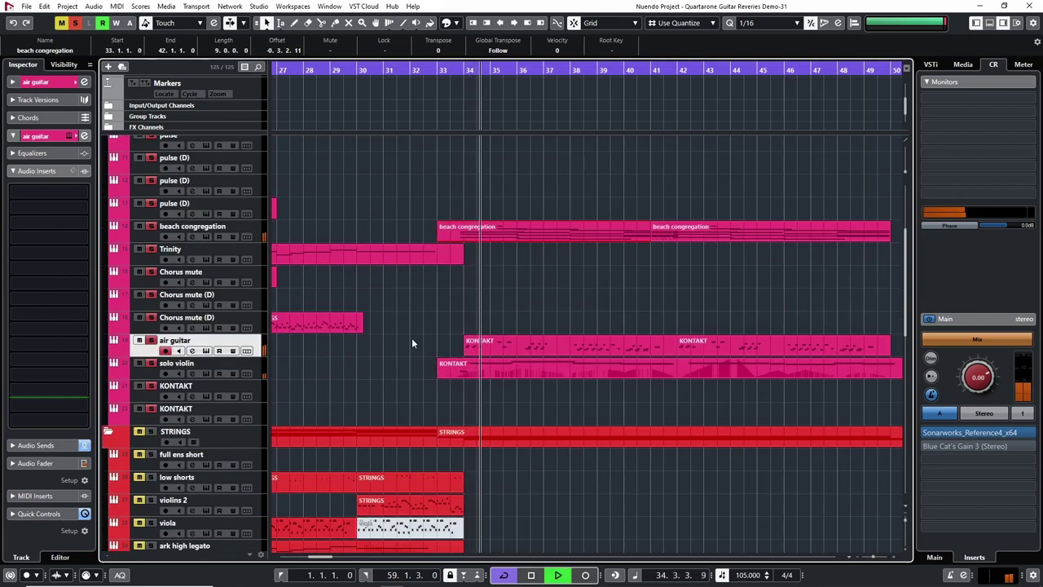
scroll(359, 329, up, 3)
key(space)
- Open the air guitar track's first KONTAKT part in the Key Editor along with its KONTAKT instrument
scroll(242, 354, down, 3)
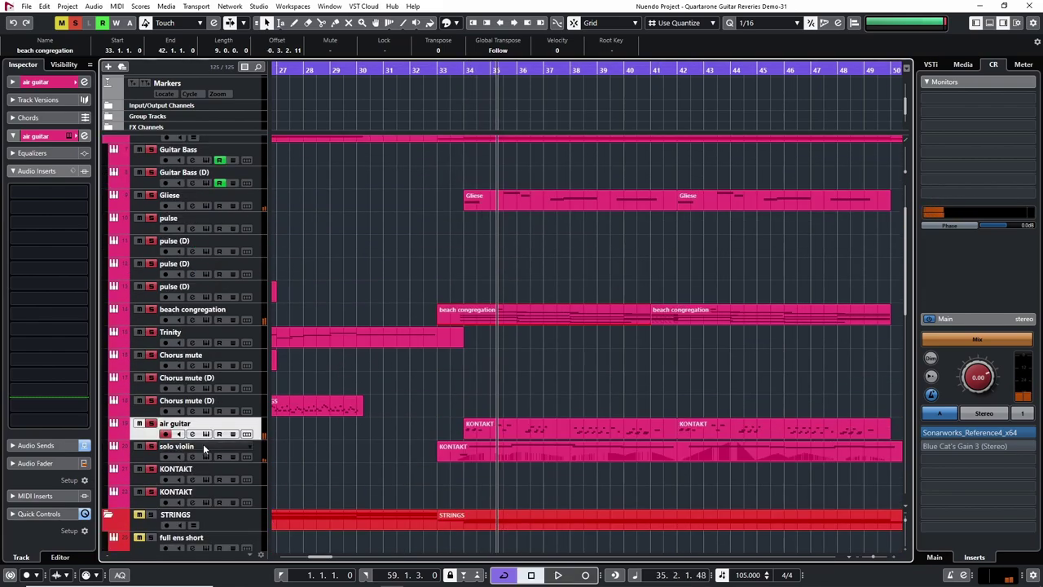
double_click(488, 424)
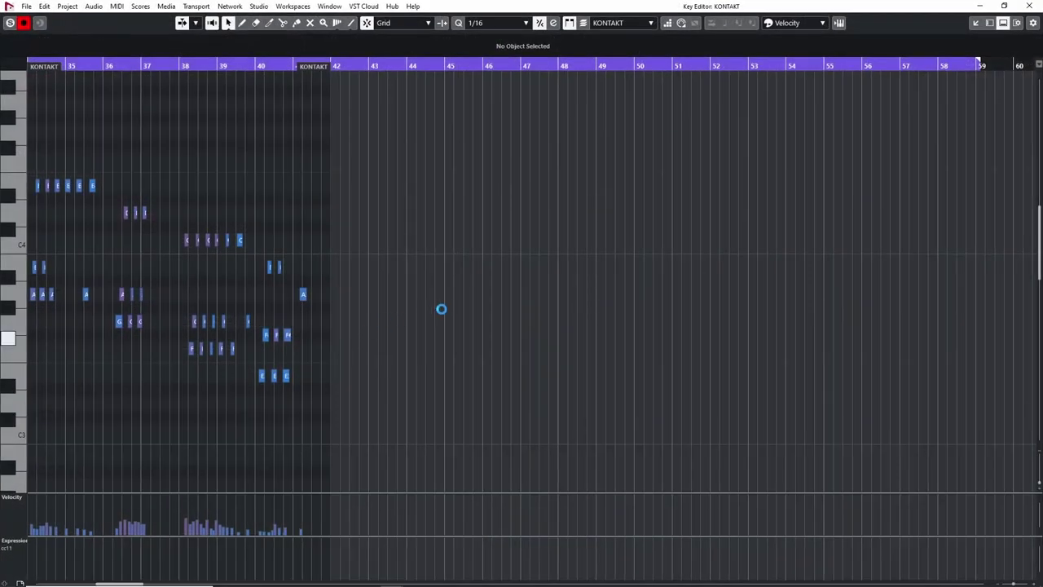
scroll(295, 372, up, 4)
scroll(368, 342, down, 3)
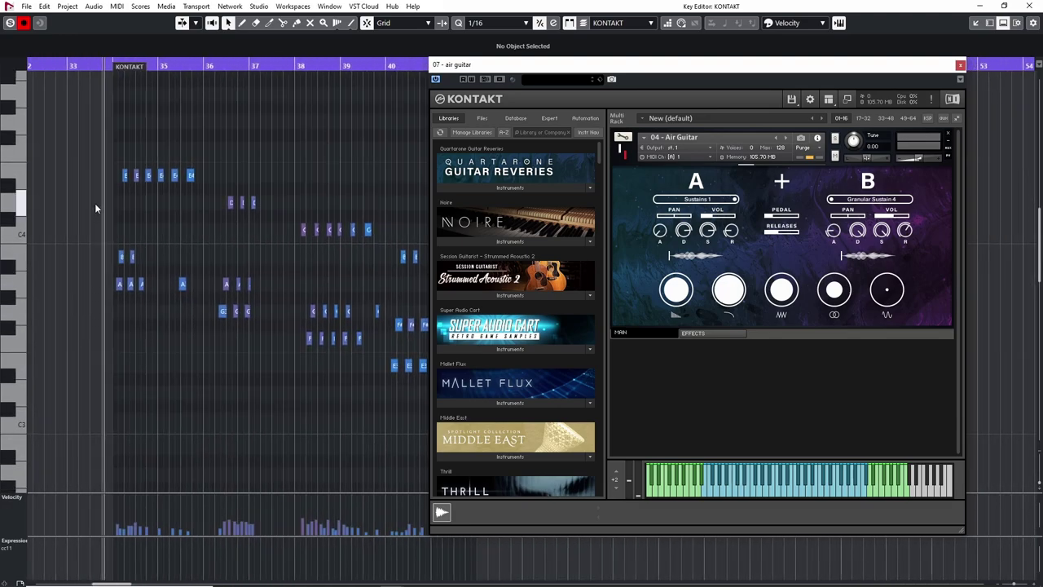
- Play the air guitar part in the Key Editor and restart it from just before bar 34, close up on its opening notes
key(space)
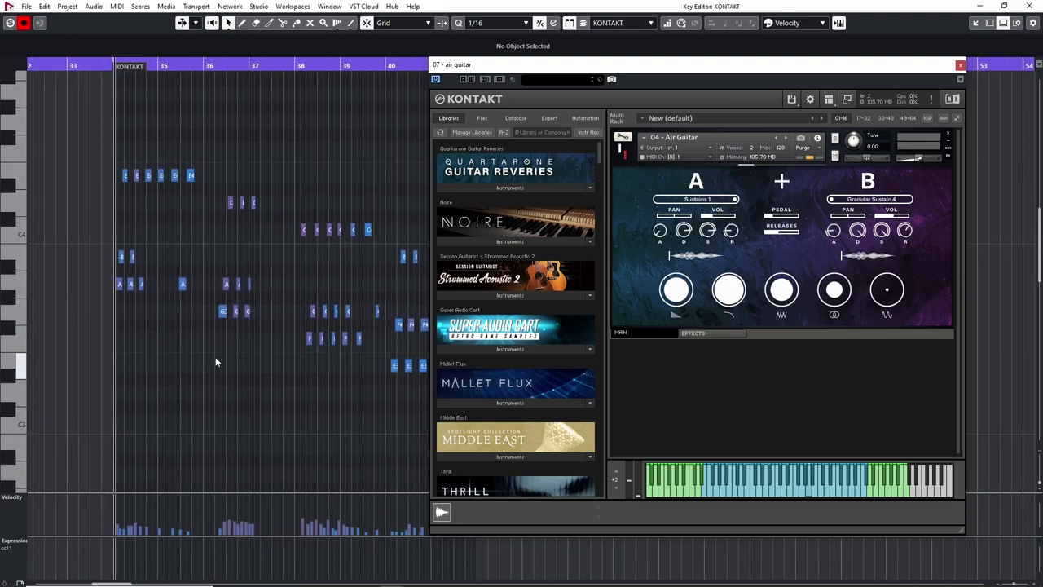
scroll(182, 301, up, 3)
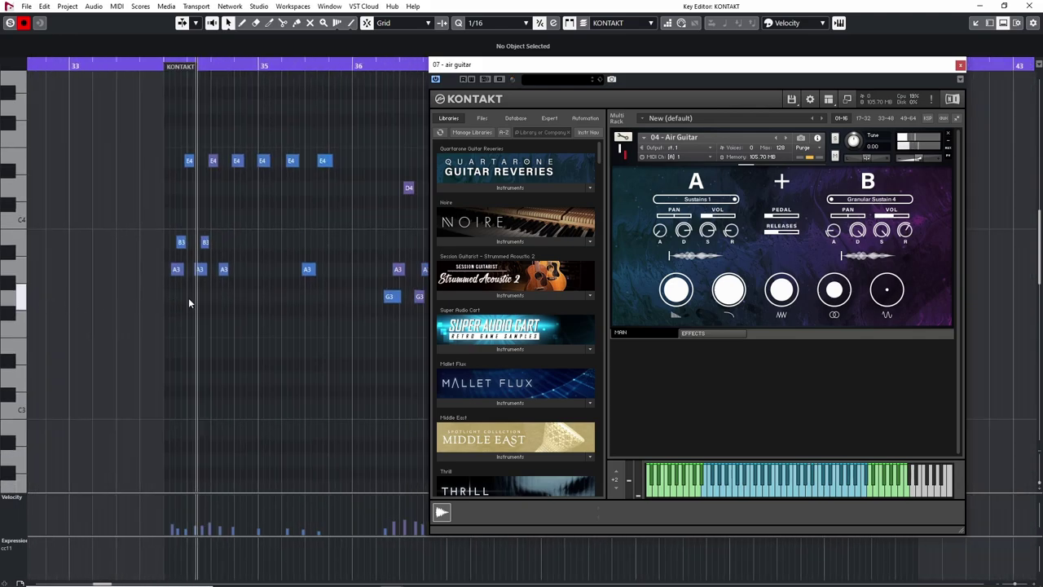
scroll(230, 306, up, 3)
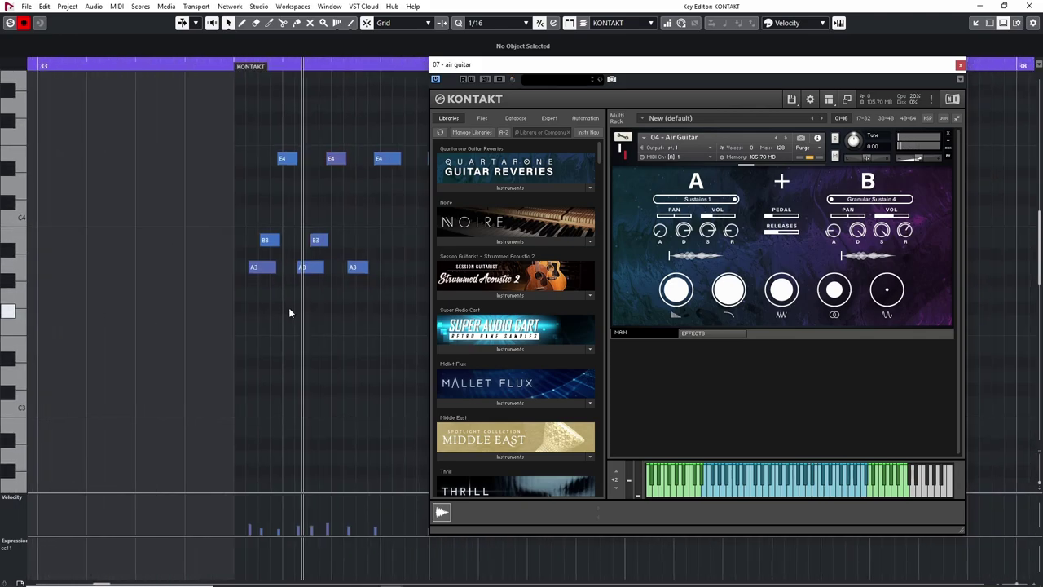
click(178, 66)
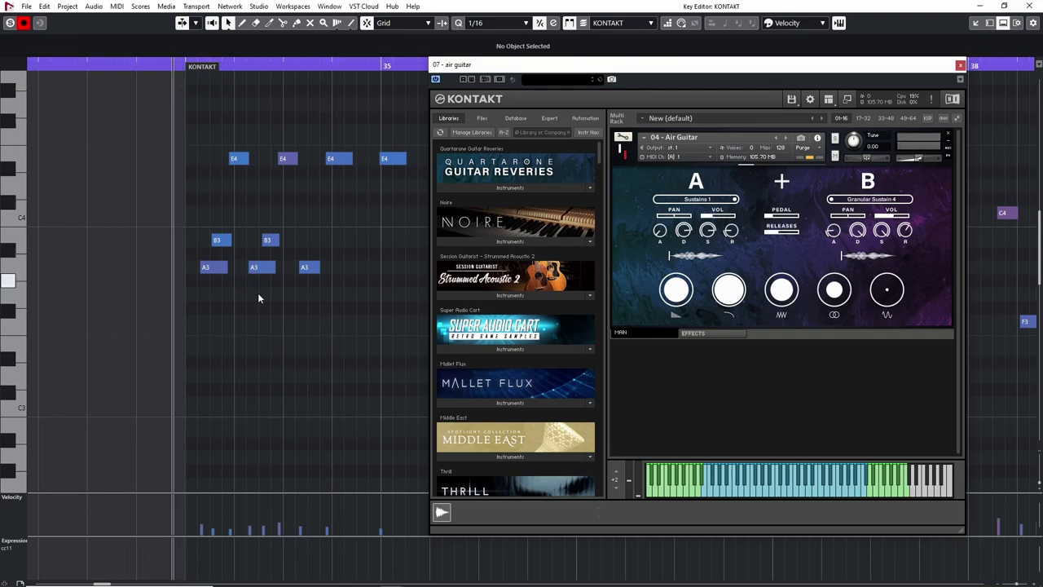
- Follow the air guitar part's notes in the Key Editor as they play through to bar 41
scroll(213, 329, right, 2)
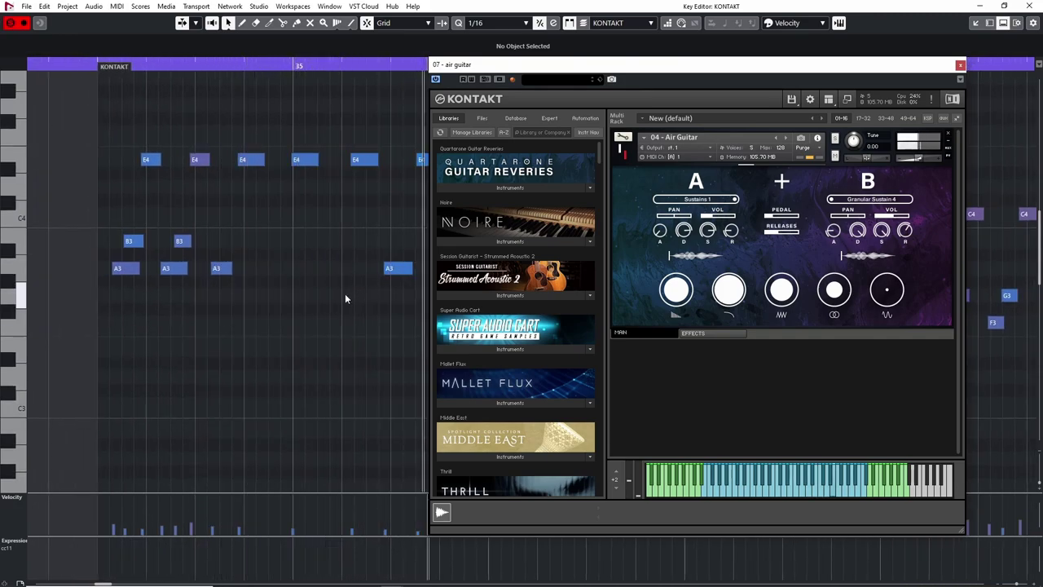
scroll(291, 282, right, 4)
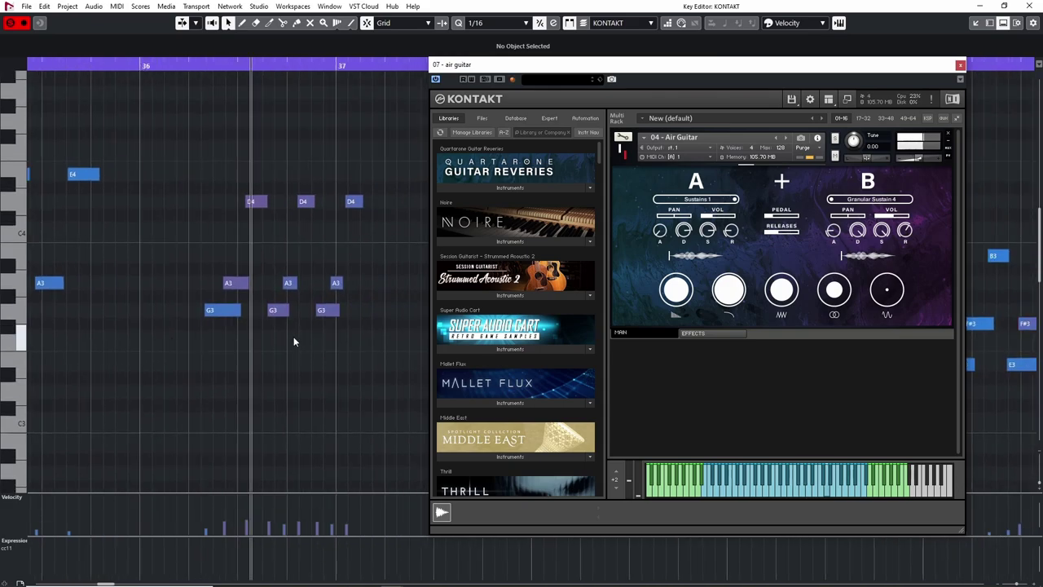
scroll(277, 346, right, 2)
scroll(336, 333, right, 3)
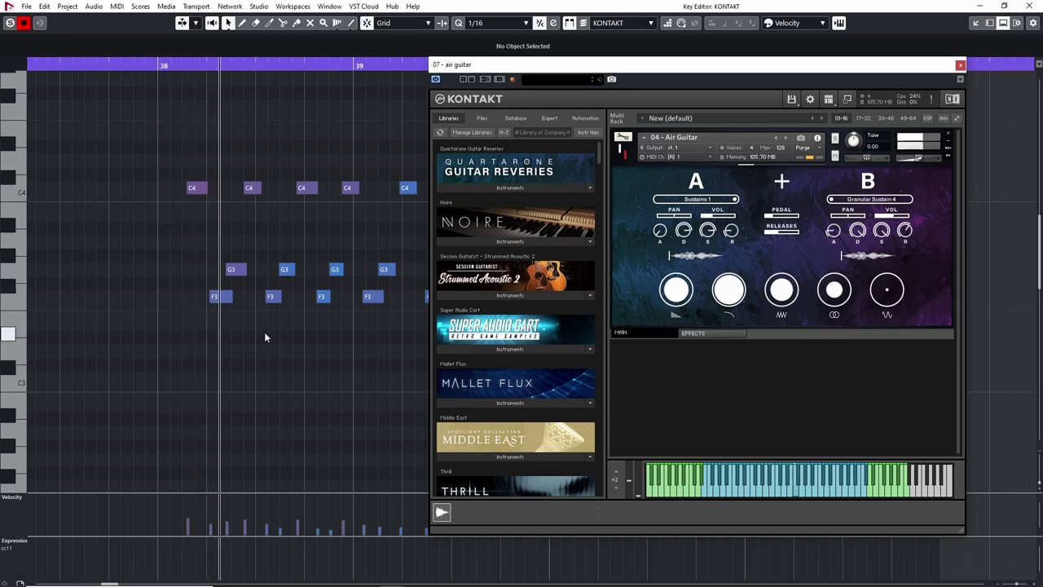
scroll(309, 340, right, 1)
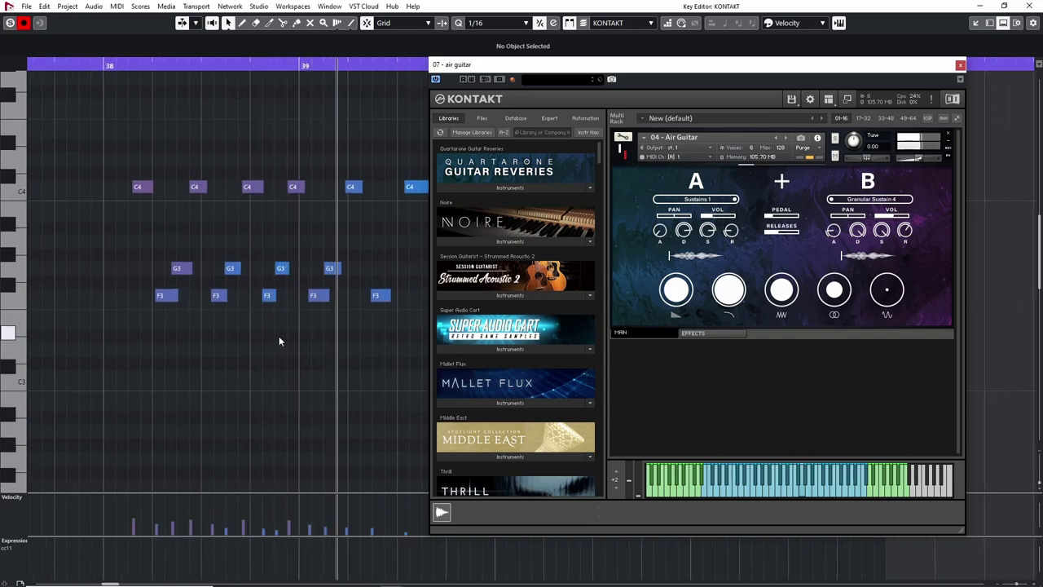
scroll(210, 344, right, 4)
scroll(168, 359, right, 1)
scroll(212, 357, right, 1)
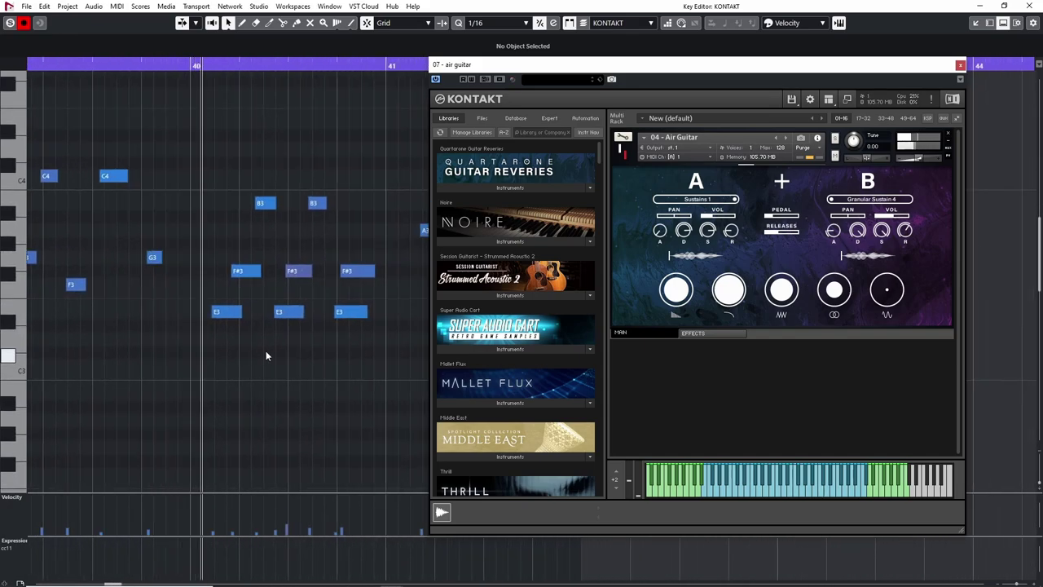
scroll(293, 363, right, 2)
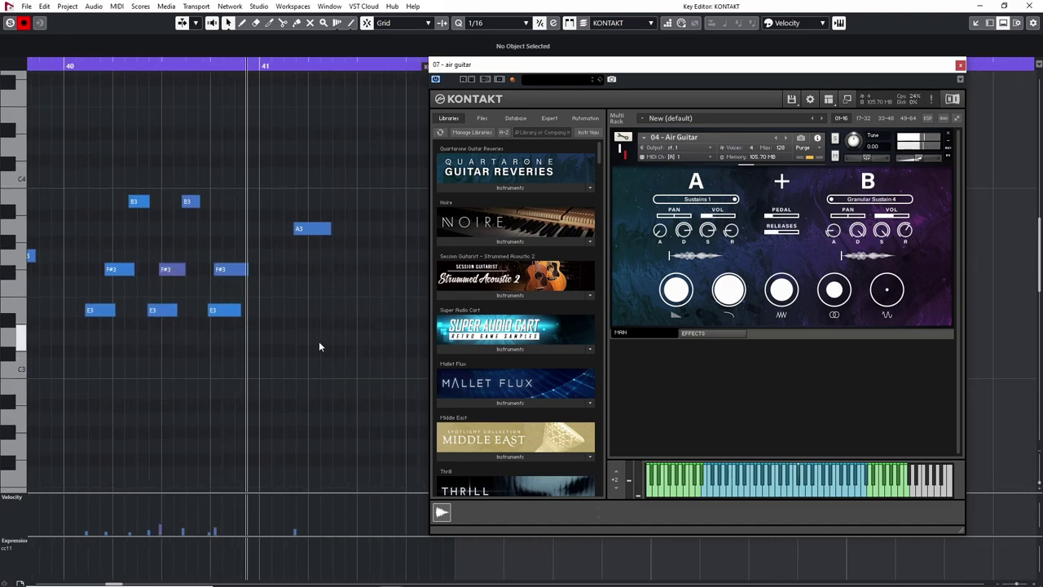
- Close the air guitar instrument and the Key Editor to return to the arrangement while playback continues
key(g)
key(g)
key(g)
key(g)
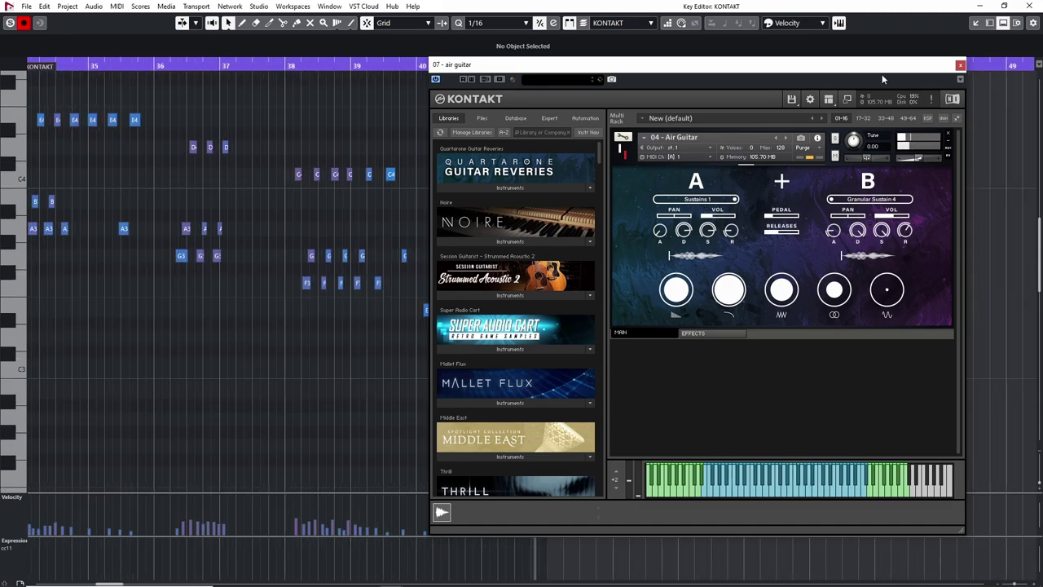
key(ctrl+w)
key(ctrl+w)
key(h)
key(h)
key(h)
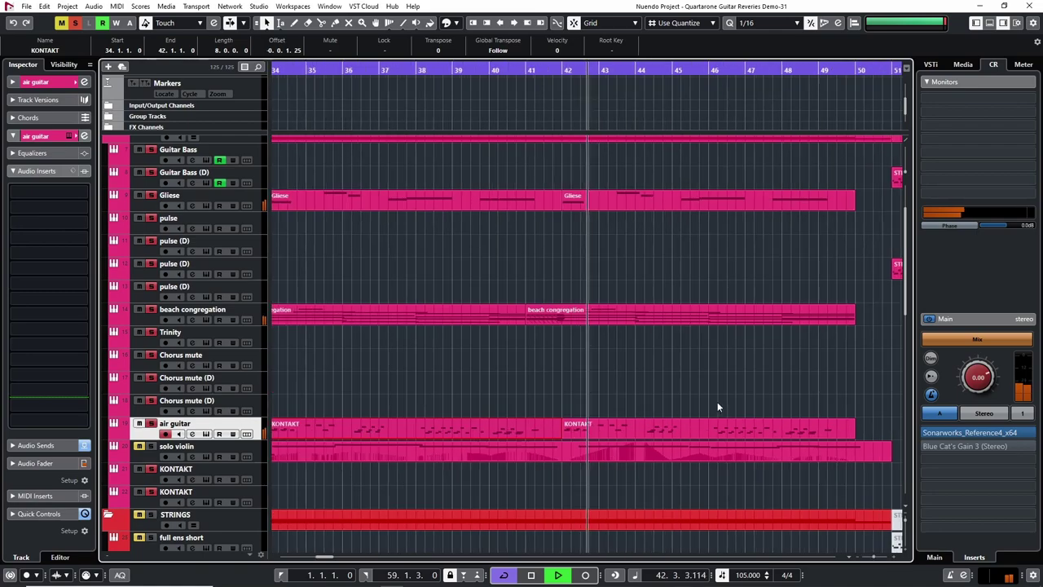
- Listen to the soloed guitar tracks in the arrangement up to bar 50 and stop playback
key(g)
key(g)
key(g)
key(g)
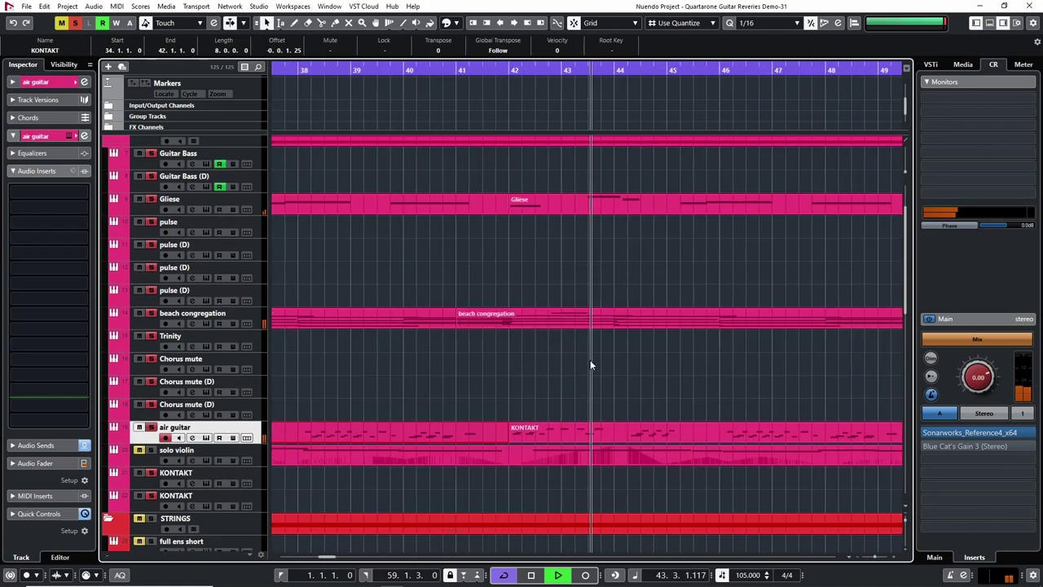
key(g)
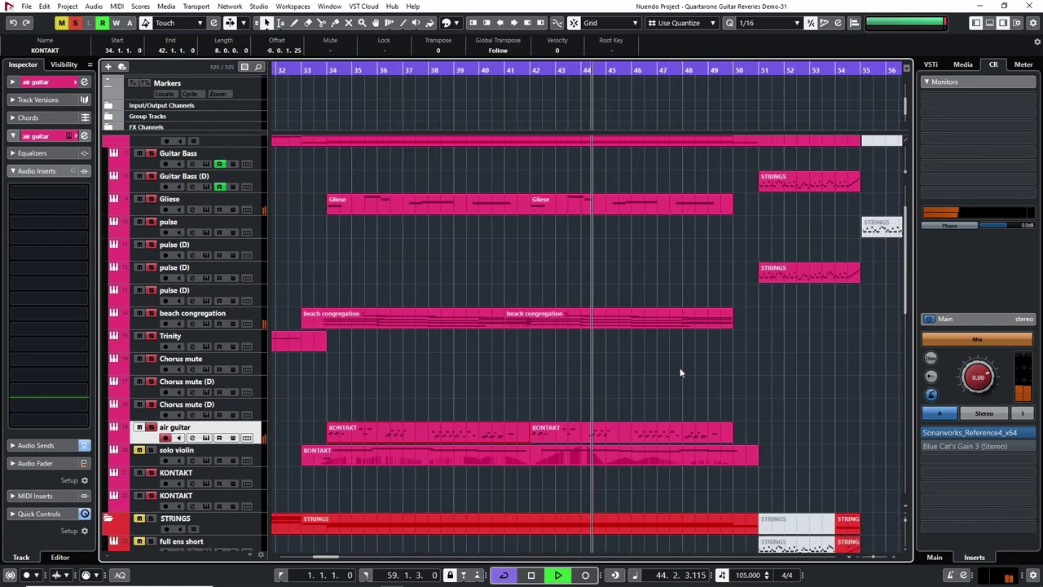
key(h)
key(h)
key(g)
key(g)
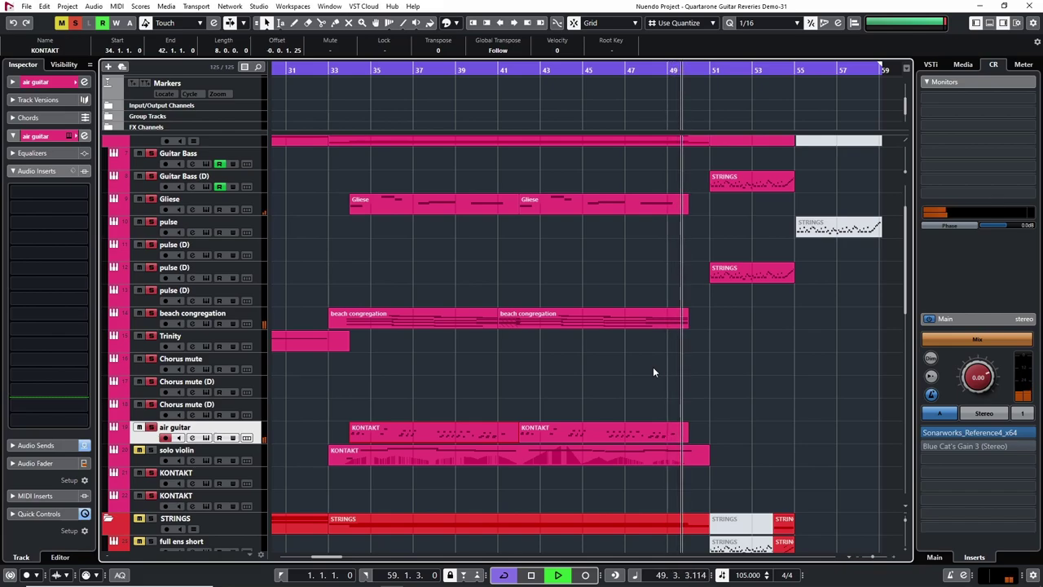
key(space)
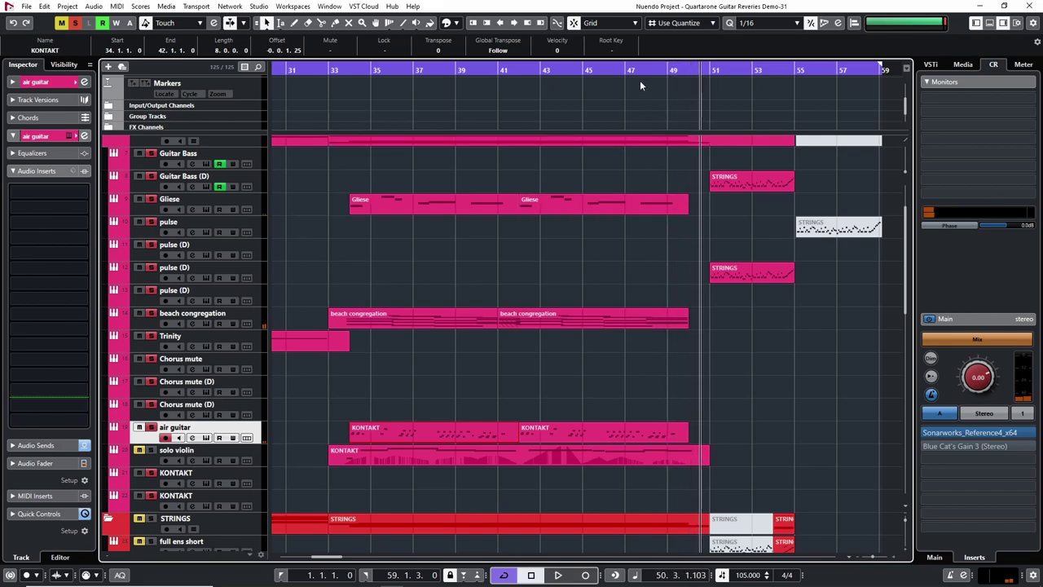
- Move the playback position back to bar 33, beat 2, and look over the KONTAKT guitar parts that start there
drag(640, 82, 332, 112)
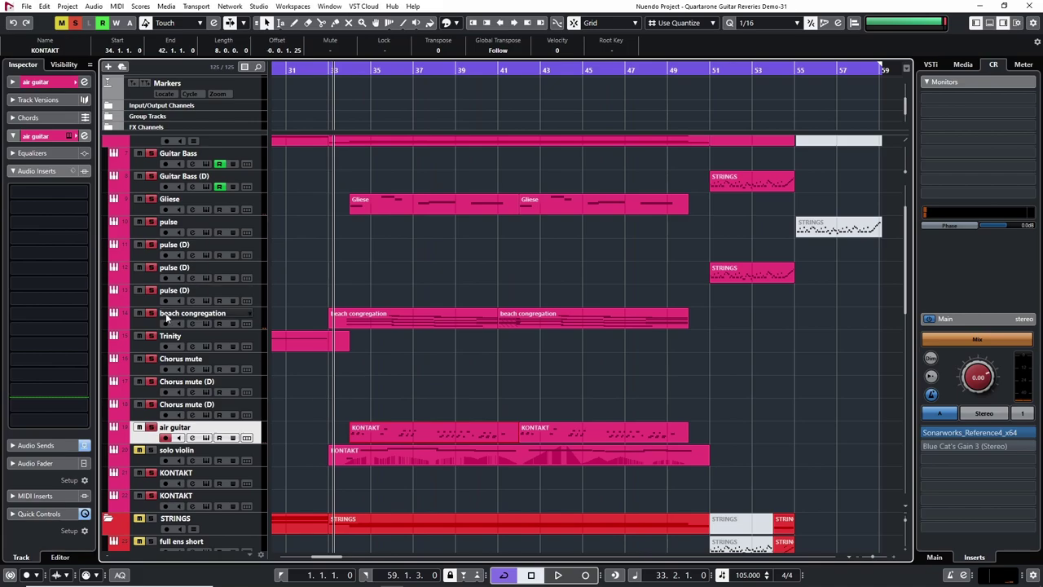
scroll(356, 284, up, 2)
key(h)
key(h)
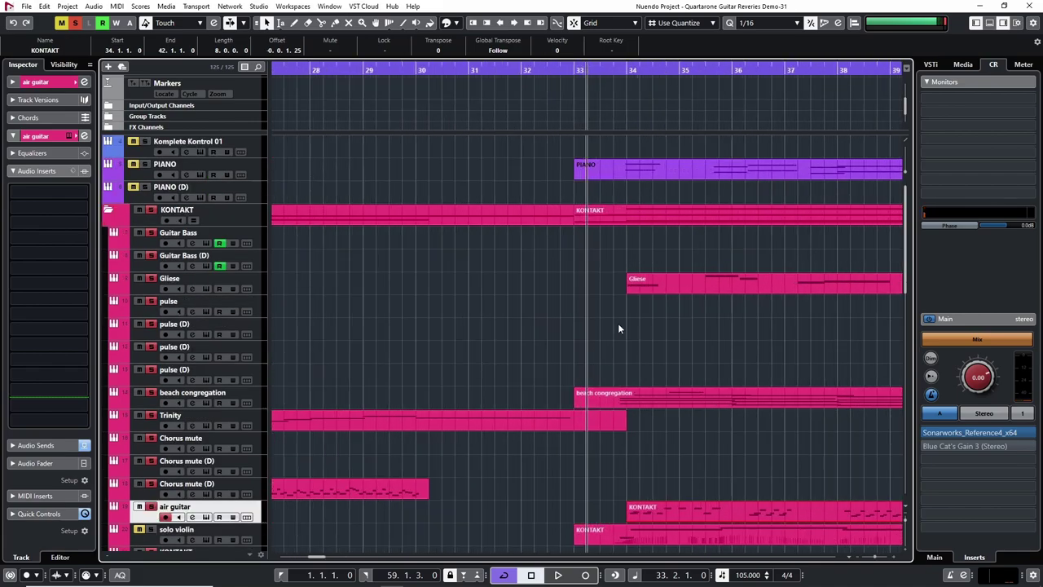
key(g)
key(g)
key(g)
key(h)
key(h)
key(h)
key(h)
scroll(704, 304, down, 1)
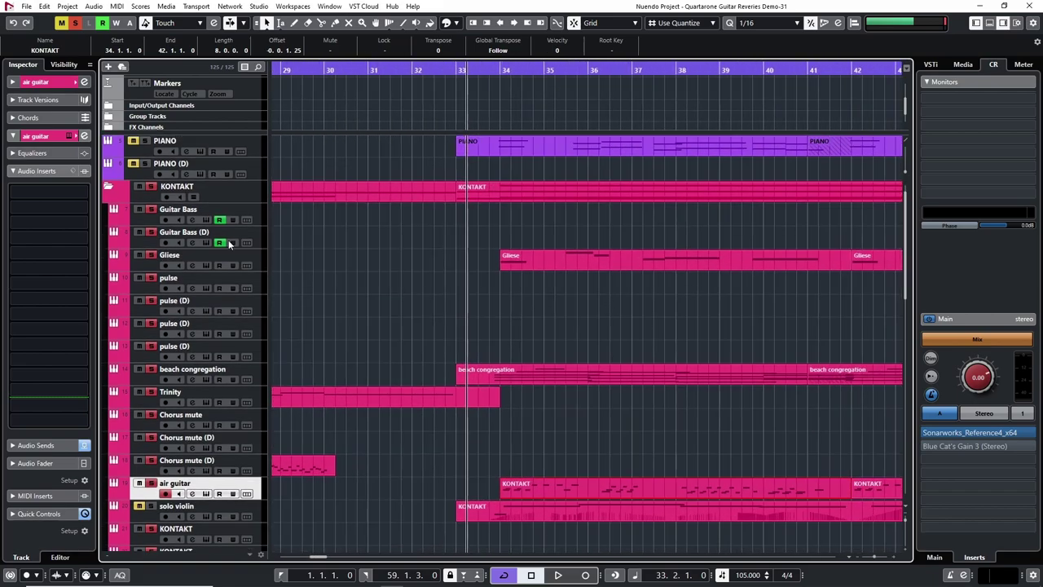
- Open the first Gliese part in the Key Editor and examine its notes during playback
double_click(571, 257)
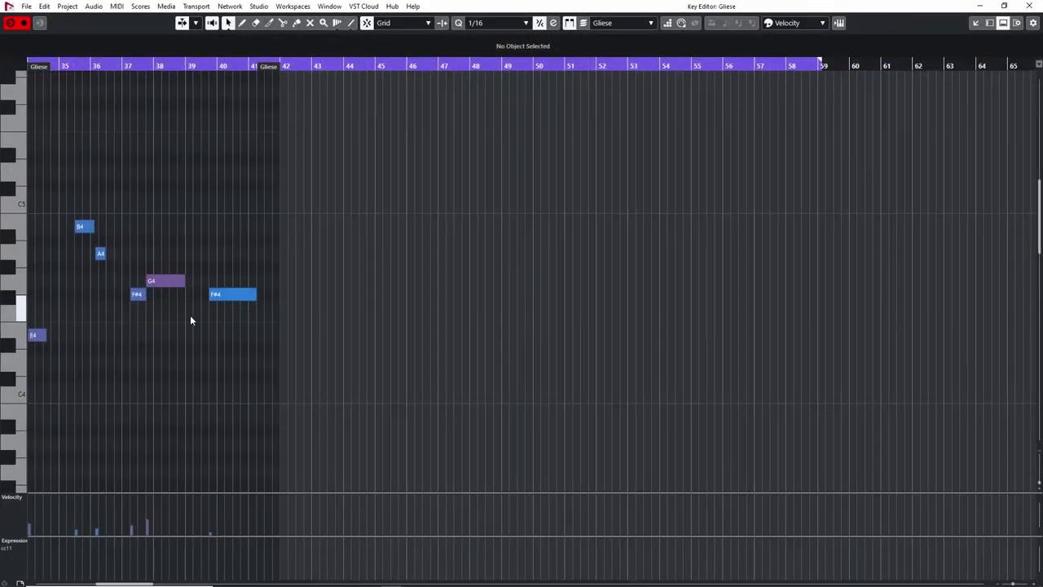
key(h)
scroll(555, 377, down, 1)
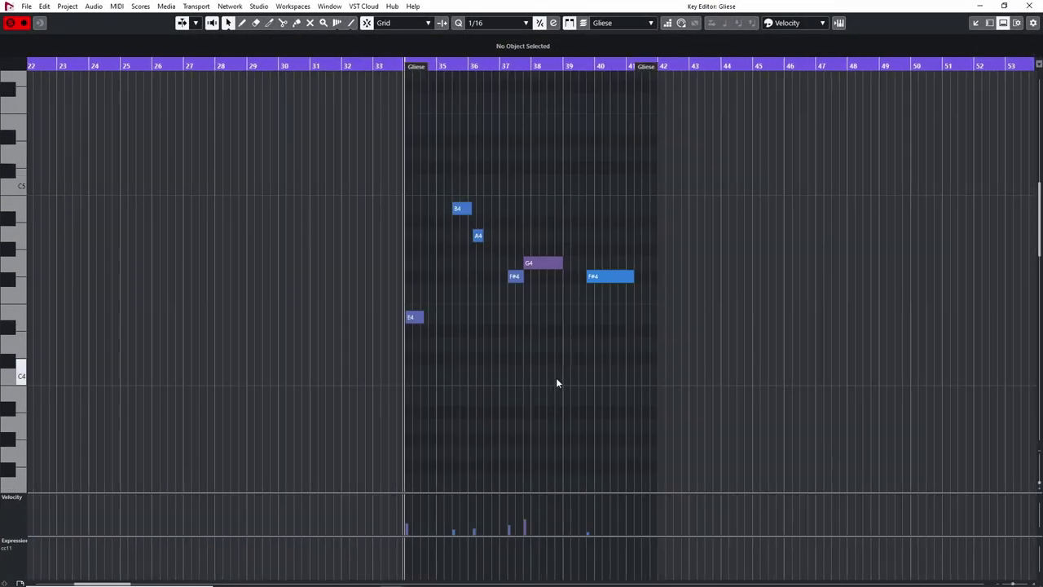
key(h)
key(h)
key(h)
key(h)
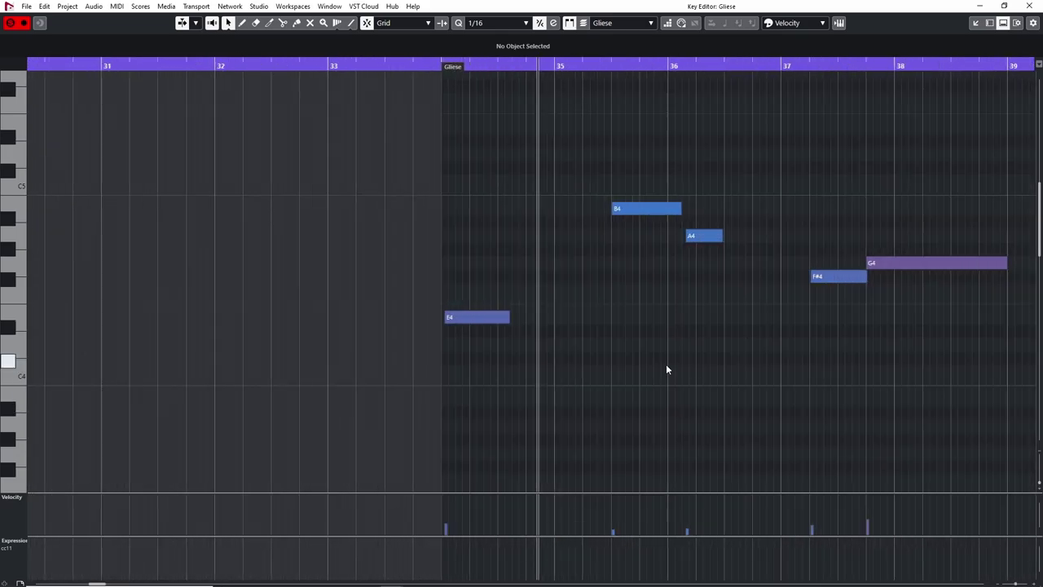
key(g)
key(g)
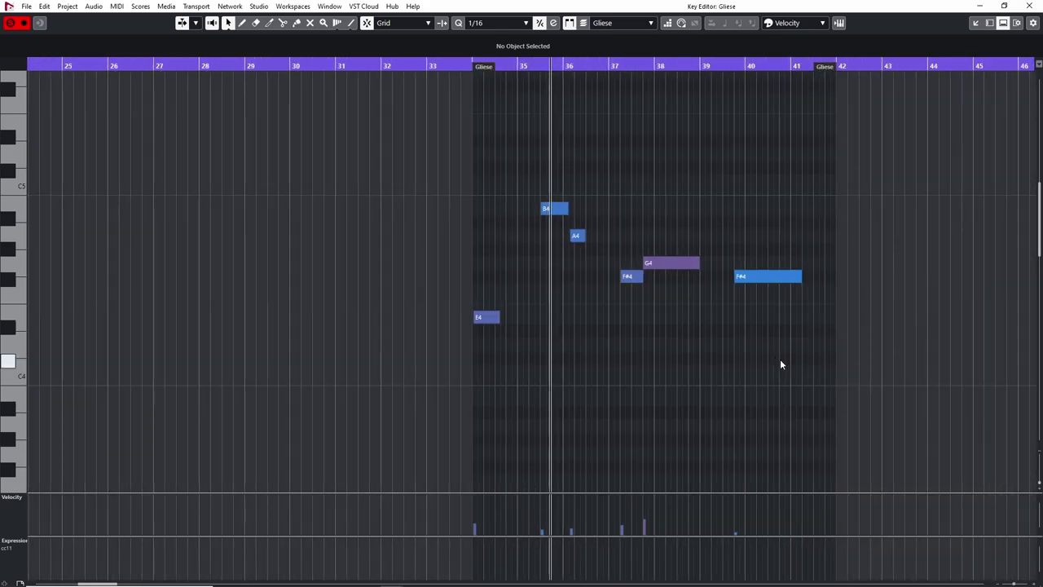
key(h)
- Show the Gliese patch in KONTAKT beside its notes, and close the instrument and the Key Editor
click(839, 23)
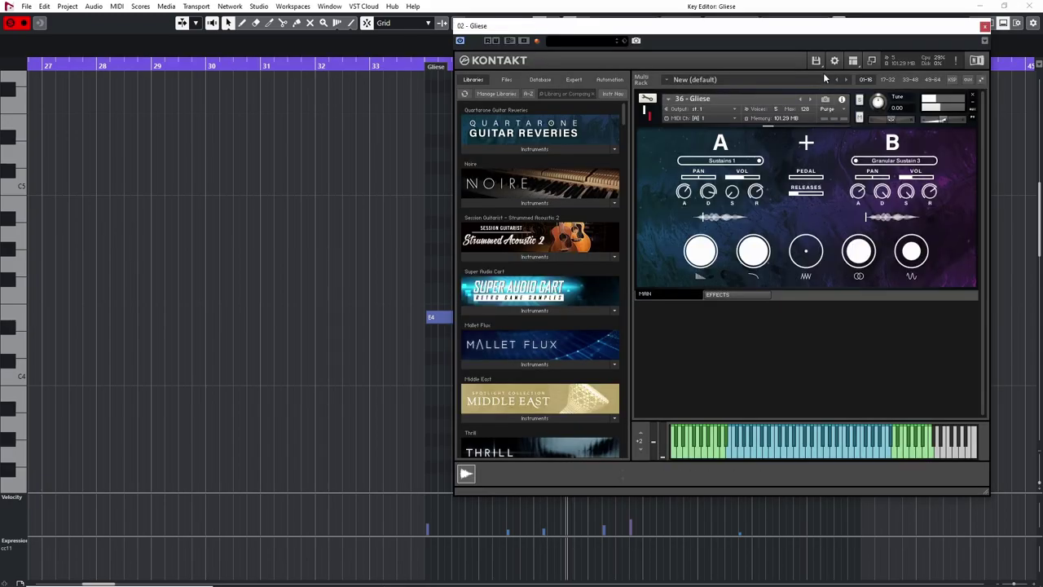
drag(870, 28, 532, 39)
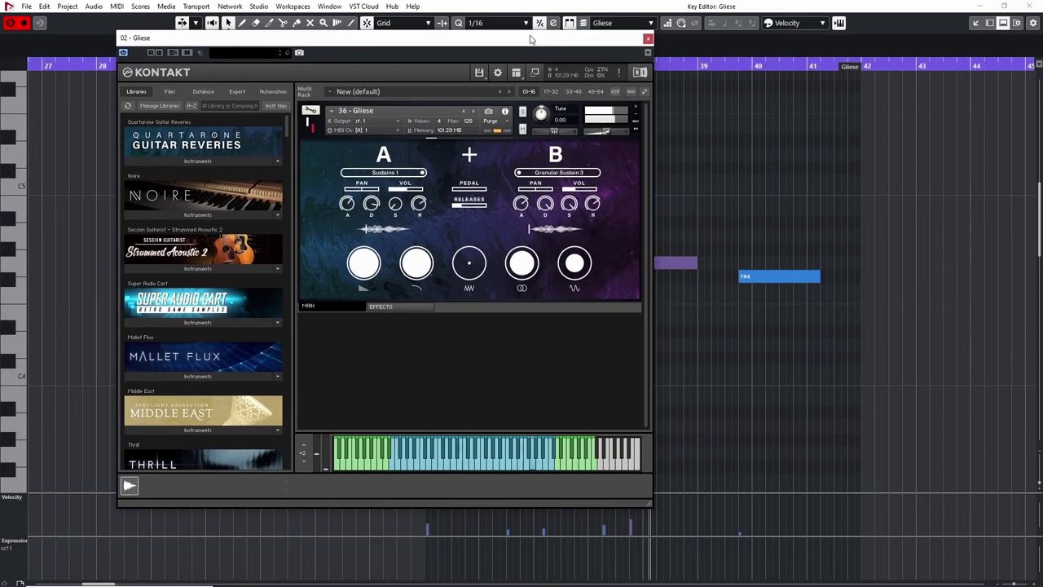
click(648, 39)
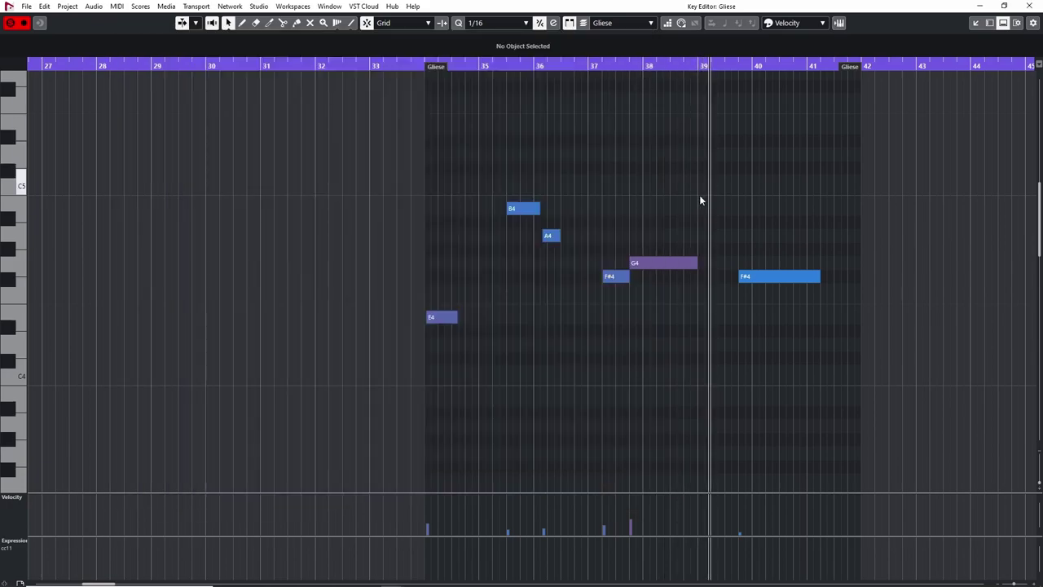
click(1031, 5)
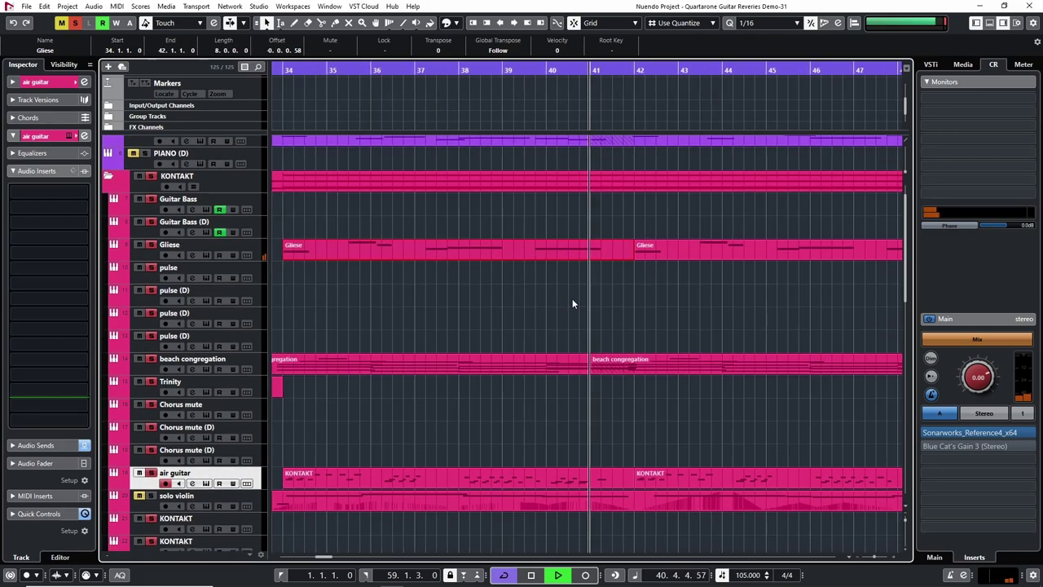
- Stop playback near bar 43 and look over the KONTAKT and STRINGS tracks of this section
key(g)
key(g)
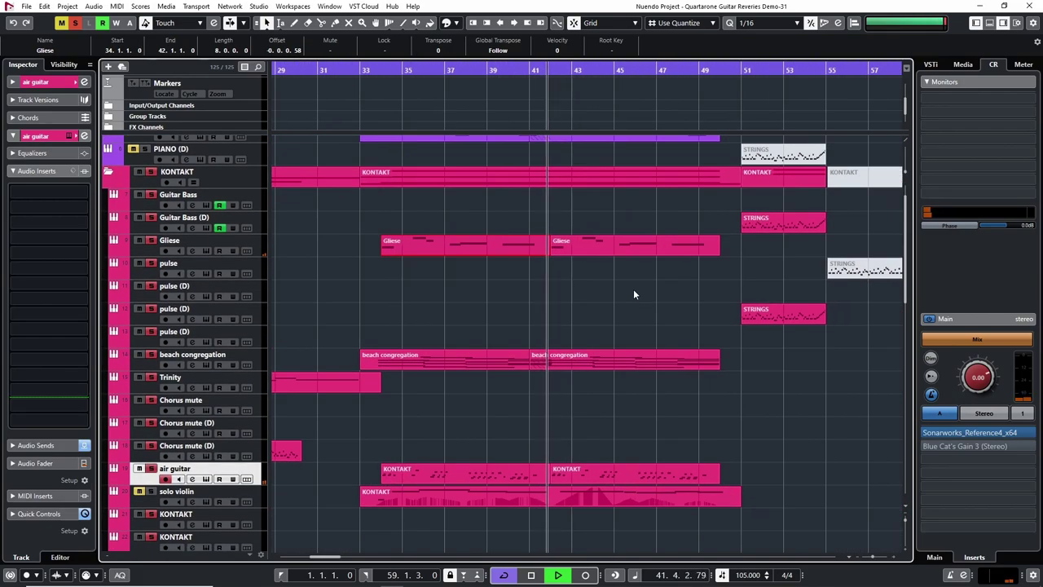
scroll(660, 295, right, 2)
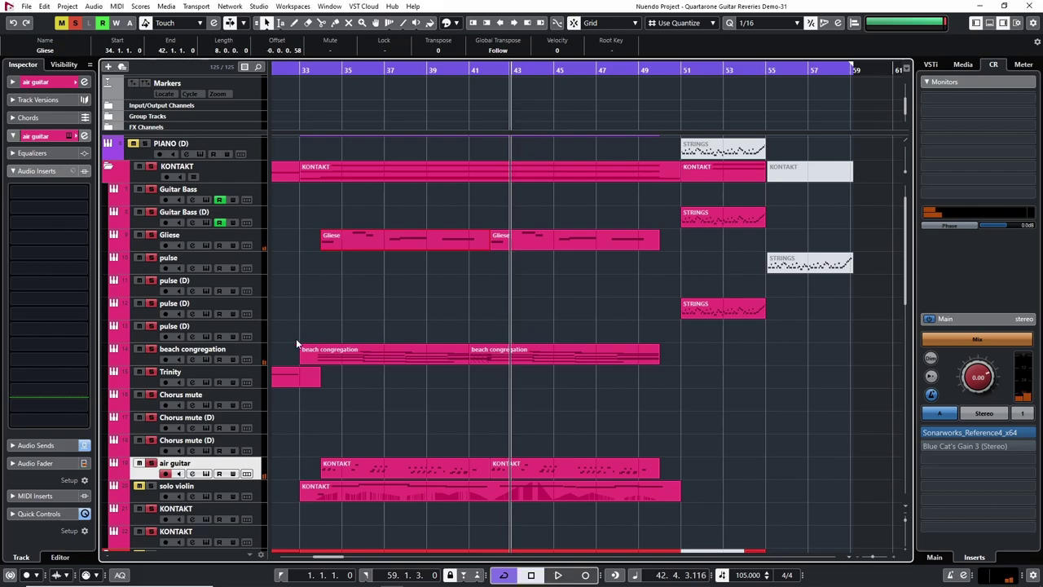
scroll(367, 337, down, 3)
scroll(414, 334, down, 3)
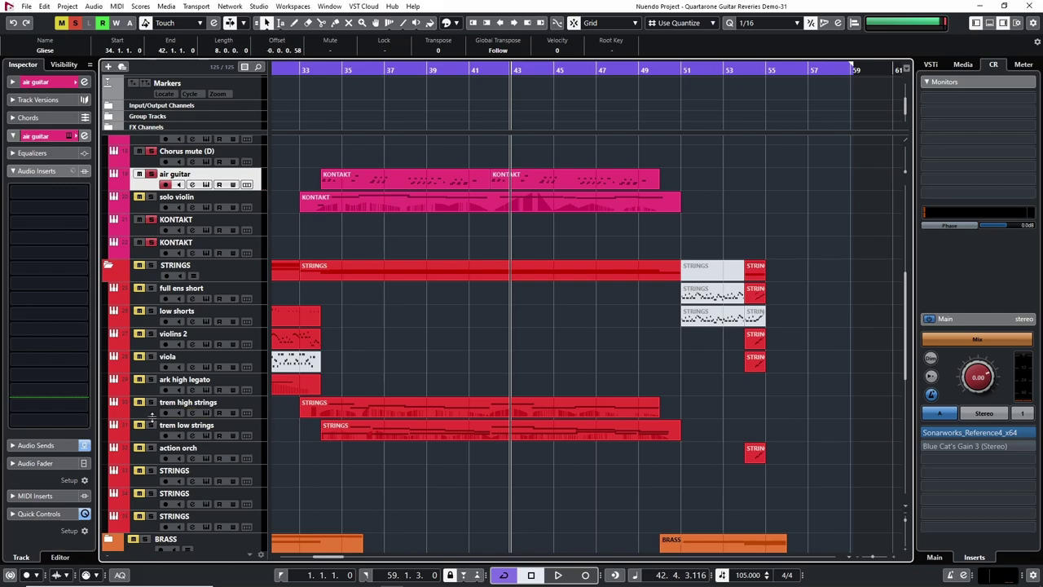
scroll(523, 303, up, 4)
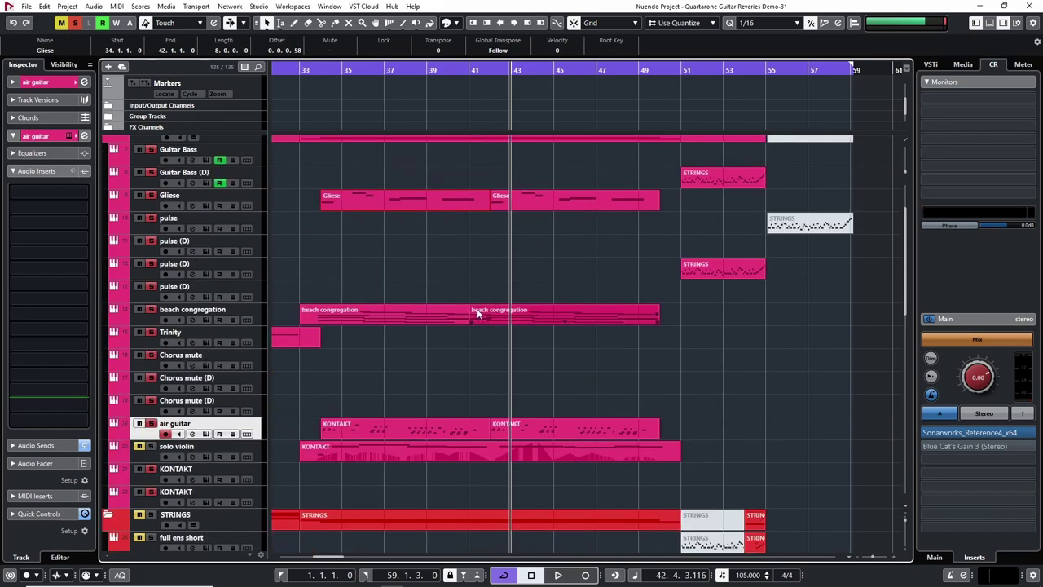
- Resume playback from bar 43 and look over the guitar, strings and piano tracks of this section
key(space)
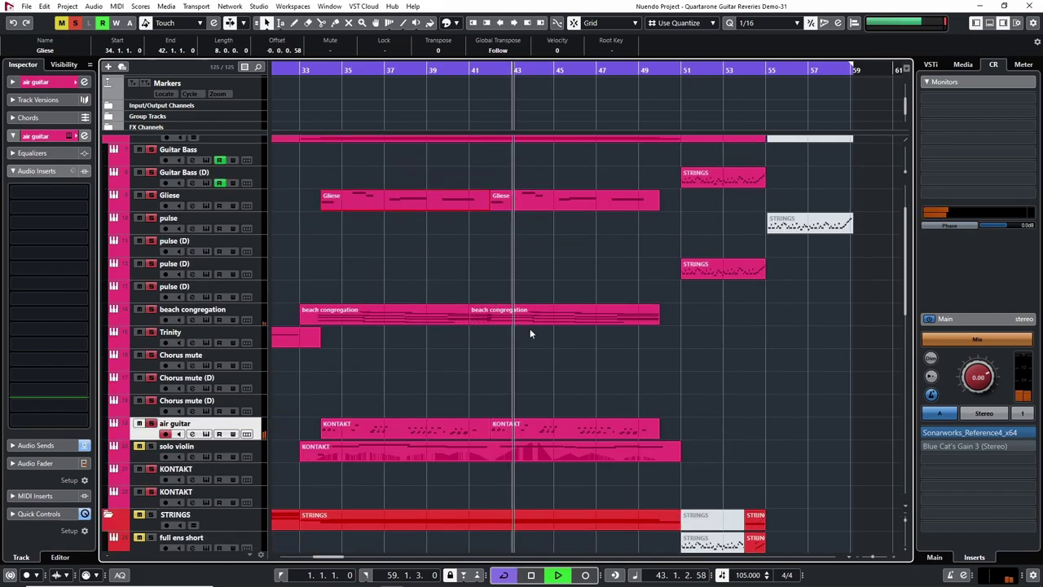
scroll(529, 330, down, 3)
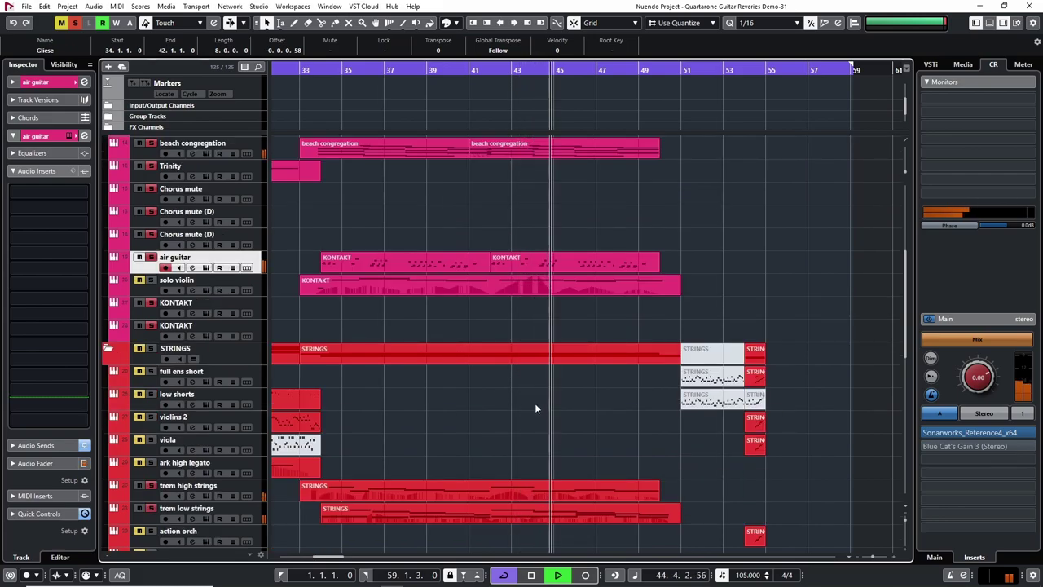
scroll(524, 401, up, 5)
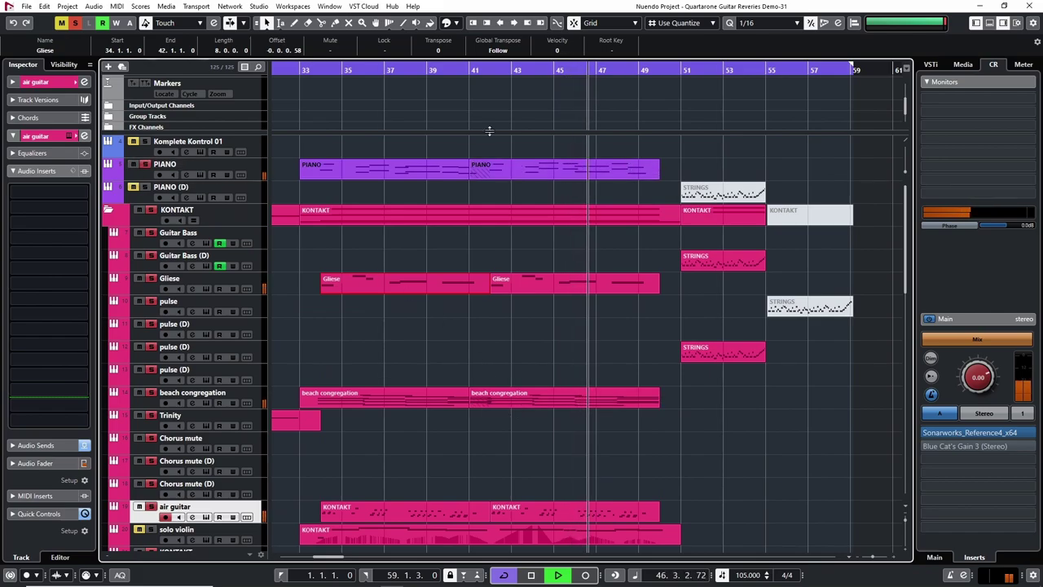
scroll(545, 339, down, 15)
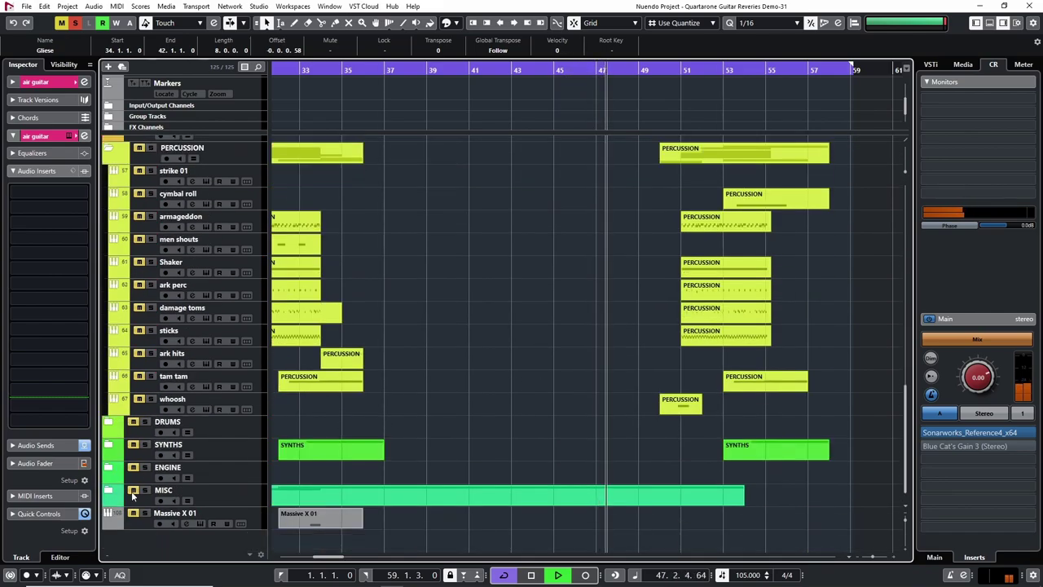
- Expand the MISC folder, solo the vocal solo track, and restart playback from about bar 36
click(133, 492)
scroll(163, 354, down, 4)
click(151, 347)
scroll(479, 317, up, 4)
scroll(502, 327, down, 2)
scroll(488, 212, down, 2)
click(451, 71)
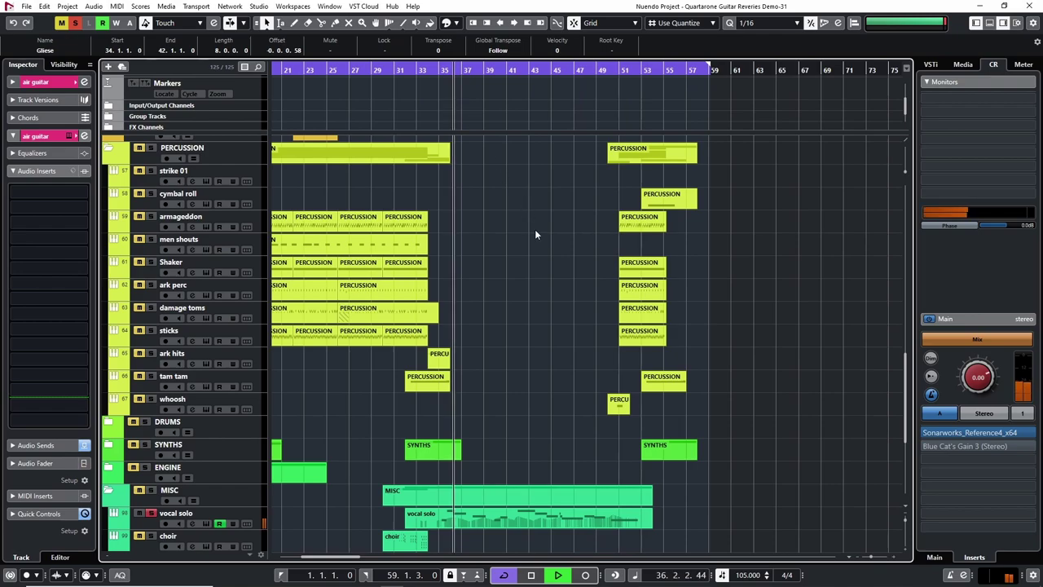
- Look over the piano, KONTAKT and other parts between bars 33 and 50 during playback
scroll(535, 230, up, 10)
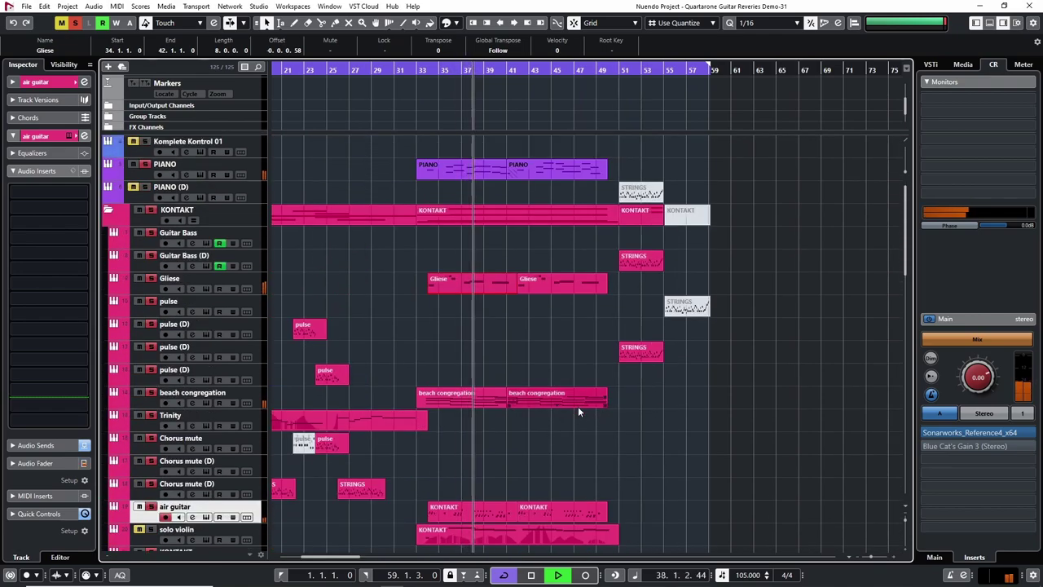
scroll(583, 375, down, 4)
scroll(580, 362, down, 3)
scroll(579, 364, up, 9)
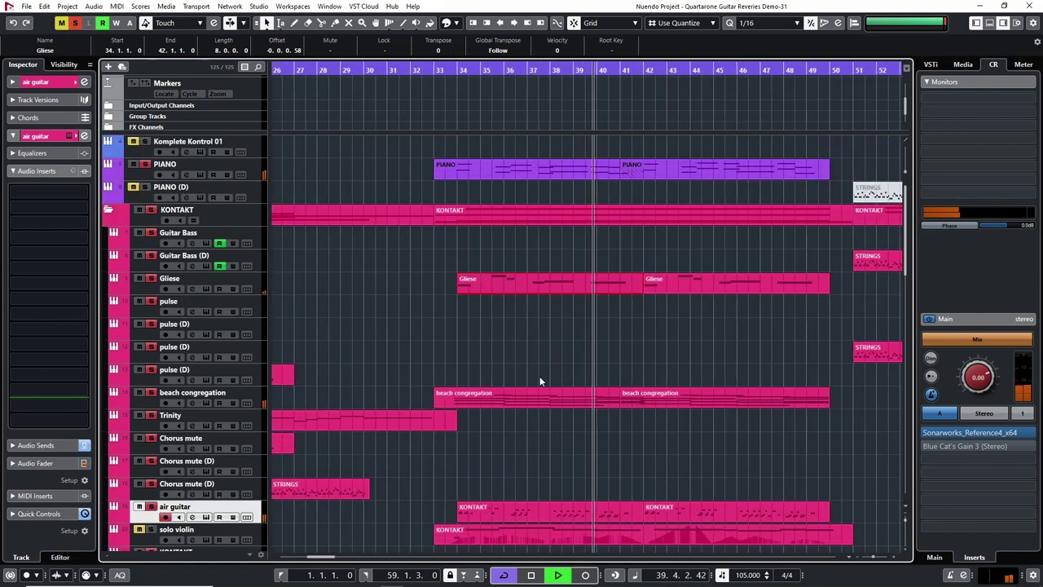
scroll(714, 346, down, 2)
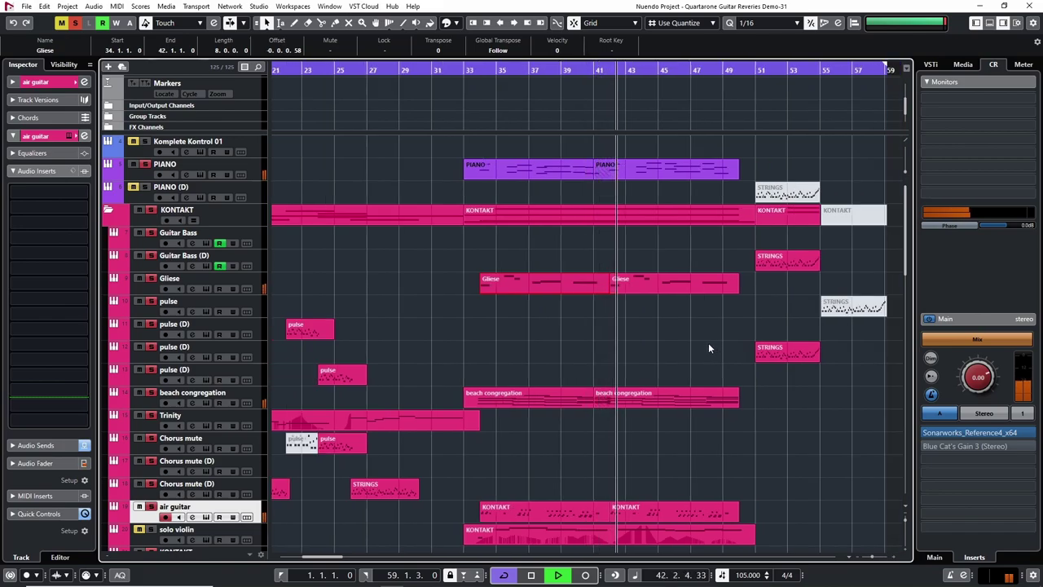
- Open the second PIANO part in the Key Editor, examine its notes during playback, and close the editor
key(h)
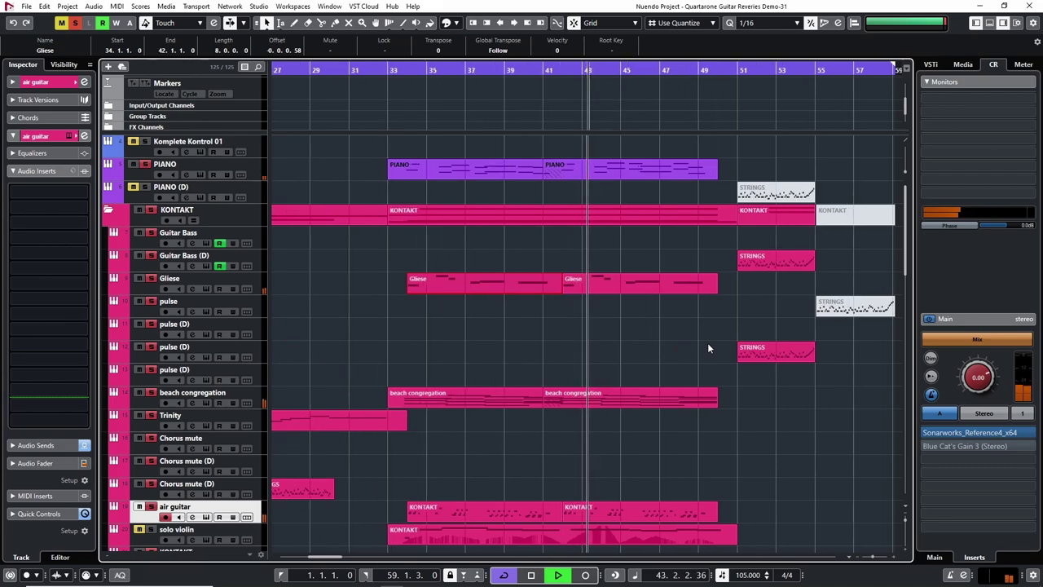
key(h)
double_click(630, 167)
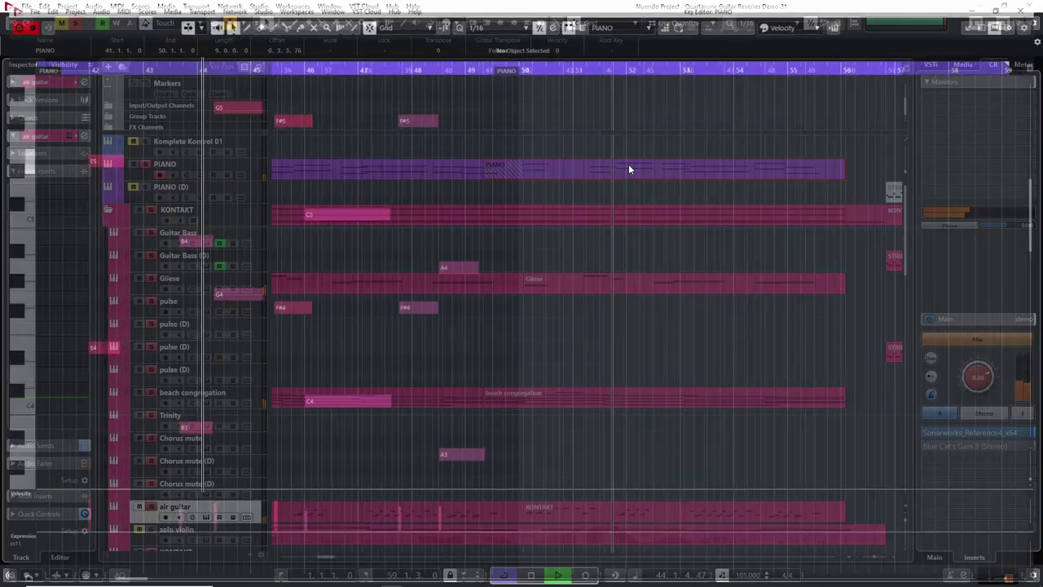
key(h)
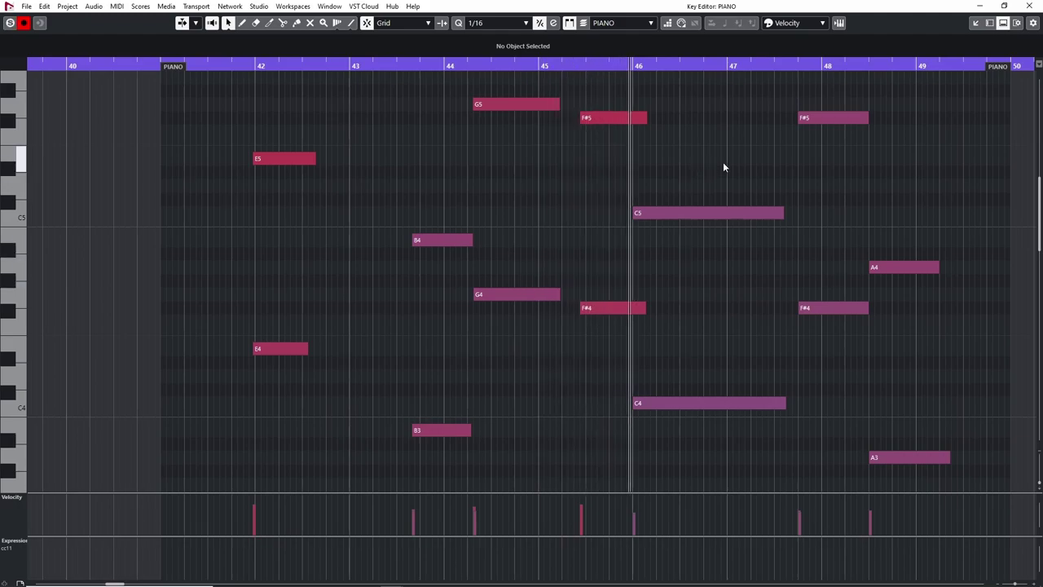
click(1029, 6)
- Clear all mute and solo states in the project and stop playback just past bar 50
key(g)
key(g)
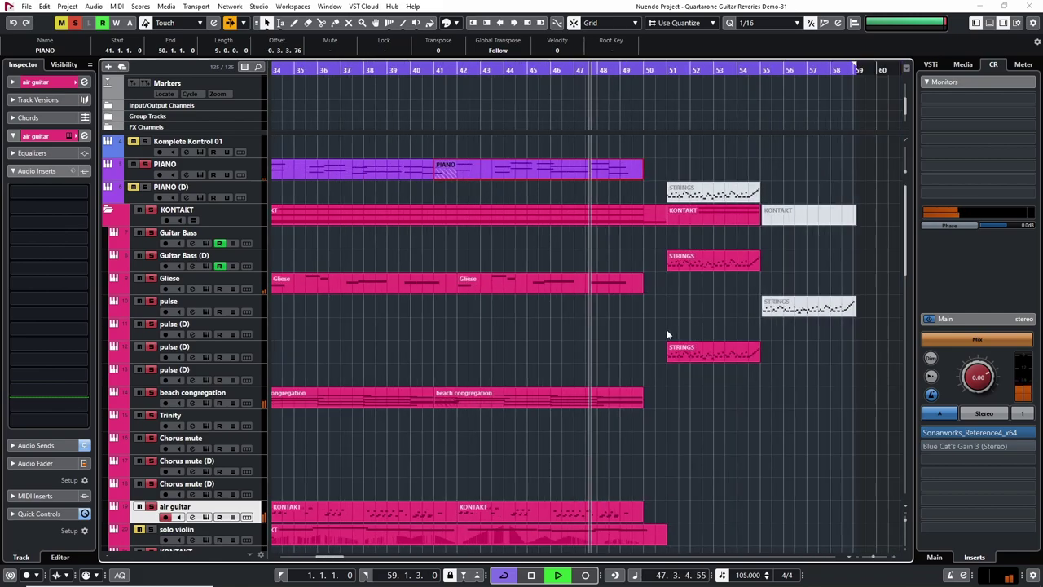
scroll(661, 330, down, 5)
scroll(636, 335, up, 5)
key(g)
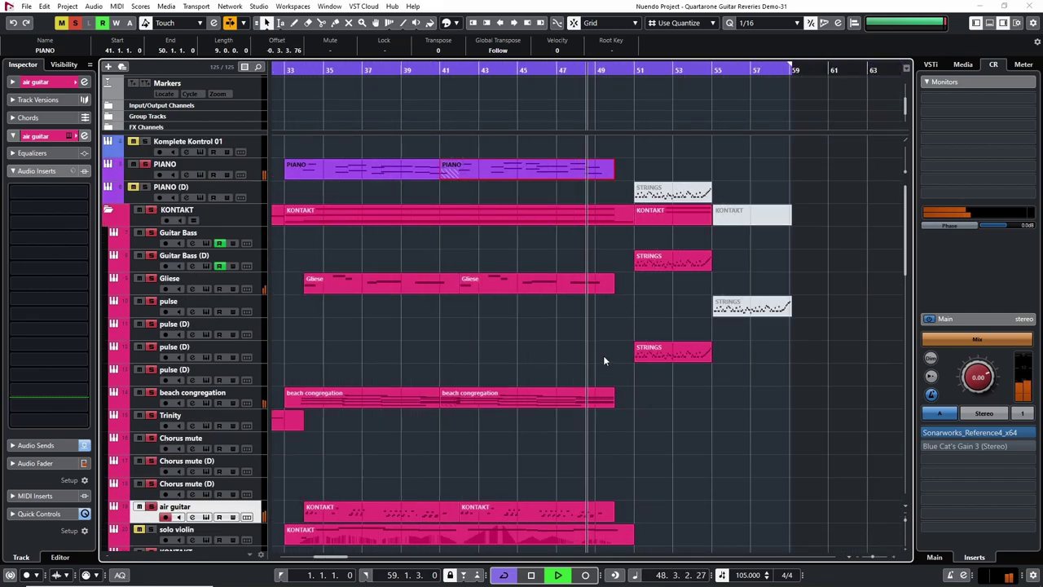
key(g)
click(61, 23)
click(75, 23)
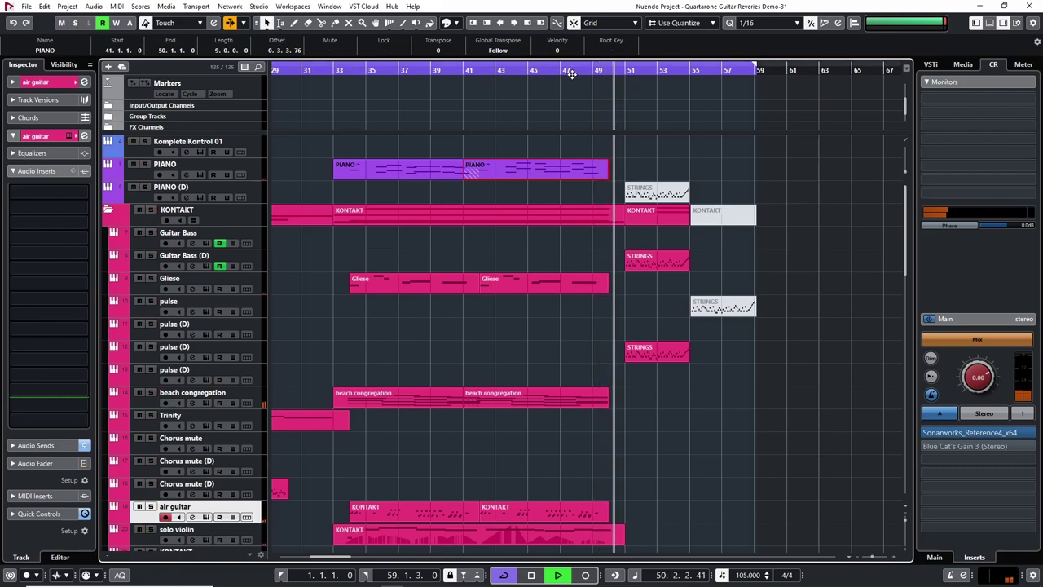
key(space)
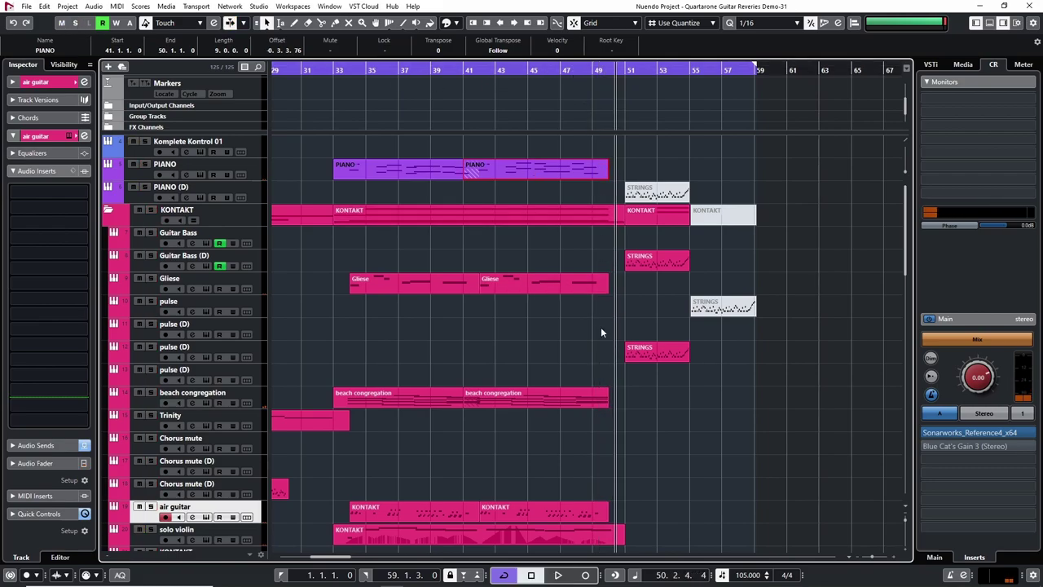
- Look over the guitar and strings parts of this section, and audition the full mix from about bar 35
scroll(587, 293, up, 5)
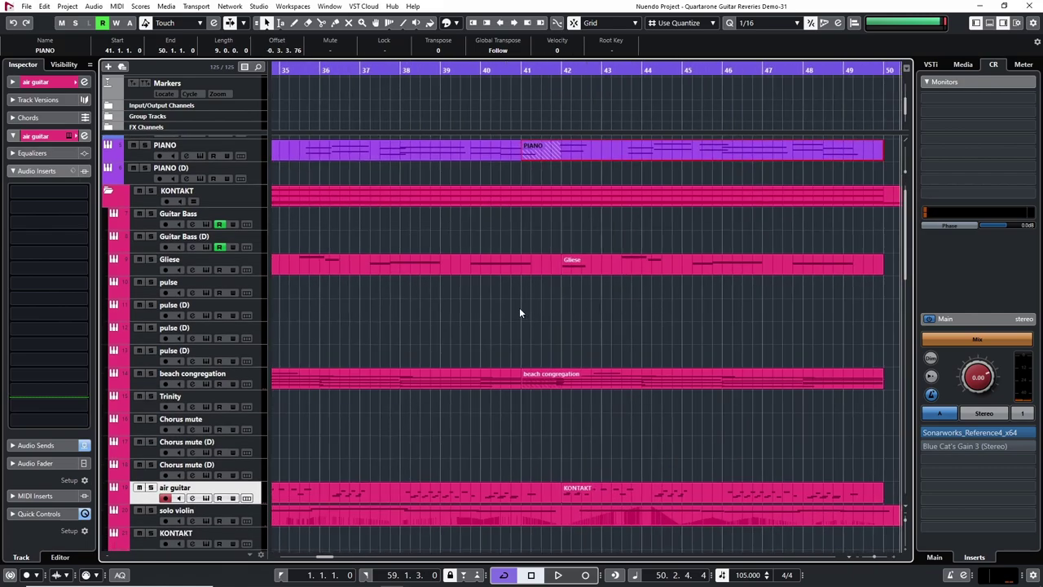
scroll(524, 316, down, 4)
scroll(492, 371, up, 2)
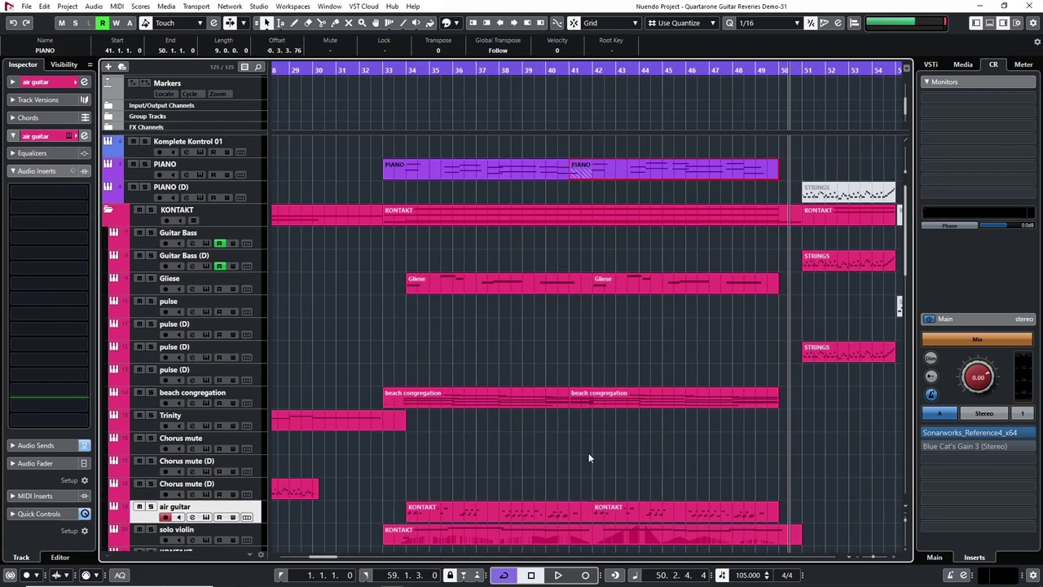
scroll(550, 280, down, 4)
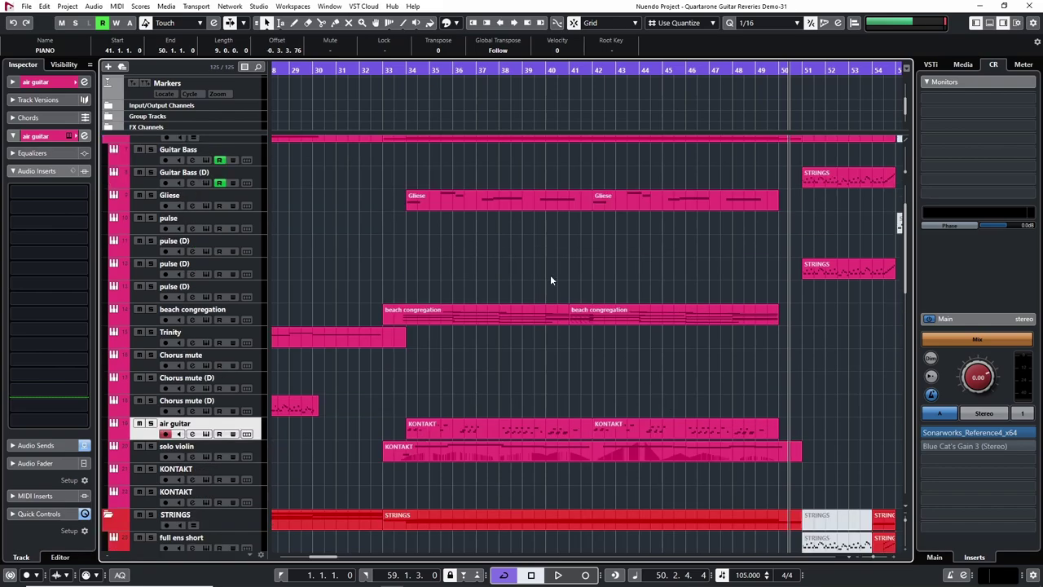
key(g)
key(g)
key(g)
double_click(428, 74)
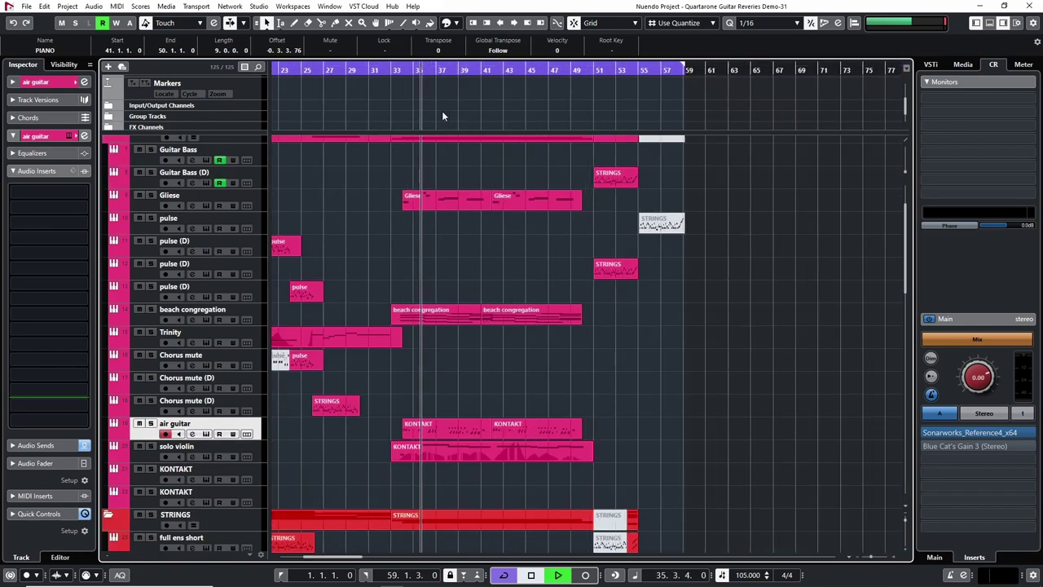
- Stop at bar 50 and look over the strings, brass, percussion and KONTAKT parts around the start of the final section
click(580, 71)
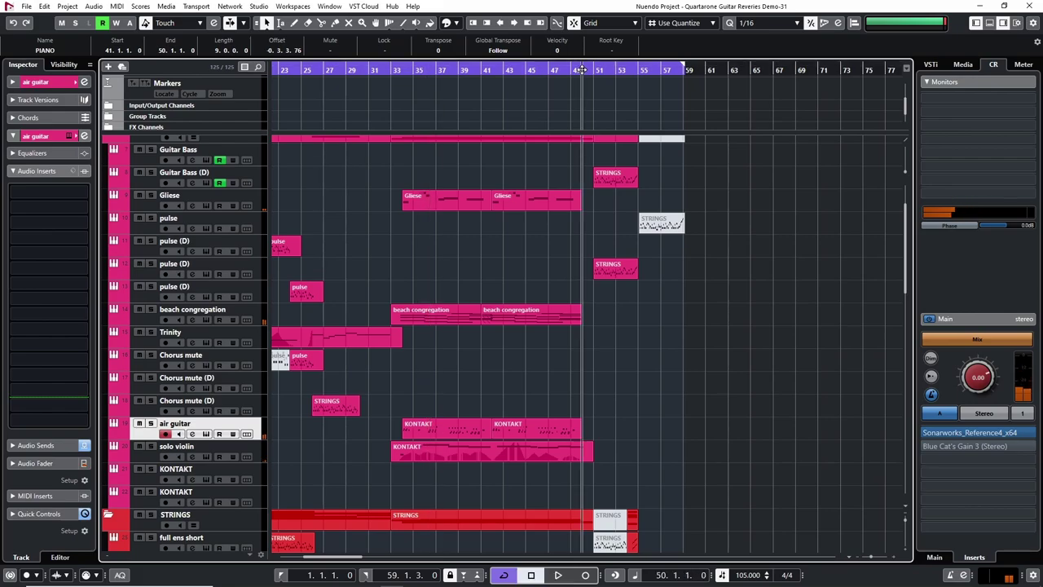
key(h)
key(h)
scroll(706, 326, down, 5)
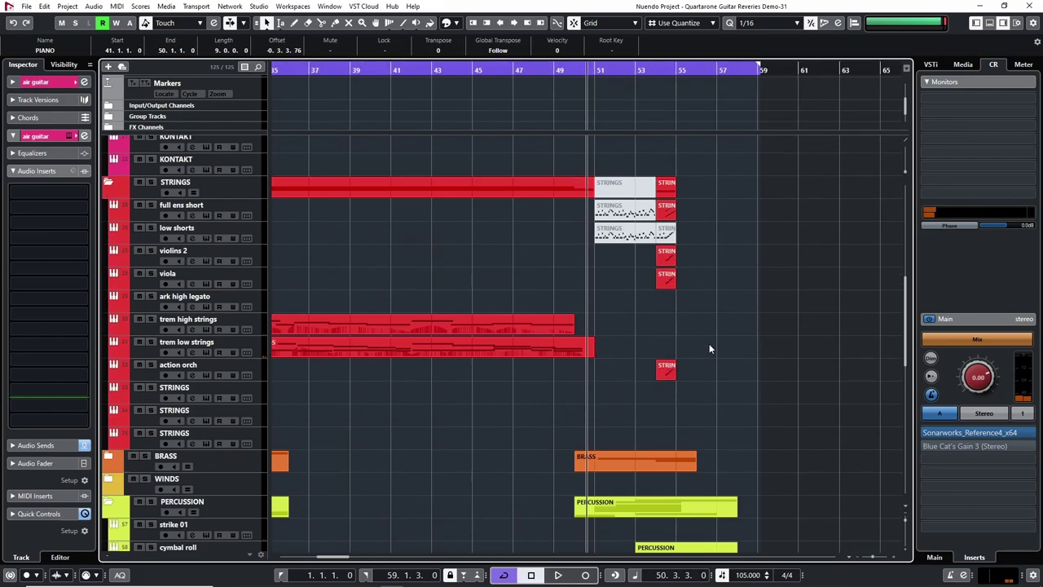
scroll(701, 342, up, 5)
key(g)
scroll(343, 310, down, 1)
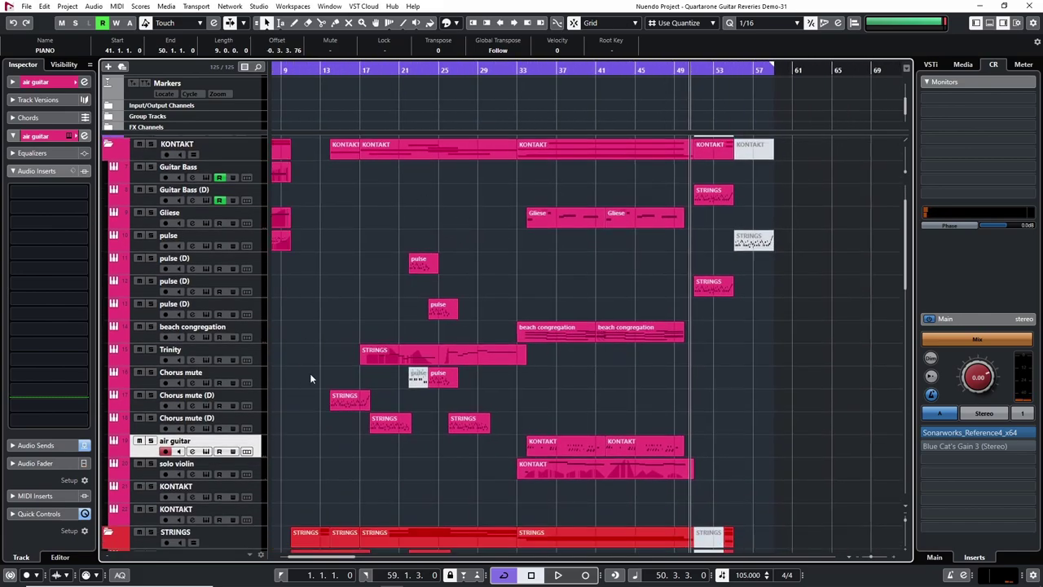
- Play the final section through bar 51 and look over its KONTAKT and STRINGS parts
key(space)
key(h)
key(h)
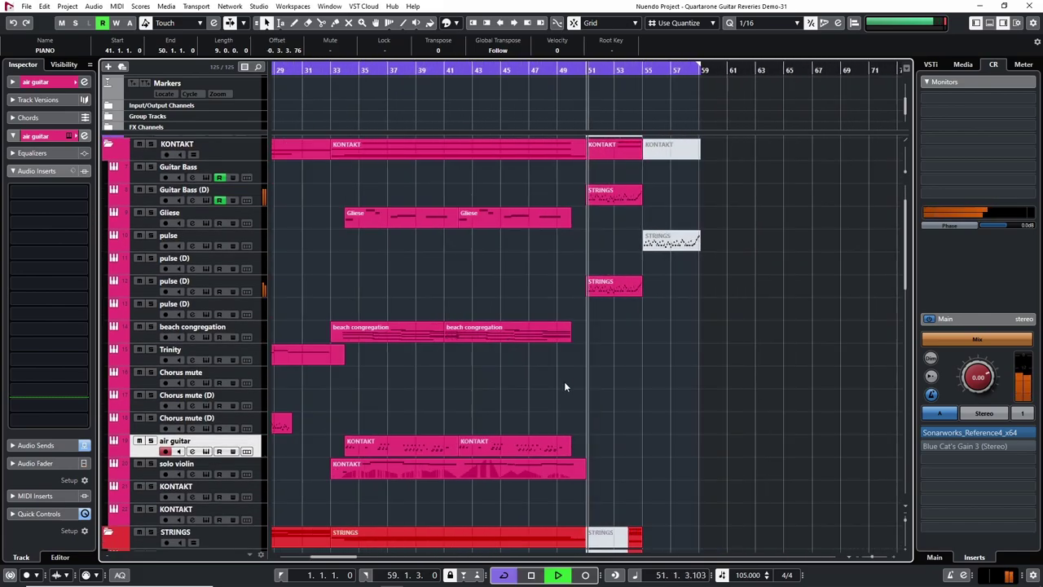
key(h)
scroll(710, 365, down, 4)
scroll(710, 366, up, 2)
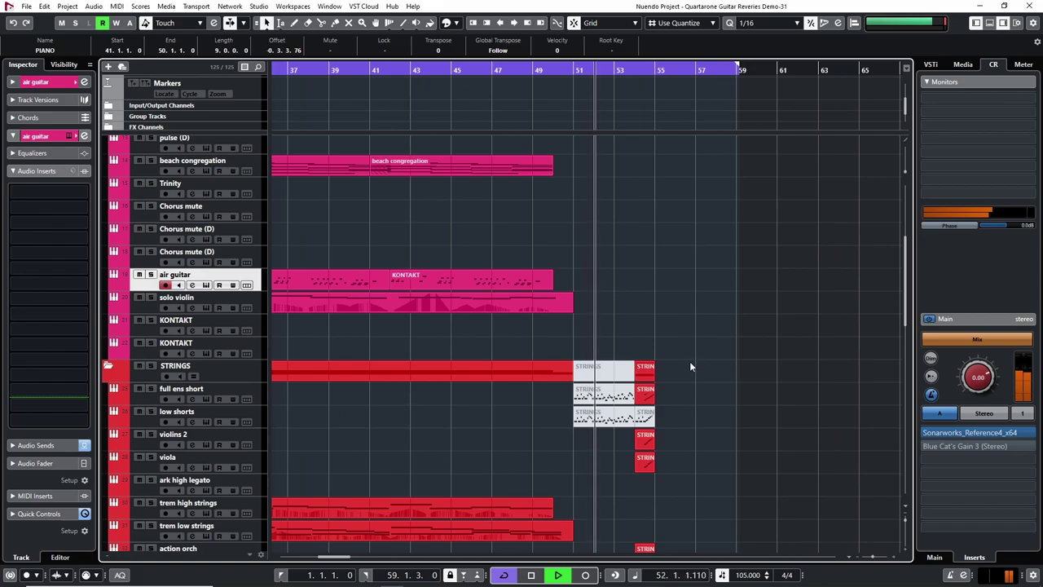
scroll(685, 363, up, 2)
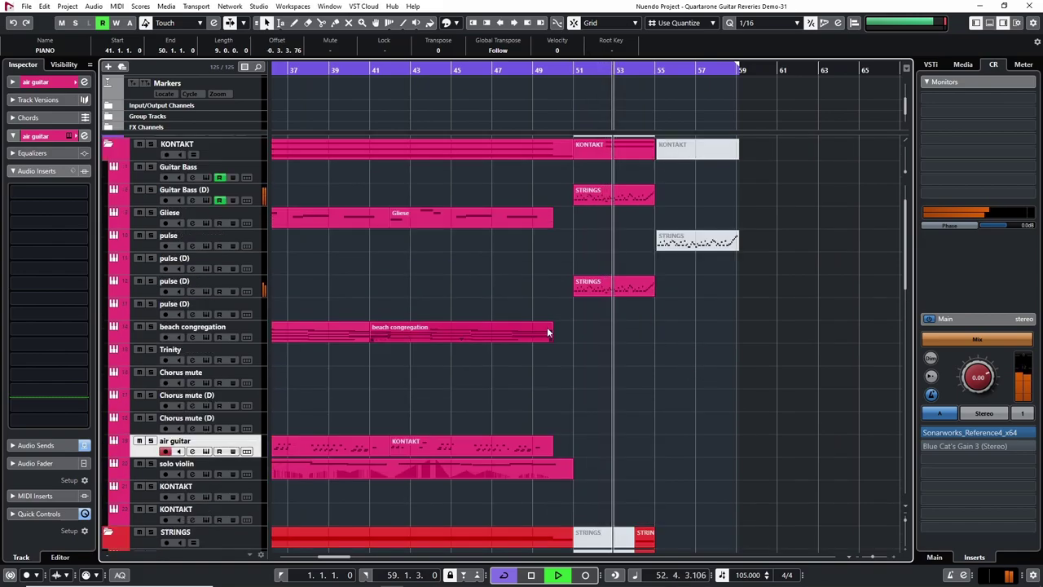
- Return the playback position to bar 51 and add Blue Cat's Gain 3 as insert 11 on the Guitar Bass (D) track
click(143, 200)
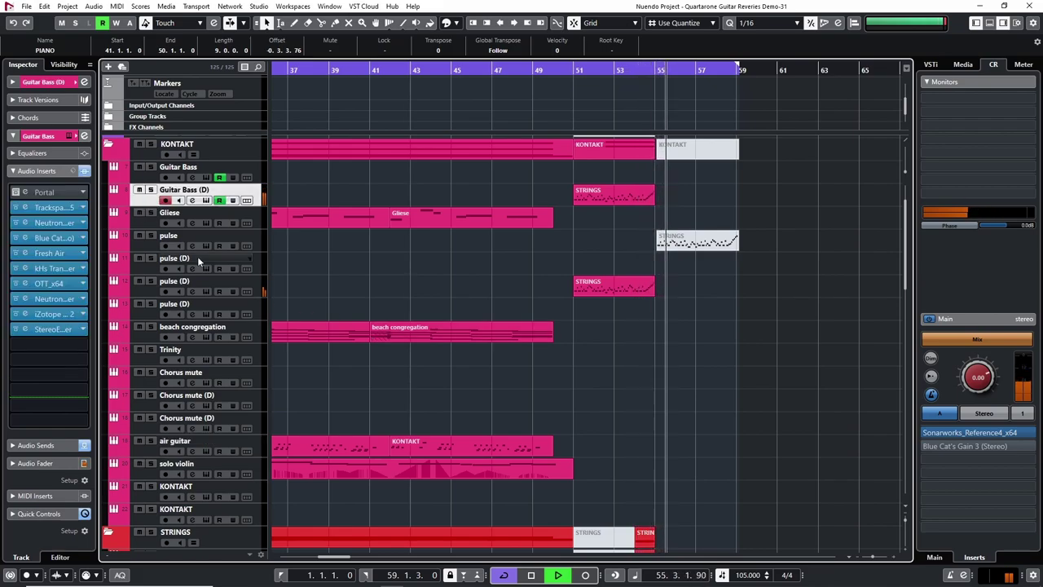
key(space)
click(574, 75)
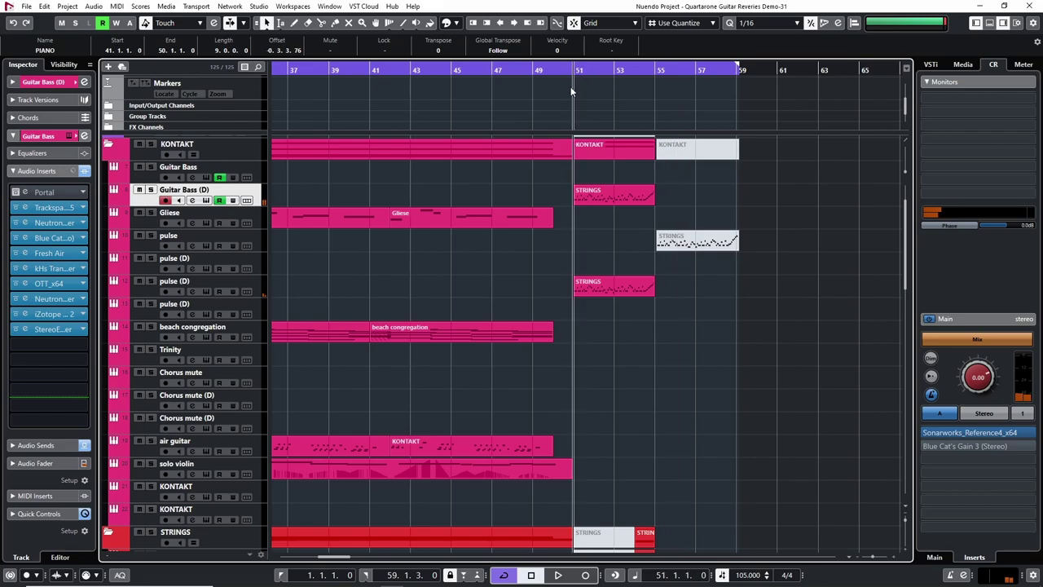
click(40, 343)
click(85, 359)
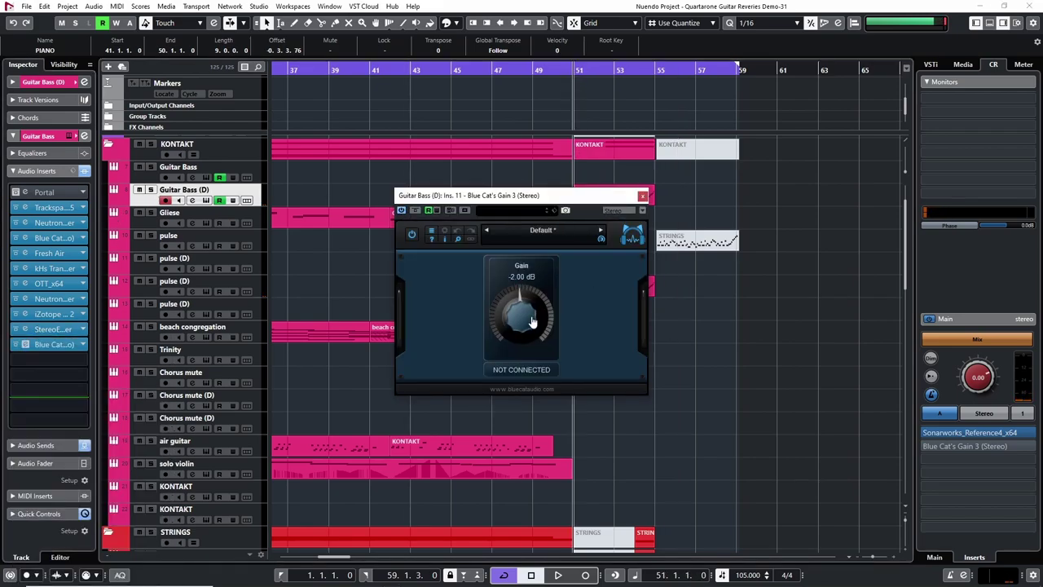
- Set the Guitar Bass (D) gain plug-in to -5.00 dB during playback and close its window
key(space)
drag(531, 322, 511, 330)
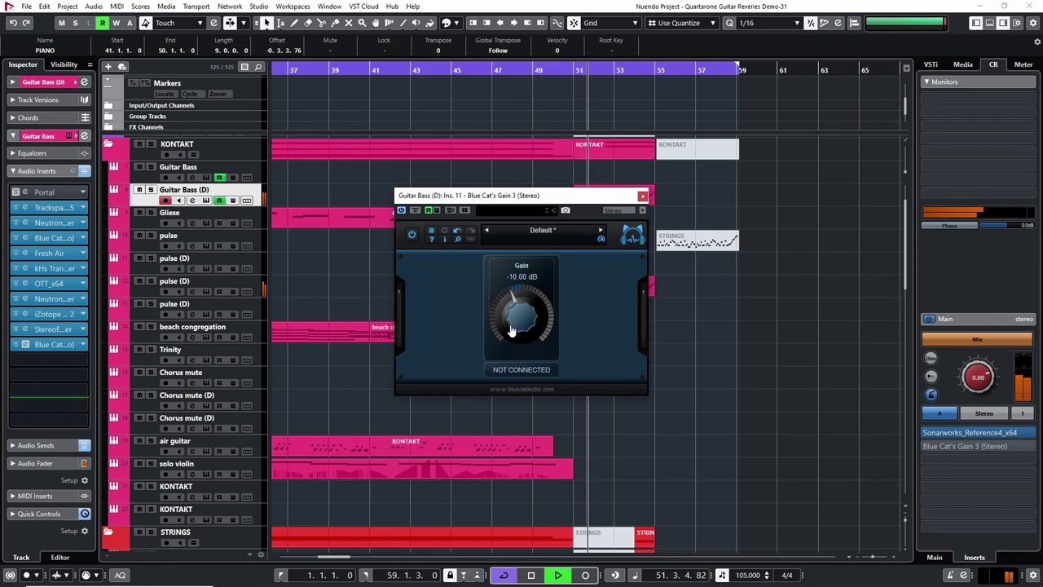
drag(512, 331, 514, 314)
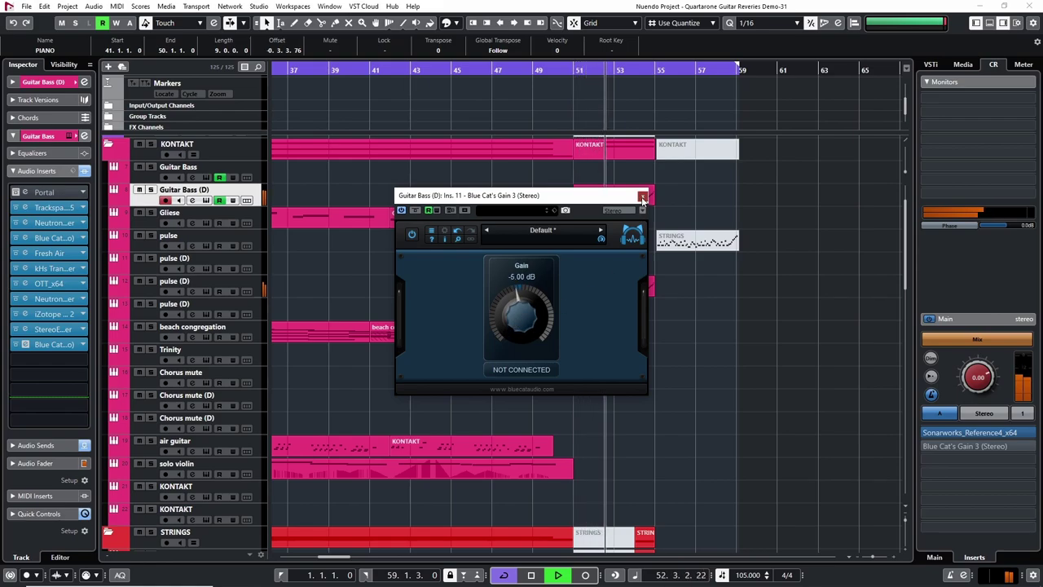
click(643, 198)
- Look over the whole arrangement from the KONTAKT tracks down to the MISC and Massive X 01 tracks during playback
key(g)
key(g)
key(g)
key(g)
key(g)
key(g)
key(g)
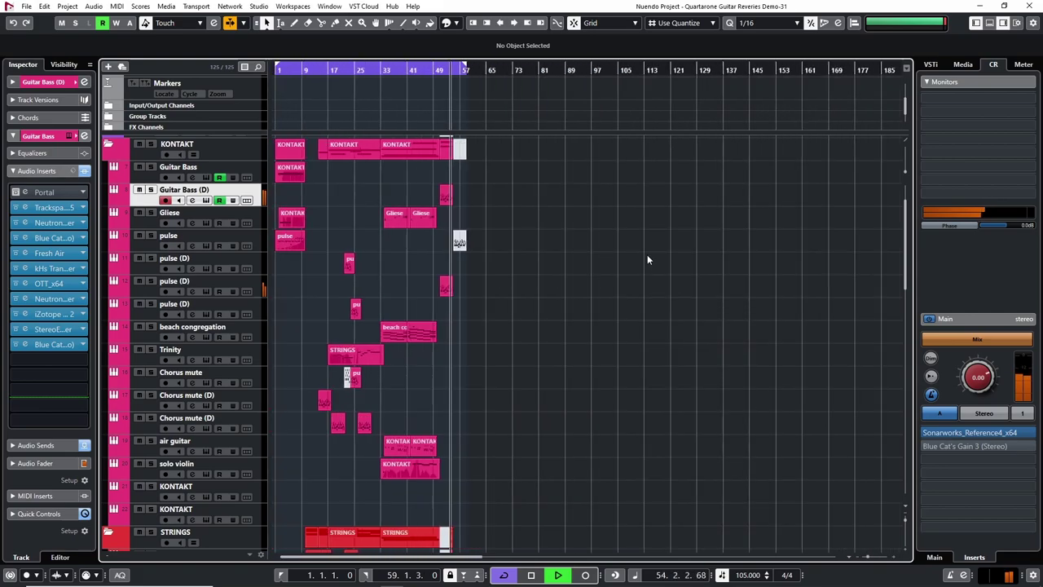
scroll(619, 277, down, 15)
key(g)
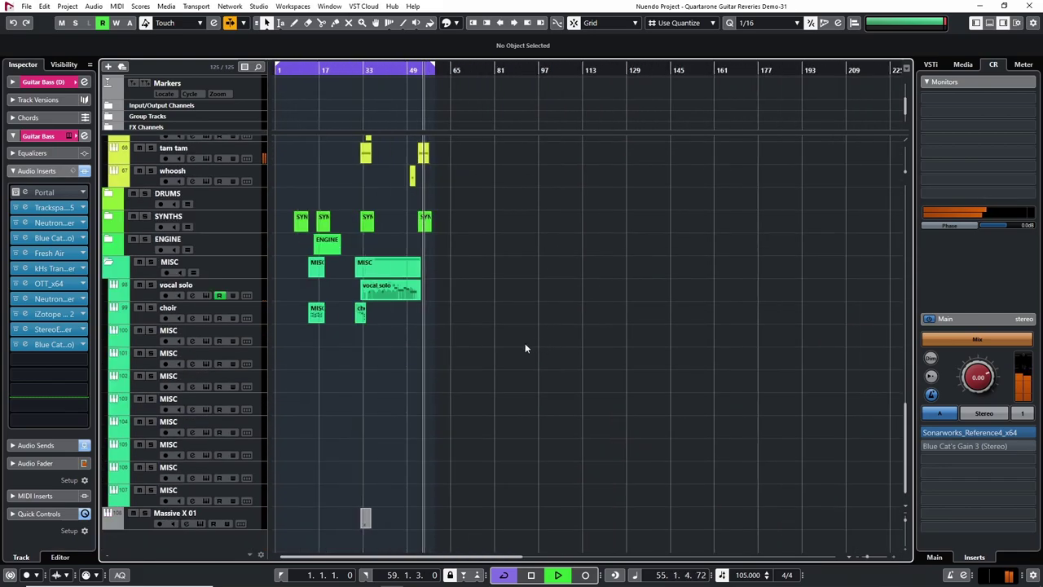
scroll(509, 340, up, 15)
- Examine the piano and KONTAKT parts of the closing section, bars 51 to 59, while it plays
key(h)
key(h)
key(h)
key(h)
key(h)
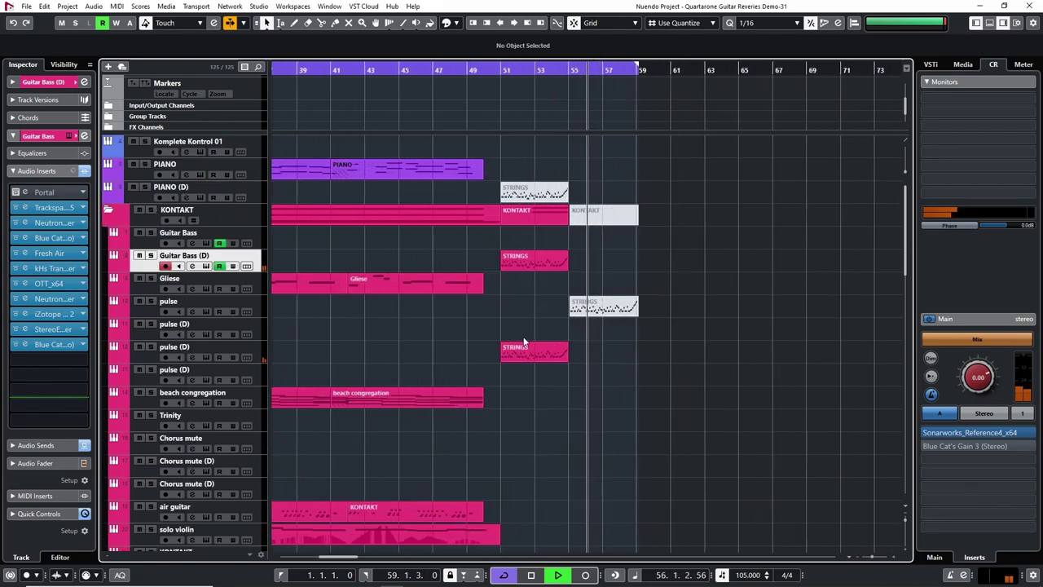
key(h)
key(h)
key(h)
key(g)
key(g)
key(g)
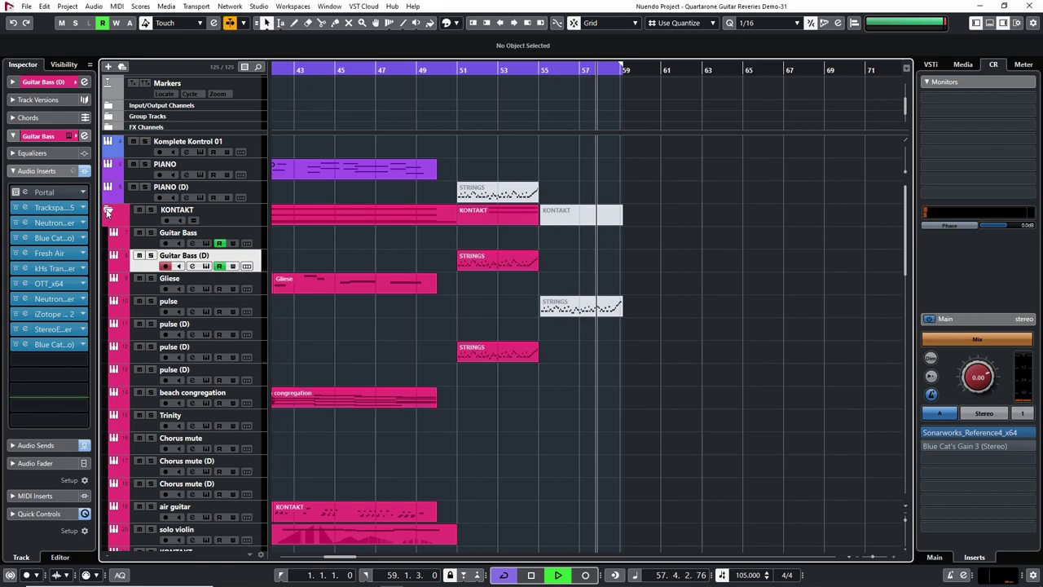
- Stop playback at the end of the piece and collapse the KONTAKT folder
key(space)
click(109, 210)
key(g)
key(g)
key(g)
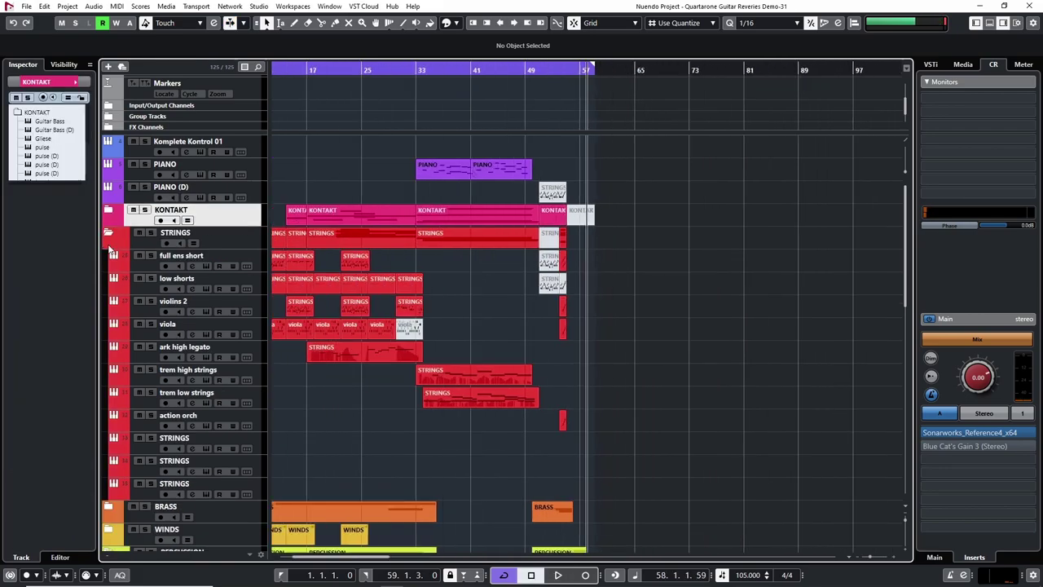
- Collapse the STRINGS folder and expand the KONTAKT folder to show its guitar tracks
click(108, 232)
click(109, 210)
key(h)
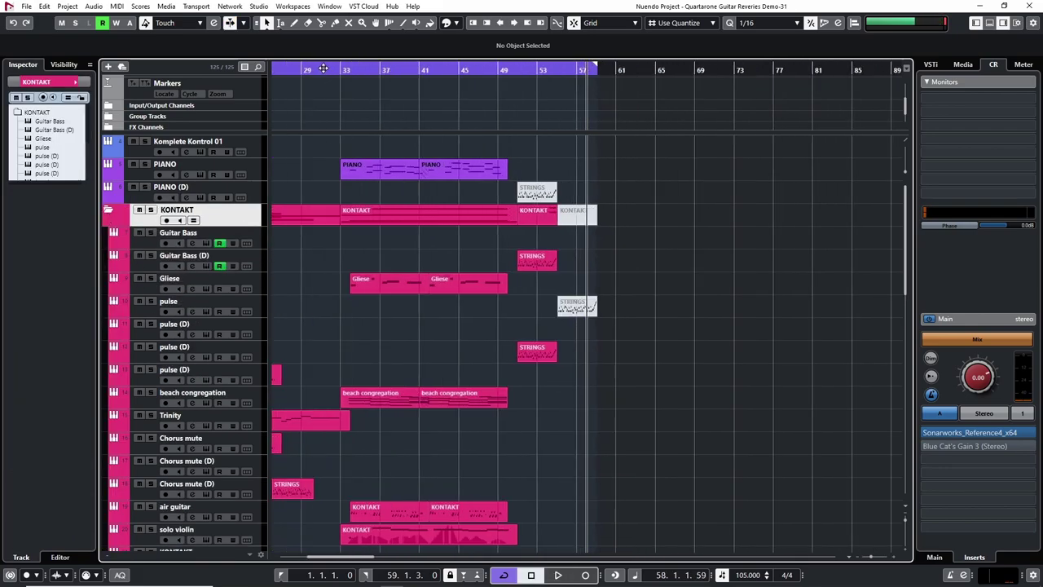
- Return the project cursor to the start and look at the opening Guitar Bass, Gliese and pulse parts up to bar 10
key(Home)
key(shift+f)
key(h)
key(h)
key(h)
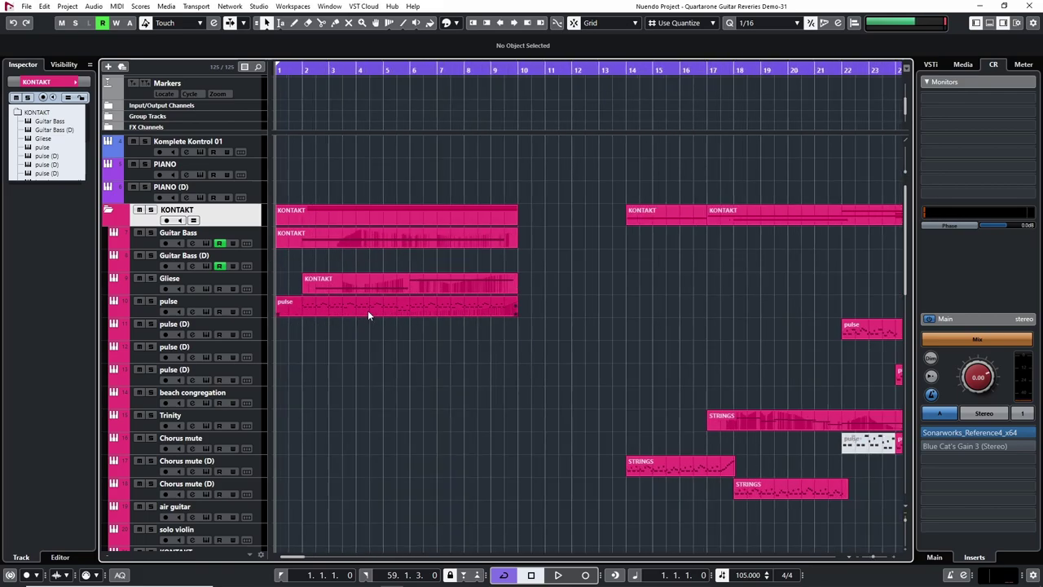
click(297, 307)
click(366, 332)
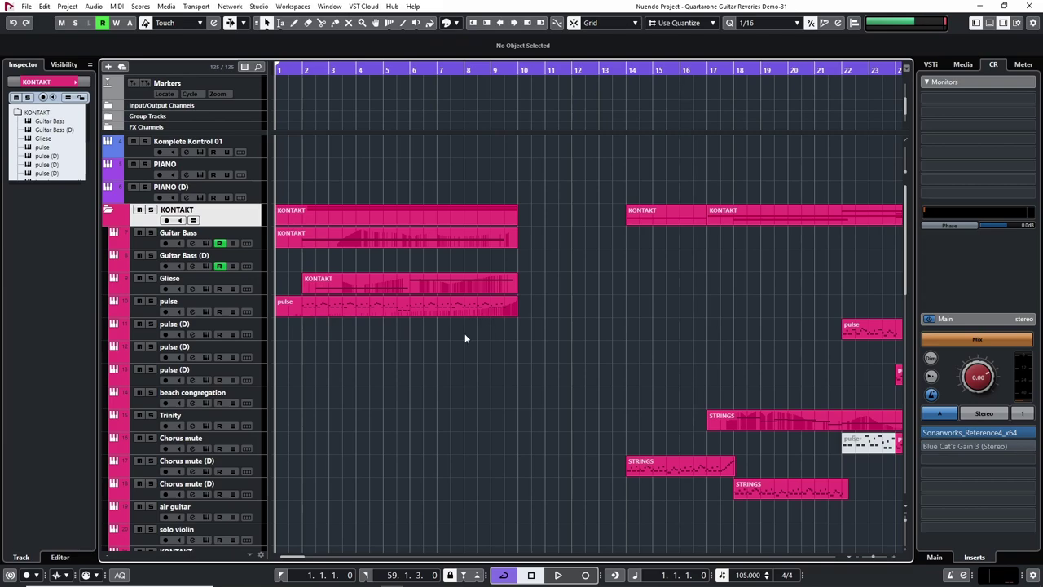
- Start playback from bar 14, where the first Chorus mute (D) part begins
scroll(772, 228, right, 3)
scroll(722, 290, down, 5)
scroll(732, 269, up, 4)
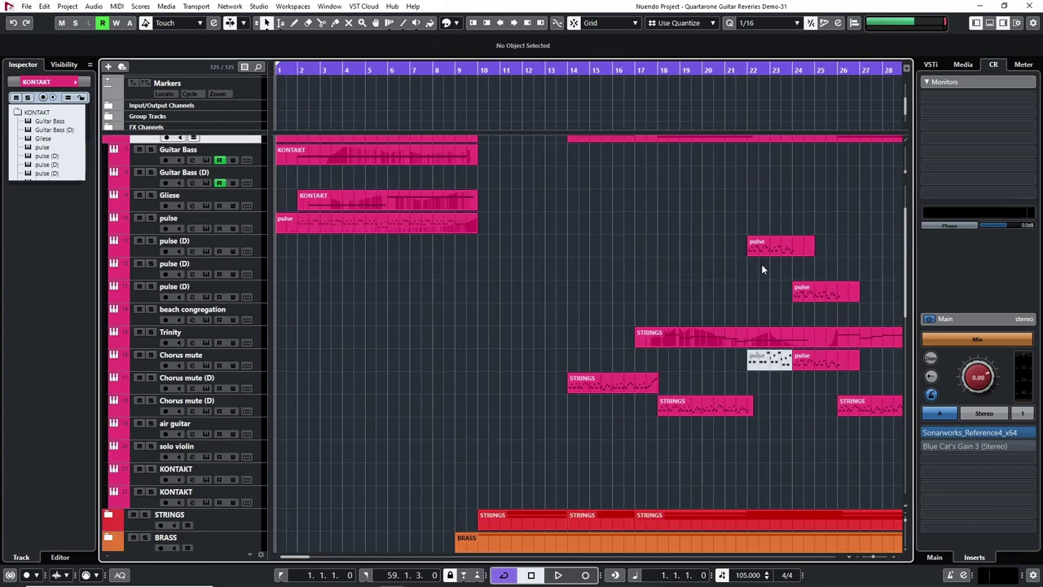
scroll(758, 263, right, 3)
scroll(544, 214, right, 1)
click(394, 74)
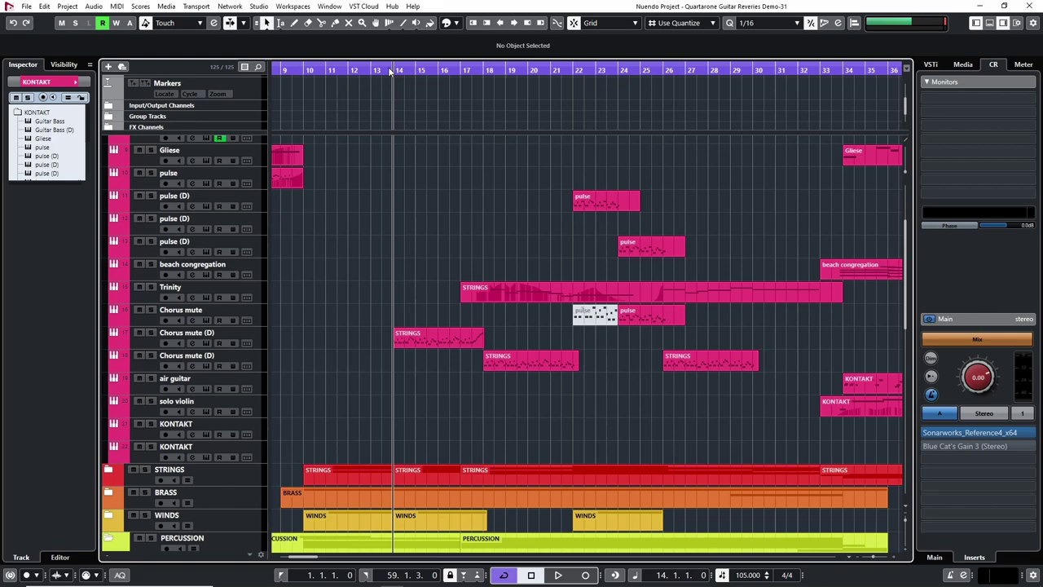
key(space)
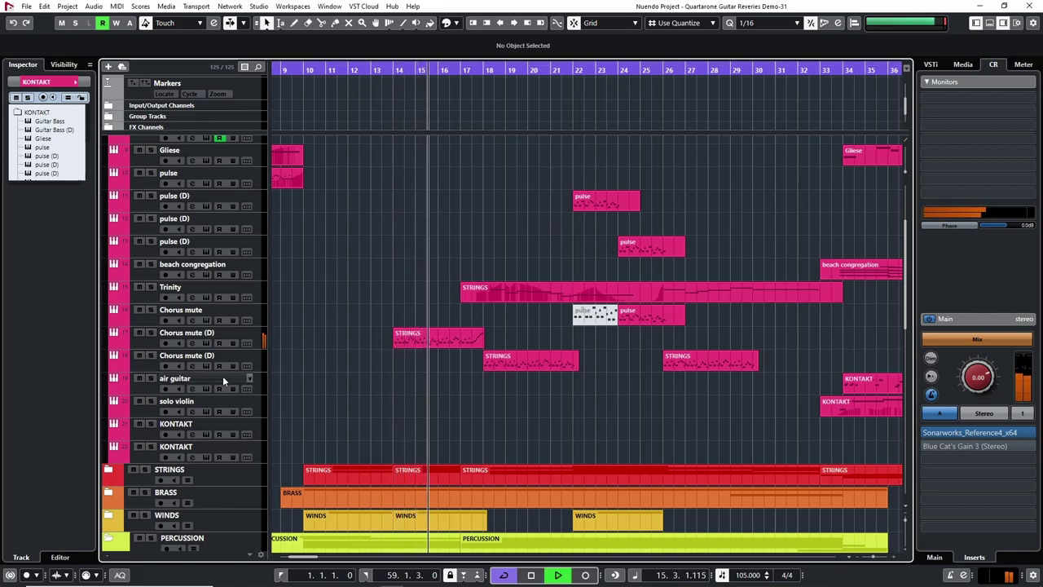
- Pause and resume playback twice while auditioning the Chorus mute (D) part in bars 15 and 16
key(space)
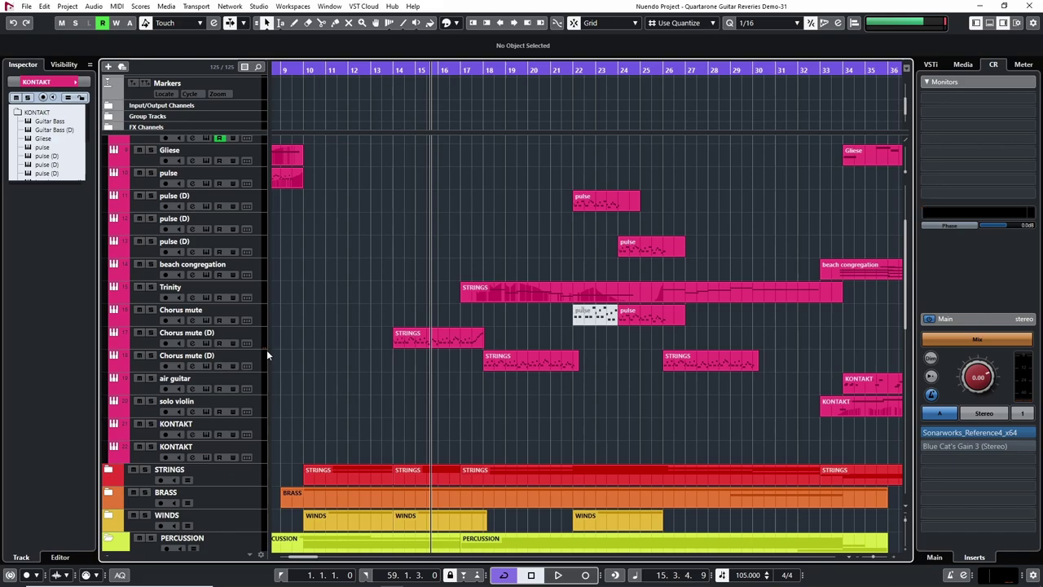
key(space)
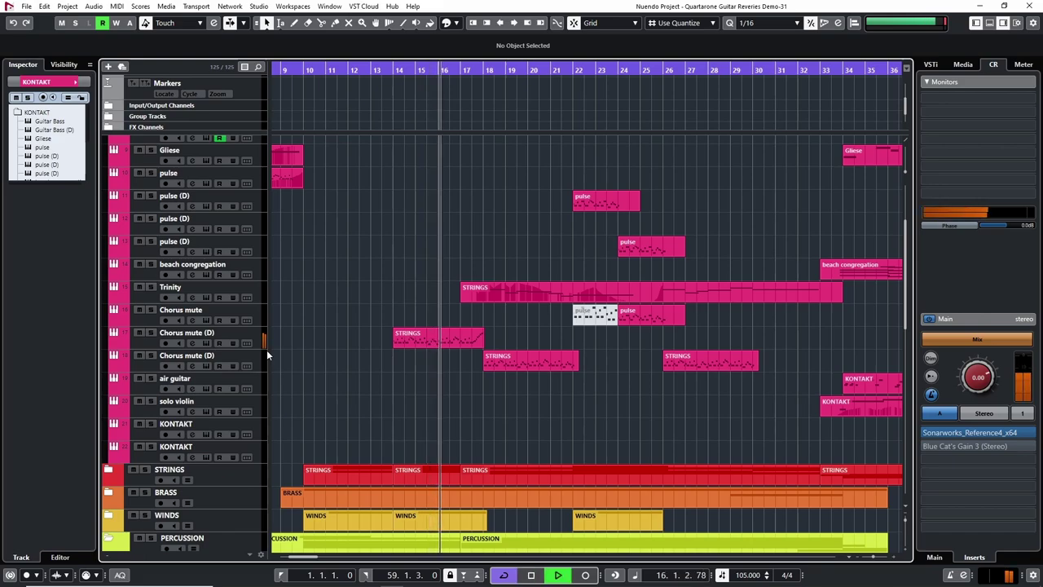
key(space)
key(space)
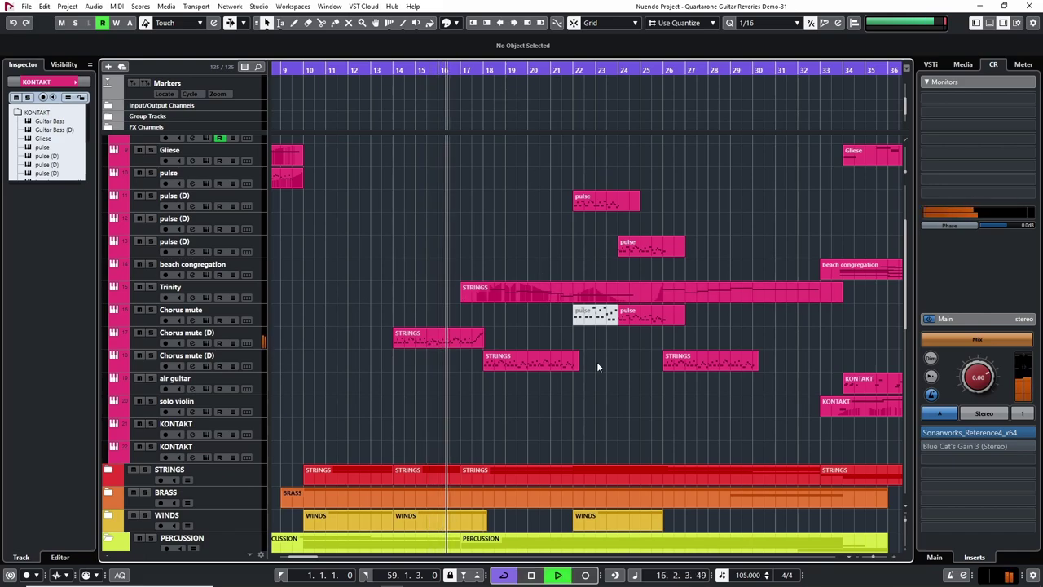
- Examine the Trinity, Chorus mute and pulse parts across the KONTAKT tracks while bars 16 to 22 play
key(h)
scroll(619, 379, down, 1)
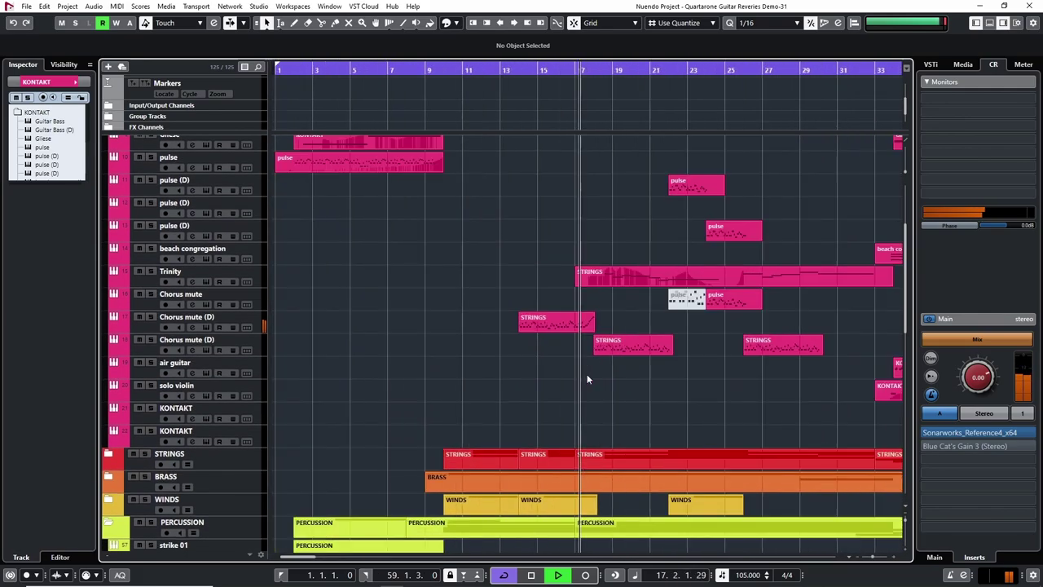
key(h)
scroll(629, 380, down, 1)
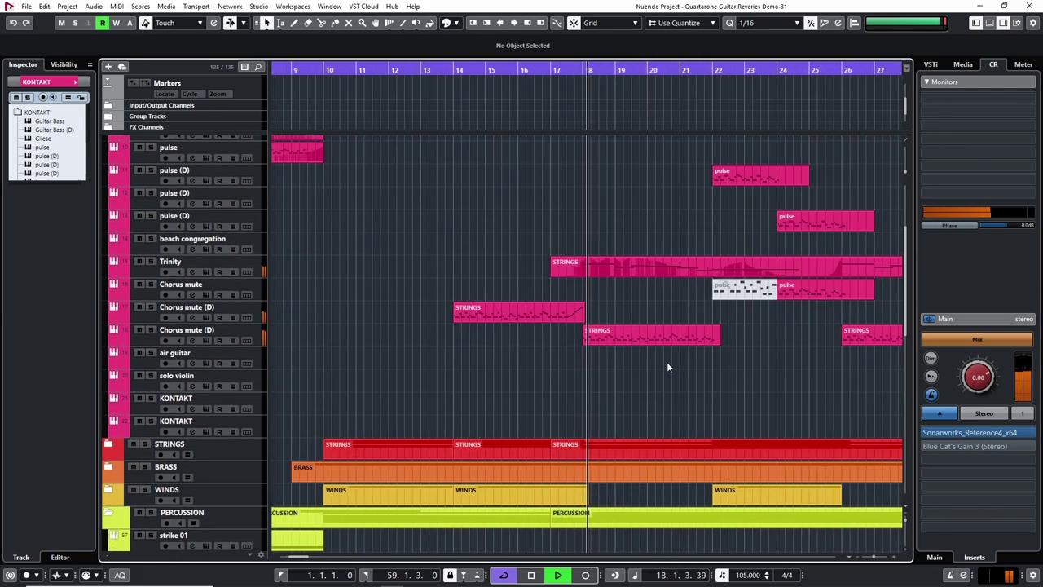
scroll(650, 362, right, 1)
scroll(612, 359, right, 2)
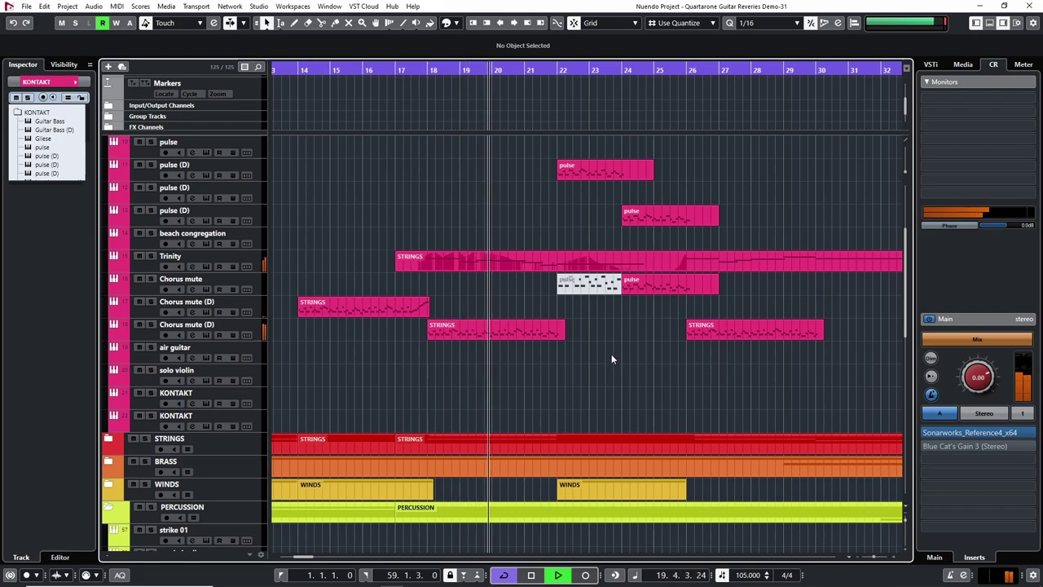
scroll(621, 372, up, 4)
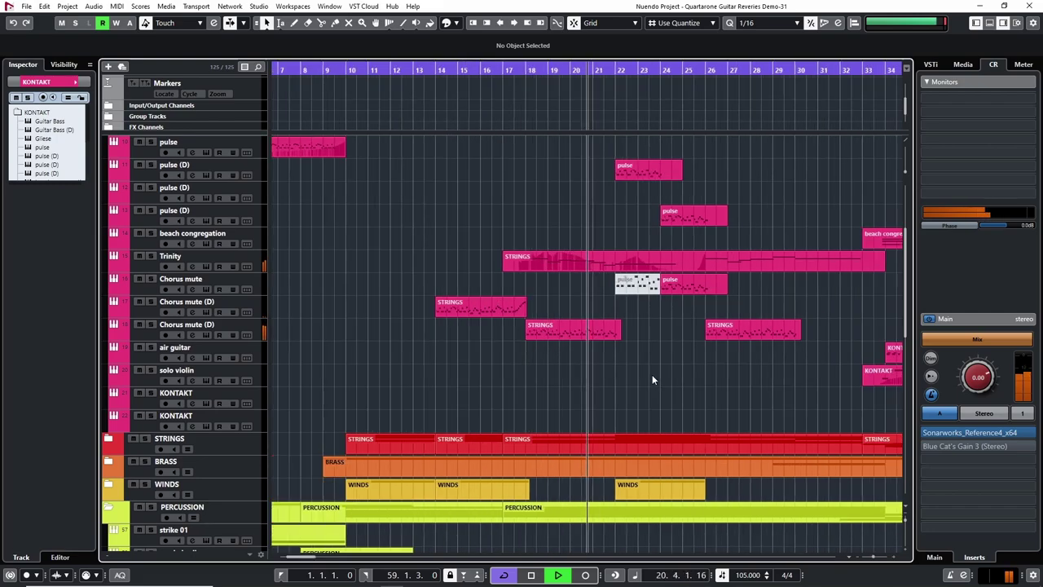
scroll(743, 367, down, 4)
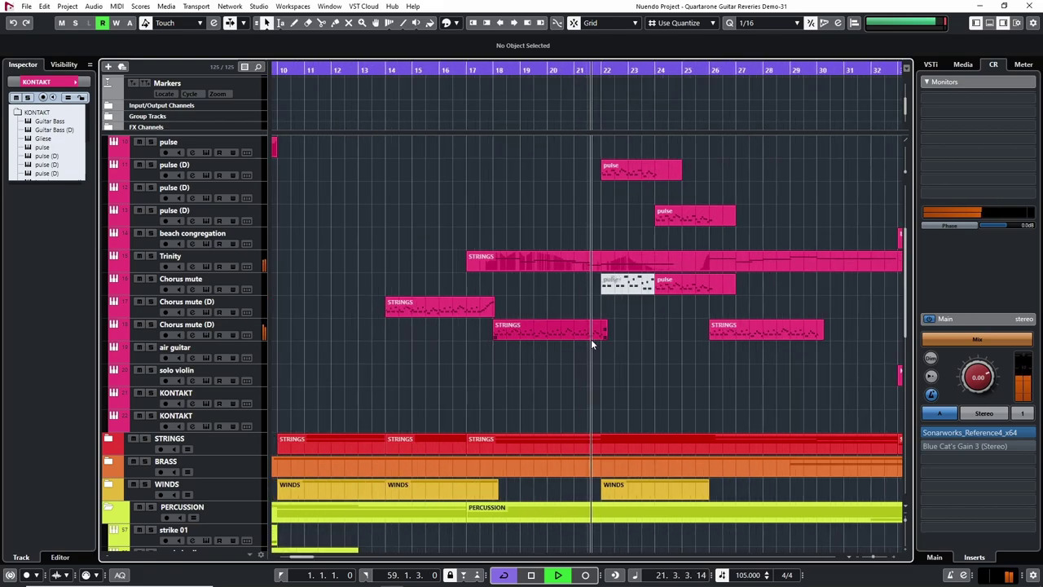
scroll(499, 389, right, 3)
scroll(499, 389, up, 1)
scroll(592, 351, down, 4)
scroll(609, 358, up, 5)
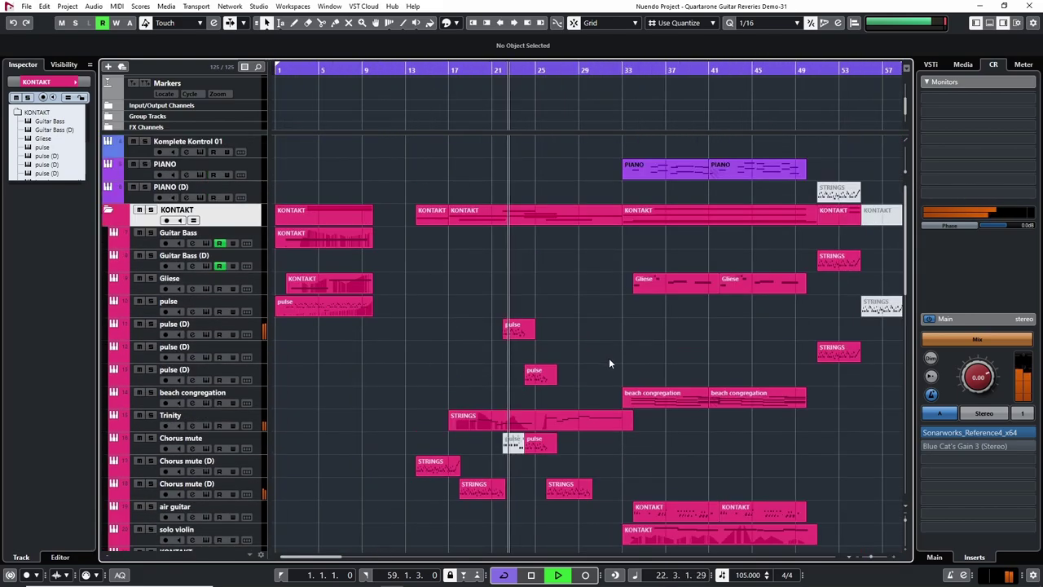
- Examine the KONTAKT folder's guitar, pulse, Trinity and Chorus mute parts along the timeline during playback
scroll(659, 363, up, 5)
scroll(741, 380, down, 4)
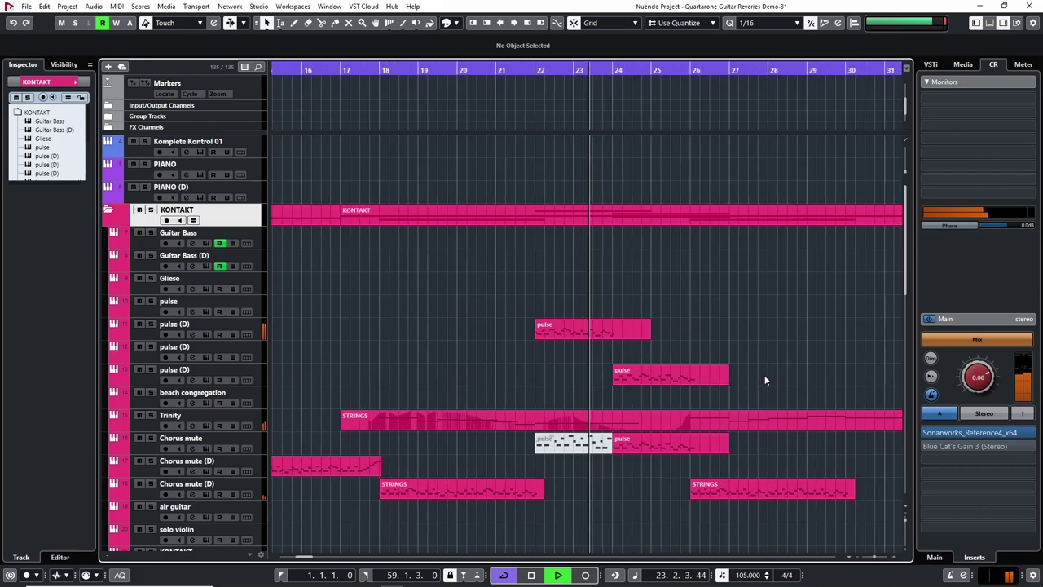
scroll(749, 371, up, 6)
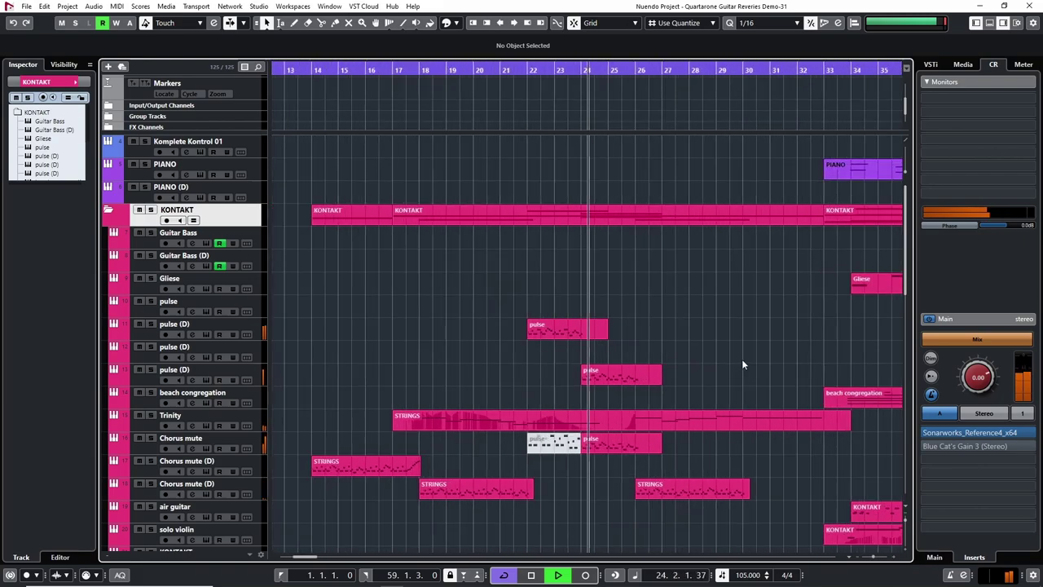
scroll(752, 352, up, 2)
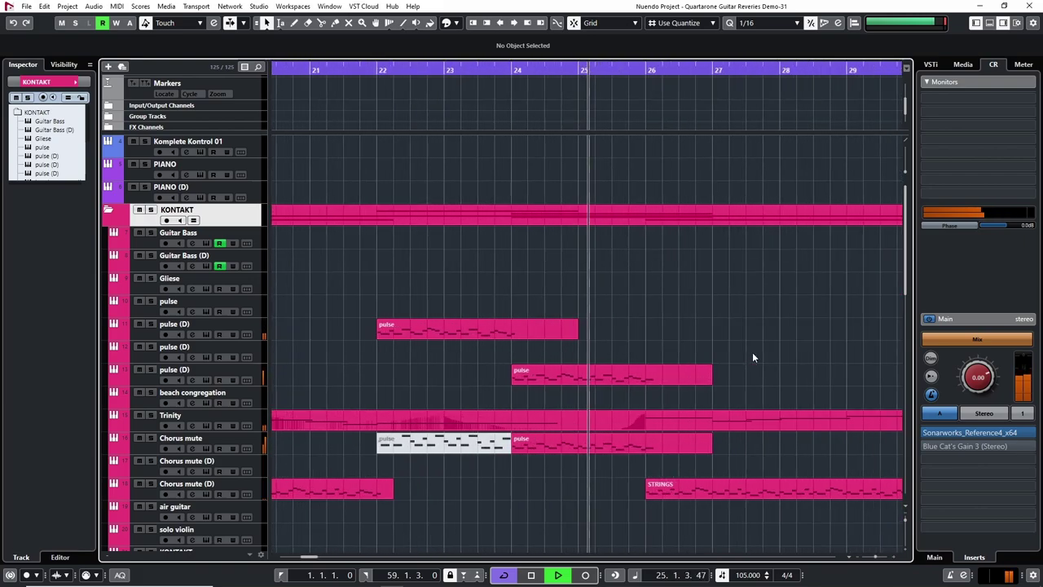
scroll(774, 369, down, 7)
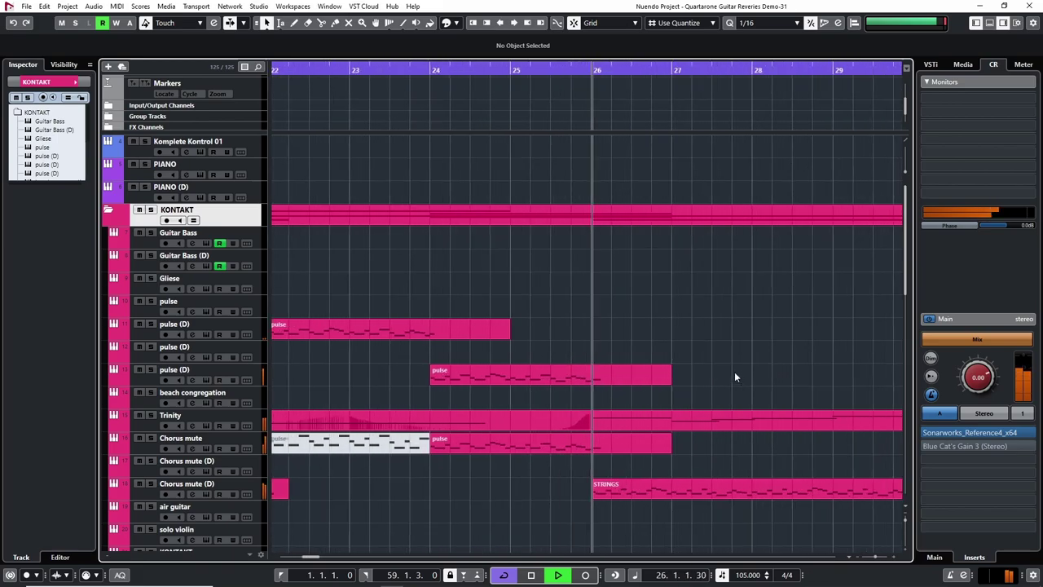
scroll(660, 366, up, 2)
scroll(586, 348, down, 5)
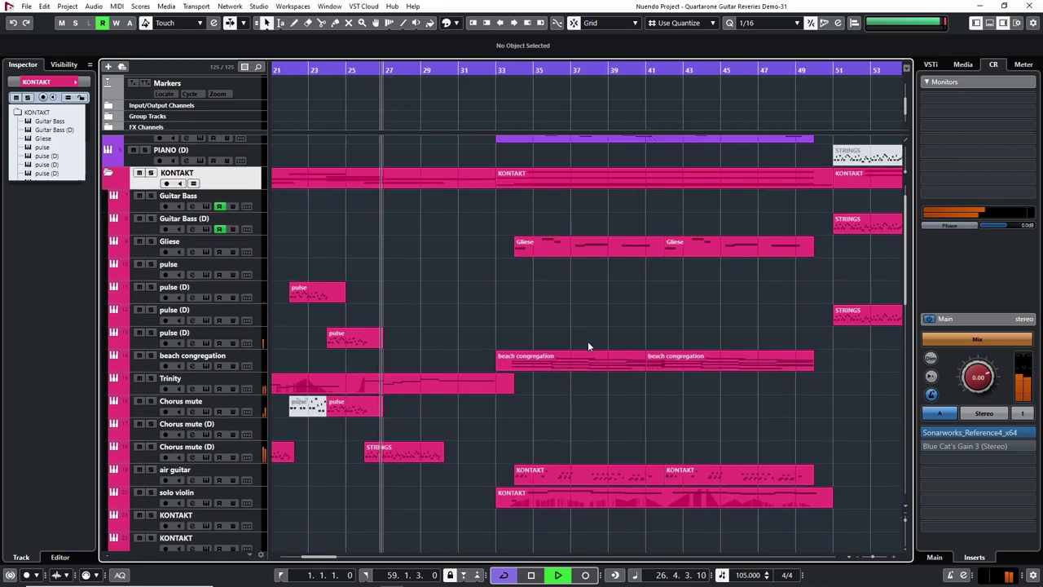
scroll(693, 361, up, 4)
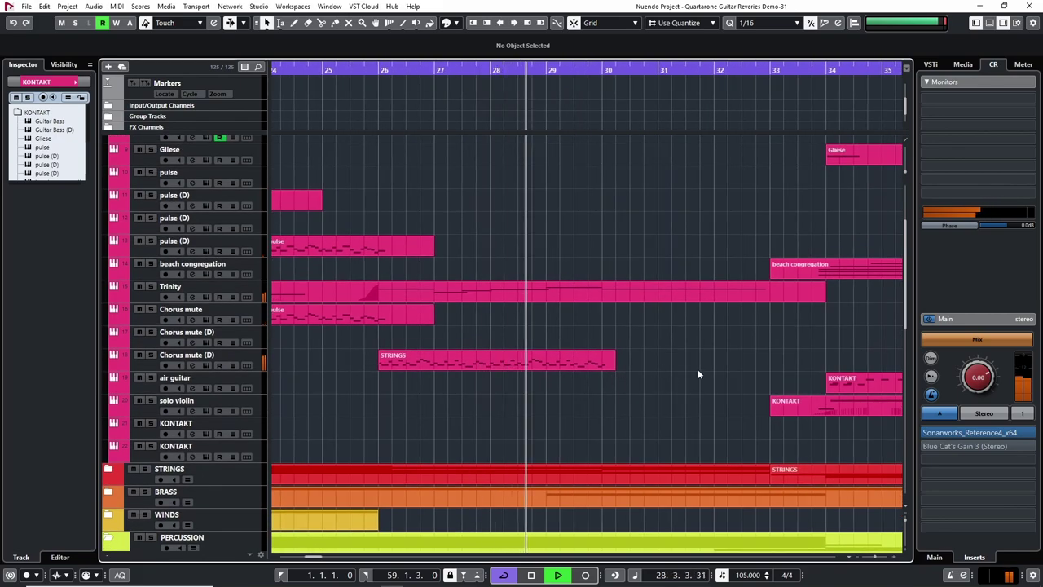
scroll(697, 370, down, 3)
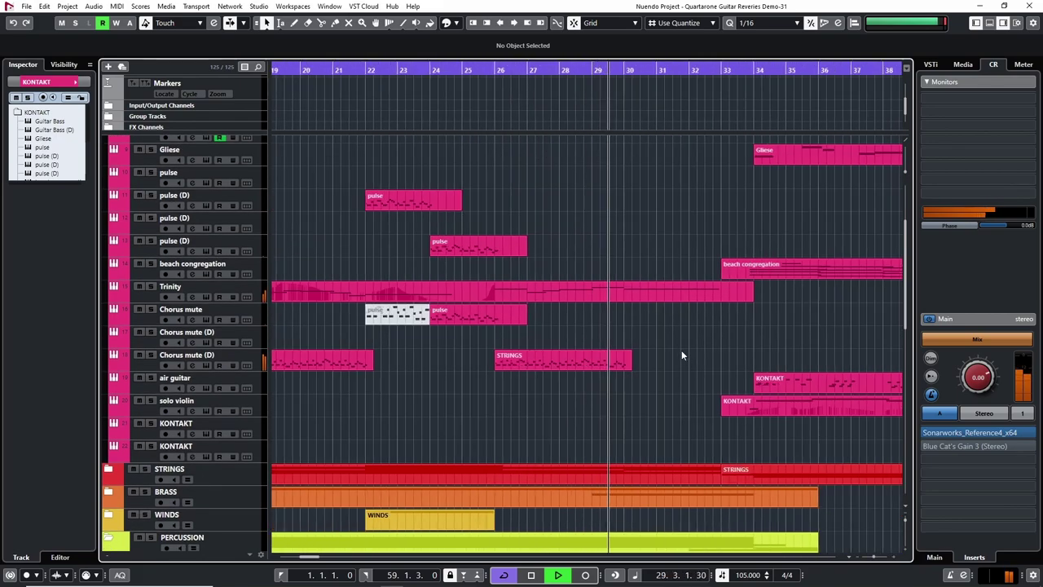
scroll(703, 347, right, 3)
scroll(510, 334, down, 5)
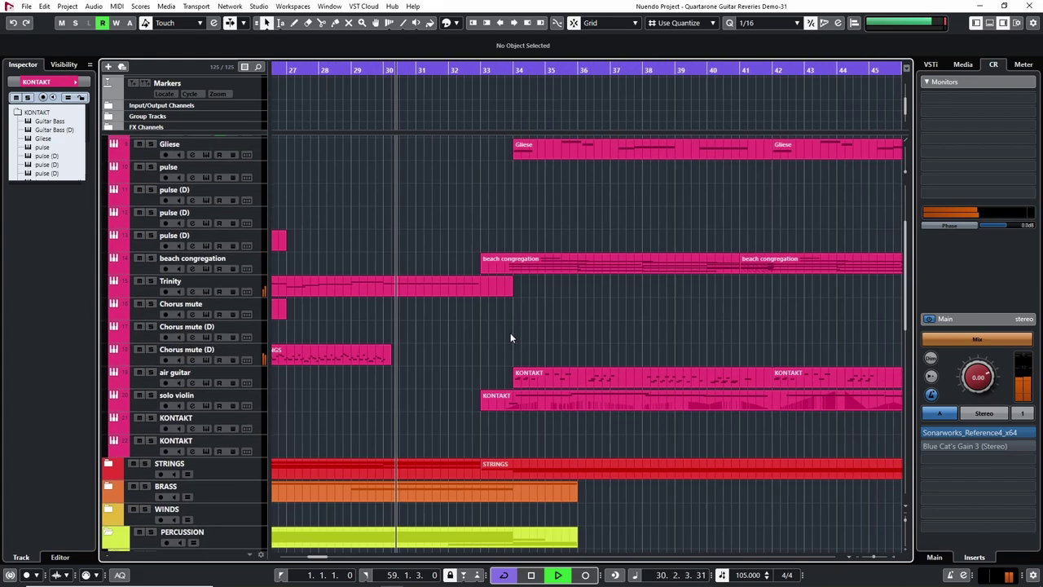
scroll(527, 340, down, 1)
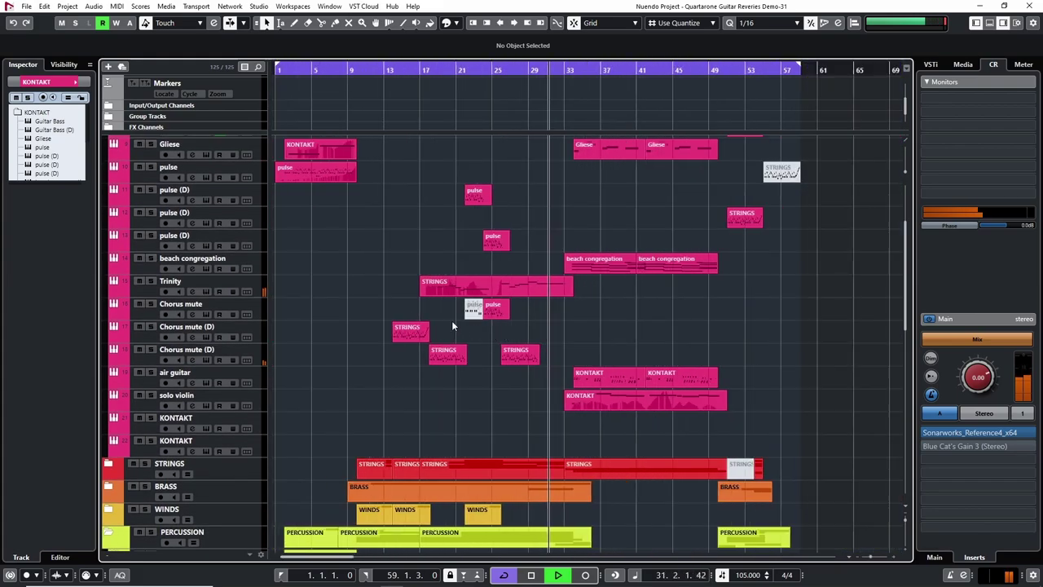
scroll(364, 365, up, 3)
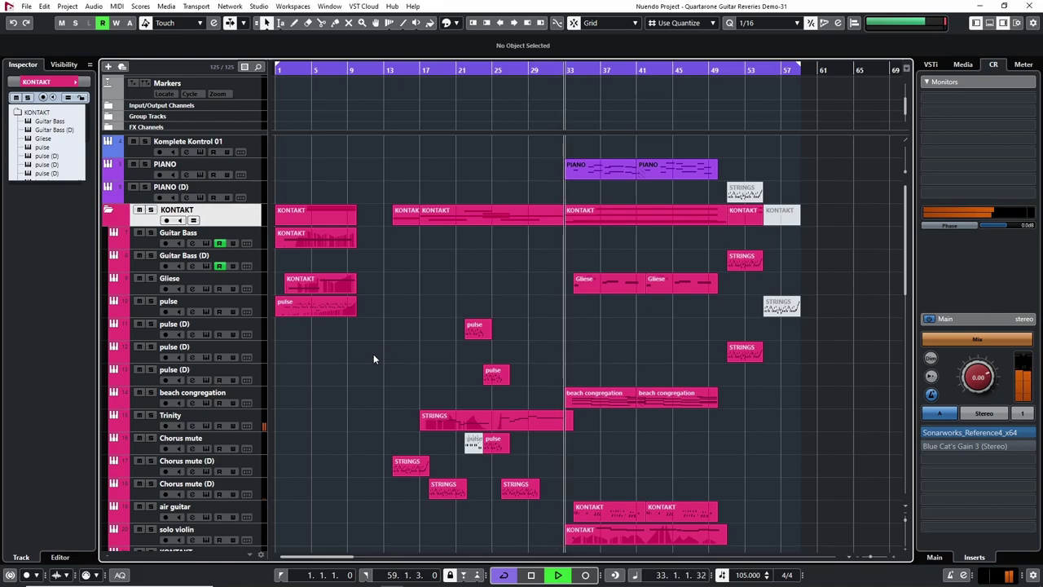
key(h)
key(h)
key(h)
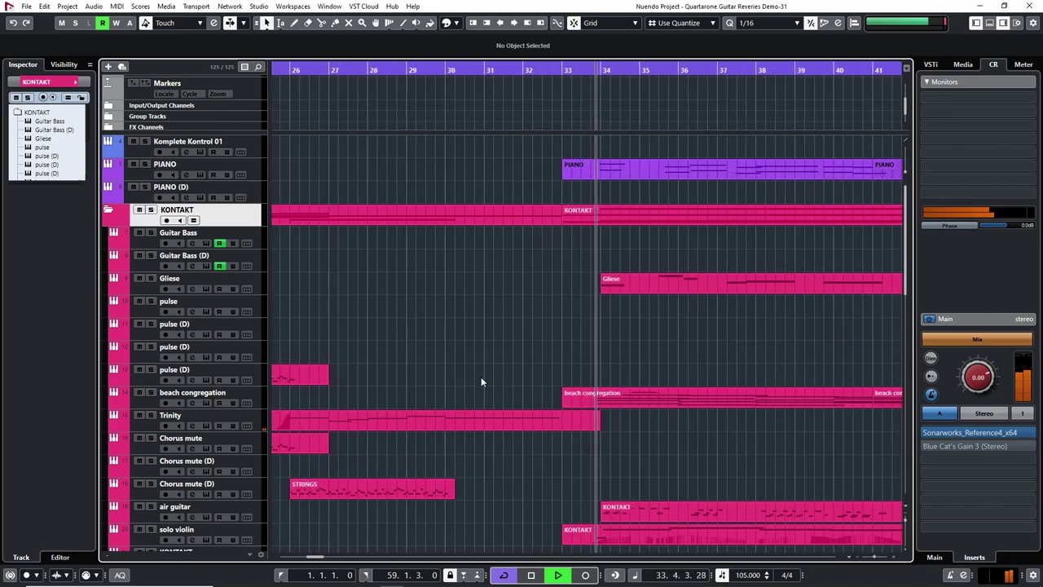
- Stop playback and collapse the KONTAKT, PERCUSSION and MISC folder tracks
key(space)
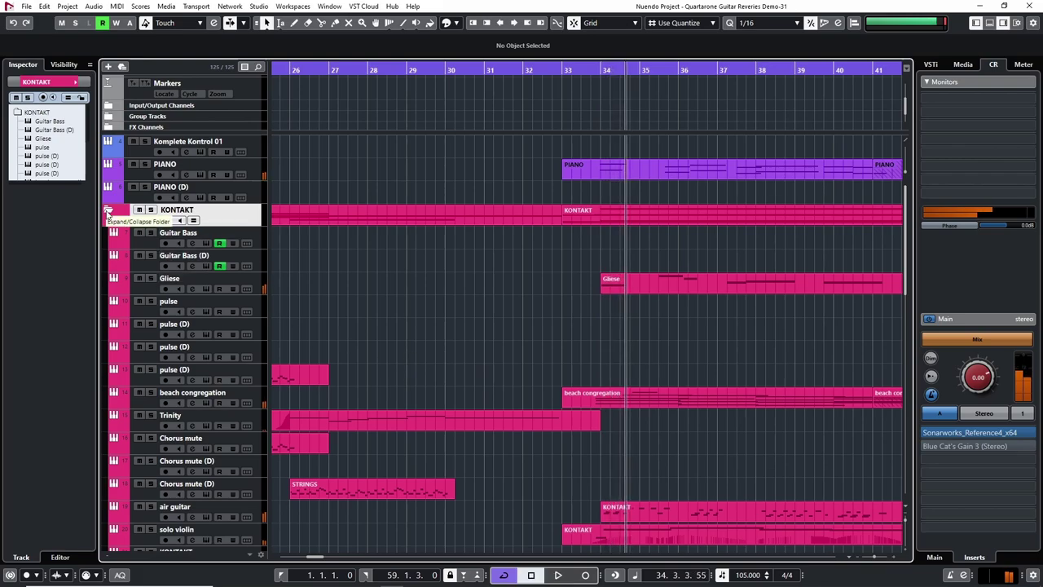
click(108, 210)
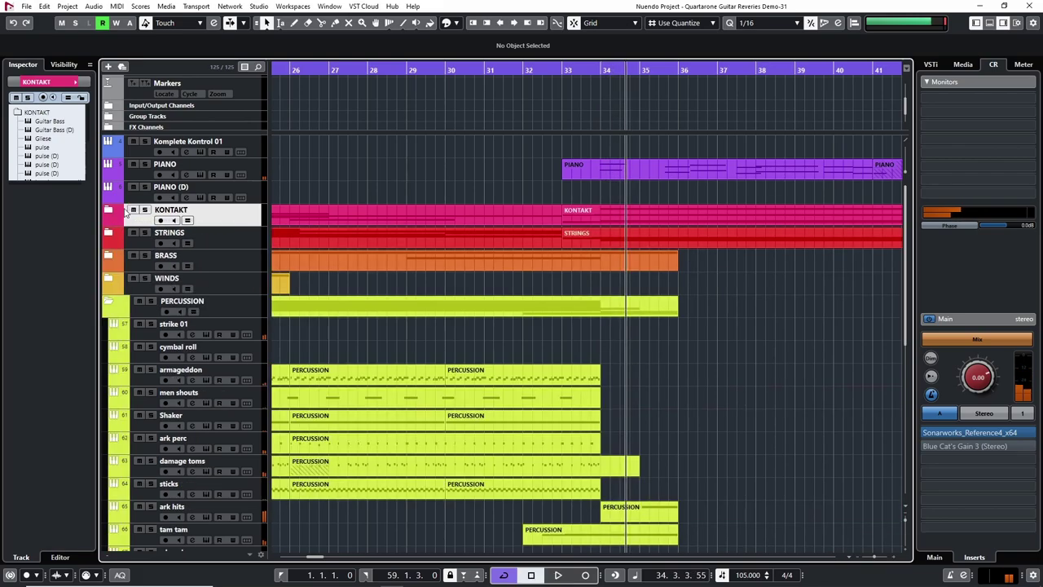
click(109, 302)
click(108, 392)
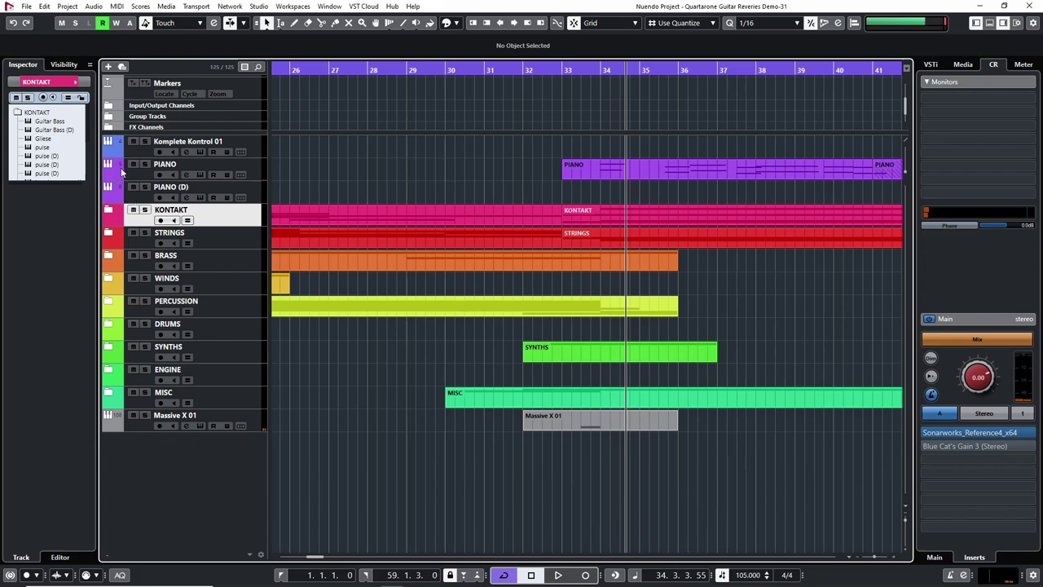
- Load 01 - Simple And Clean from the Guitar Reveries a - Guitars folder into the empty KONTAKT track below solo violin
click(108, 210)
scroll(245, 310, down, 3)
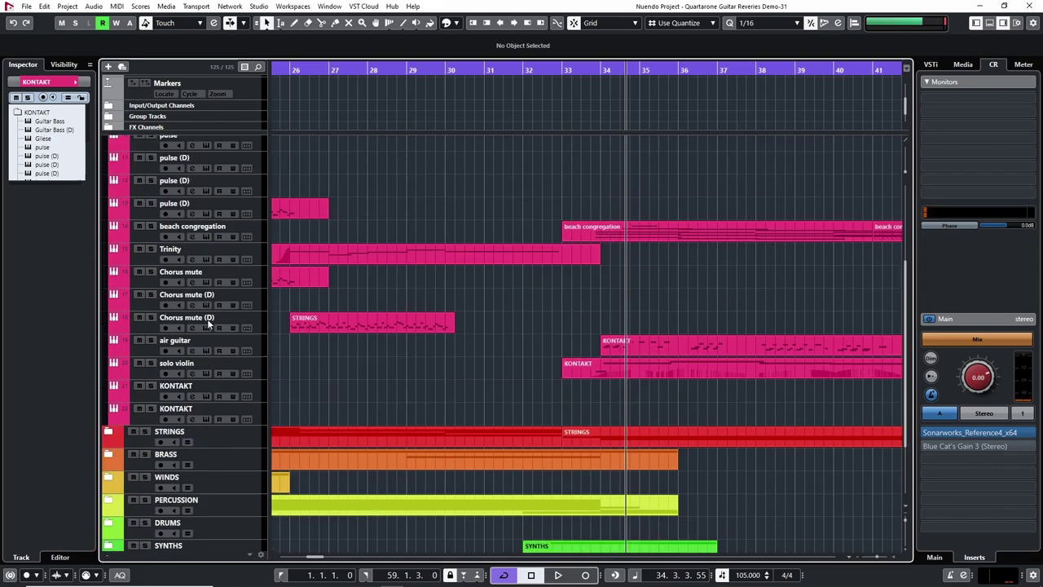
click(148, 393)
click(192, 396)
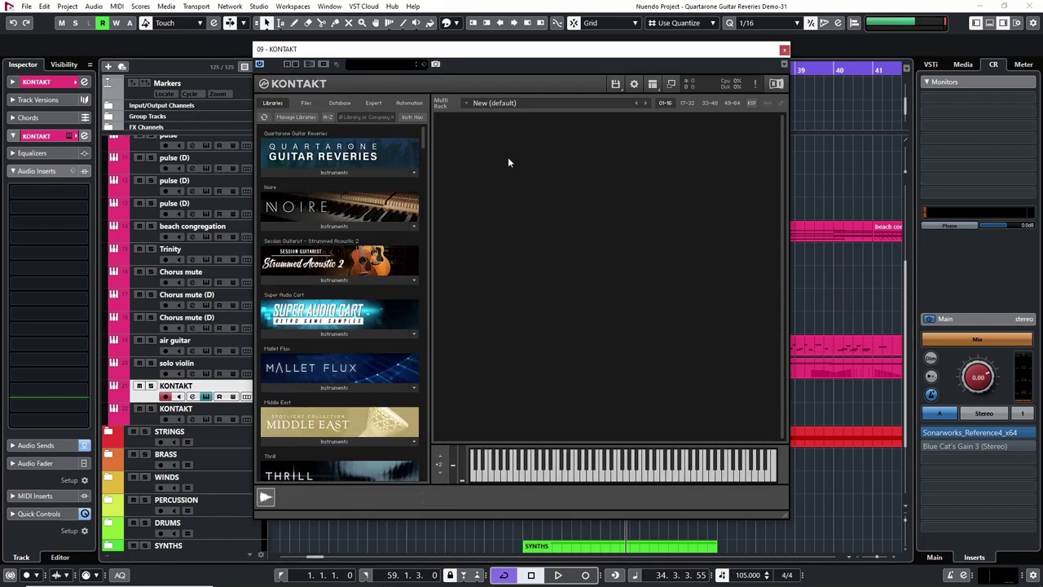
click(355, 171)
double_click(301, 185)
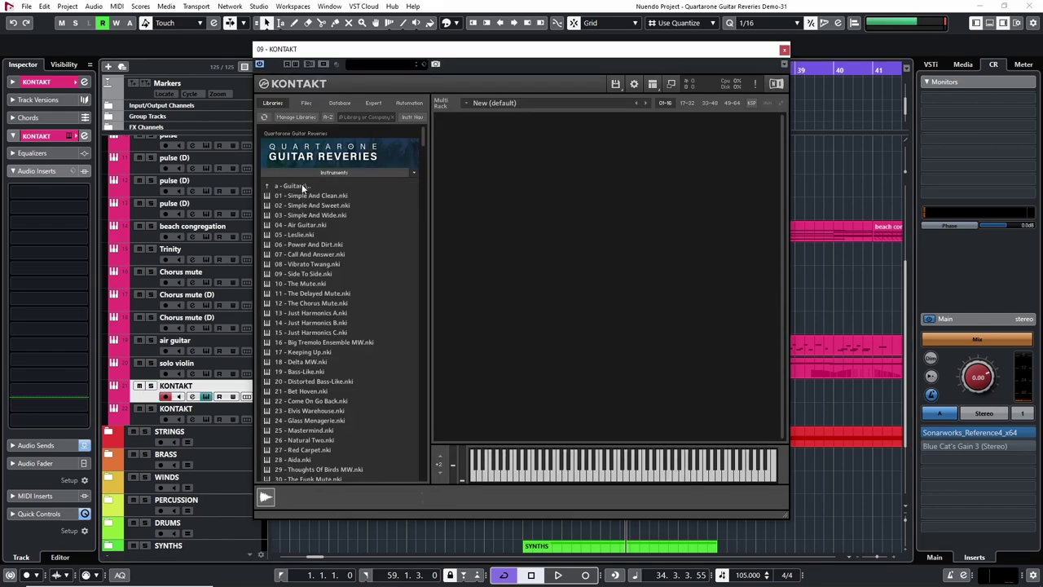
click(305, 195)
drag(680, 229, 681, 224)
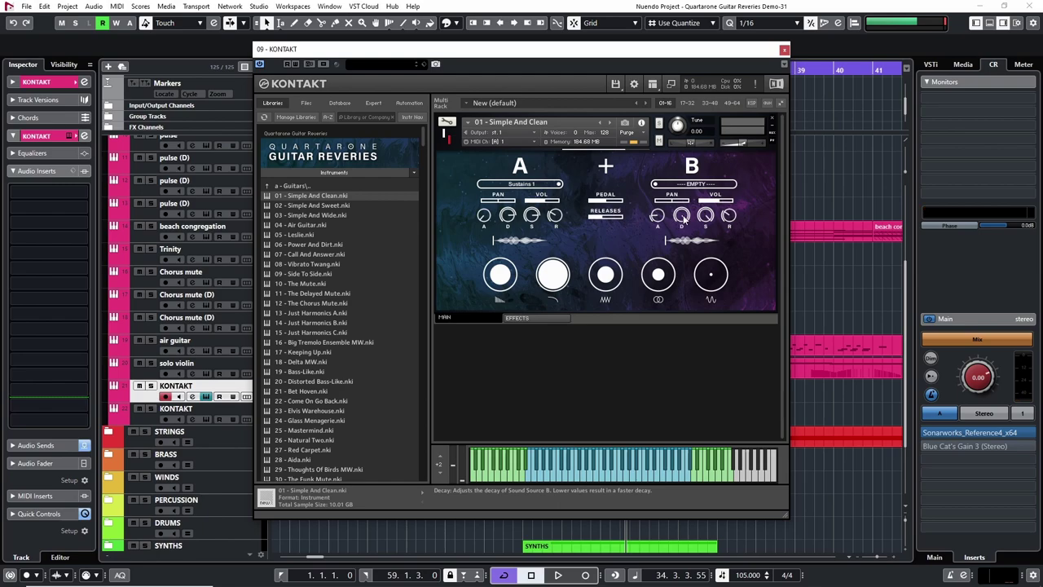
- Close the instrument window and inspect the inserts and sends of the channels across the MixConsole
key(F3)
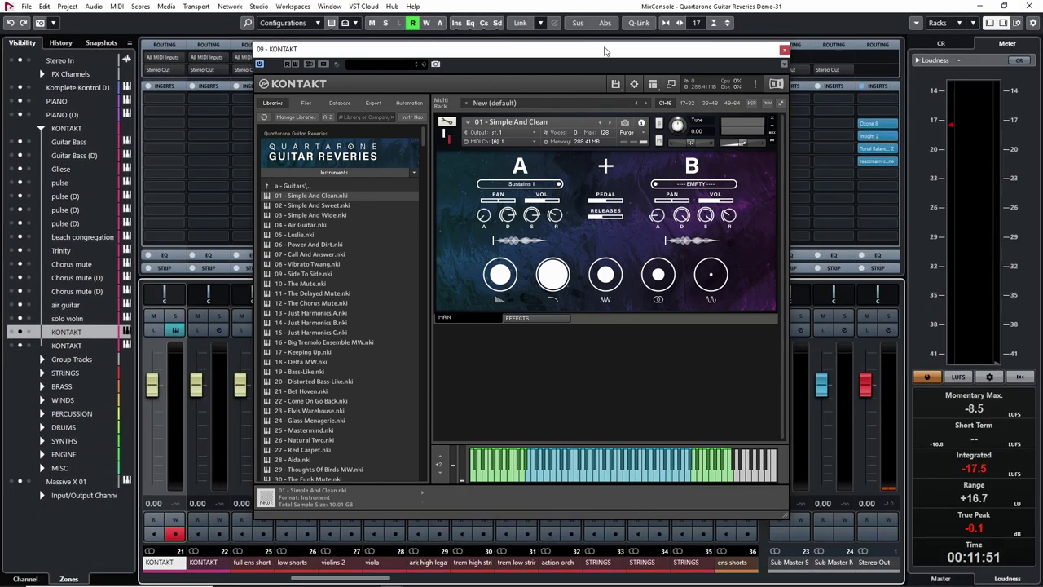
click(784, 50)
drag(343, 583, 874, 580)
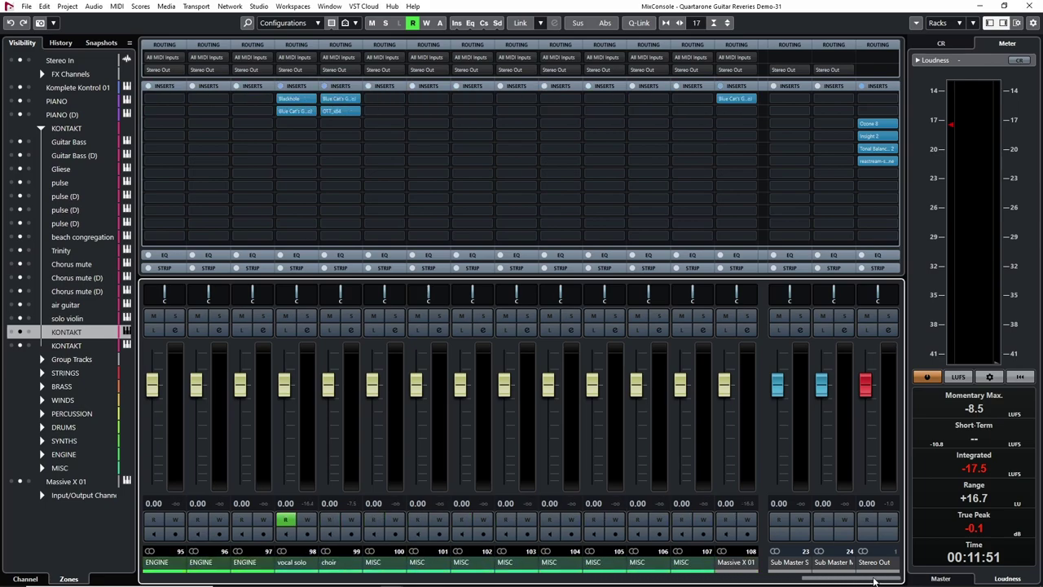
scroll(761, 203, down, 5)
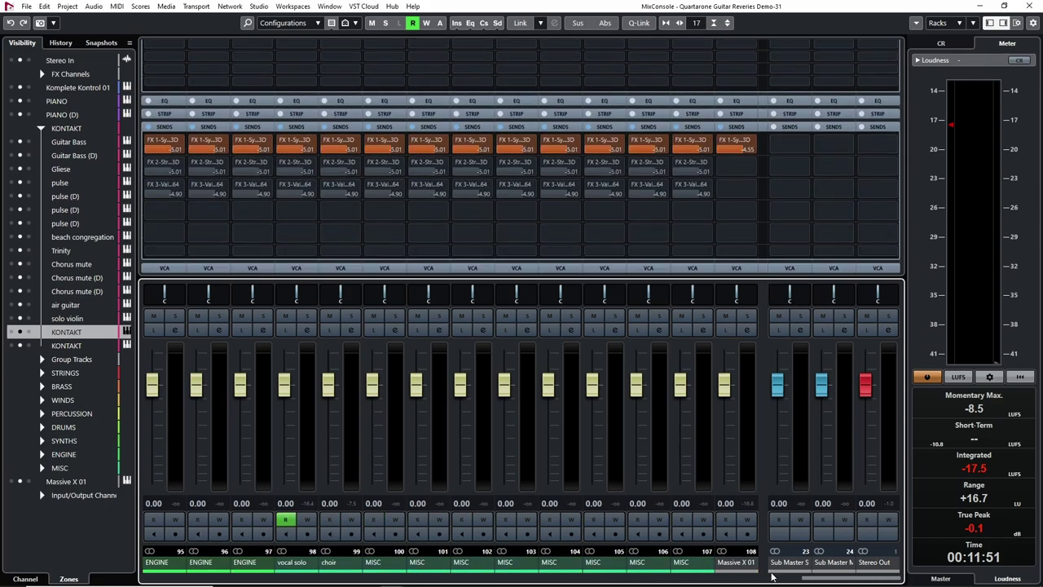
drag(833, 580, 137, 563)
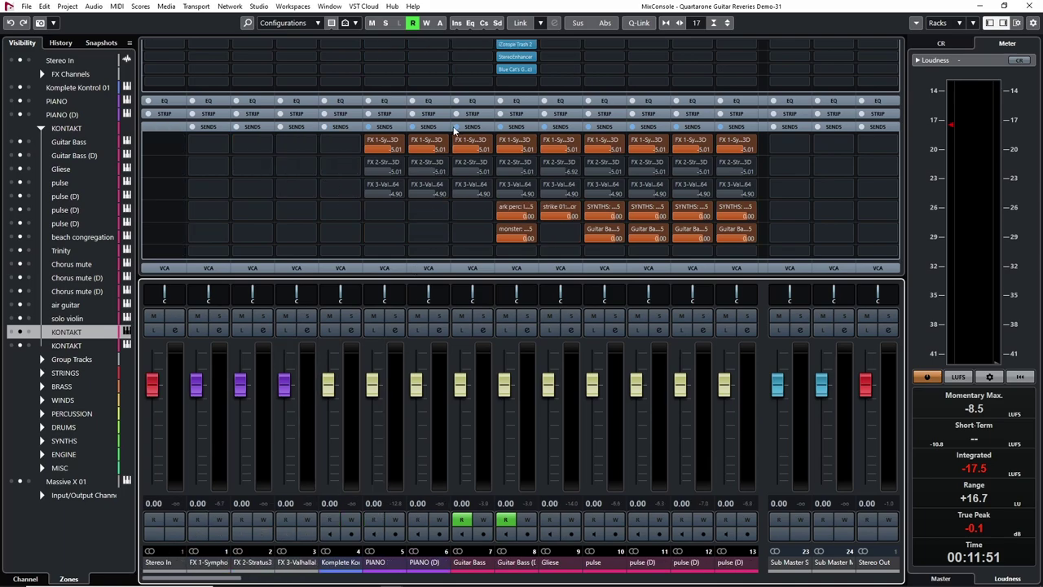
scroll(763, 204, up, 5)
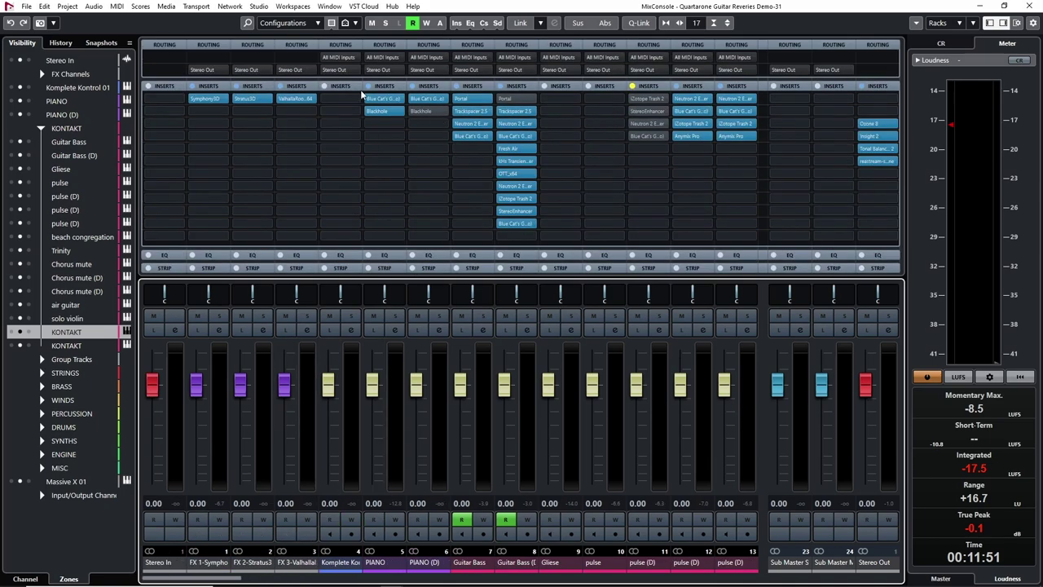
- View the Symphony3D reverb settings on the FX 1 channel, and return to the project window
click(205, 98)
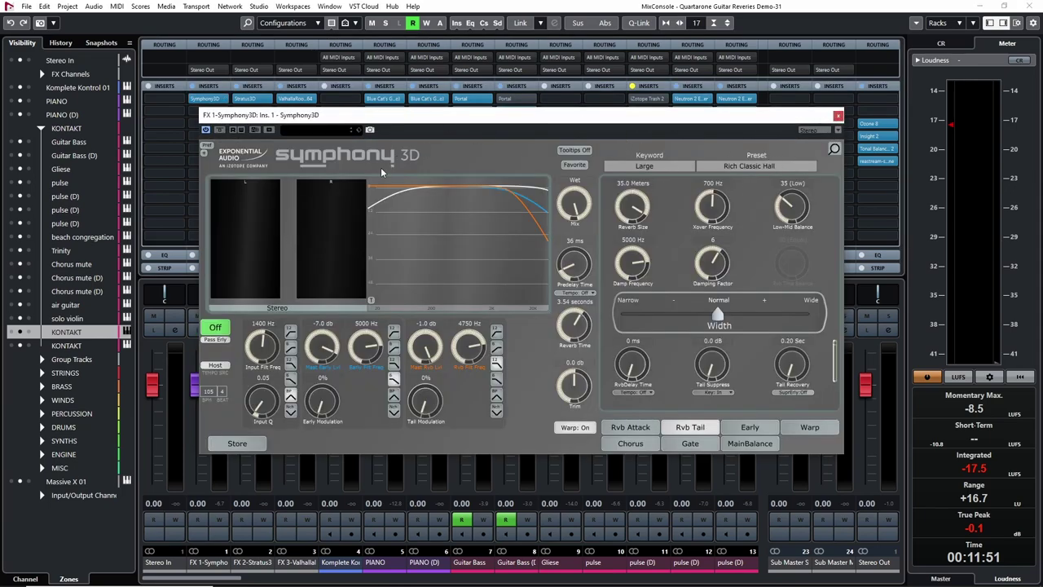
click(838, 116)
click(1028, 6)
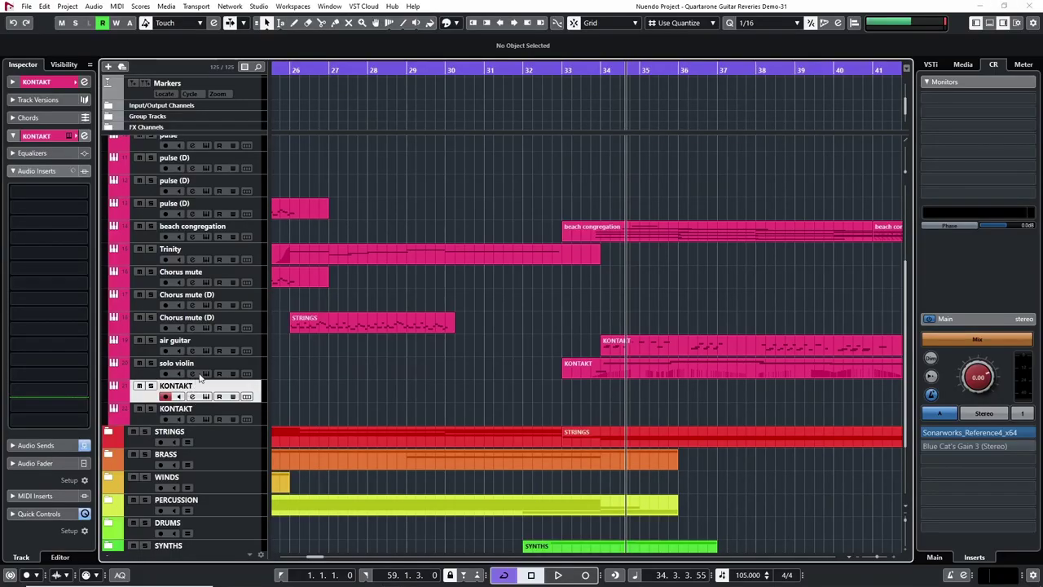
- Solo the selected KONTAKT channel in the MixConsole and deactivate its FX 1 Symphony3D send
key(F3)
drag(216, 582, 332, 584)
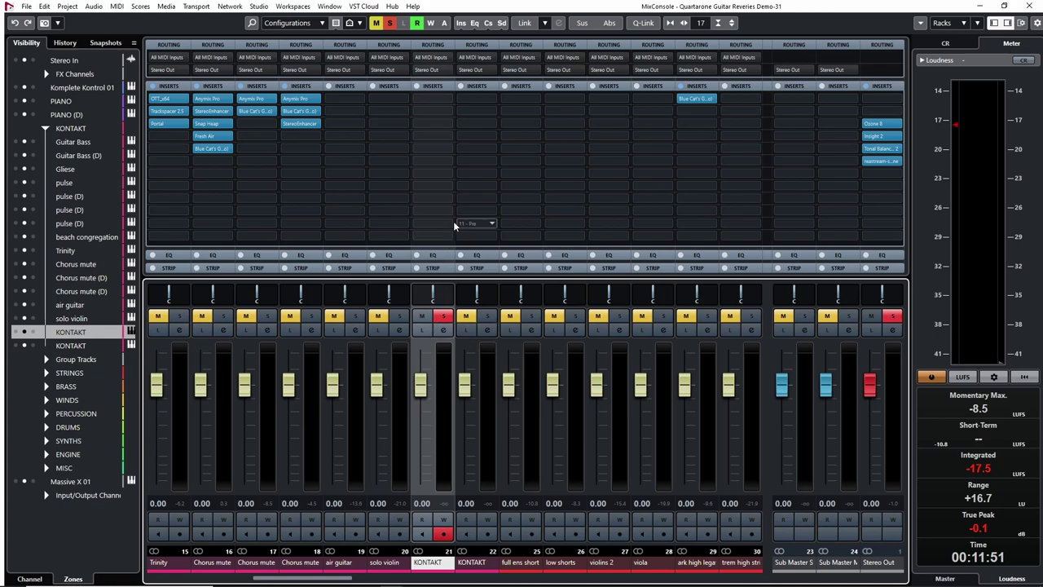
scroll(768, 197, down, 4)
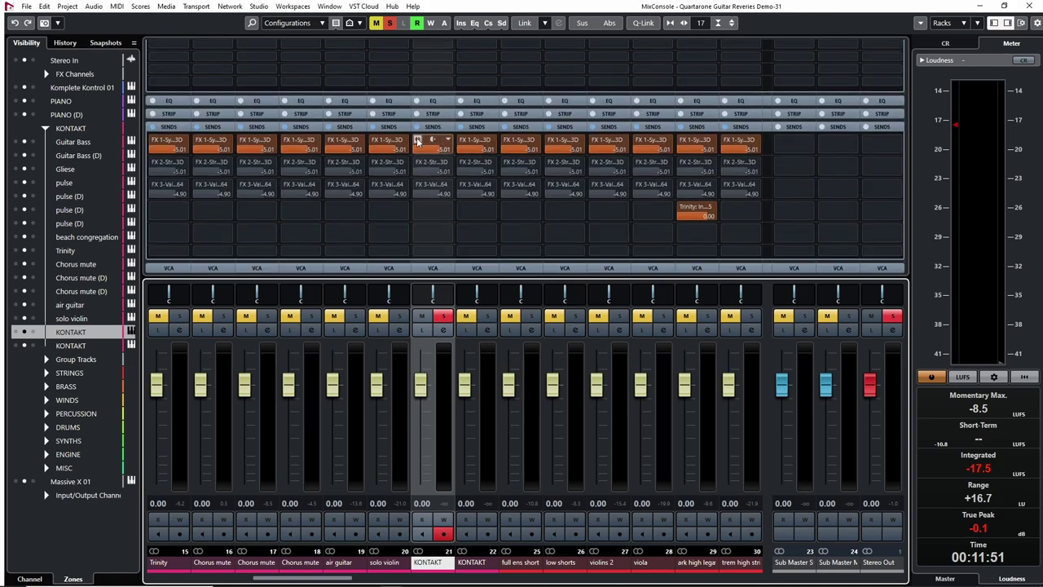
click(417, 140)
click(981, 6)
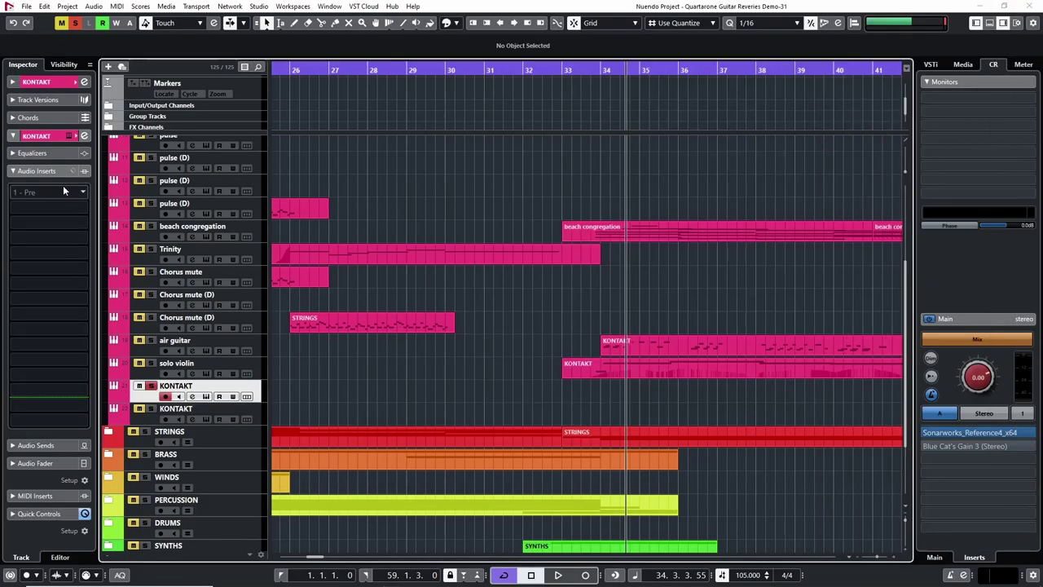
- Reopen the soloed KONTAKT track's instrument and open the a - Guitars folder of the Guitar Reveries library
click(206, 396)
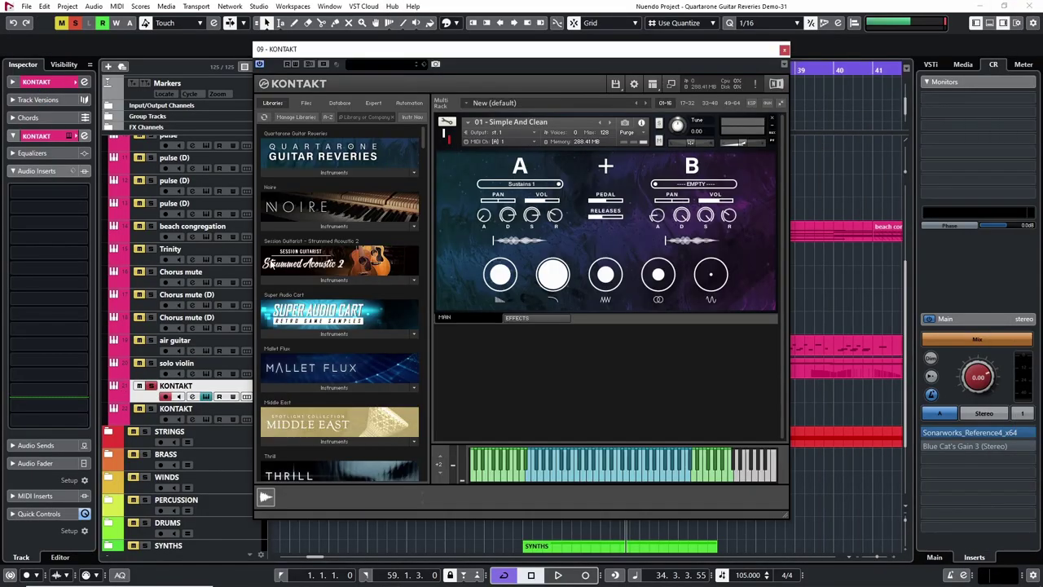
click(357, 171)
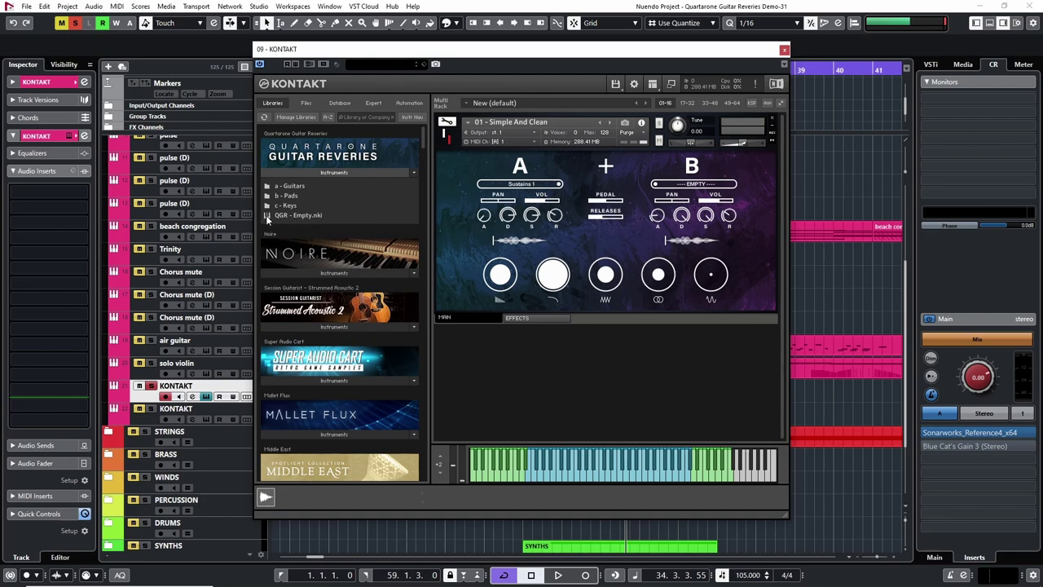
scroll(172, 241, up, 3)
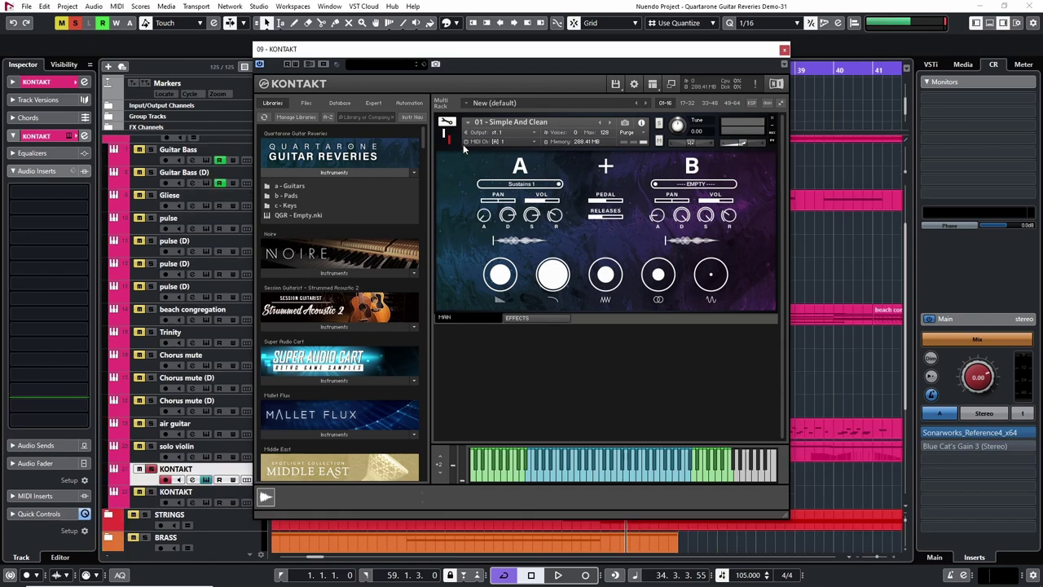
drag(585, 51, 653, 64)
click(354, 199)
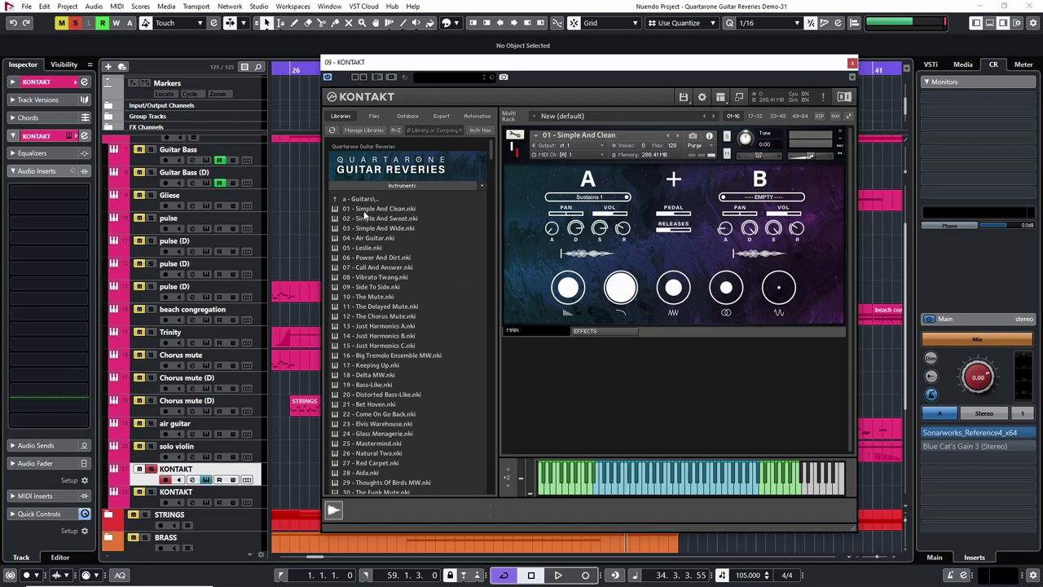
- Select 01 - Simple And Clean.nki in the library list and purge all samples of the loaded instrument
click(378, 212)
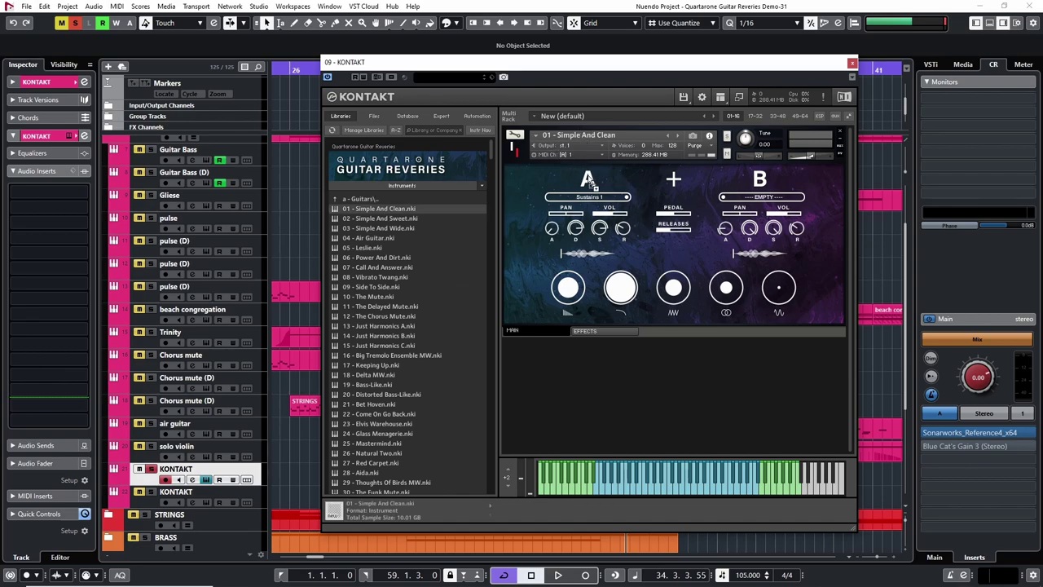
click(698, 145)
click(711, 180)
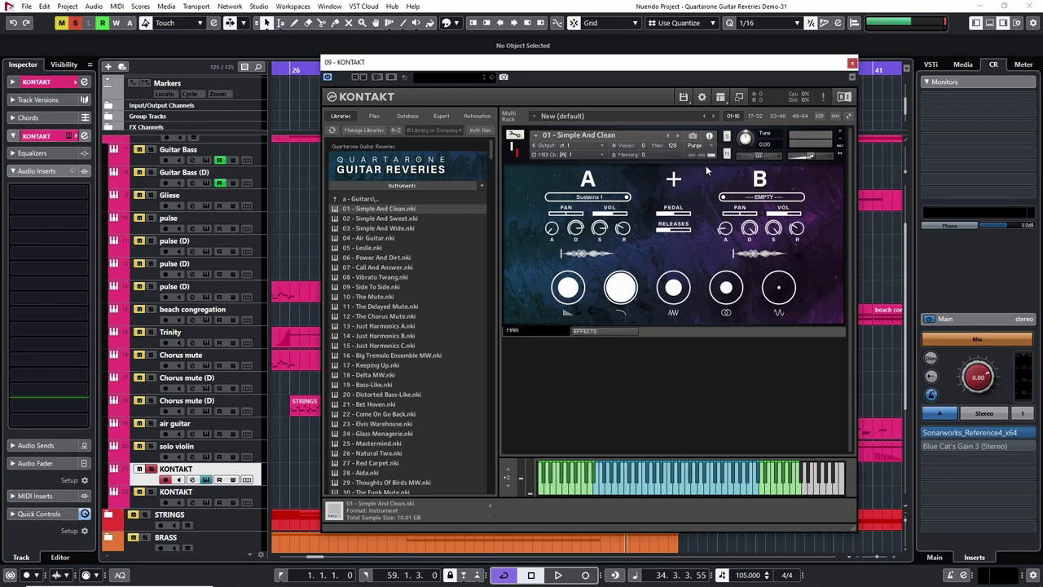
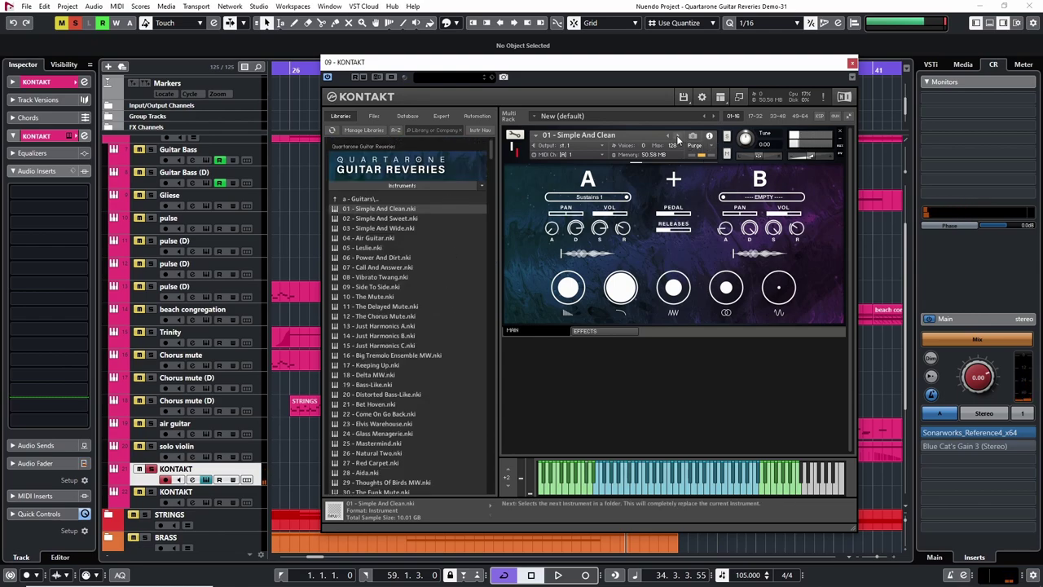
- Audition the 05 - Leslie patch, and replace it with 09 - Side To Side from the guitars folder
click(372, 246)
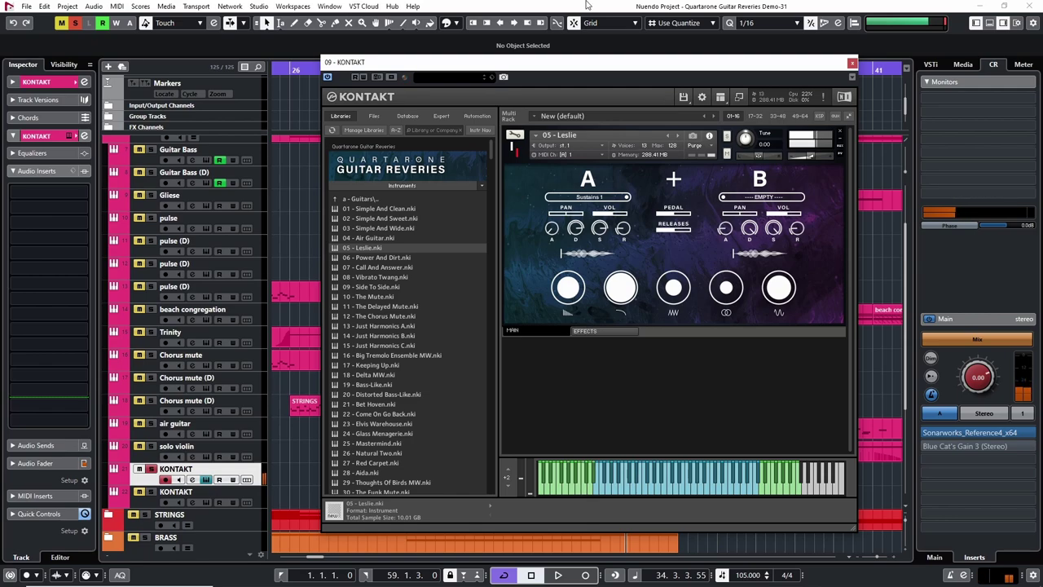
click(390, 286)
drag(609, 291, 610, 291)
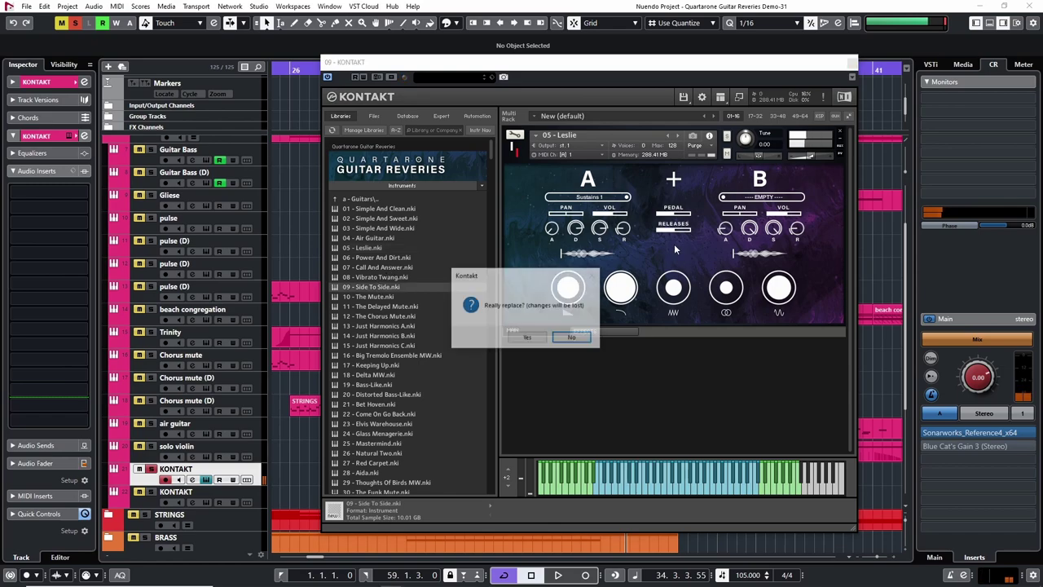
click(527, 335)
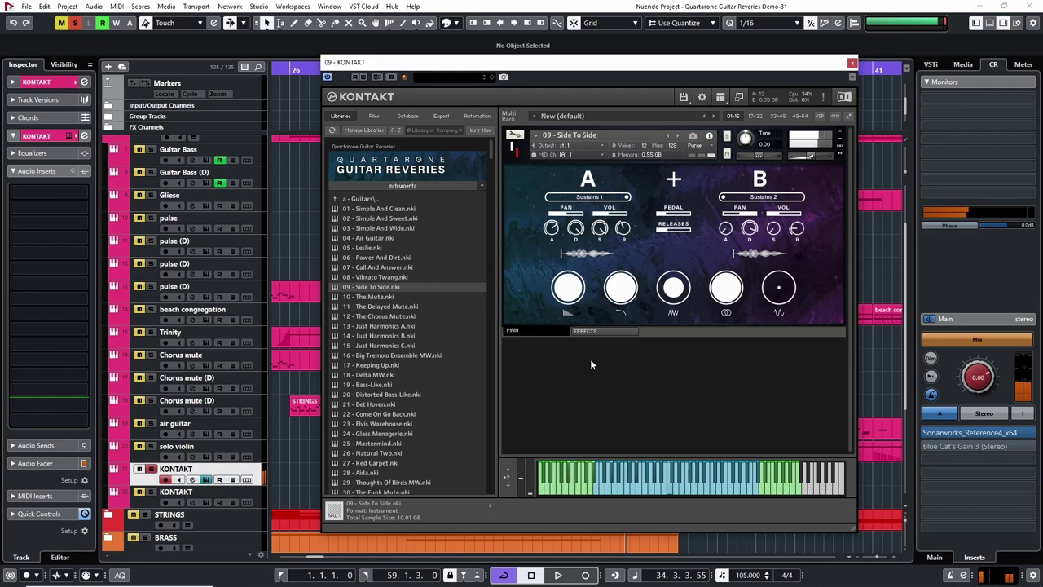
- Load 16 - Big Tremolo Ensemble MW to audition it, and replace it with the 22 - Come On Go Back patch
double_click(377, 354)
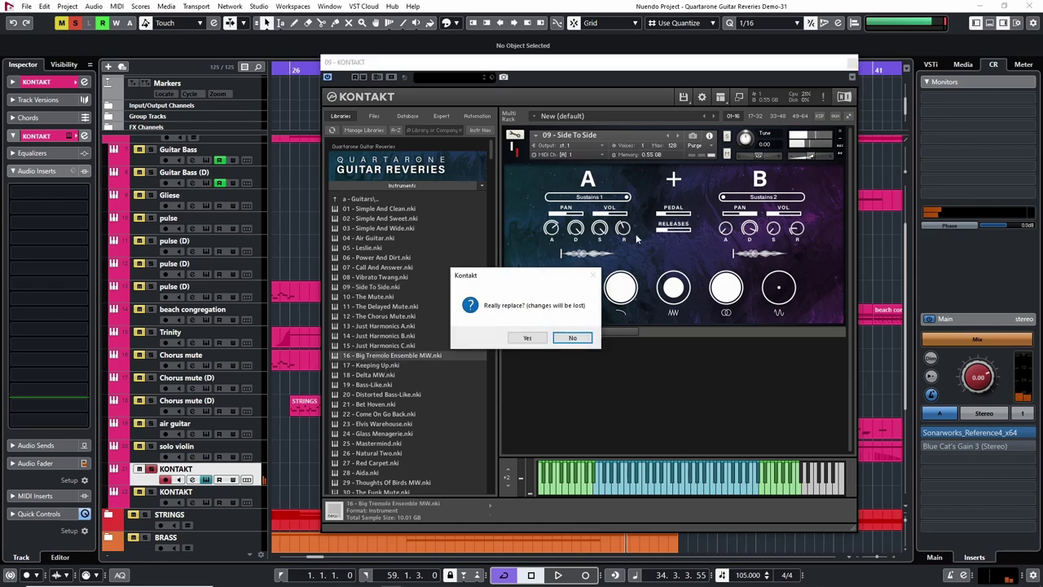
click(525, 339)
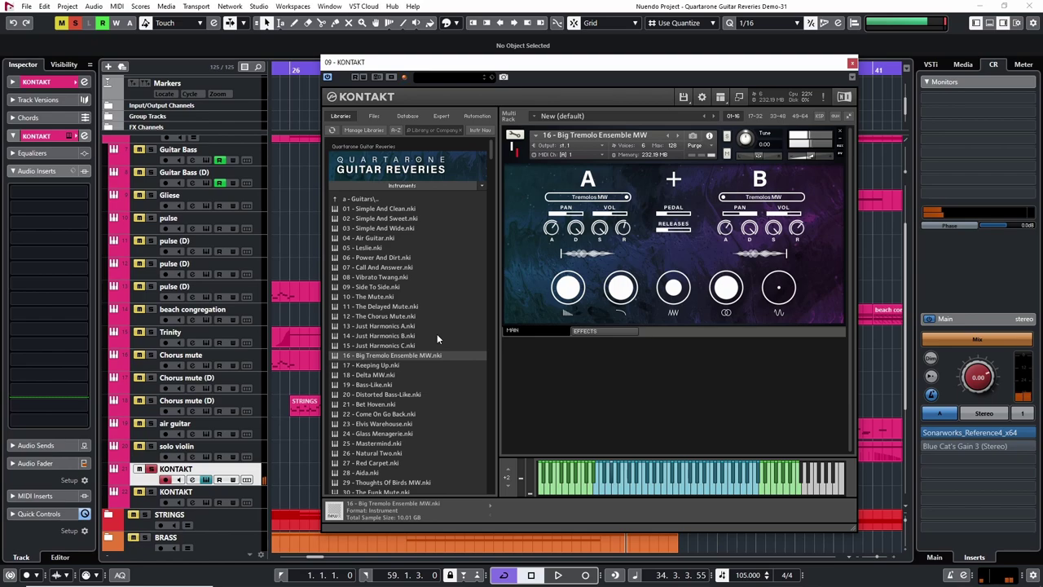
double_click(382, 415)
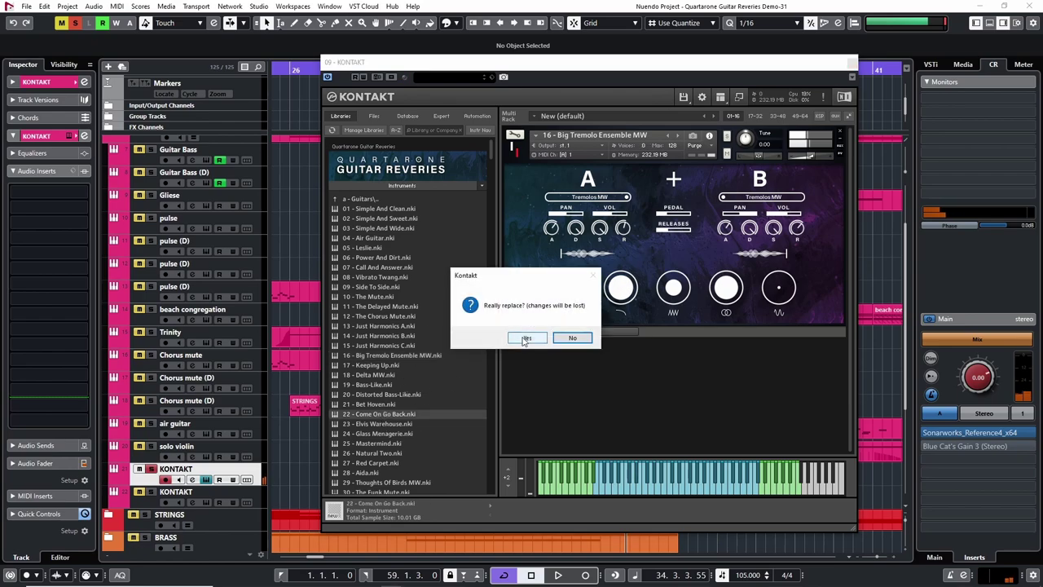
click(525, 339)
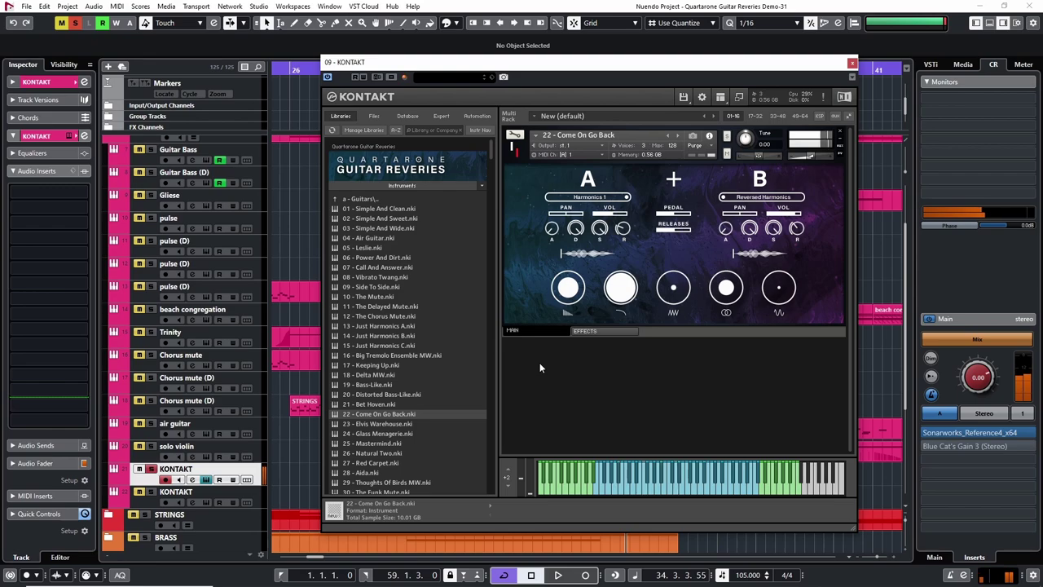
- Load the 27 - Red Carpet guitar patch to audition it, and replace it with 28 - Aida
scroll(387, 398, down, 2)
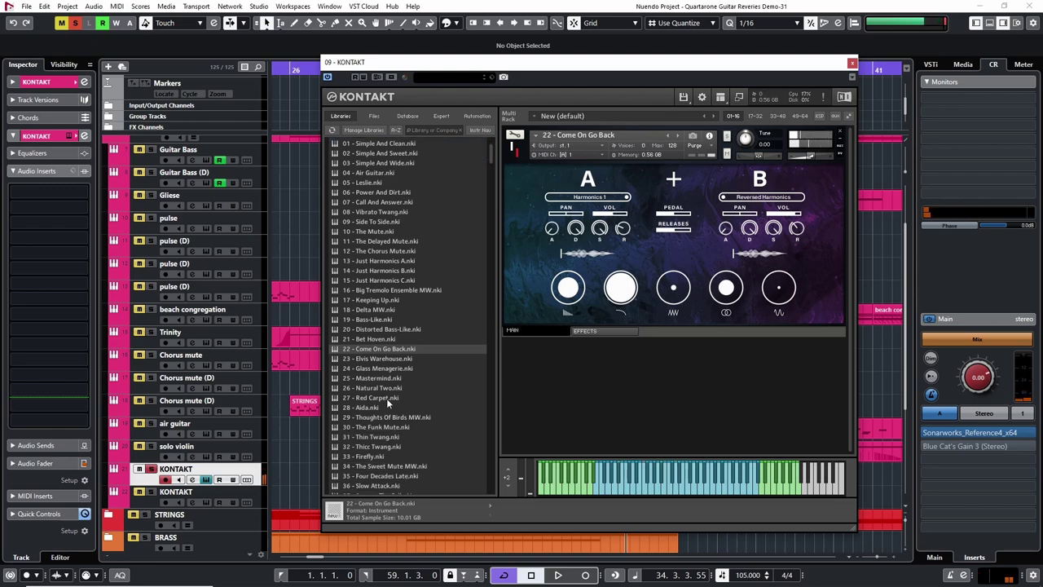
double_click(387, 398)
click(531, 347)
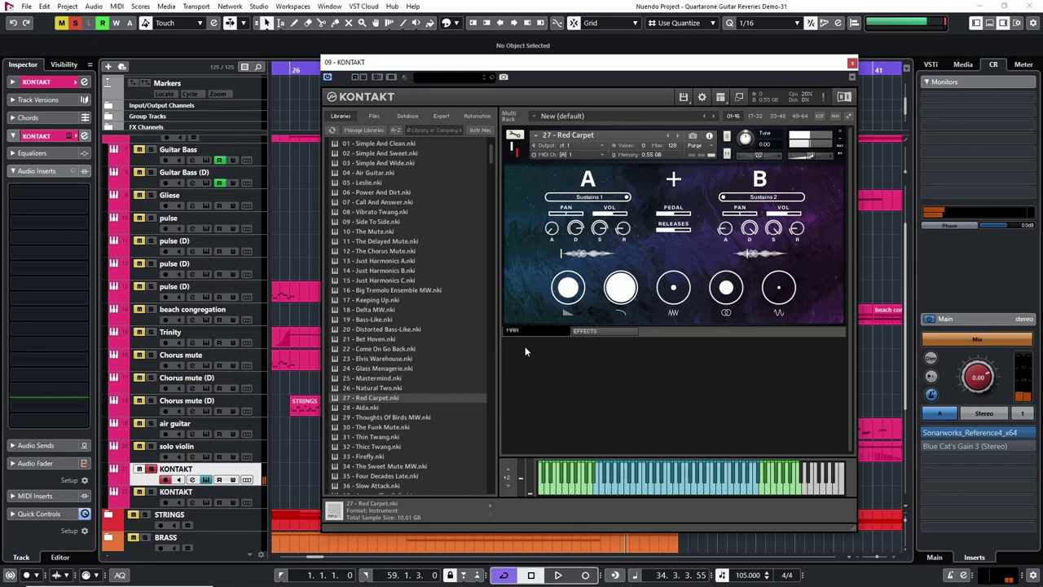
click(364, 408)
click(532, 344)
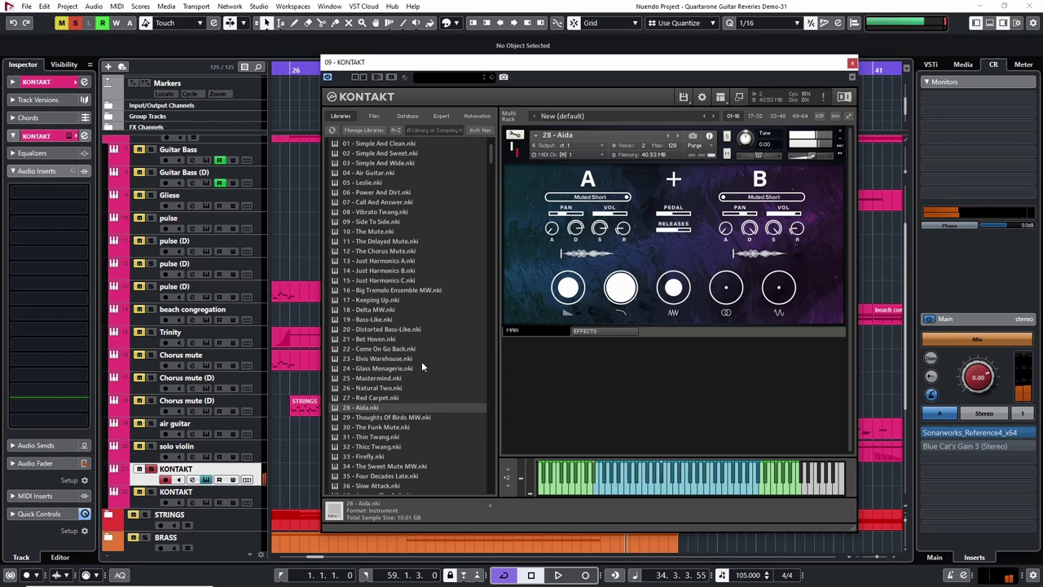
- Audition the 31 - Thin Twang guitar patch, and replace it with 35 - Four Decades Late
scroll(390, 415, down, 1)
double_click(384, 405)
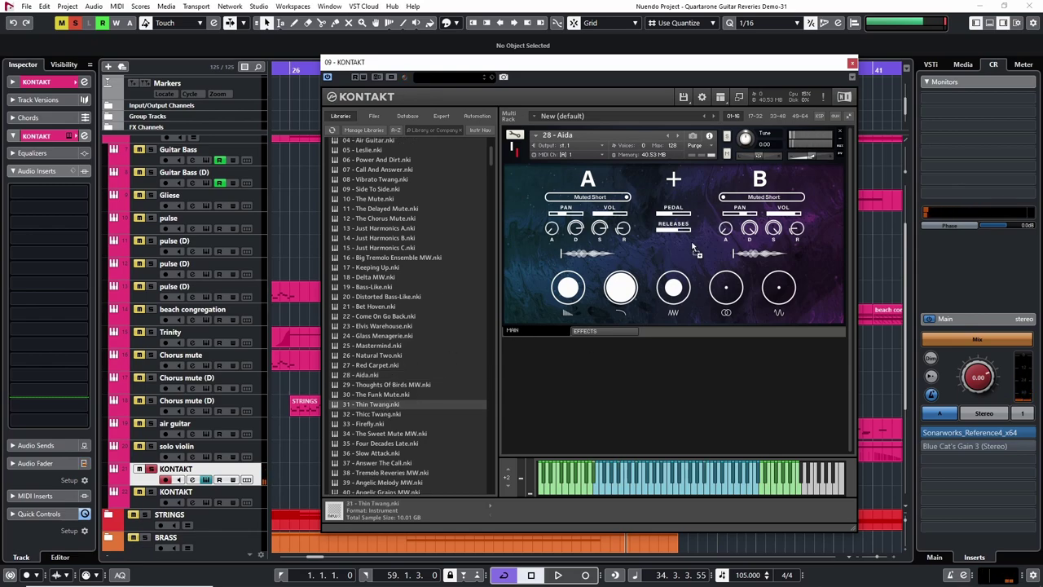
click(568, 340)
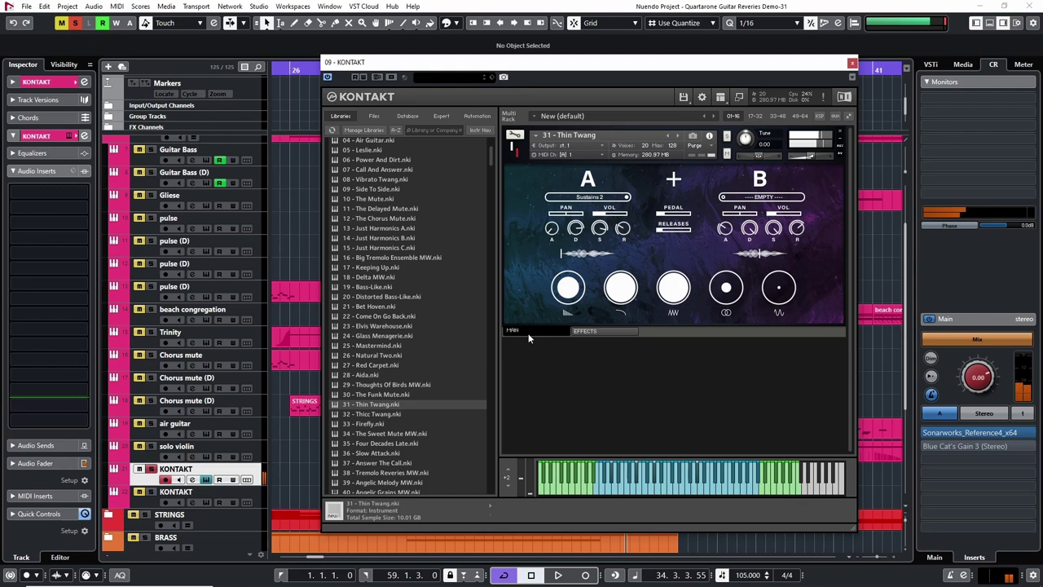
scroll(417, 384, down, 1)
scroll(418, 387, down, 1)
double_click(400, 412)
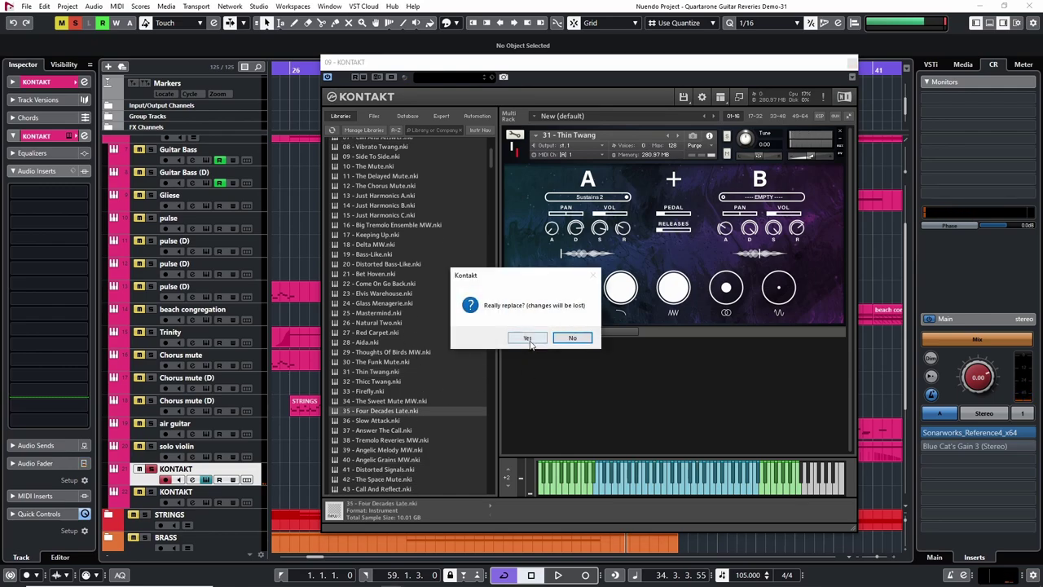
click(528, 338)
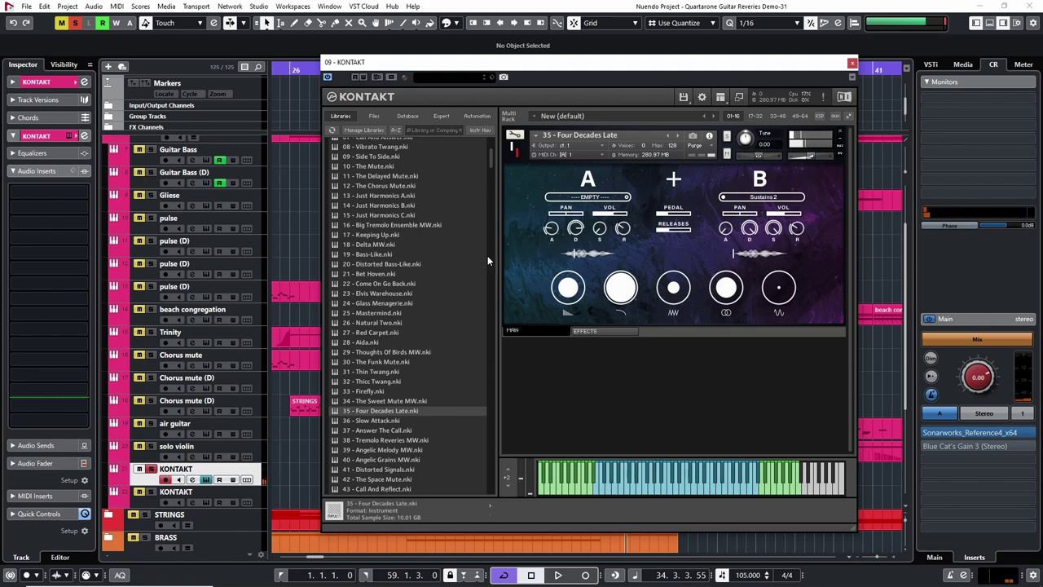
- Leave the a - Guitars folder and open the b - Pads folder of the Guitar Reveries library
scroll(440, 228, up, 5)
scroll(396, 256, down, 10)
scroll(392, 301, up, 3)
scroll(391, 301, up, 5)
click(367, 198)
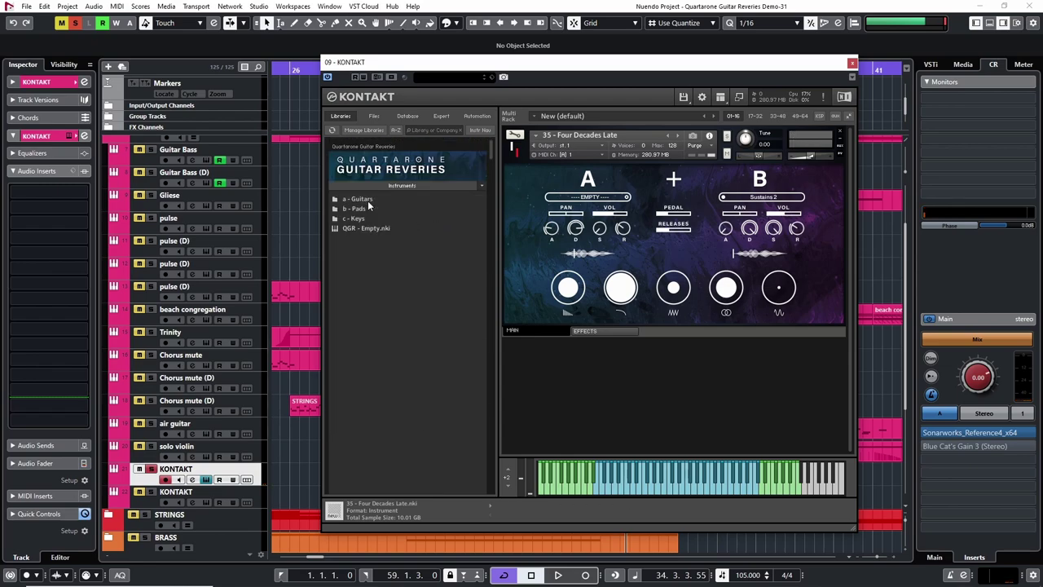
click(360, 210)
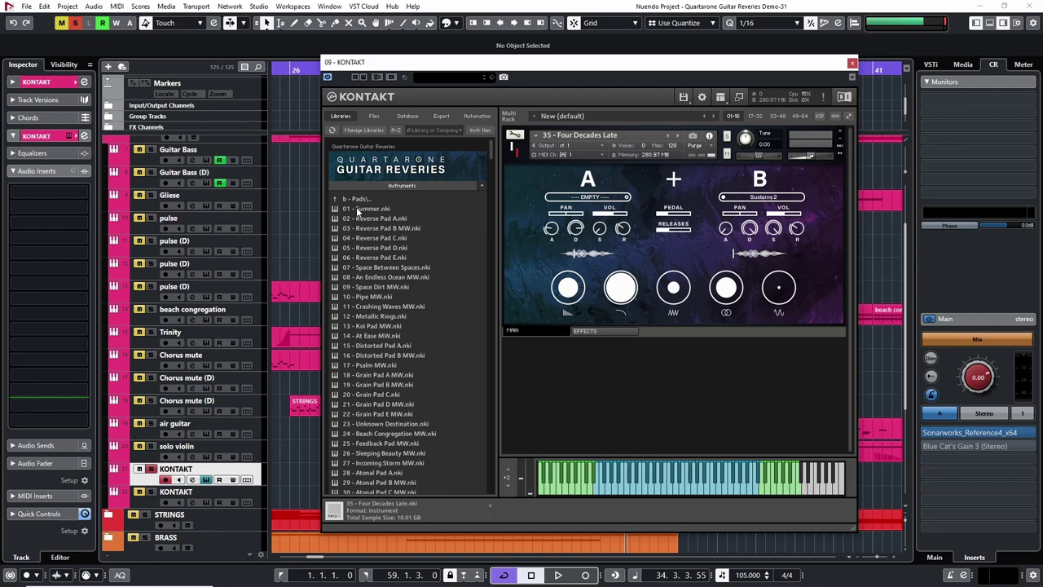
- Replace the loaded guitar patch with the pad 01 - Summer to audition it, followed by 07 - Space Between Spaces
scroll(384, 264, down, 2)
scroll(384, 264, up, 3)
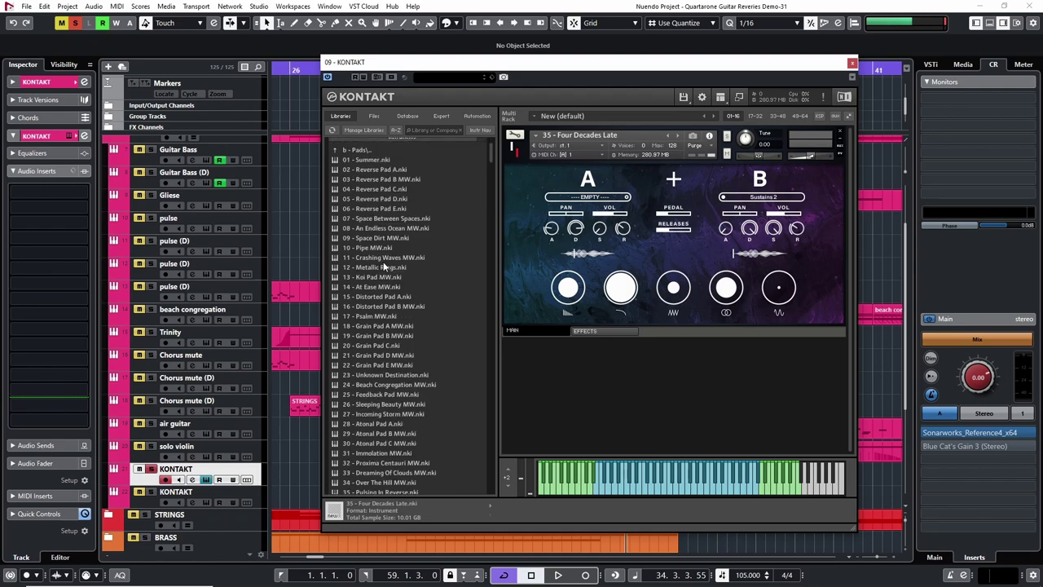
scroll(367, 244, up, 1)
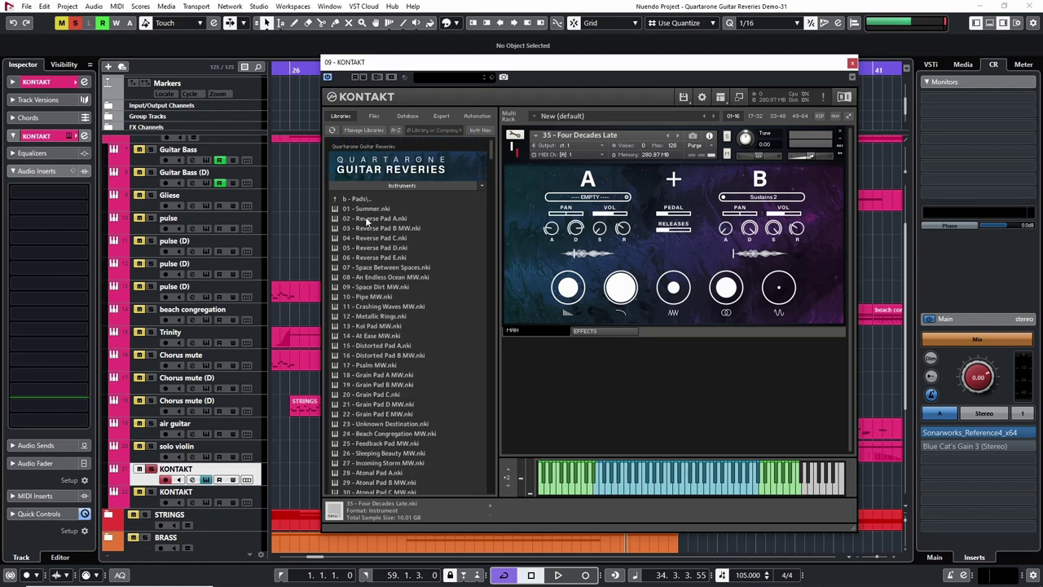
drag(366, 209, 697, 214)
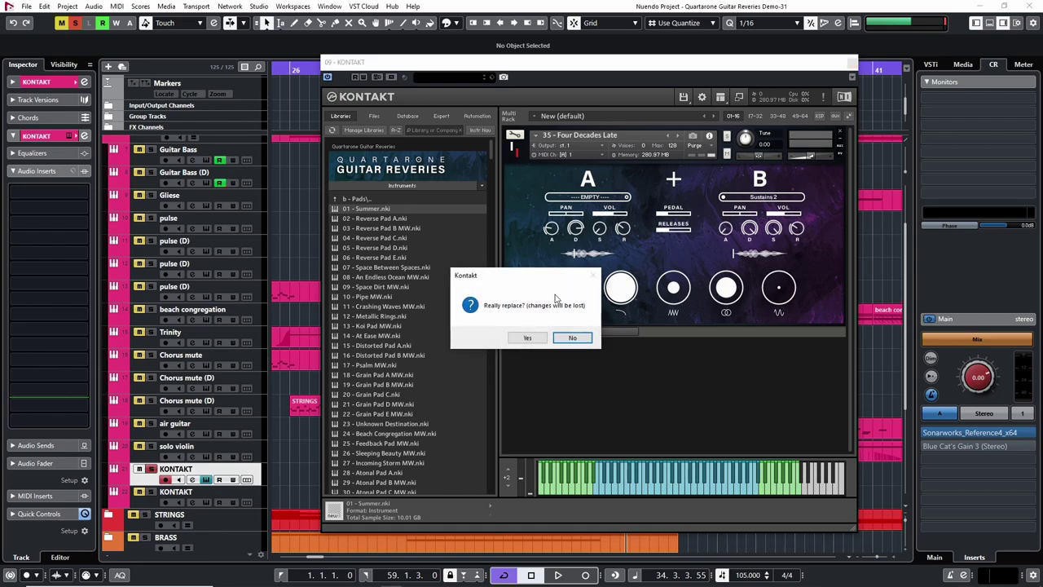
click(528, 337)
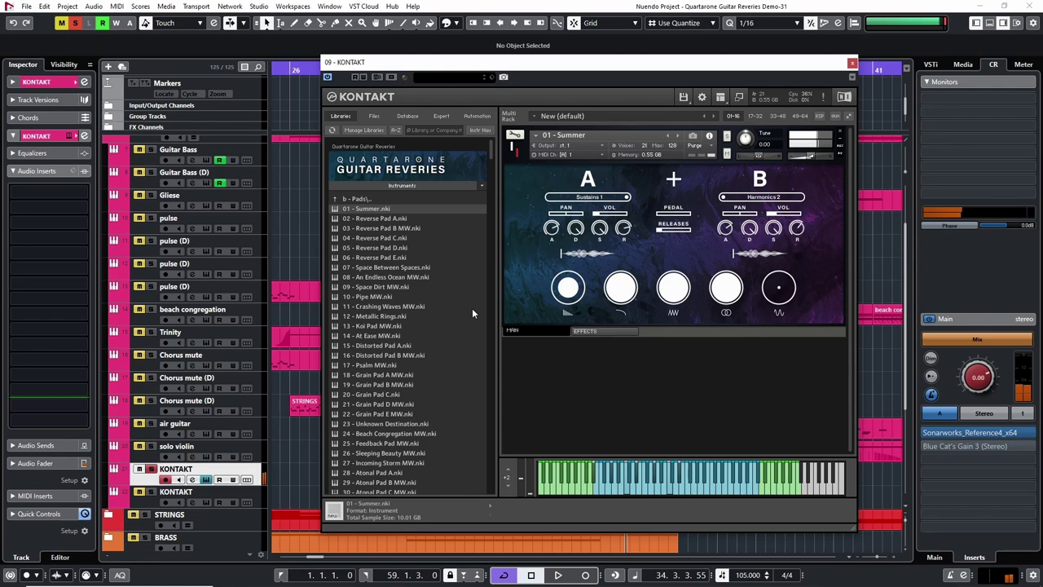
drag(430, 267, 571, 212)
click(524, 341)
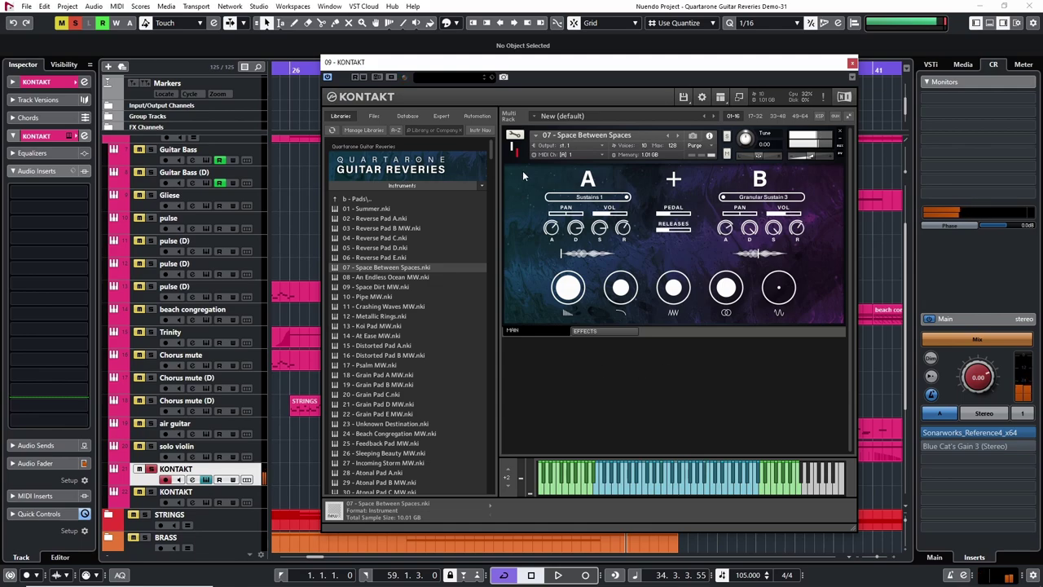
- Load the pad 08 - An Endless Ocean MW to audition it, and replace it with 18 - Grain Pad A MW
drag(384, 282, 565, 386)
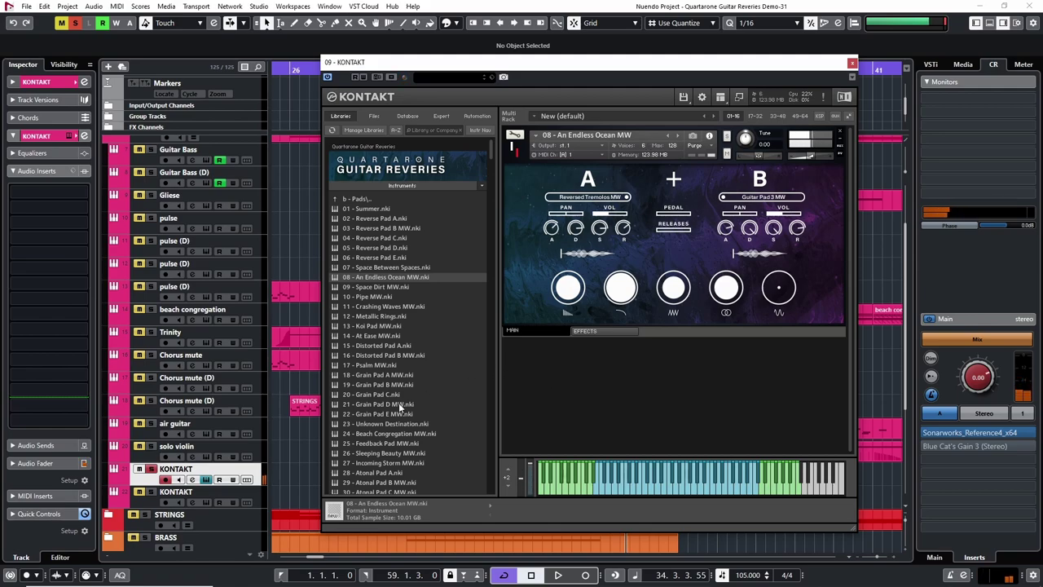
double_click(365, 375)
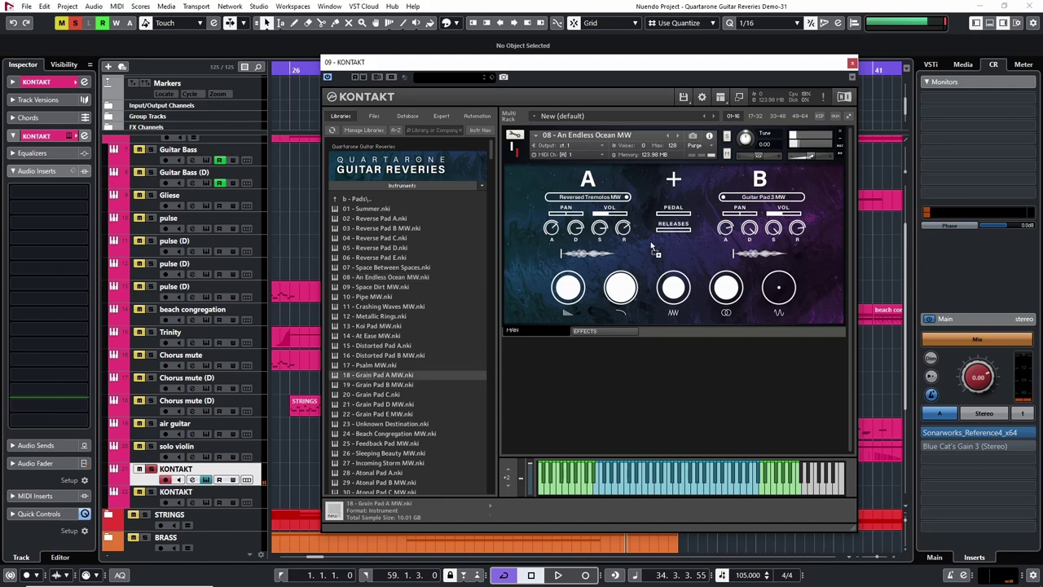
click(535, 337)
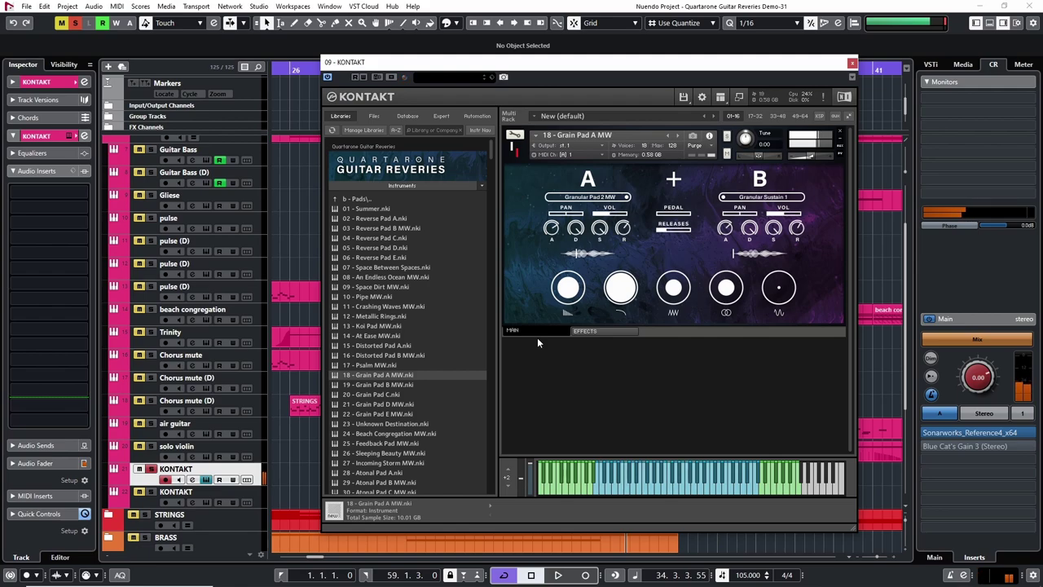
- Load 28 - Atonal Pad A to audition it, and replace it with the 33 - Dreaming Of Clouds MW pad
scroll(440, 432, down, 5)
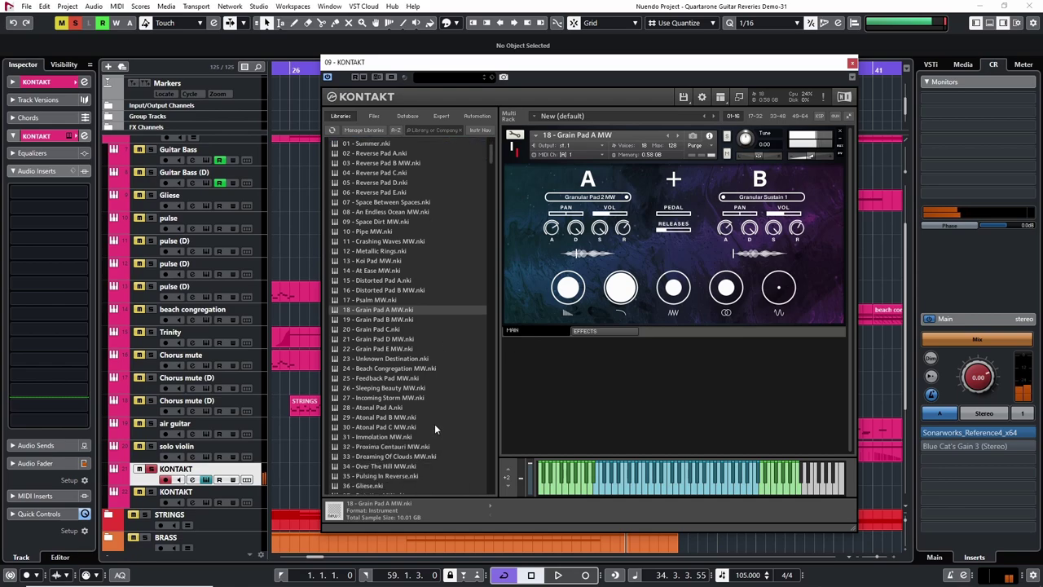
double_click(412, 374)
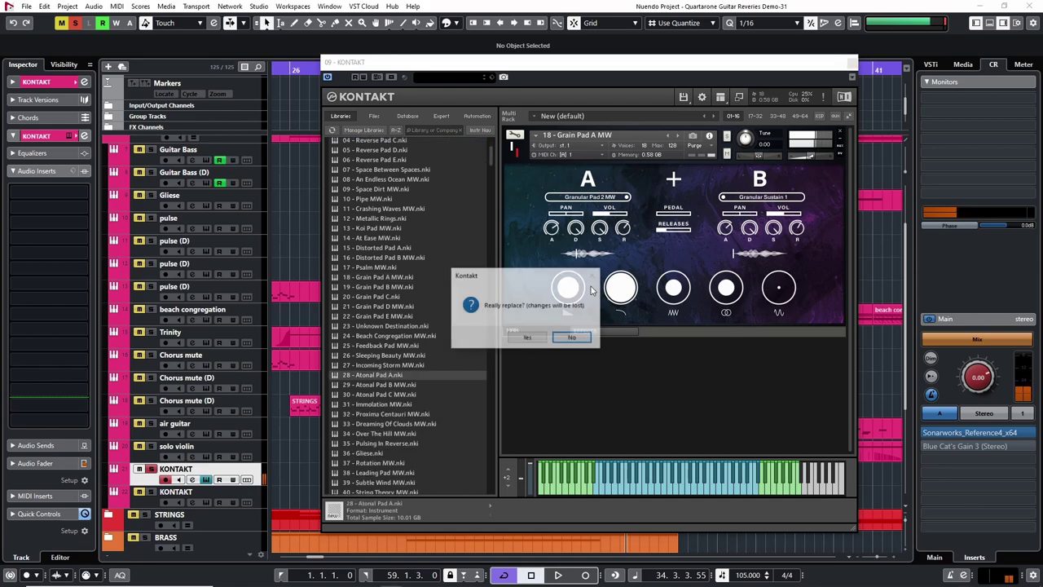
click(530, 338)
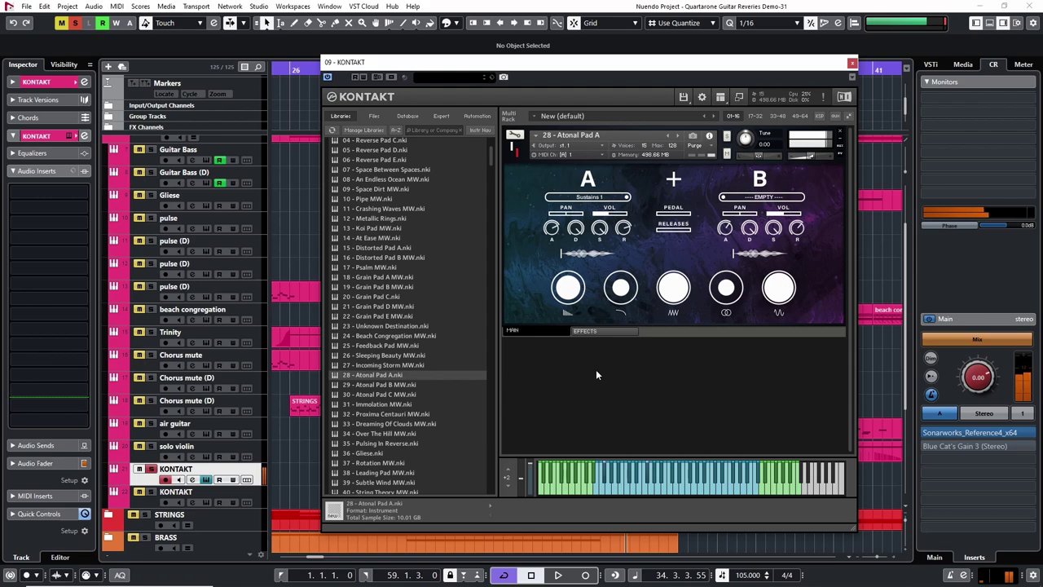
double_click(381, 423)
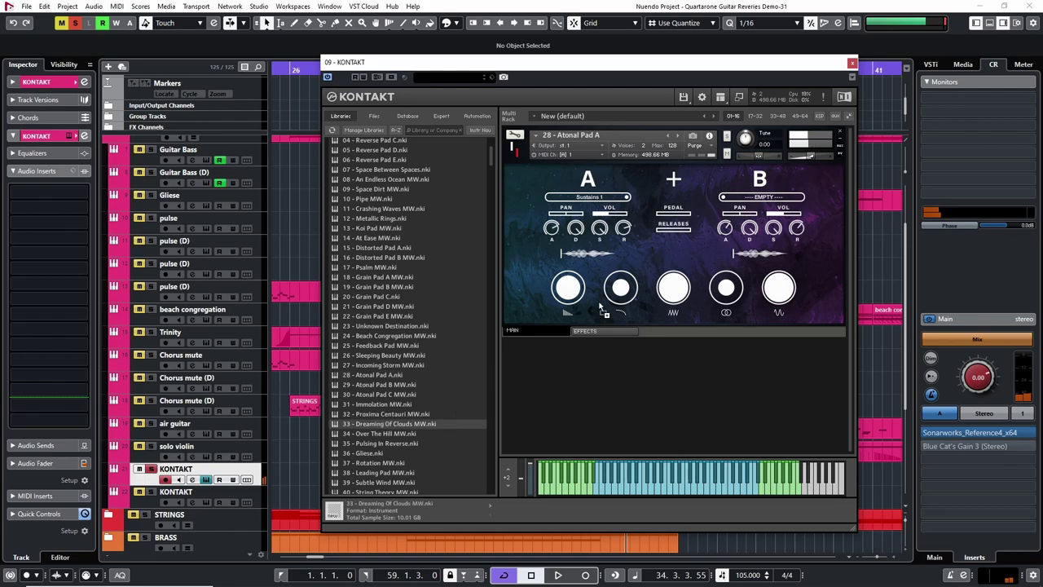
click(528, 337)
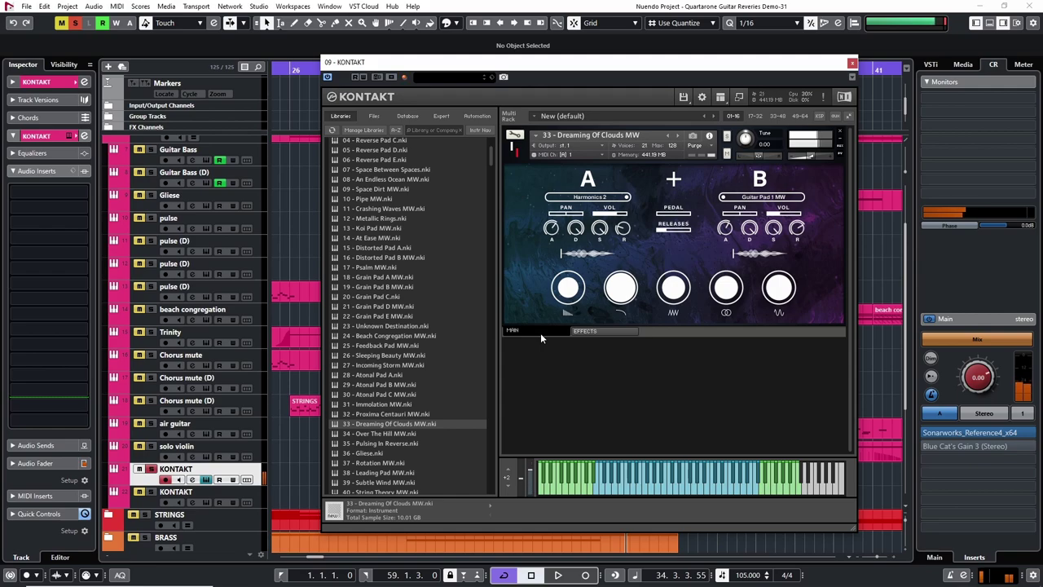
- Replace the loaded pad with 48 - Gorgan MW from near the end of the pads folder
scroll(390, 416, down, 3)
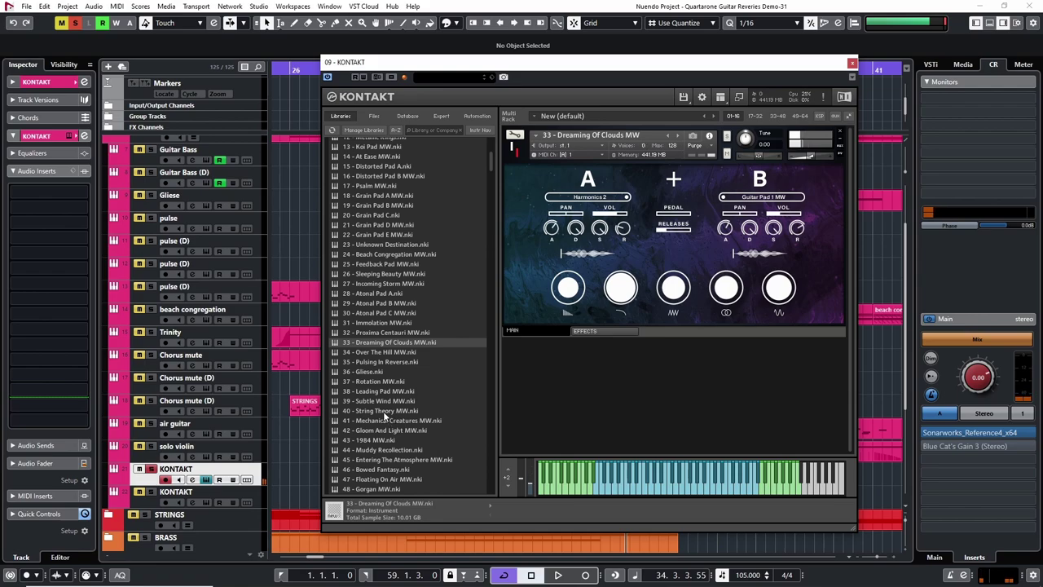
scroll(384, 419, down, 2)
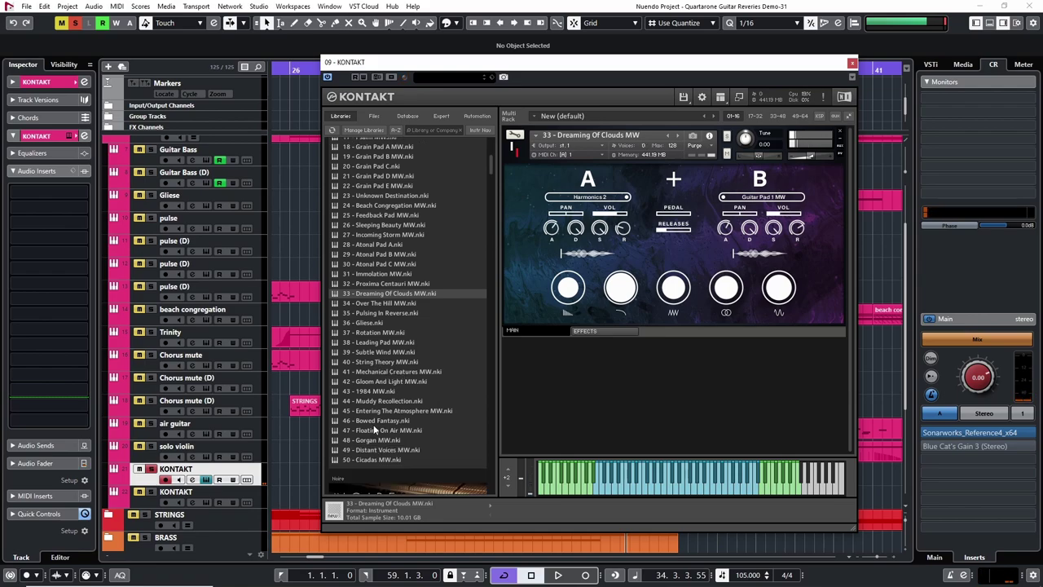
click(365, 429)
double_click(359, 440)
click(528, 339)
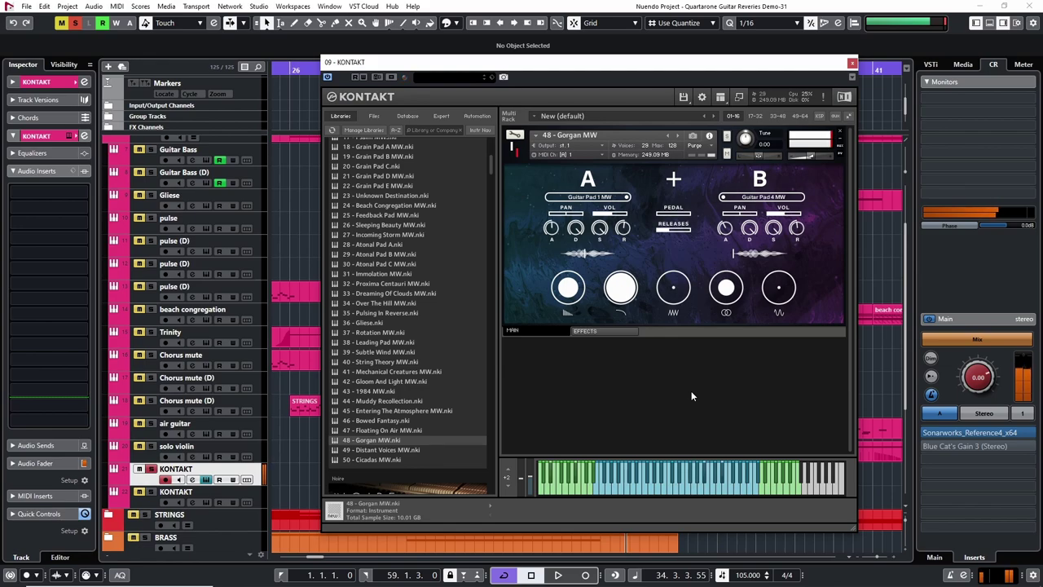
- Leave the b - Pads folder and open the c - Keys folder of the Guitar Reveries library
scroll(407, 181, up, 10)
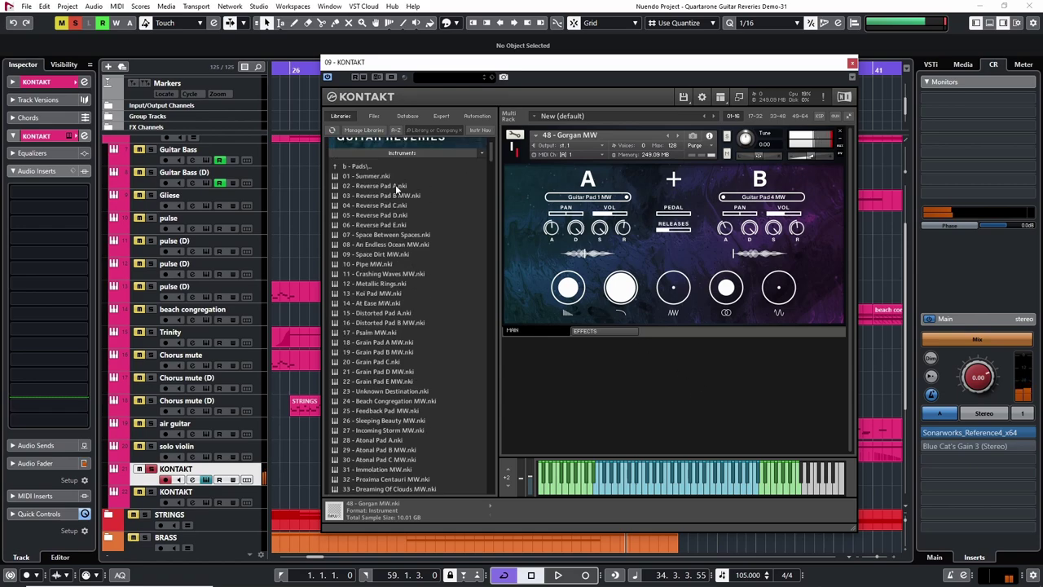
click(342, 200)
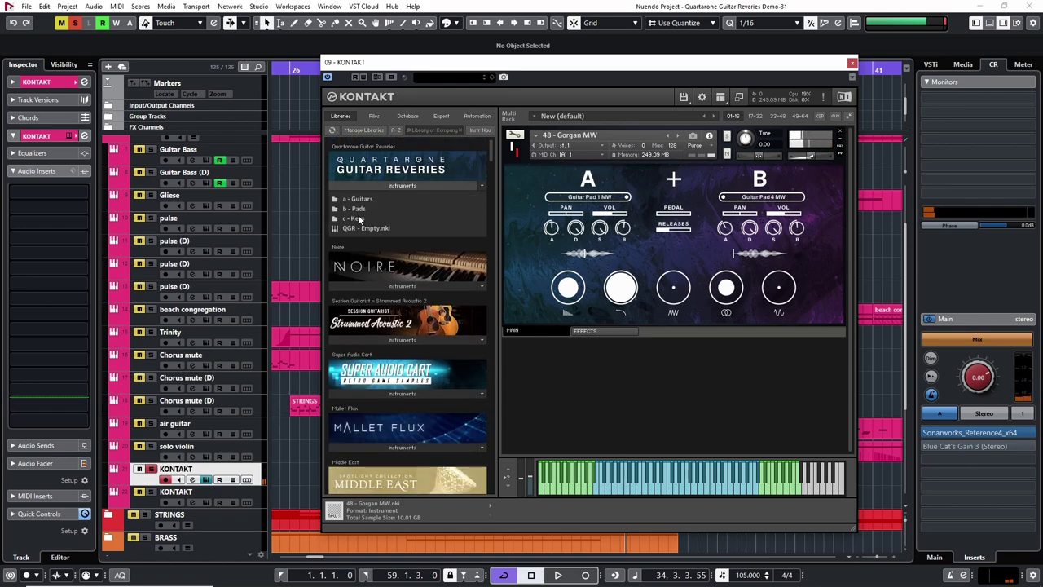
click(357, 218)
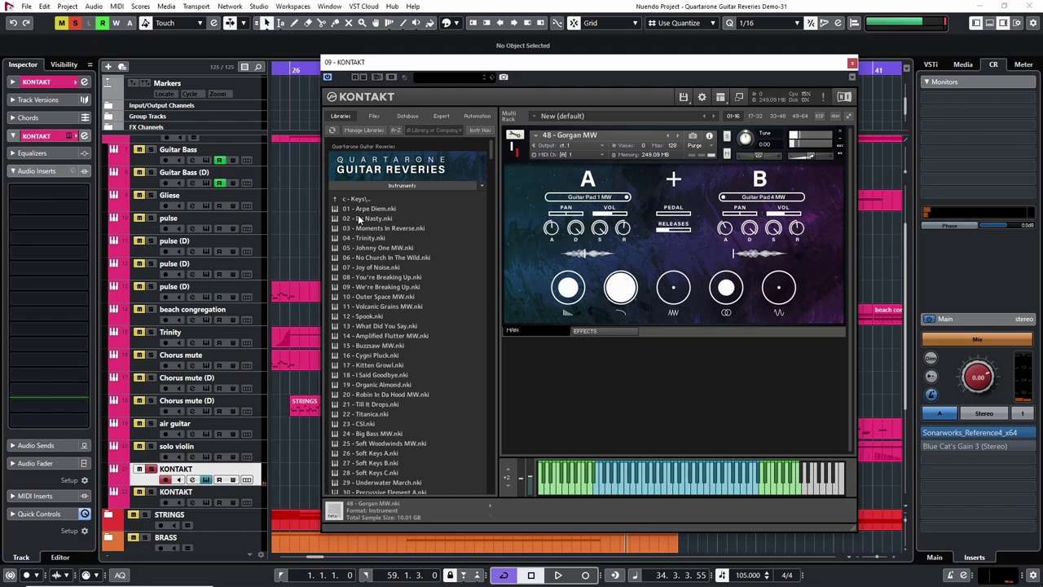
- Load the keys patch 01 - Arpe Diem to audition it, and replace it with 07 - Joy of Noise
scroll(366, 230, down, 3)
scroll(368, 242, up, 3)
double_click(375, 209)
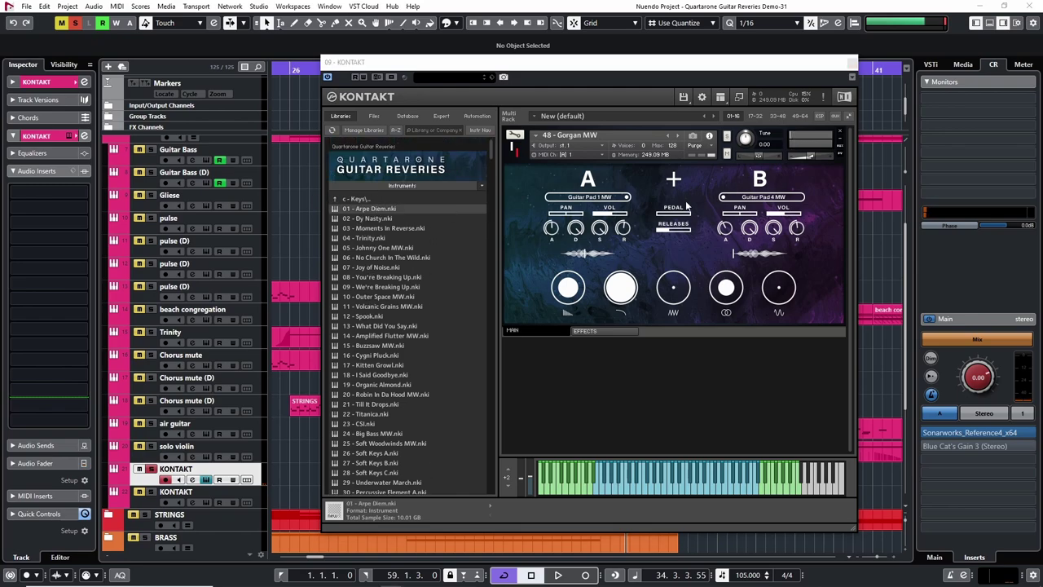
click(526, 338)
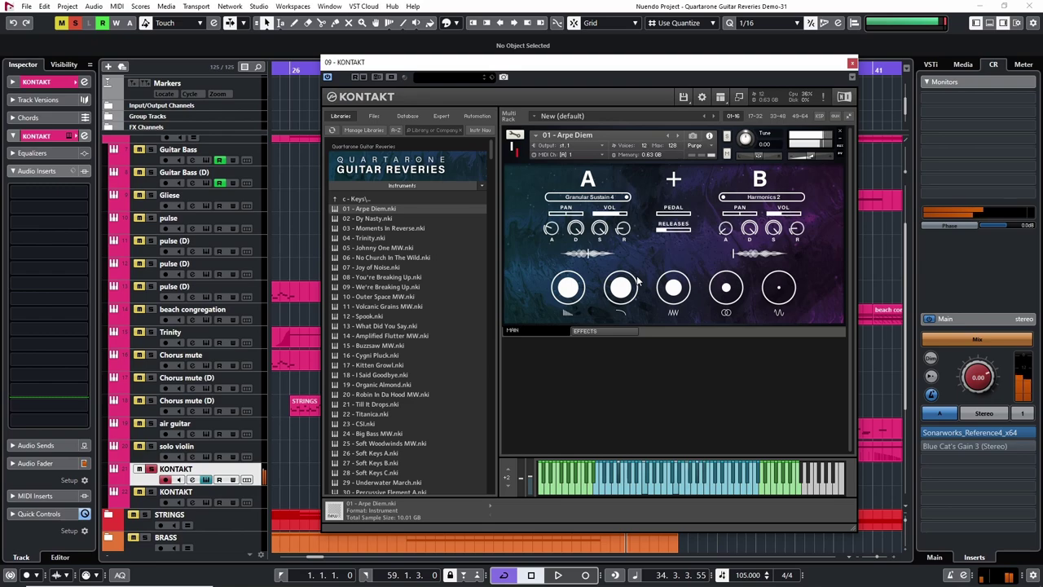
double_click(380, 267)
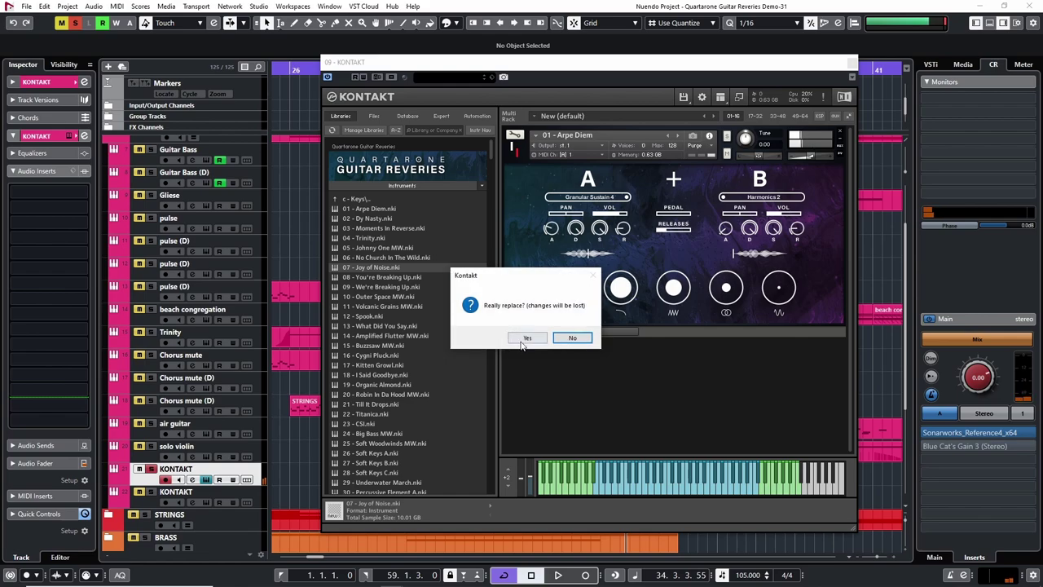
click(534, 336)
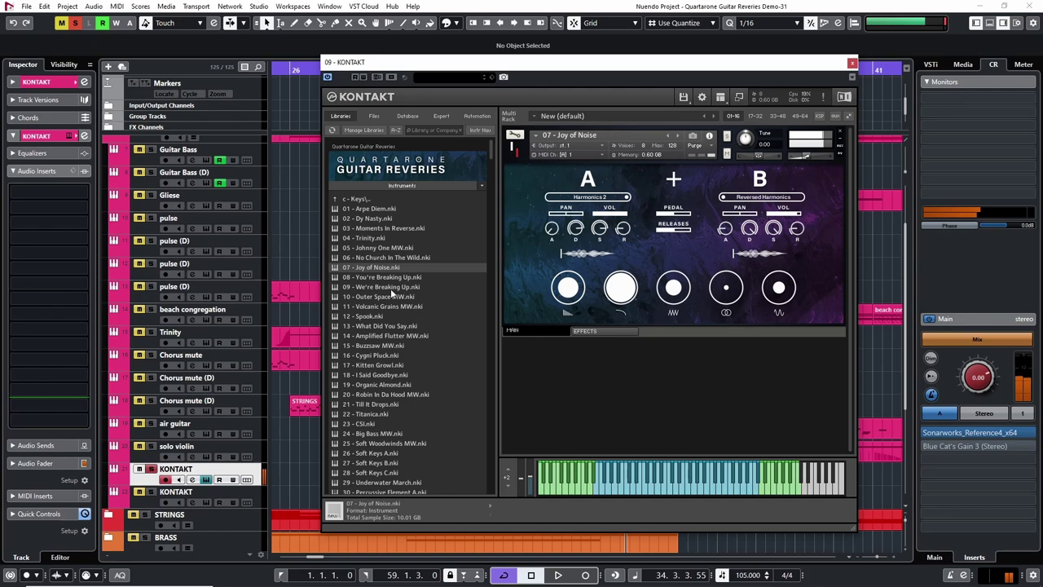
- Load 09 - We're Breaking Up to audition it, and replace it with the 16 - Cygni Pluck keys patch
drag(365, 288, 643, 258)
key(Return)
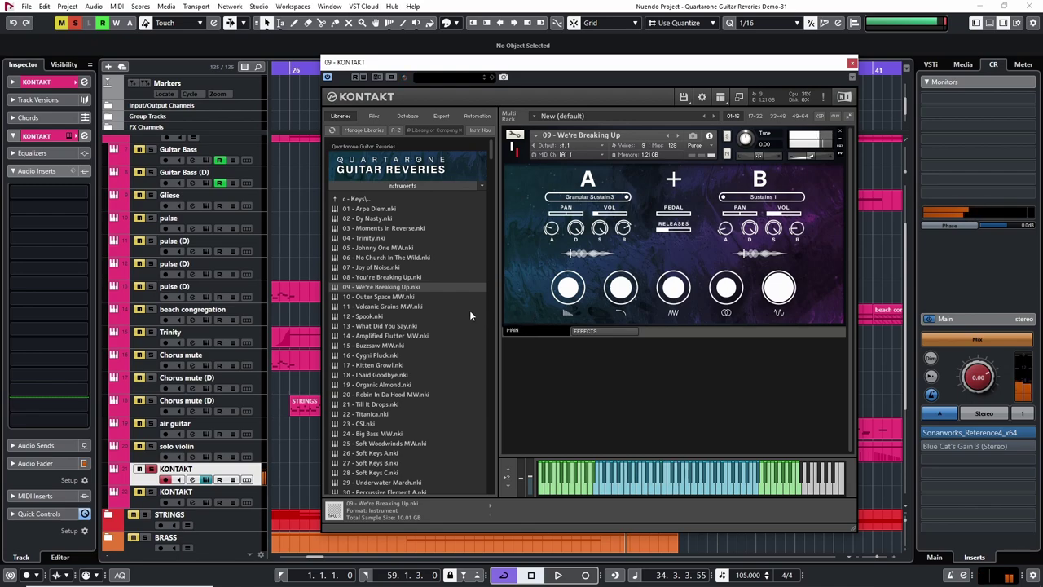
double_click(375, 354)
click(530, 338)
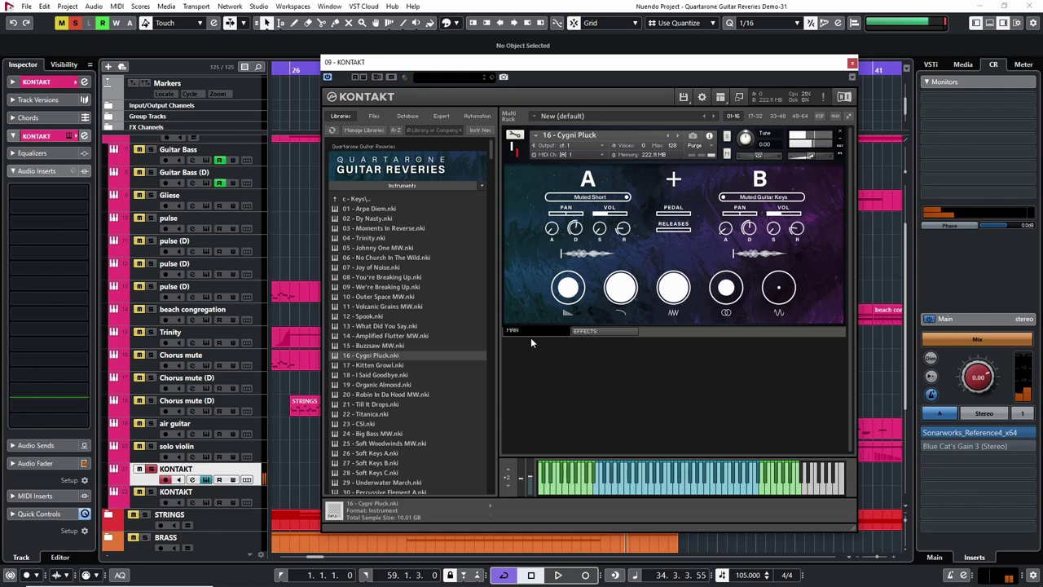
- Replace the loaded patch with 22 - Titanica to audition it, and then load 24 - Big Bass MW in its place
click(371, 413)
click(524, 335)
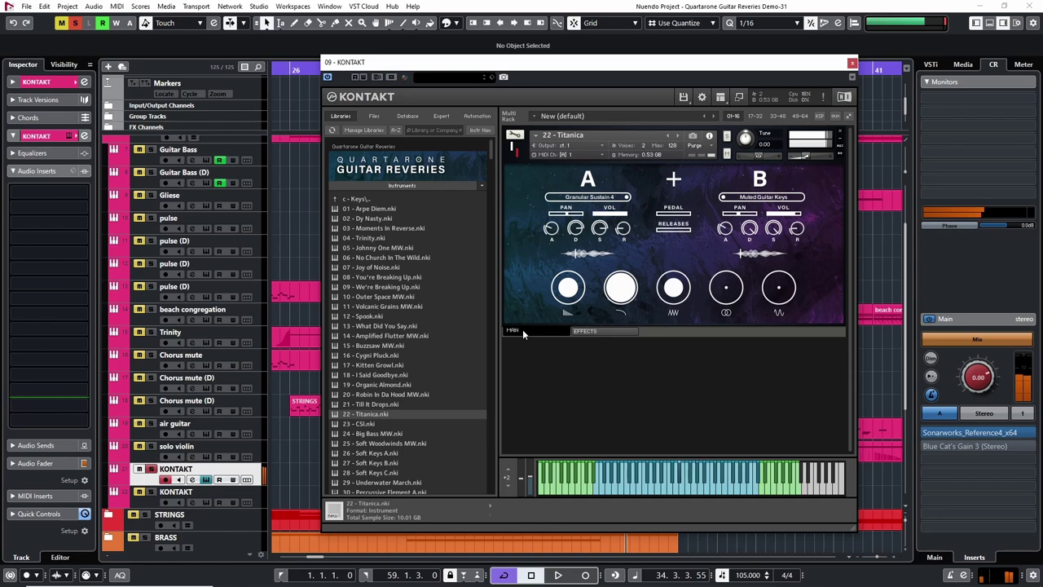
double_click(375, 433)
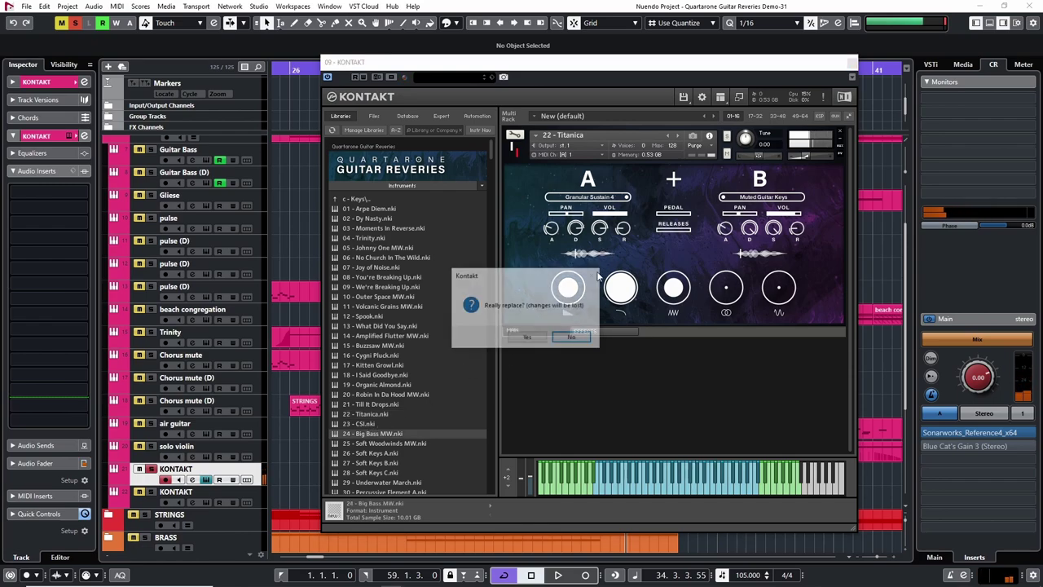
click(530, 334)
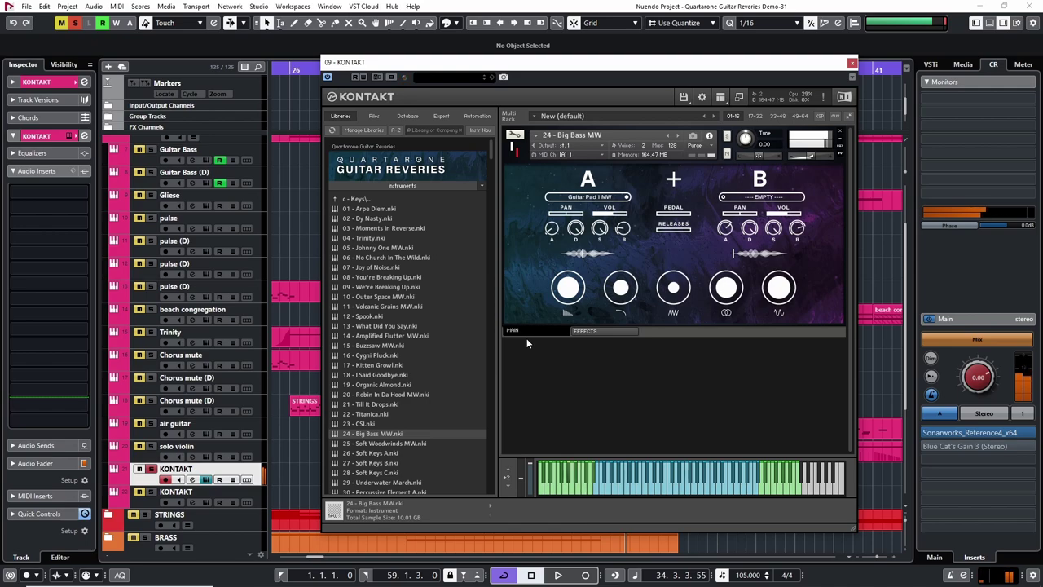
- Load 25 - Soft Woodwinds MW to audition it, and replace it with 28 - Soft Keys C
key(Down)
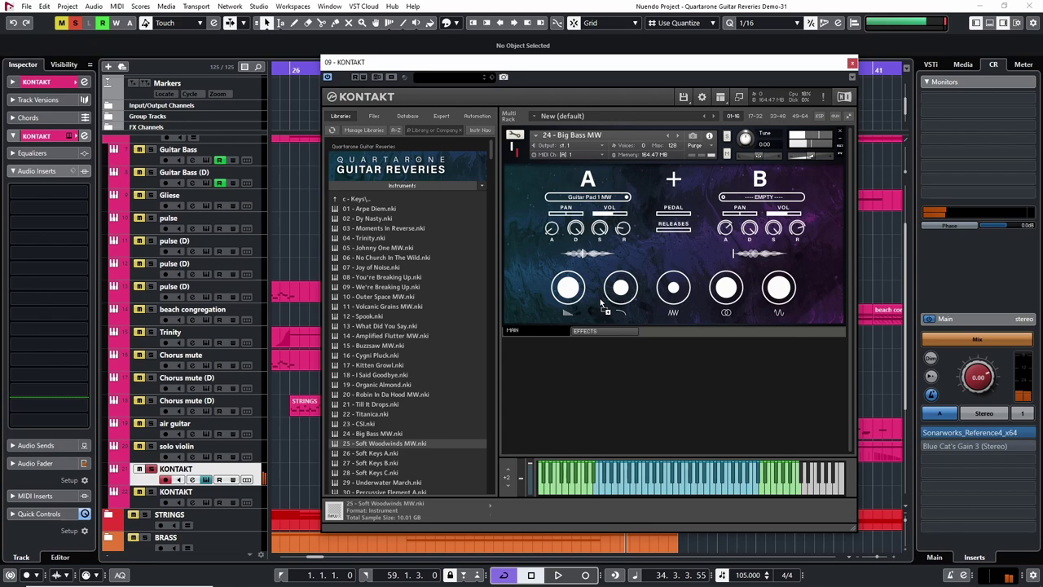
drag(600, 302, 599, 300)
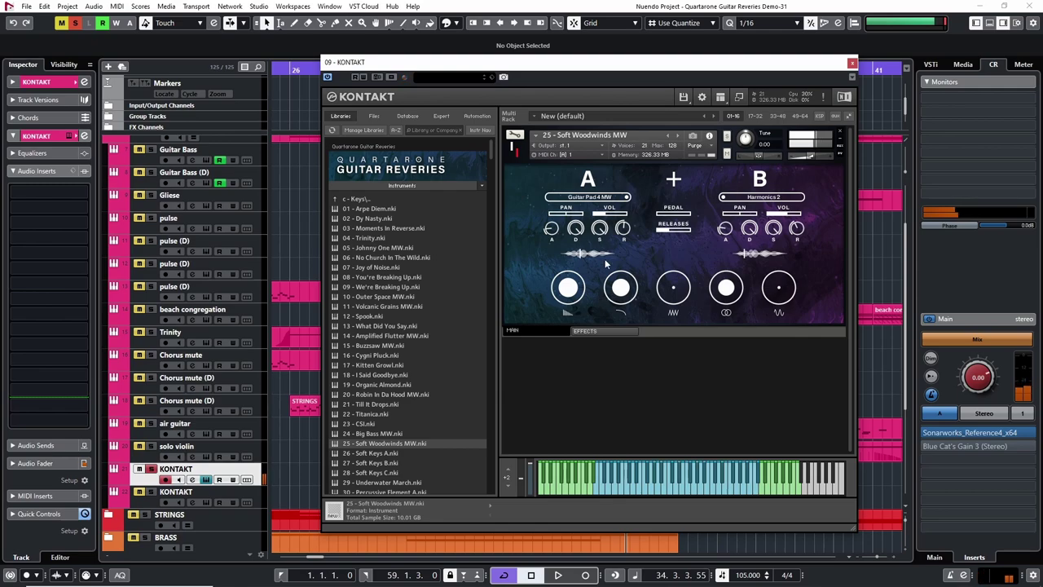
scroll(411, 347, down, 1)
scroll(411, 346, down, 2)
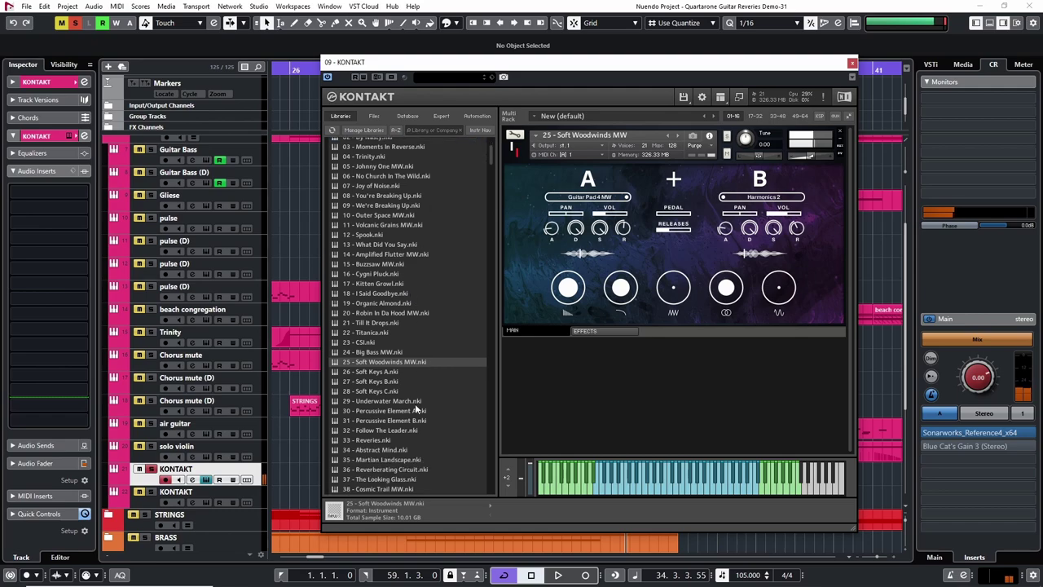
double_click(375, 391)
click(529, 338)
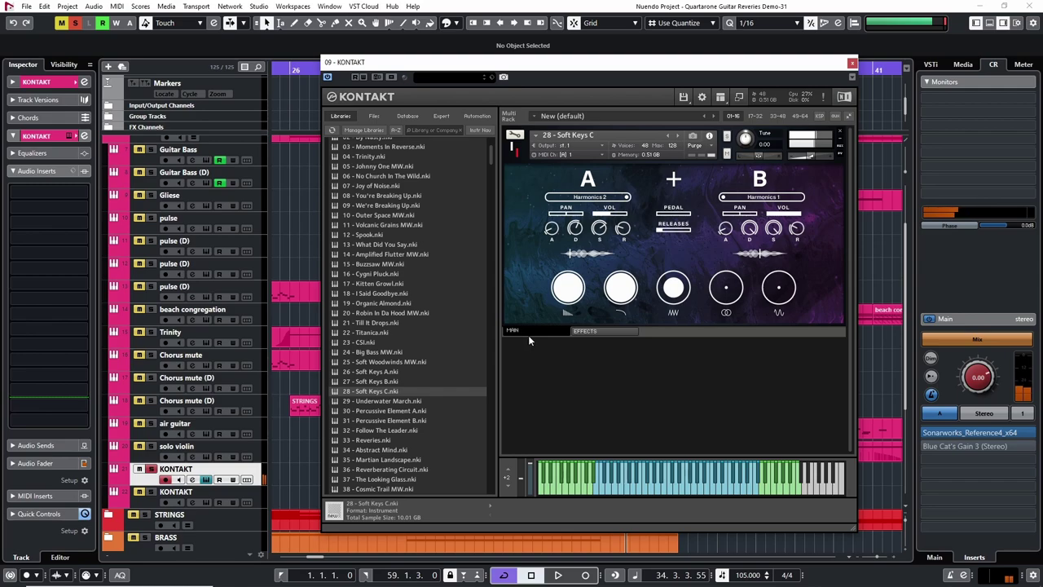
- Load 31 - Percussive Element B to audition it, and replace it with 42 - Playing With Fire from further down the keys folder
scroll(390, 405, down, 2)
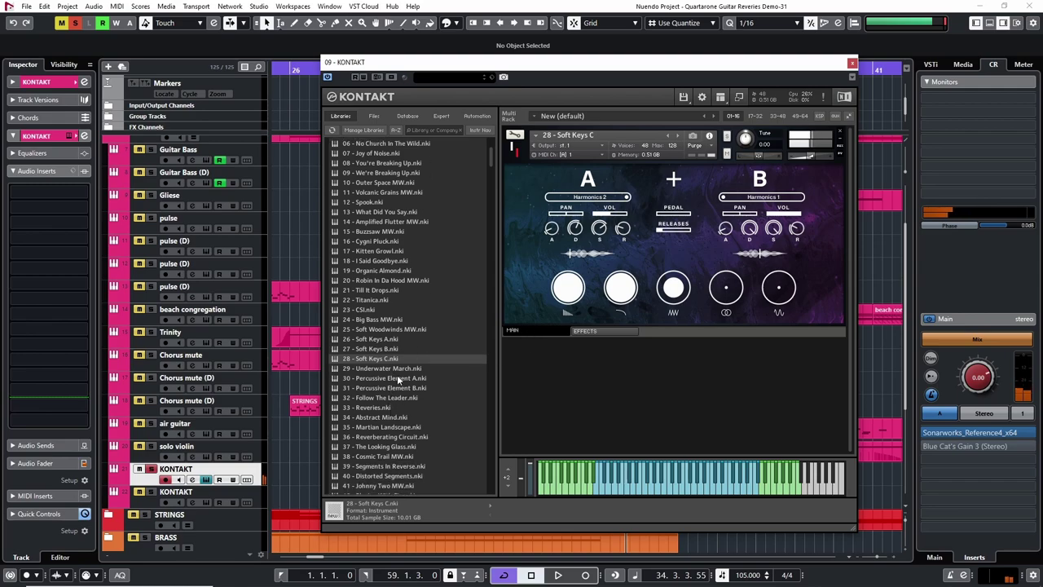
double_click(386, 389)
click(526, 341)
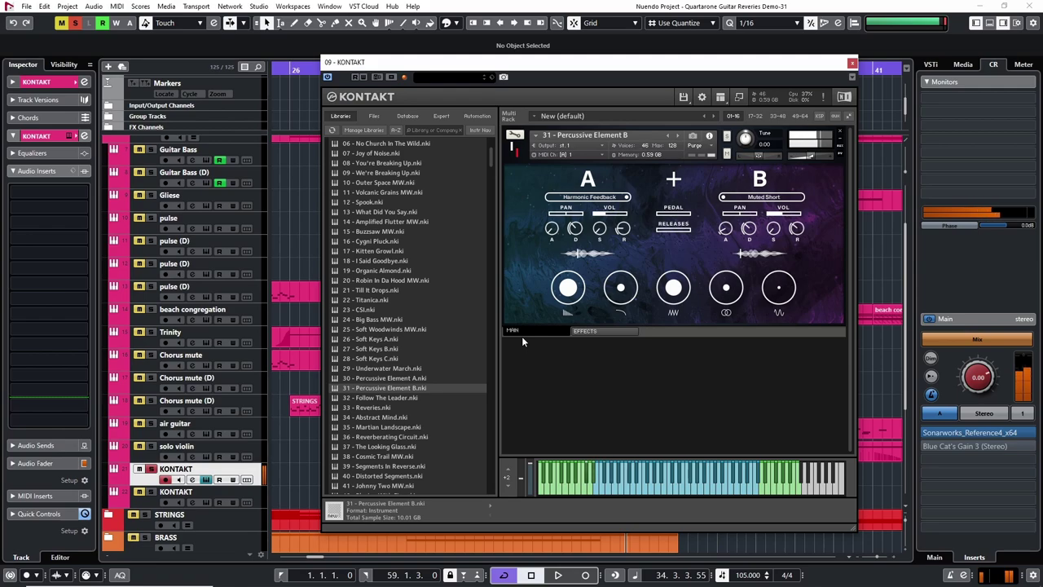
click(413, 436)
scroll(410, 419, down, 2)
scroll(400, 438, down, 2)
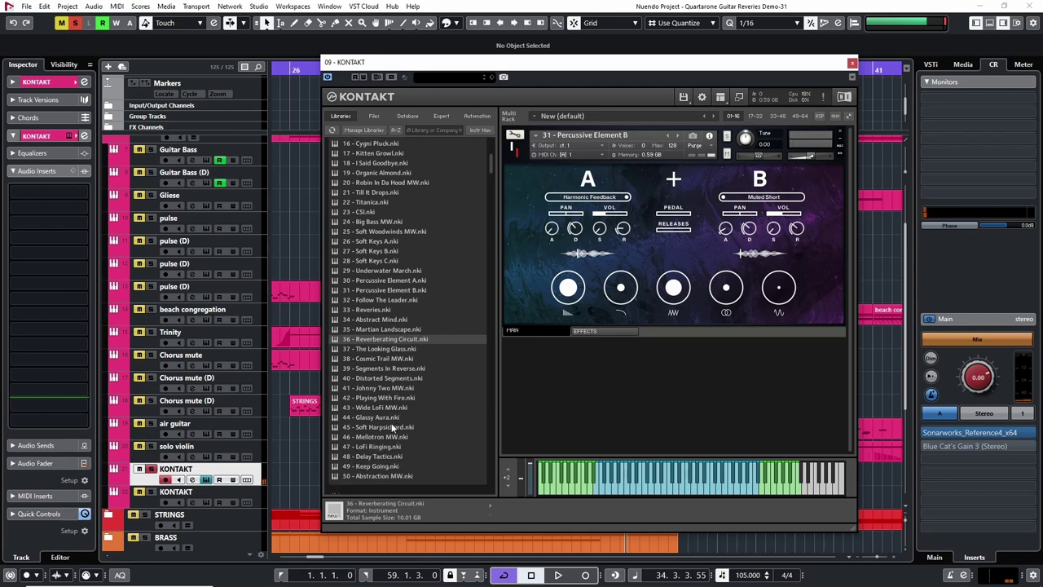
click(379, 398)
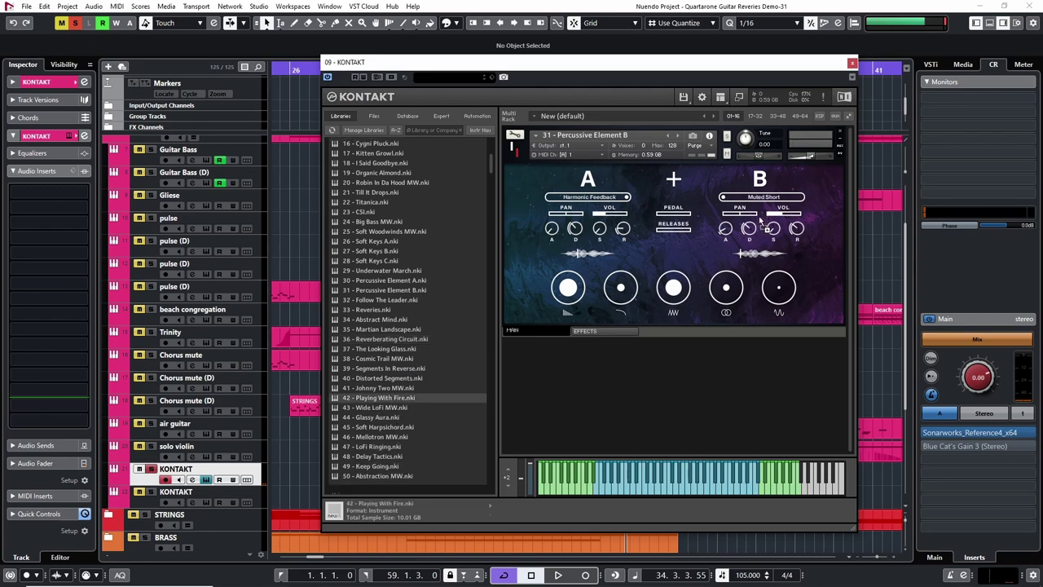
drag(591, 299, 592, 299)
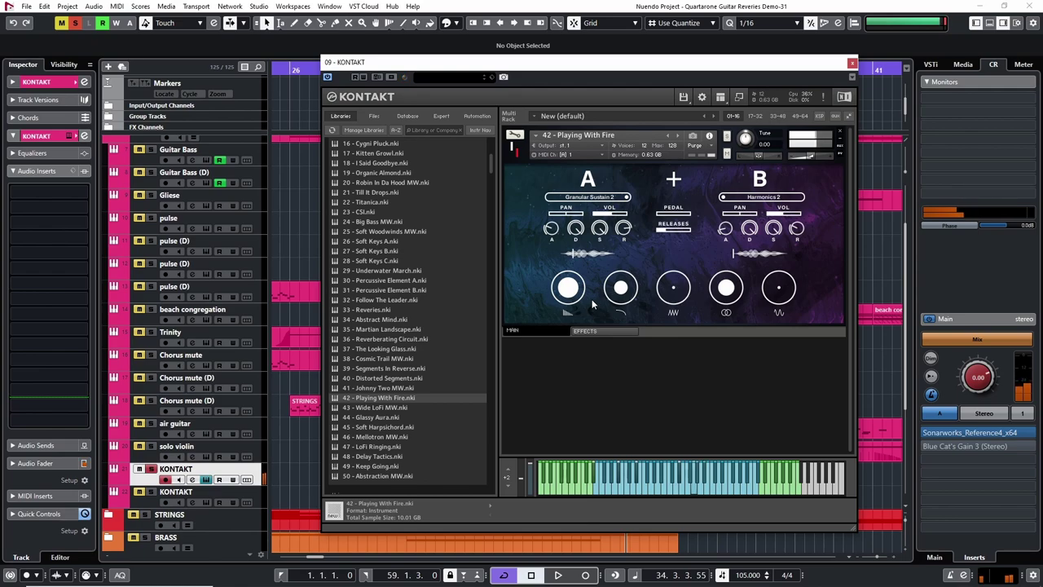
- Leave the c - Keys folder and replace the loaded instrument with the QGR - Empty patch
scroll(423, 213, up, 3)
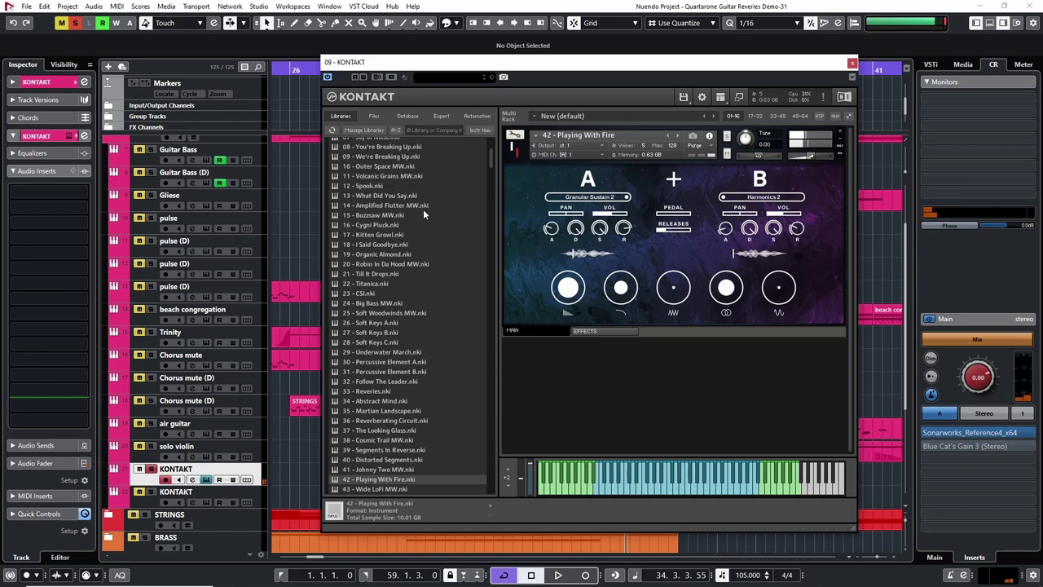
scroll(420, 205, up, 5)
click(360, 198)
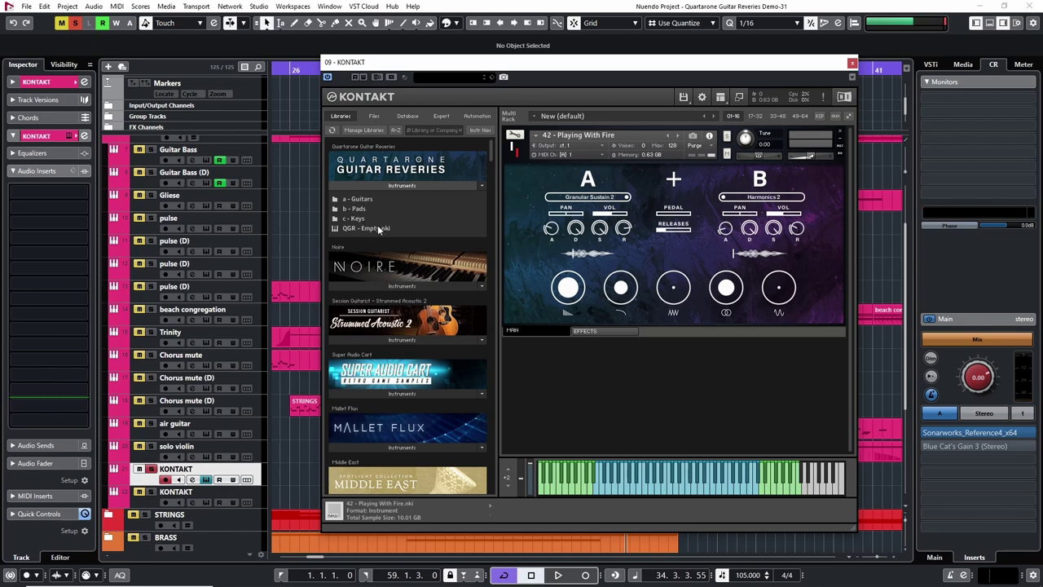
double_click(359, 228)
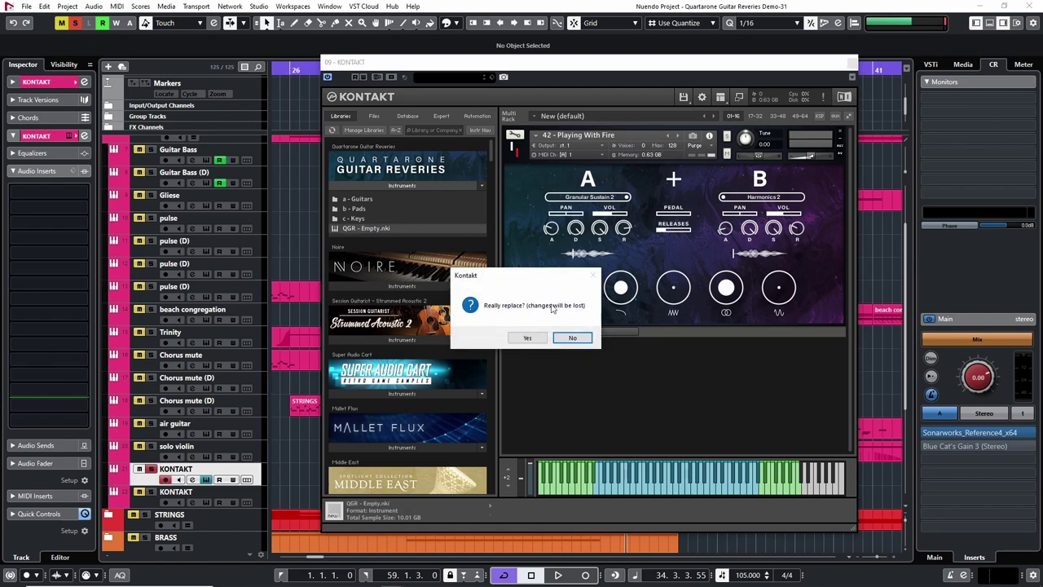
click(526, 338)
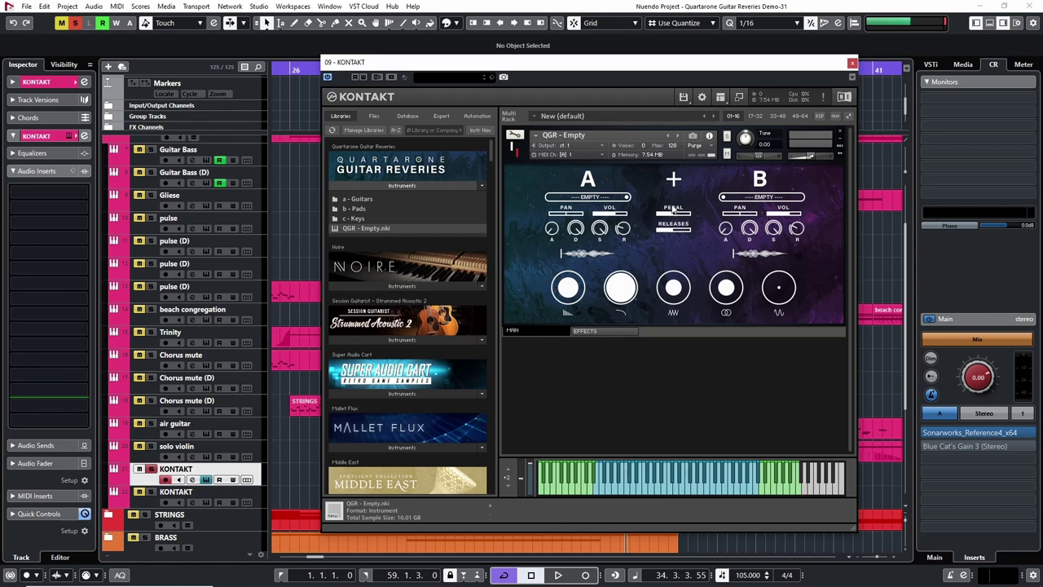
- Assign Muted Long to sound source A and Sustains 1 to sound source B of the empty patch
click(588, 198)
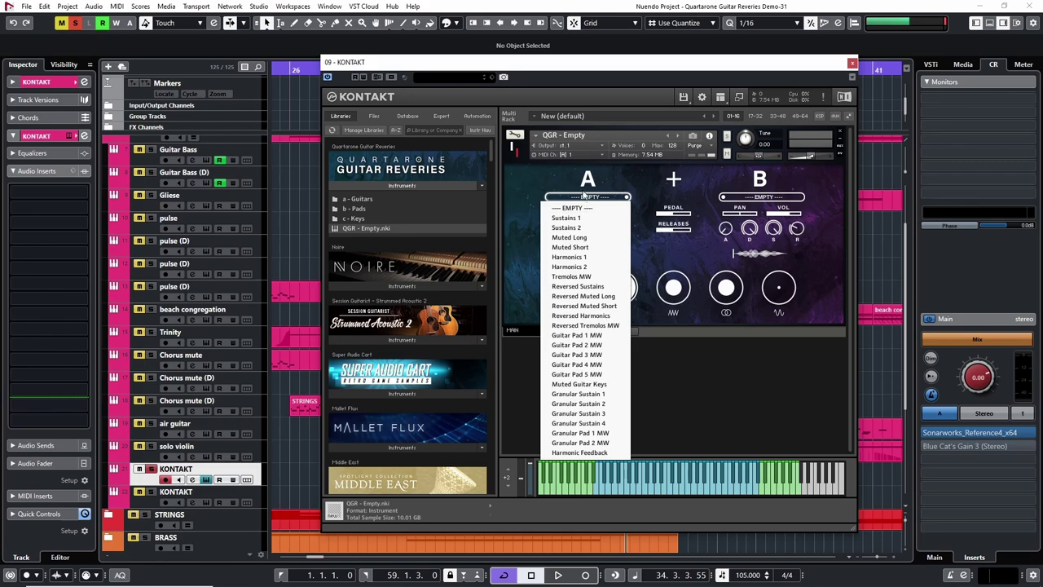
click(745, 197)
click(577, 199)
click(585, 237)
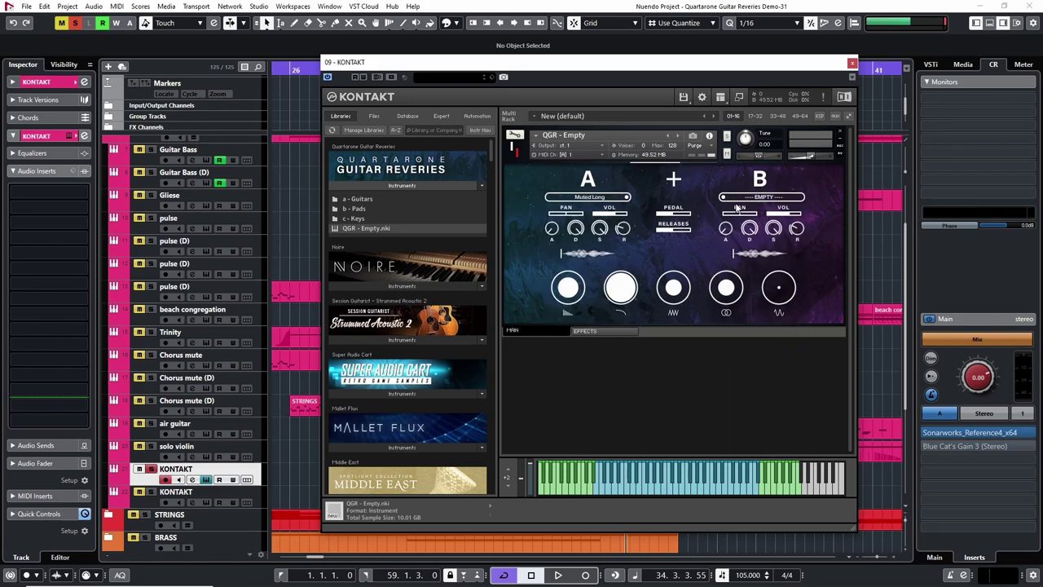
click(766, 198)
click(740, 217)
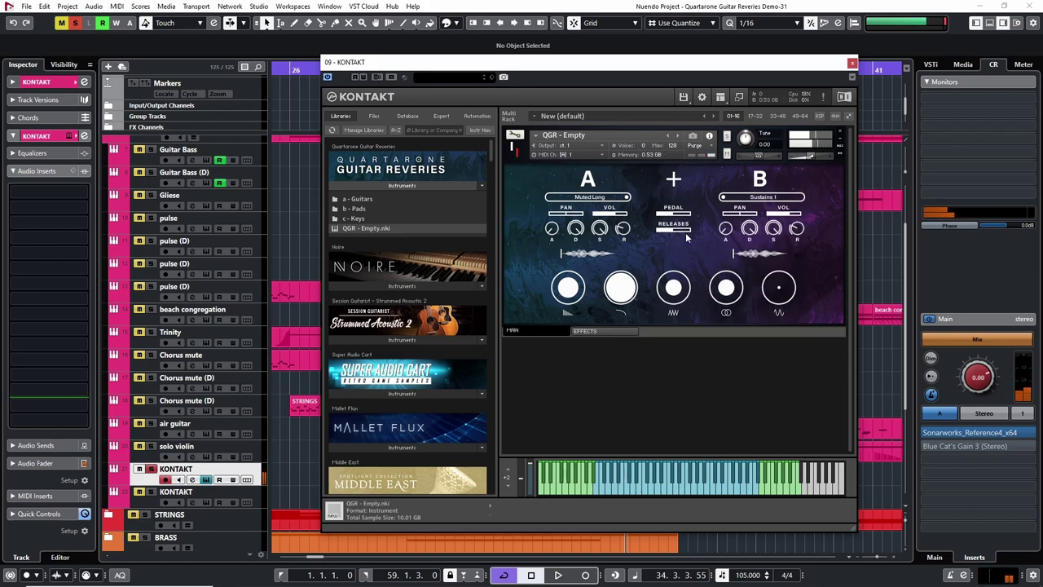
- Look over the instrument's Effects page and return to the main page
click(607, 330)
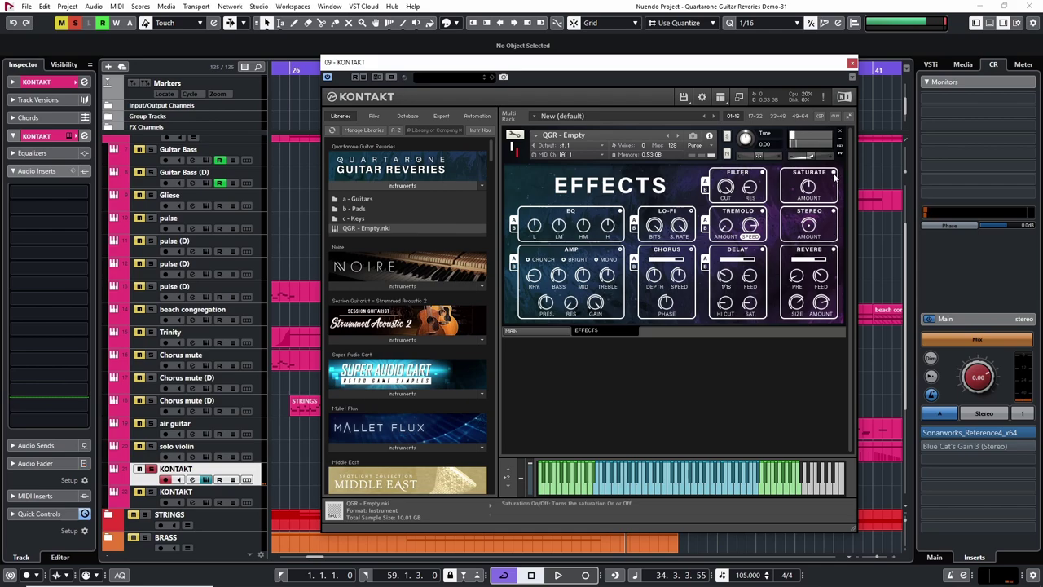
click(515, 331)
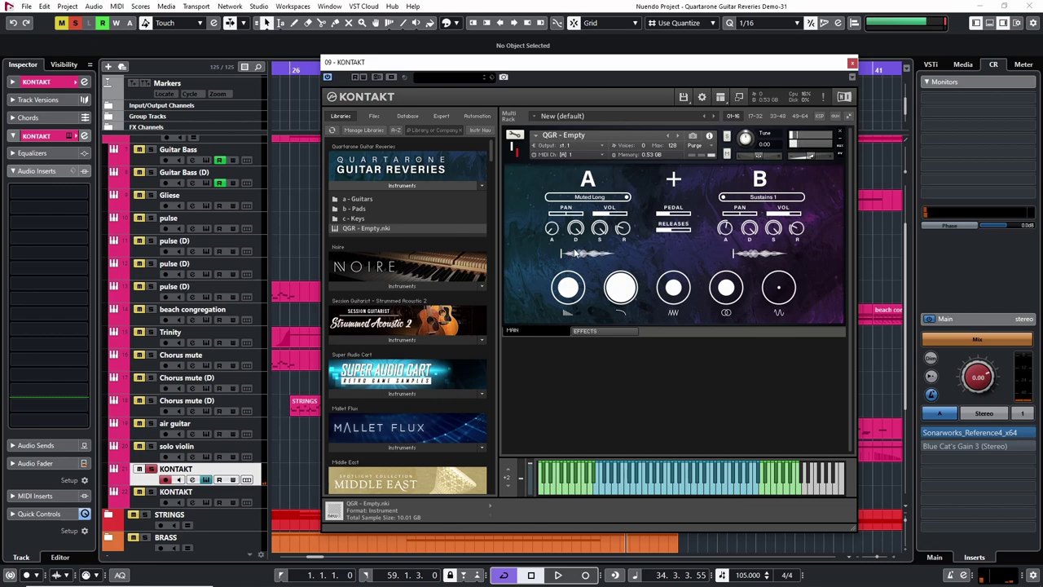
- Try source A's sample start further into the waveform to hear the difference, and return it to the waveform's beginning
drag(564, 257, 583, 257)
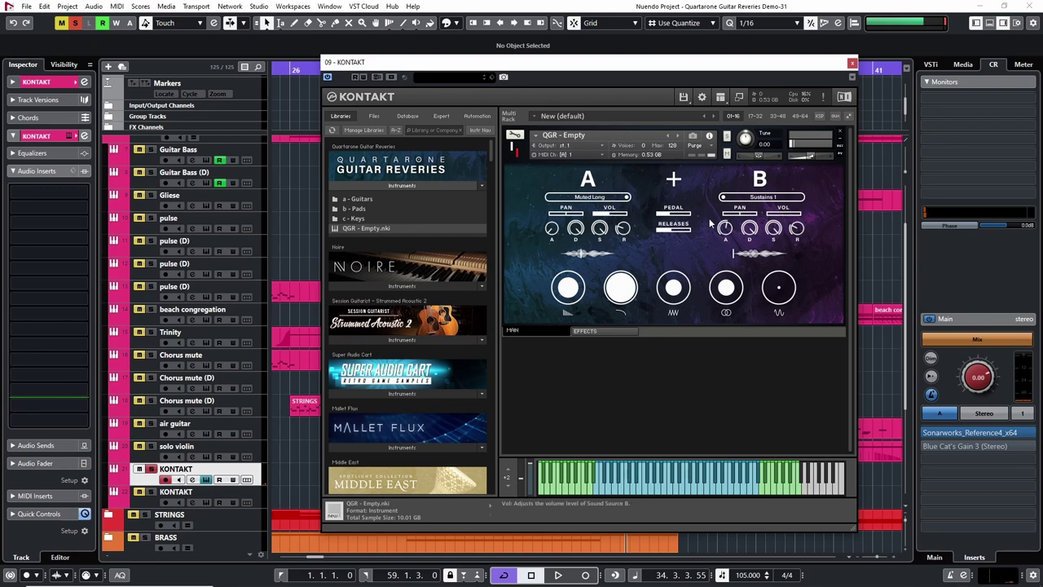
drag(583, 253, 550, 258)
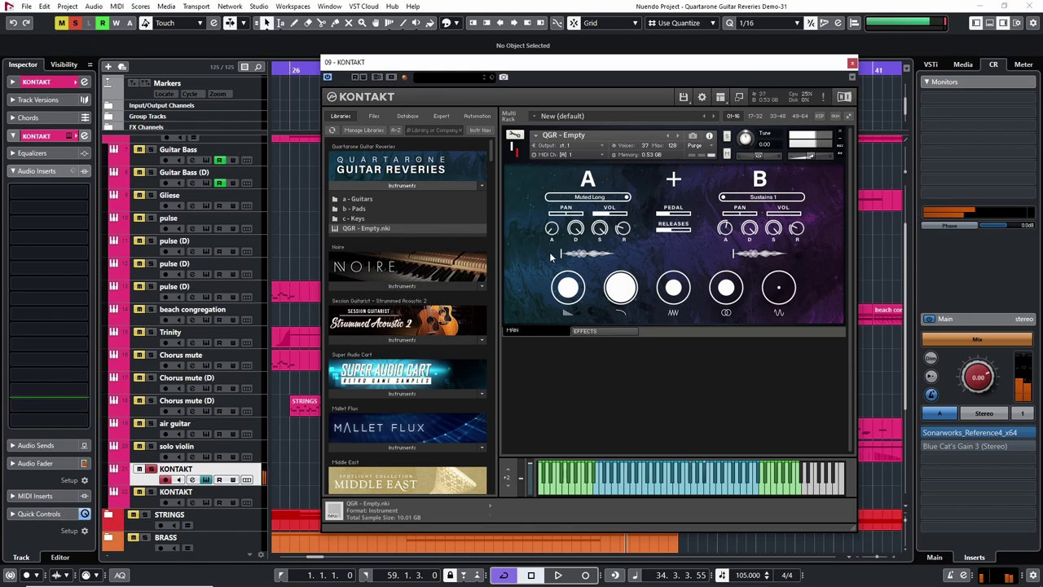
mouse_move(561, 255)
mouse_down()
mouse_move(640, 251)
mouse_move(559, 255)
mouse_up()
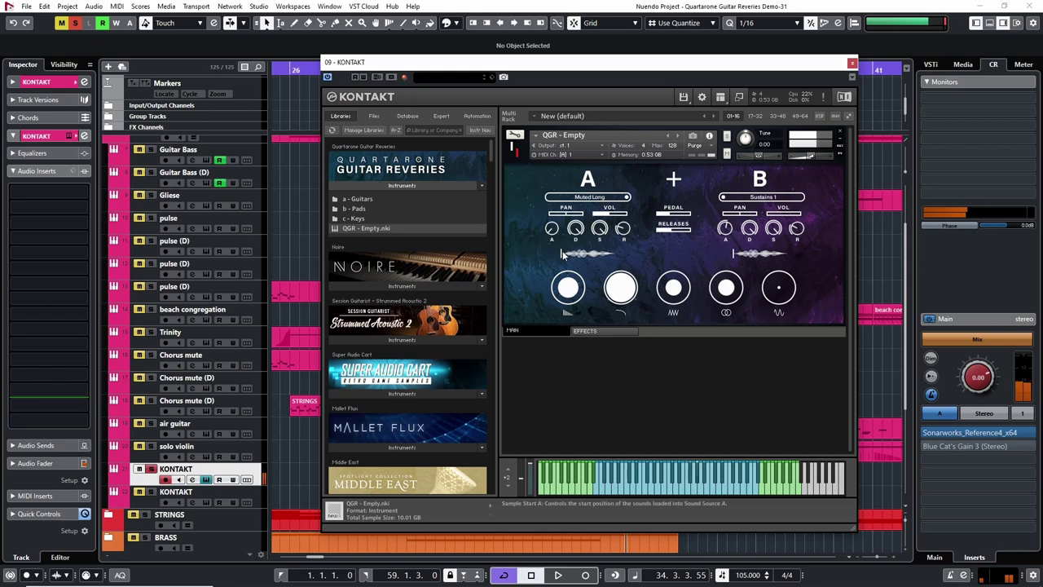
drag(566, 255, 584, 254)
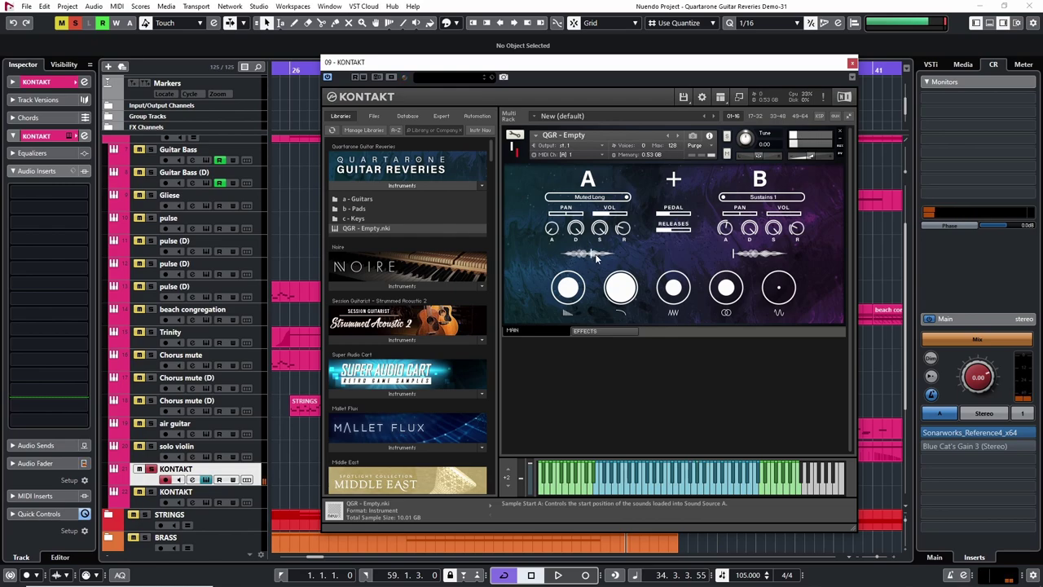
click(750, 202)
click(583, 257)
- Try Tremolos MW and Reversed Tremolos MW in sound source B, and settle on Muted Guitar Keys
click(772, 198)
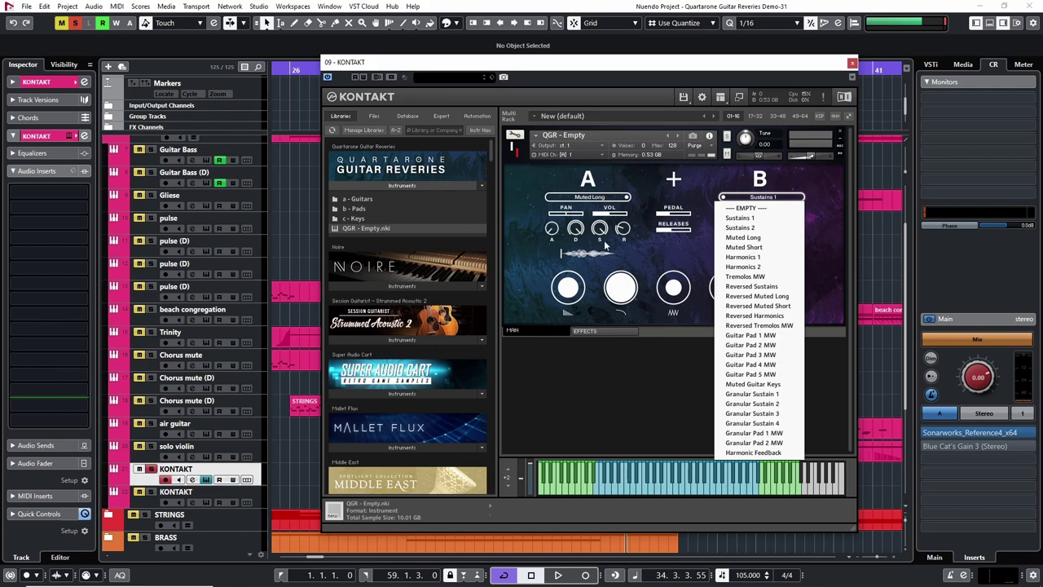
click(745, 277)
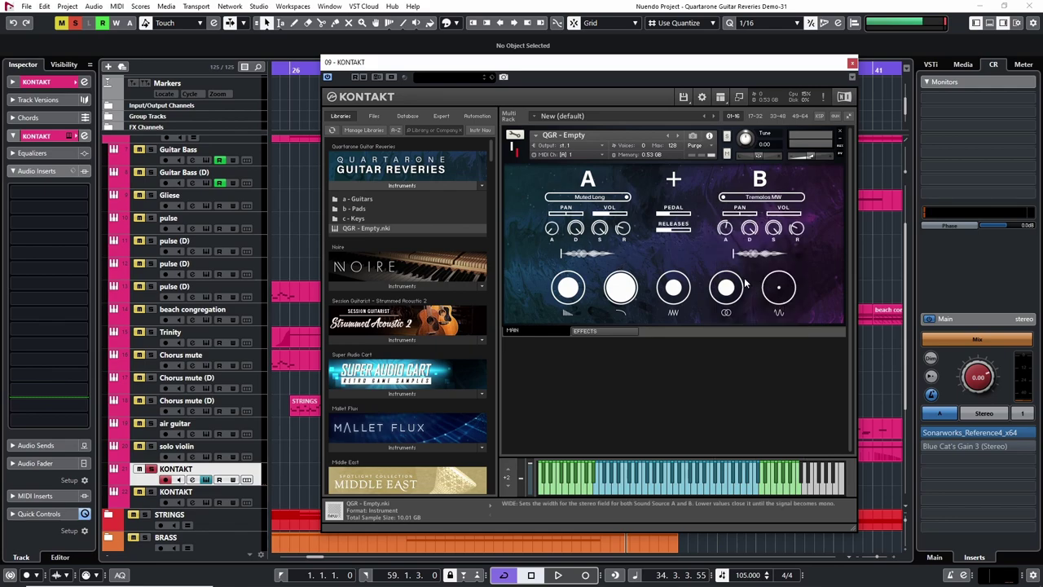
click(757, 198)
click(759, 325)
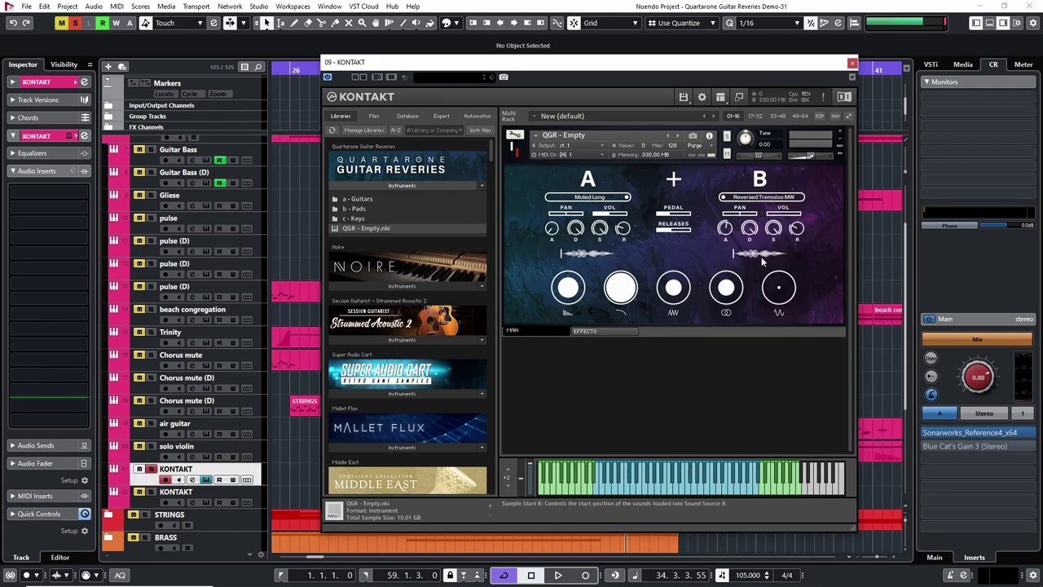
click(762, 197)
click(757, 383)
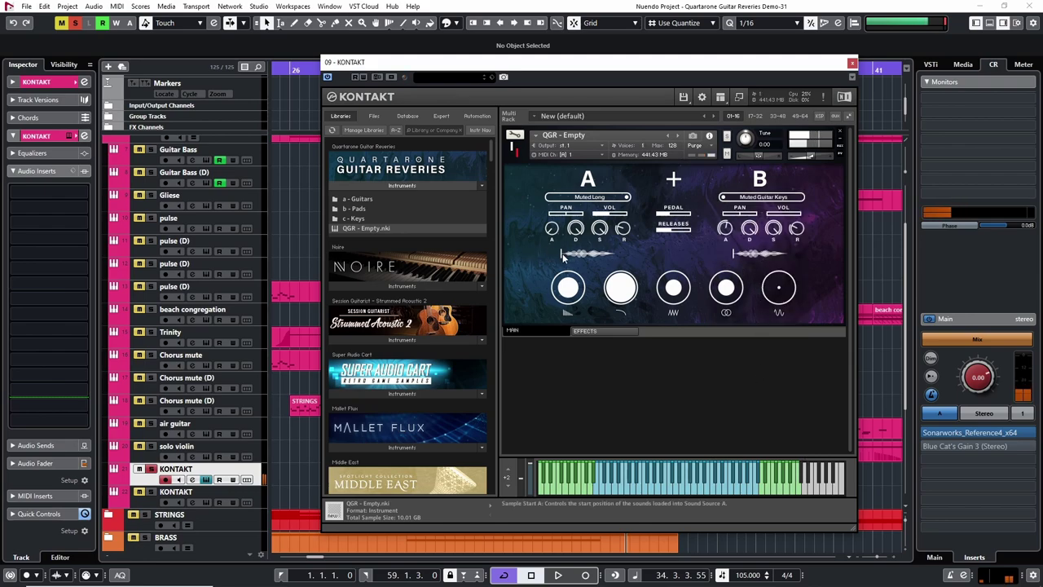
- Shift source A's sample start forward once more and bring it back to the waveform's beginning
drag(564, 257, 583, 255)
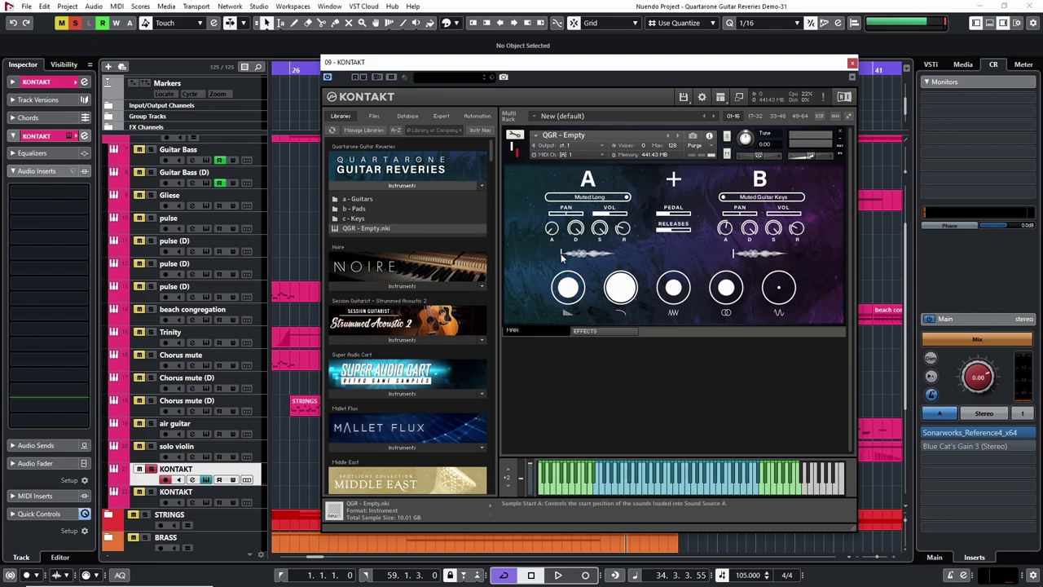
mouse_move(554, 255)
mouse_down()
mouse_move(613, 256)
mouse_move(548, 259)
mouse_up()
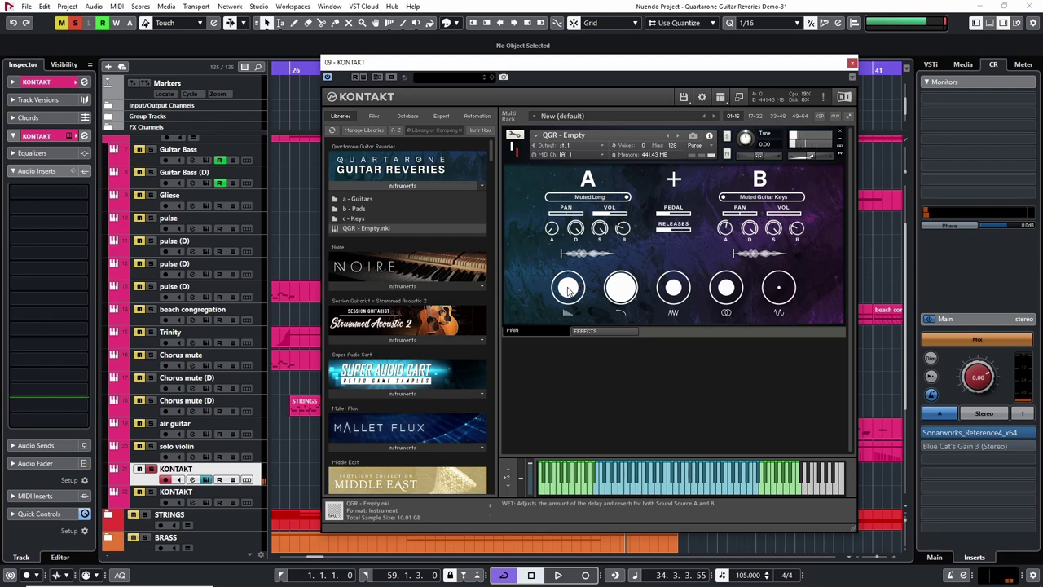
- Try the Wet macro at minimum and maximum, and apply Learn MIDI CC# Automation to it
drag(568, 290, 558, 357)
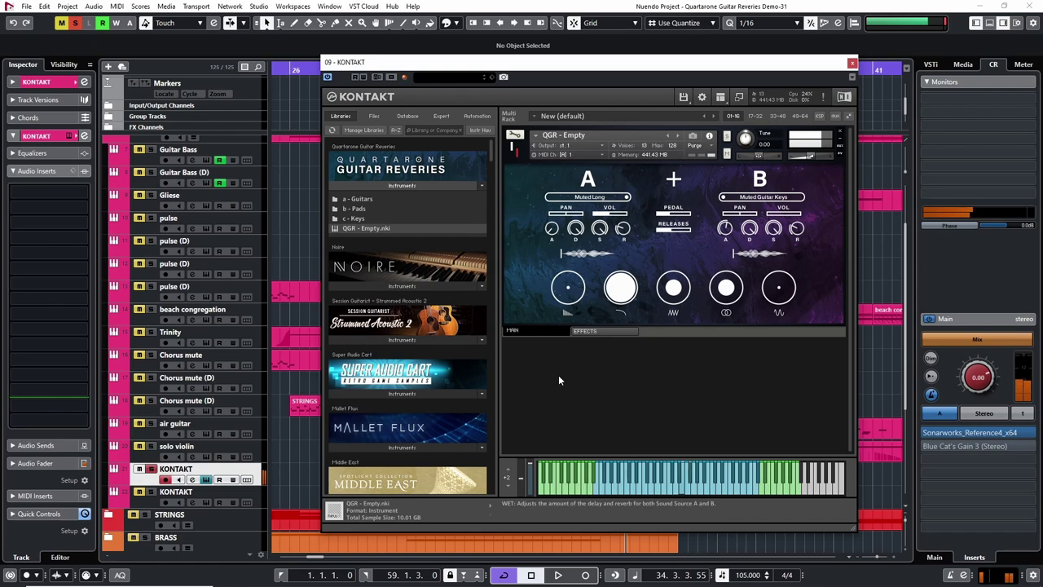
click(636, 332)
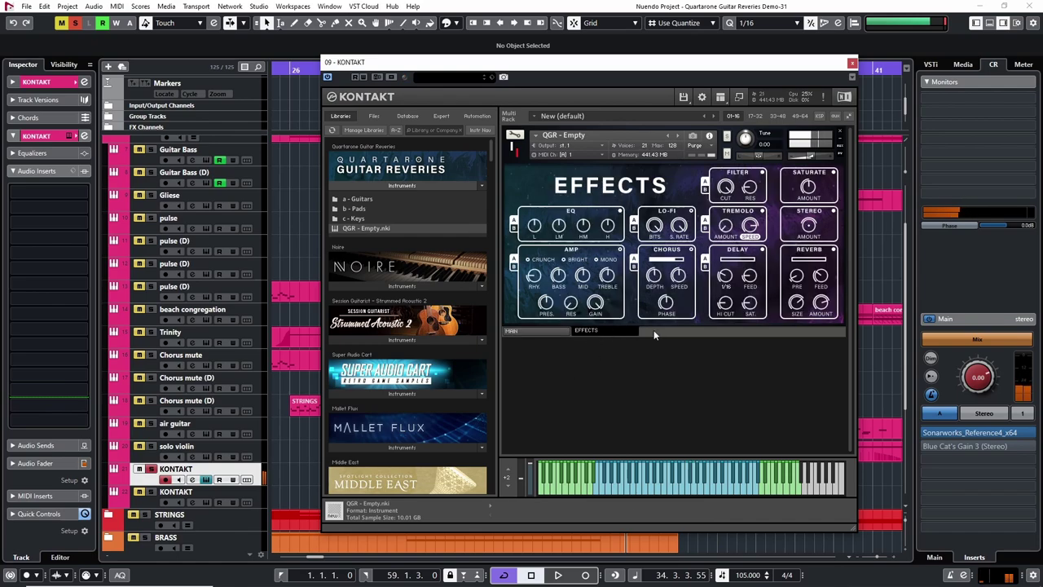
click(512, 330)
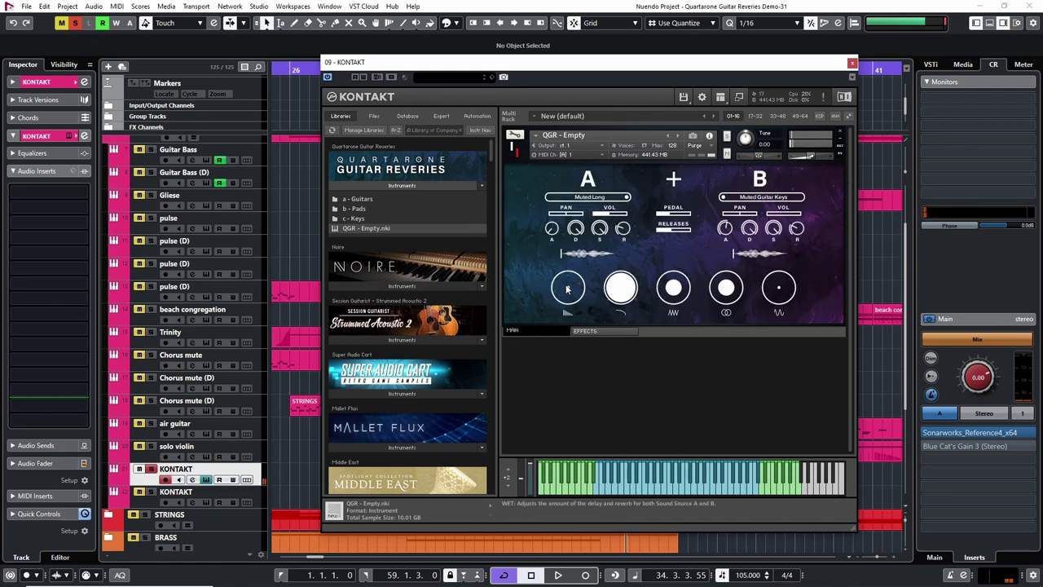
drag(568, 287, 629, 96)
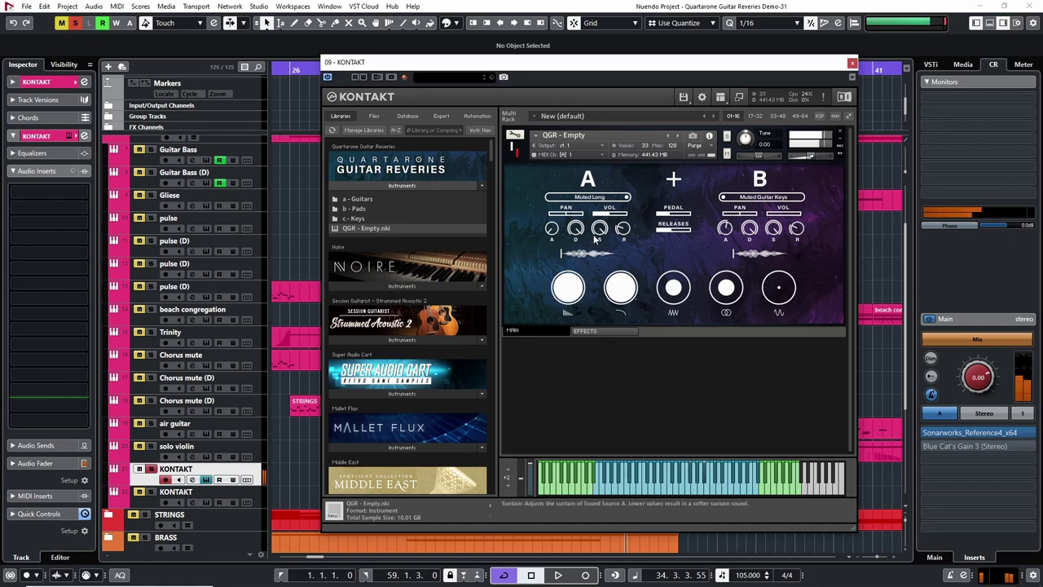
drag(568, 287, 608, 281)
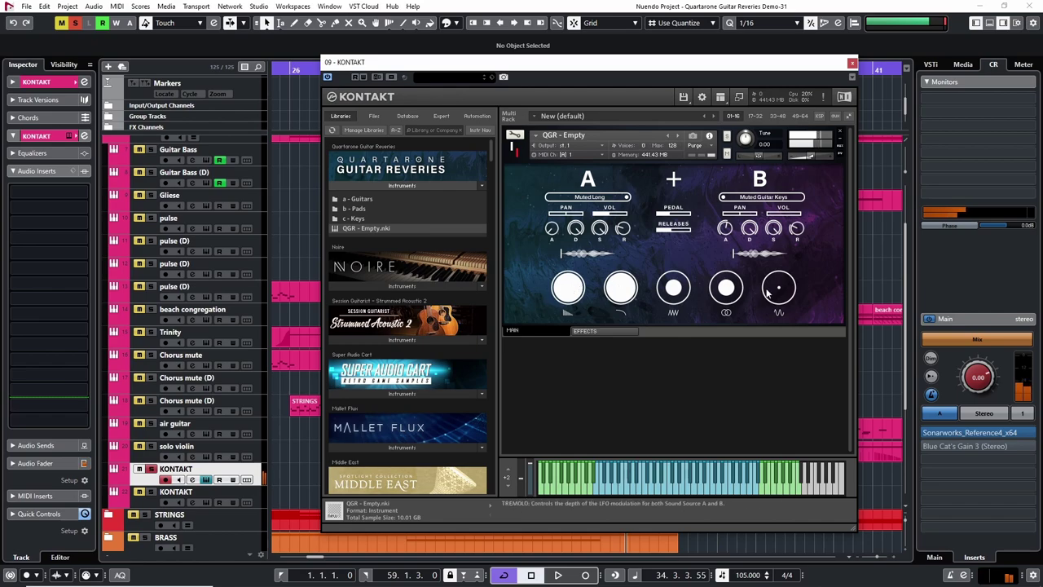
right_click(561, 285)
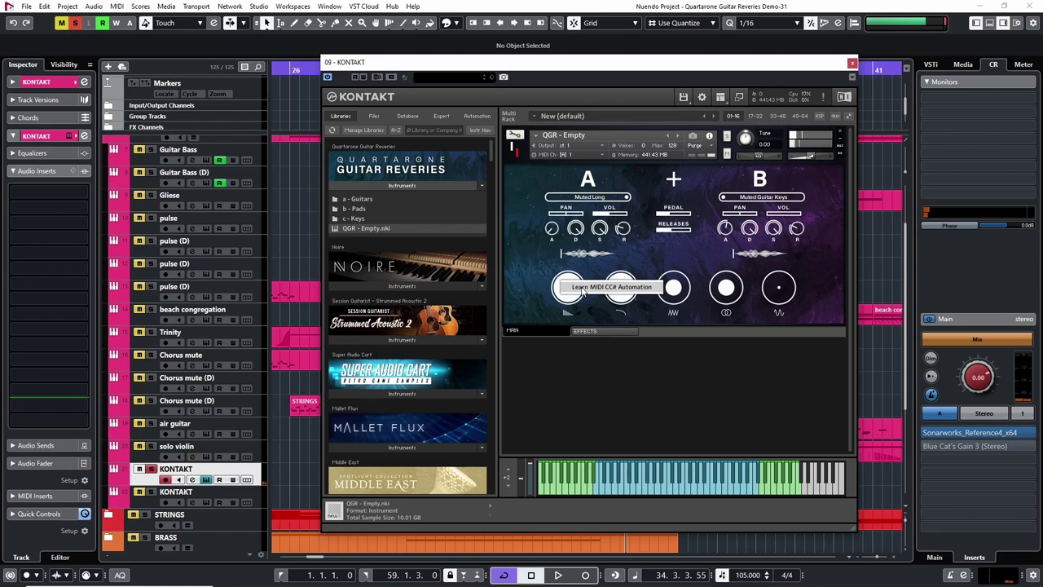
click(581, 288)
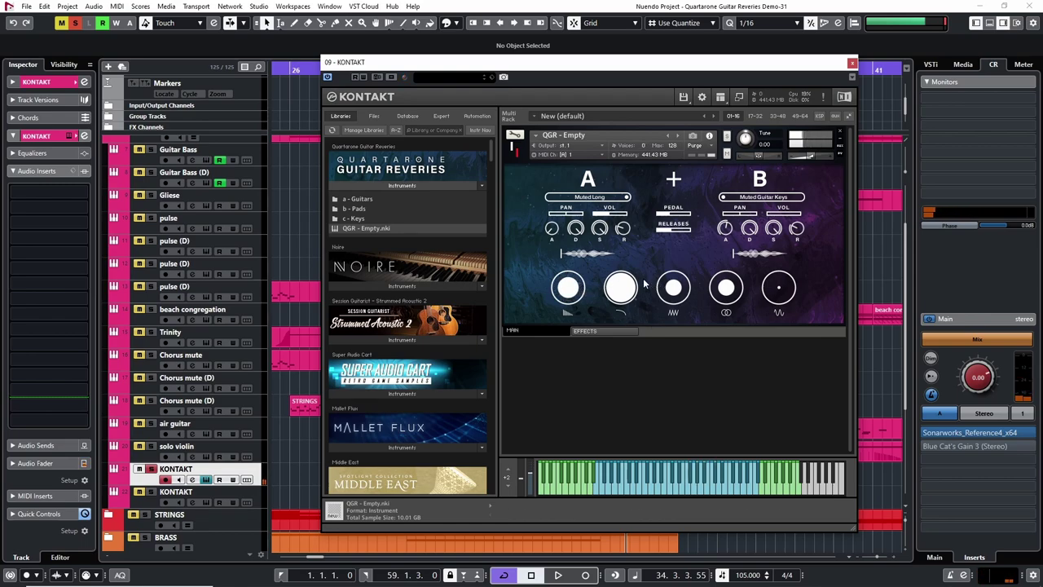
- Reposition the Kontakt window, zoom out the arrangement and return the playhead to the project start
drag(391, 62, 506, 53)
scroll(300, 266, up, 3)
key(g)
key(g)
key(g)
key(g)
key(g)
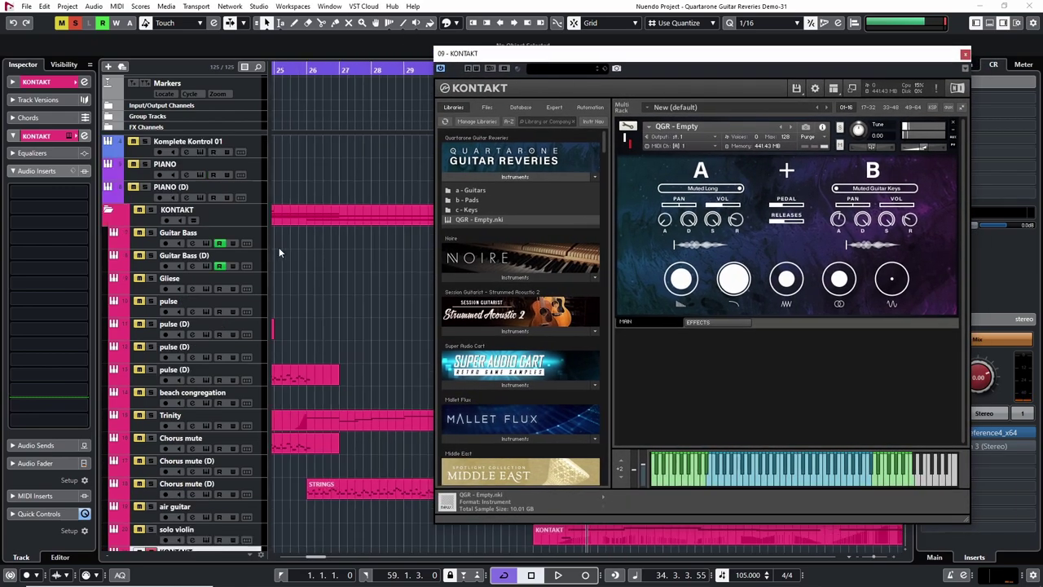
key(Home)
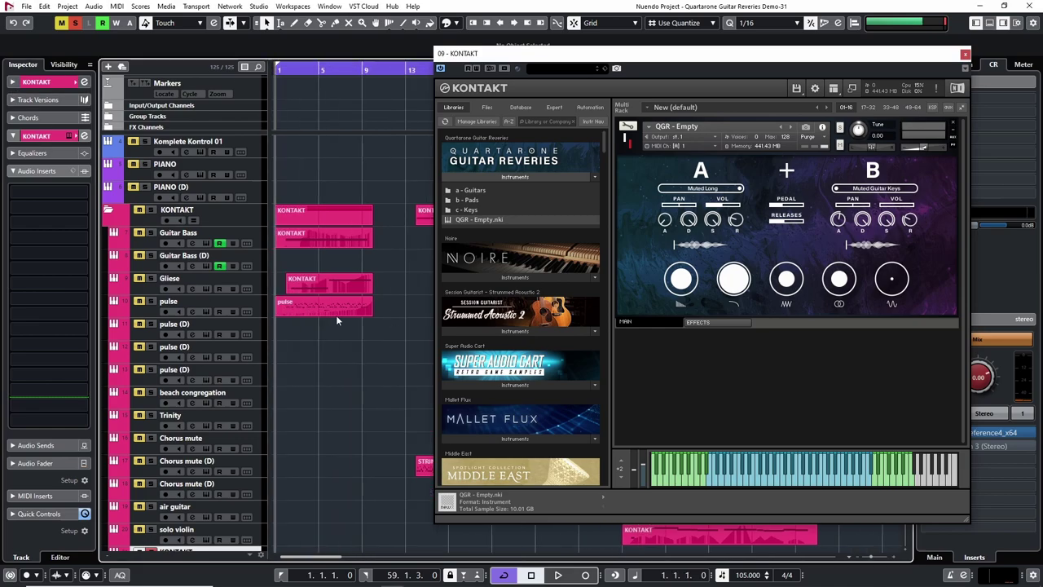
drag(602, 56, 546, 54)
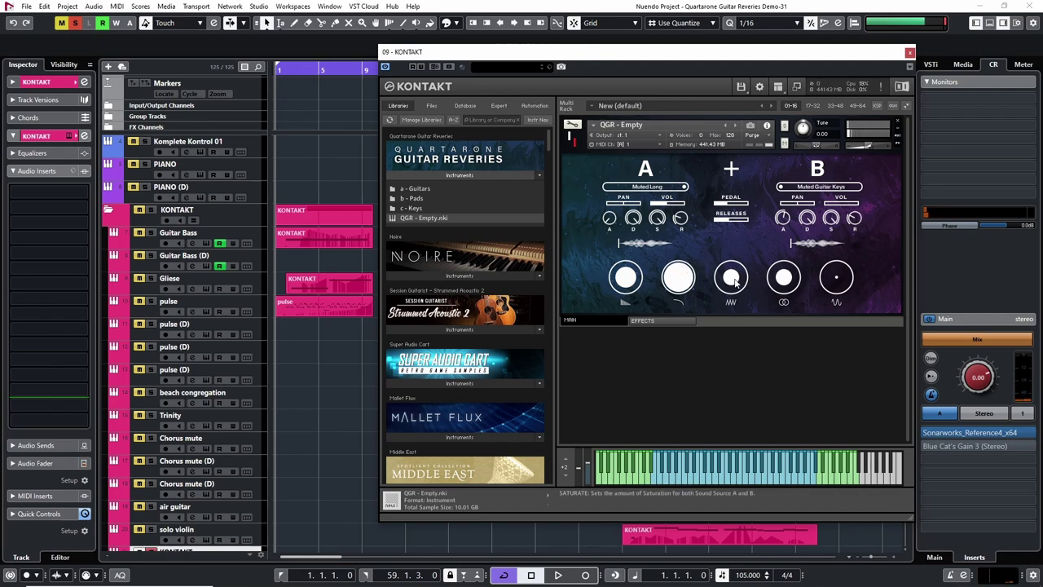
- Try the Saturate macro and the Wide macro at maximum, and return both to their middle positions
mouse_move(736, 280)
mouse_down()
mouse_move(746, 254)
mouse_move(739, 214)
mouse_move(737, 300)
mouse_move(734, 272)
mouse_up()
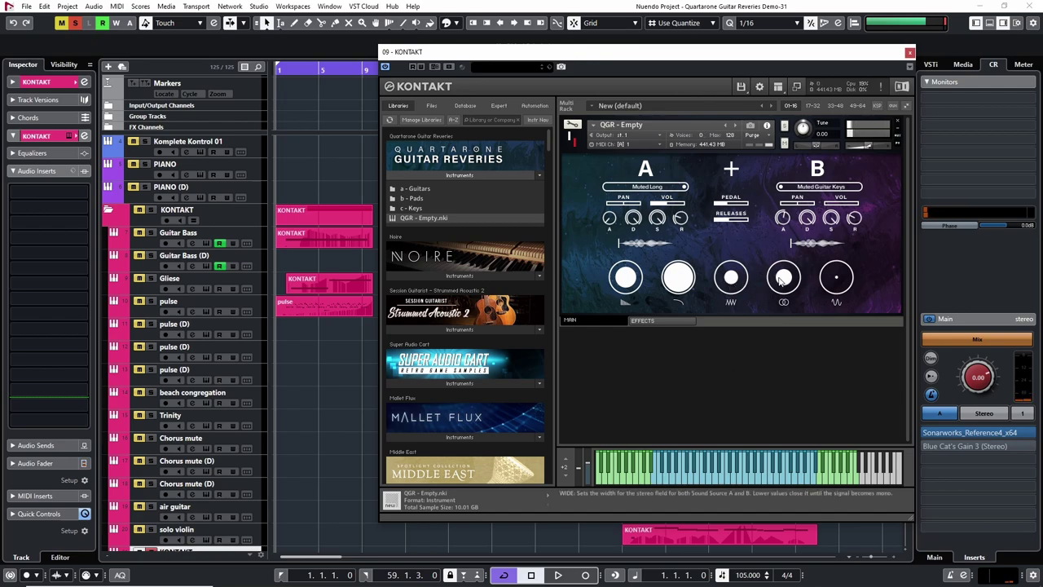
drag(786, 280, 785, 281)
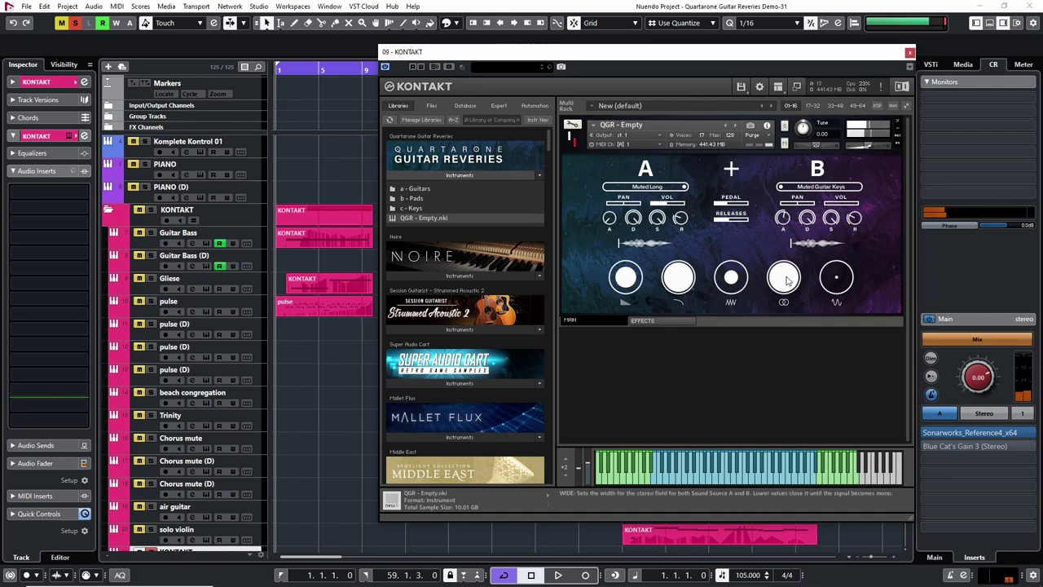
drag(784, 278, 787, 274)
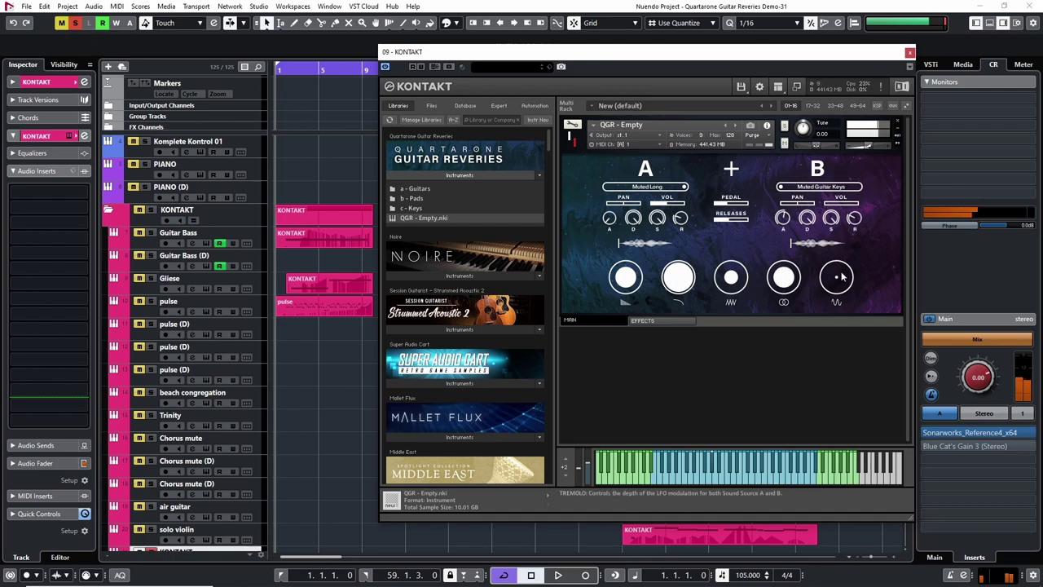
- Compare the Tremolo macro at minimum and maximum, and leave it at maximum
drag(837, 277, 837, 259)
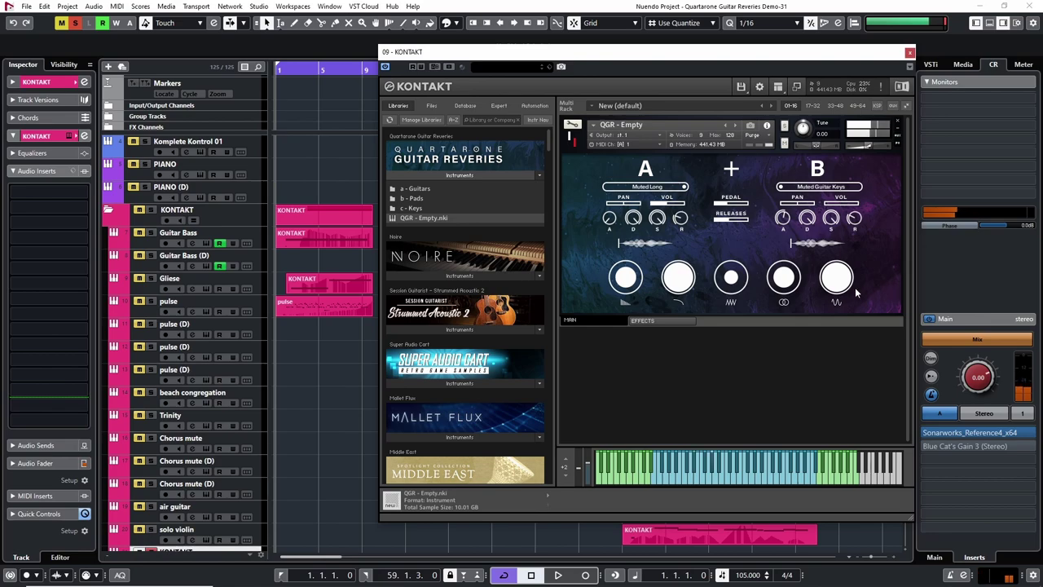
drag(848, 285, 873, 231)
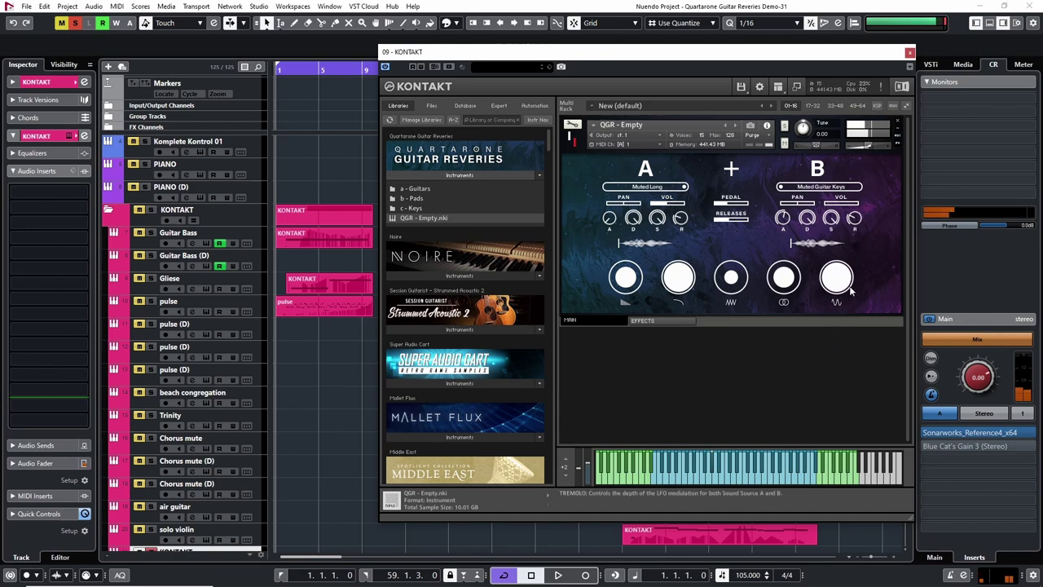
drag(834, 291, 705, 429)
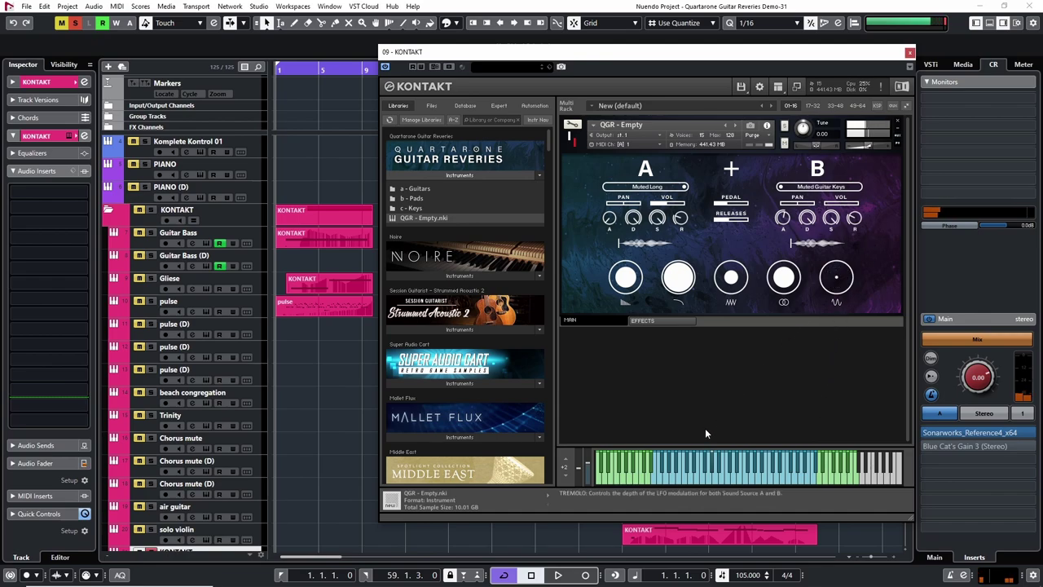
drag(850, 281, 836, 244)
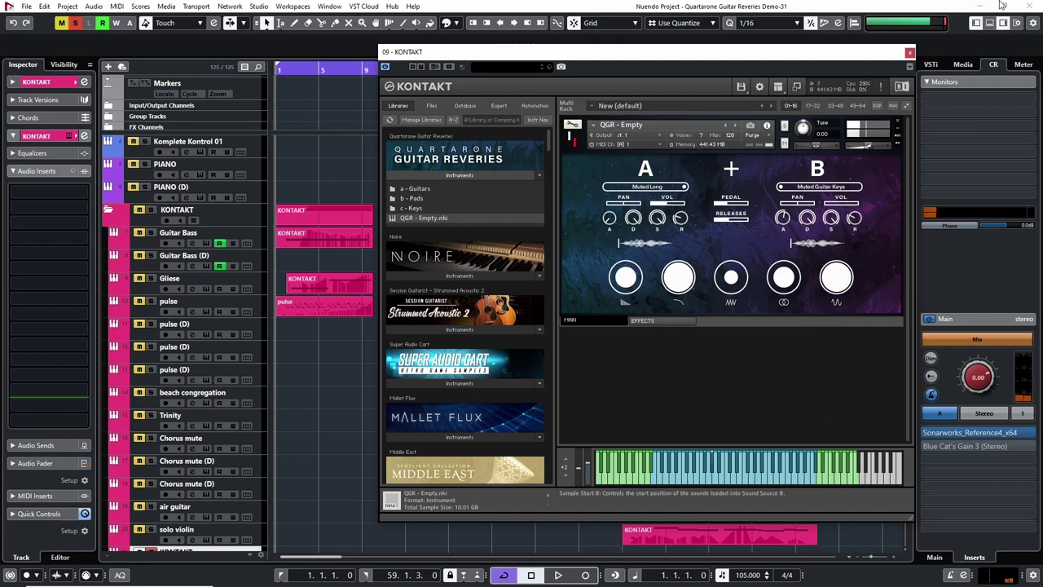
- Examine the Effects page modules and their source A/B switches, including the chorus switch, alongside the main page macros
click(664, 319)
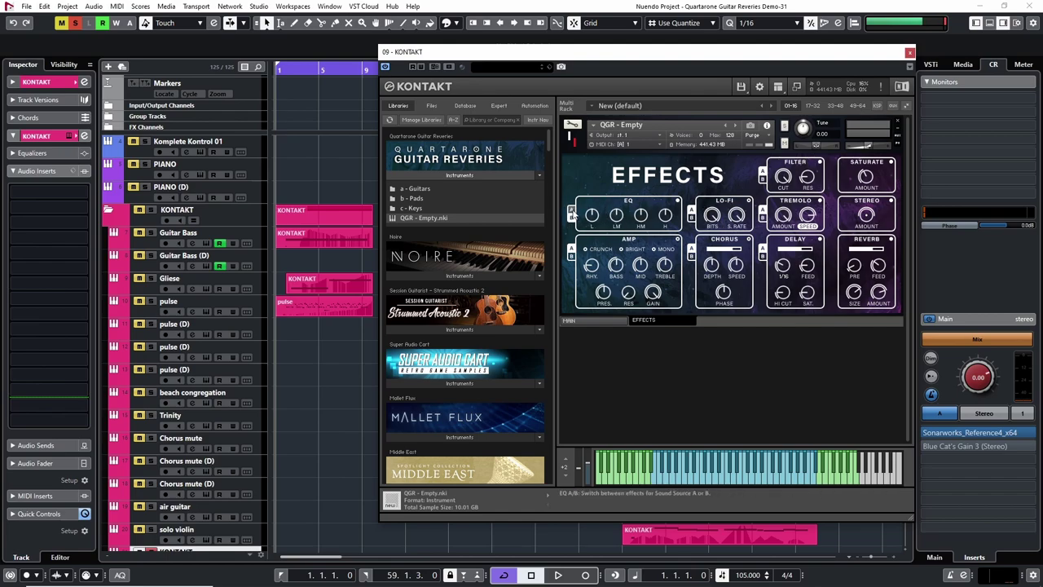
click(593, 318)
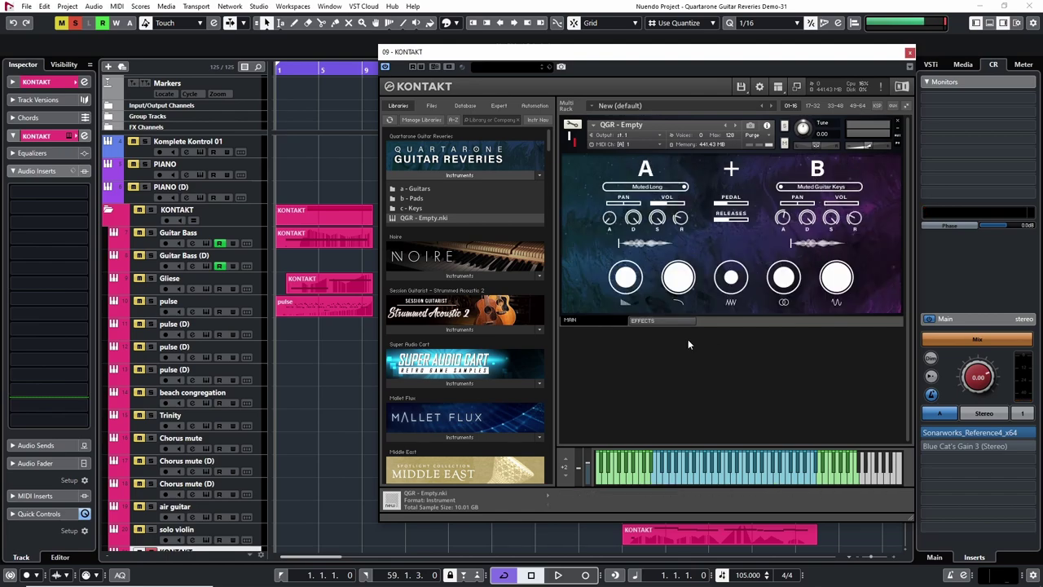
click(642, 320)
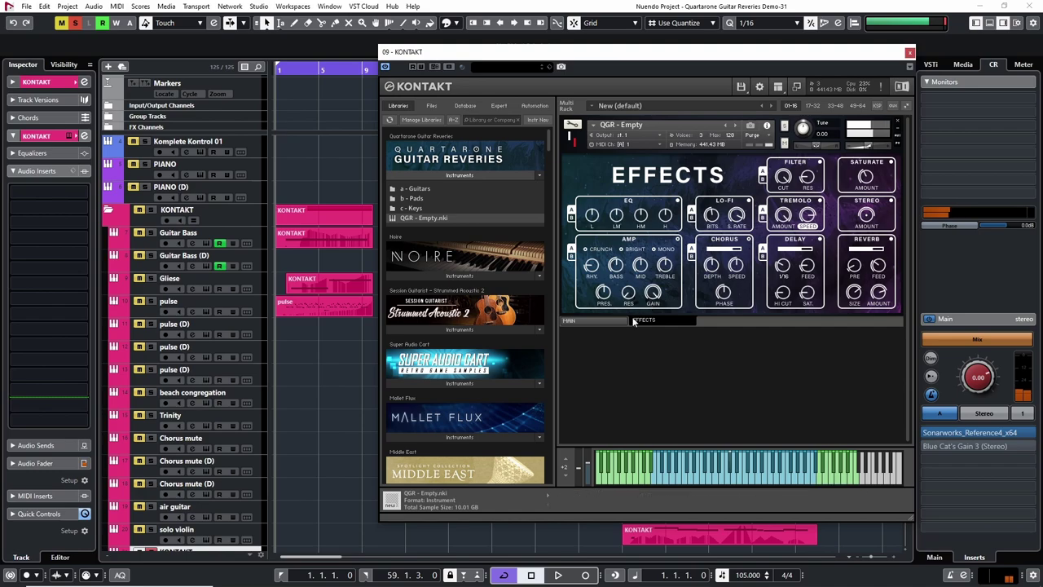
click(569, 319)
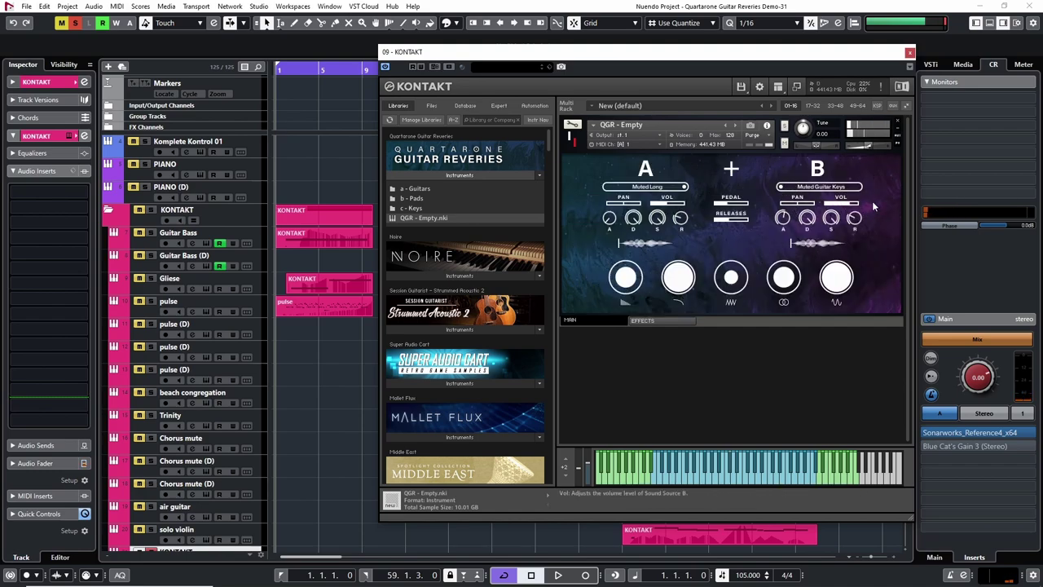
click(689, 319)
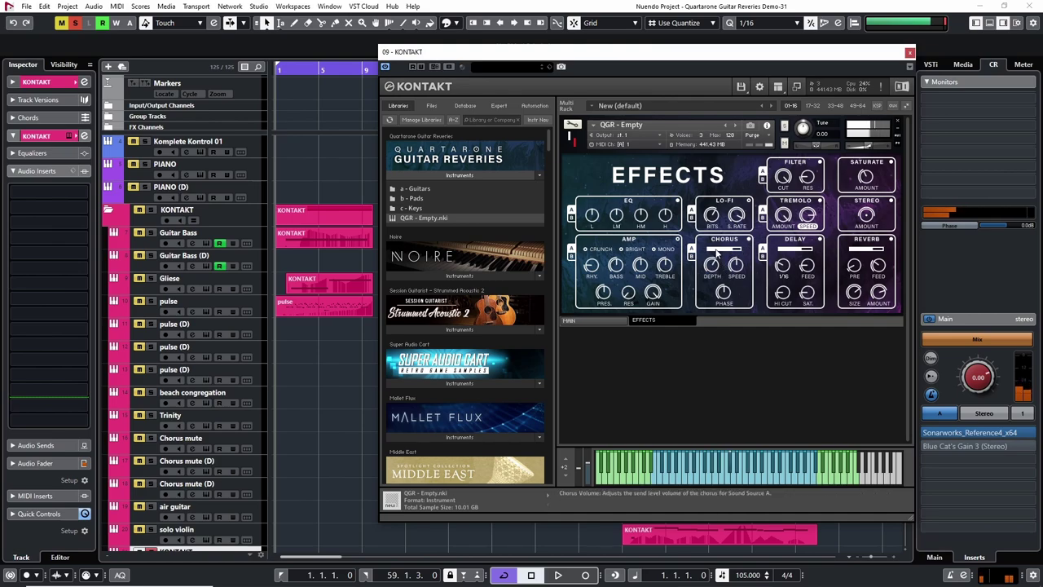
click(691, 257)
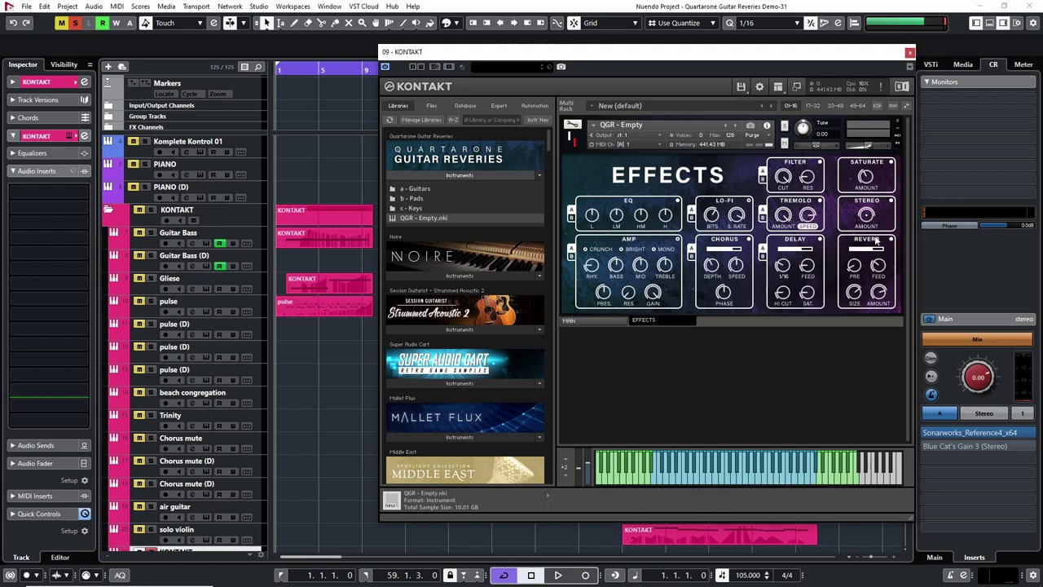
click(599, 323)
click(653, 320)
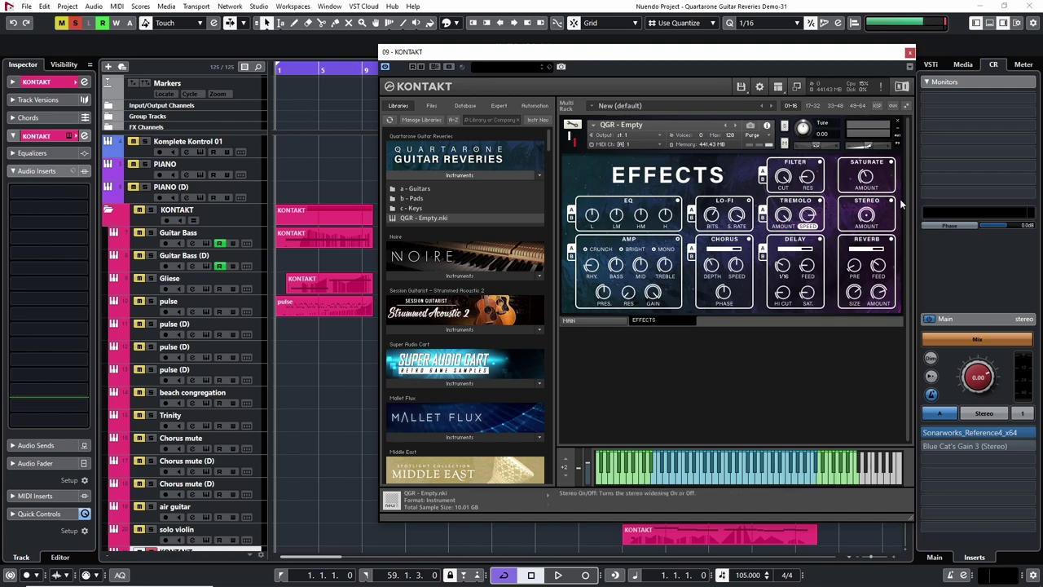
- Try the Wide macro at minimum, check the Effects page, and set Wide to maximum
click(587, 321)
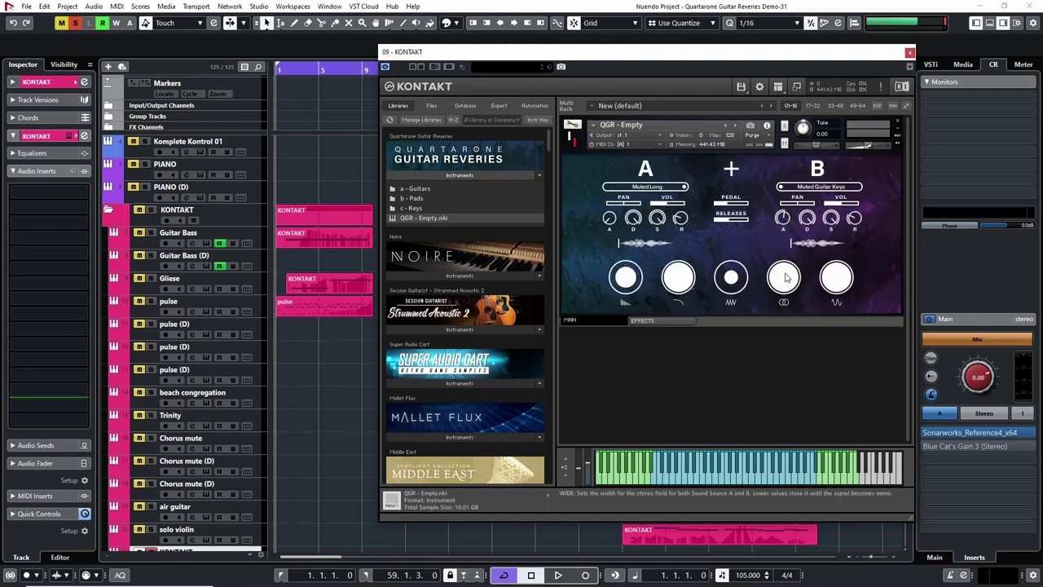
click(643, 320)
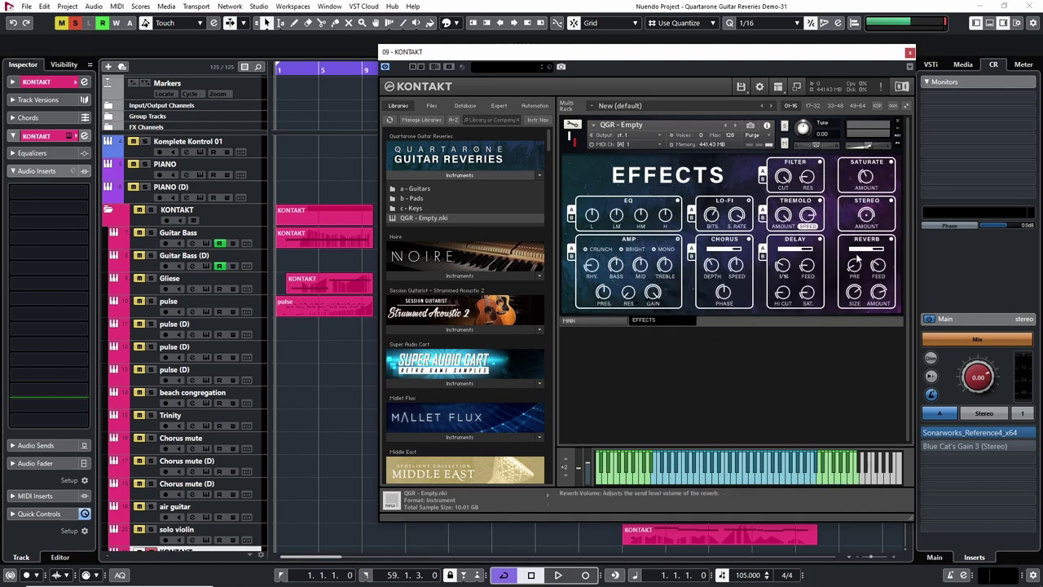
click(616, 320)
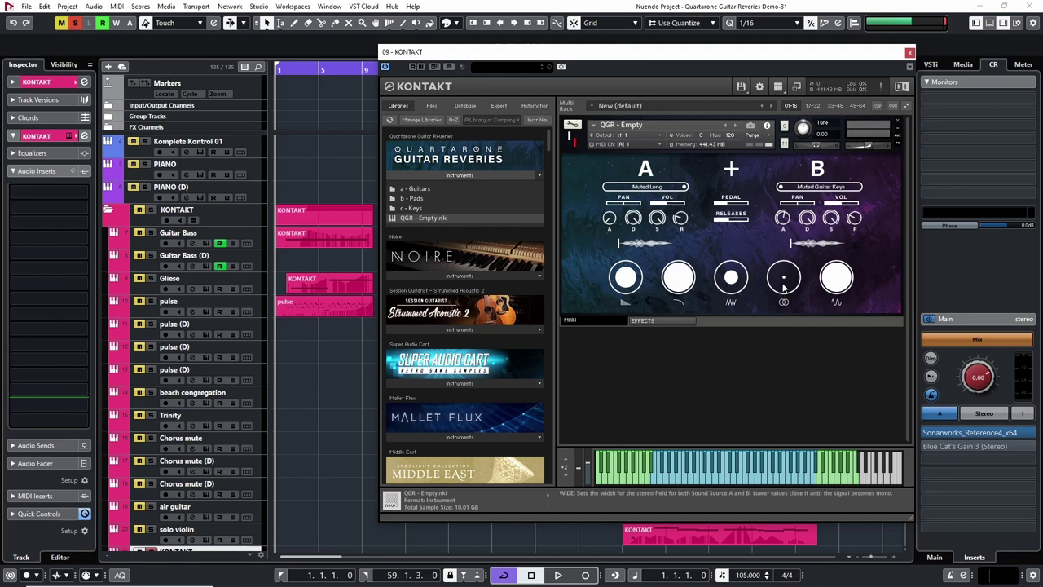
drag(783, 281, 753, 268)
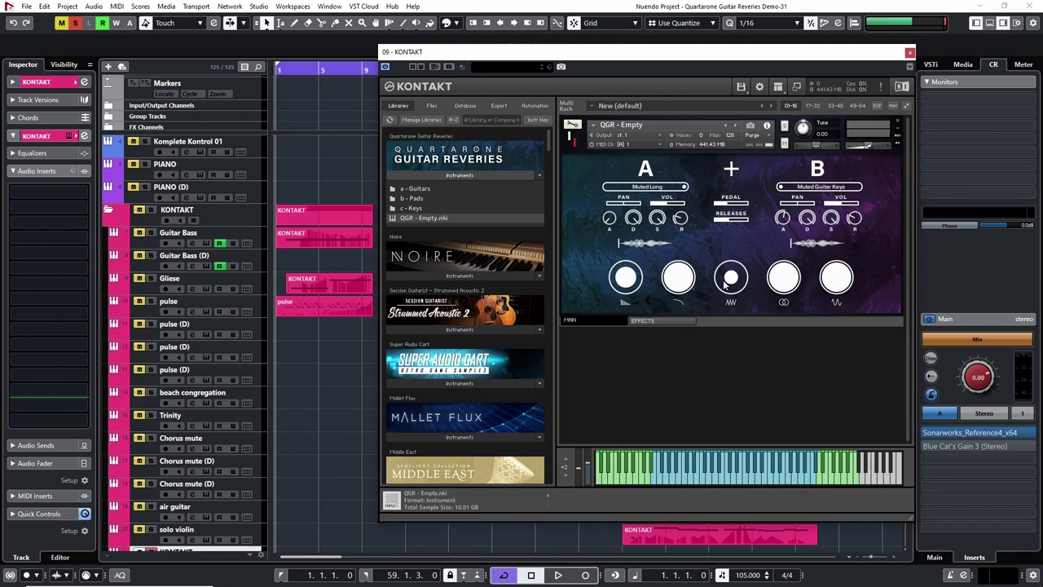
- Raise the Wet and Saturate macros to maximum, and compare the settings on the Effects page
click(655, 320)
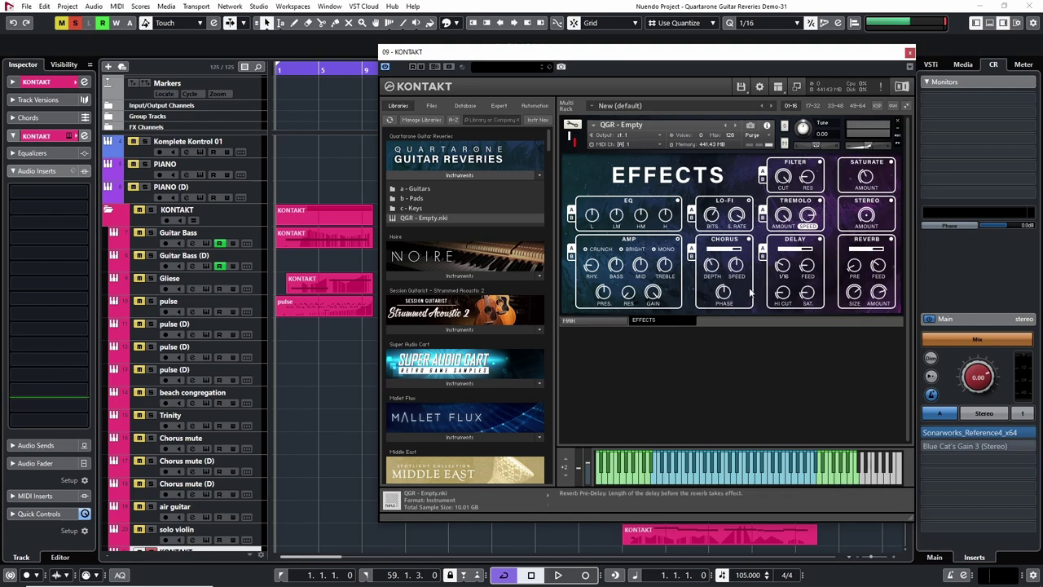
click(607, 319)
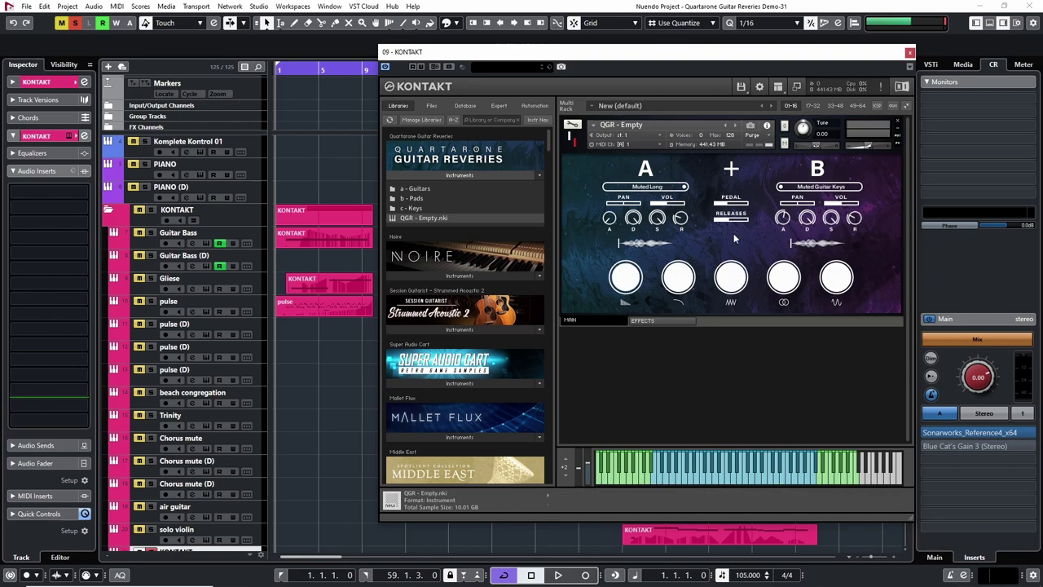
click(676, 320)
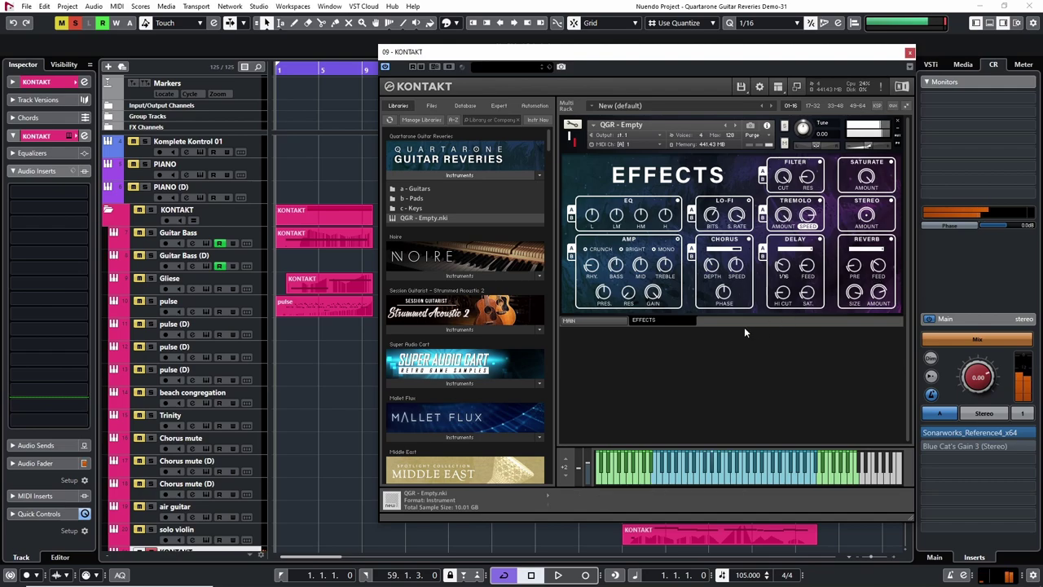
click(610, 320)
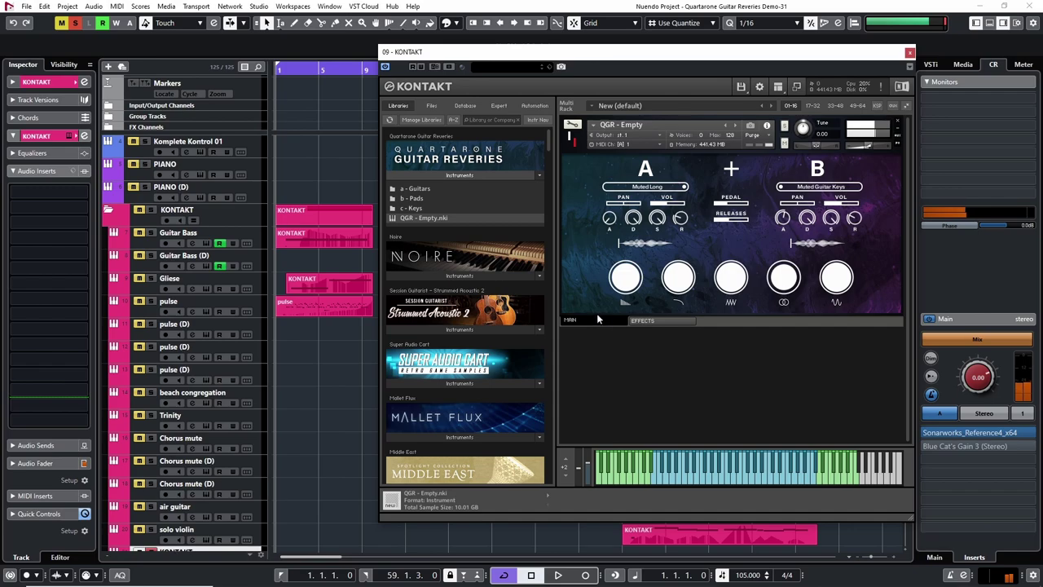
- Reload the QGR - Empty patch, and assign Granular Sustain 1 to source A and Guitar Pad 1 MW to source B
double_click(423, 218)
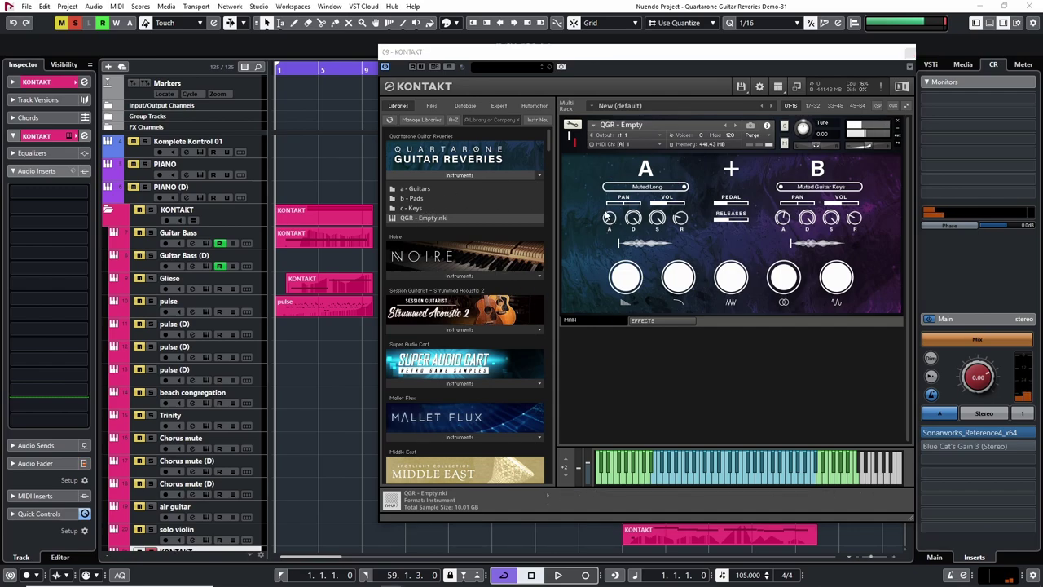
click(531, 338)
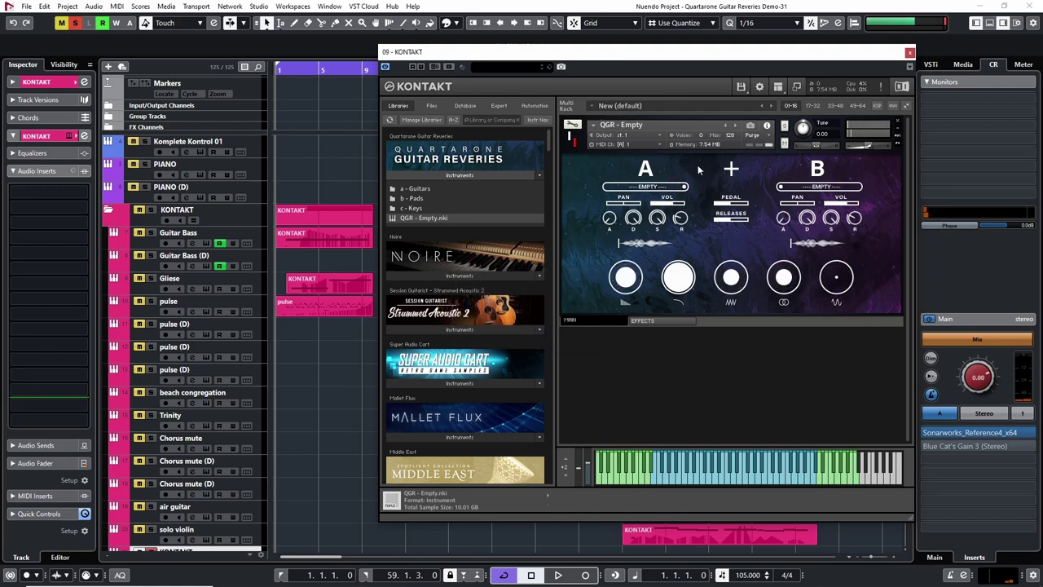
click(649, 186)
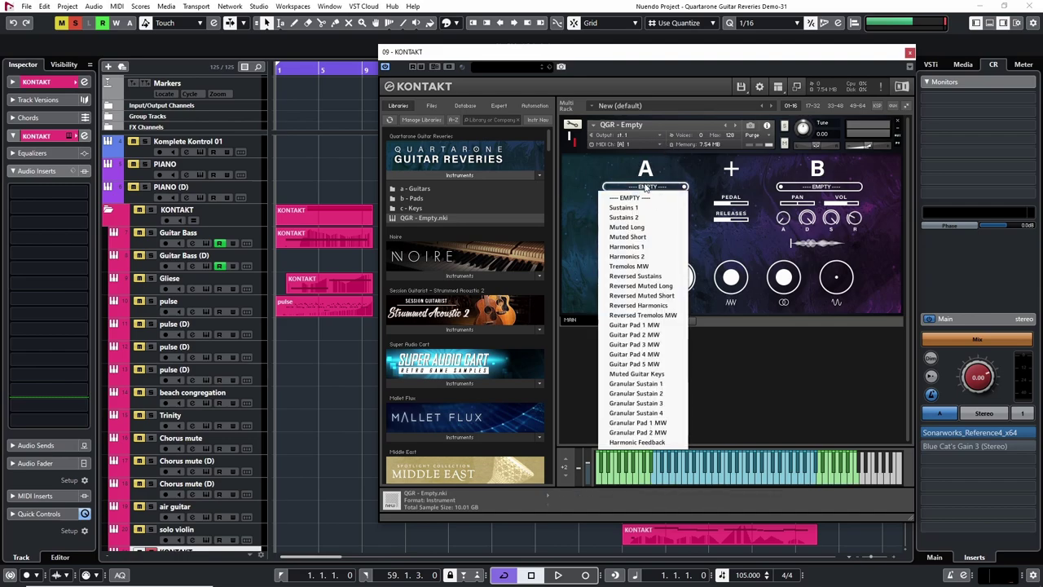
click(656, 390)
click(818, 187)
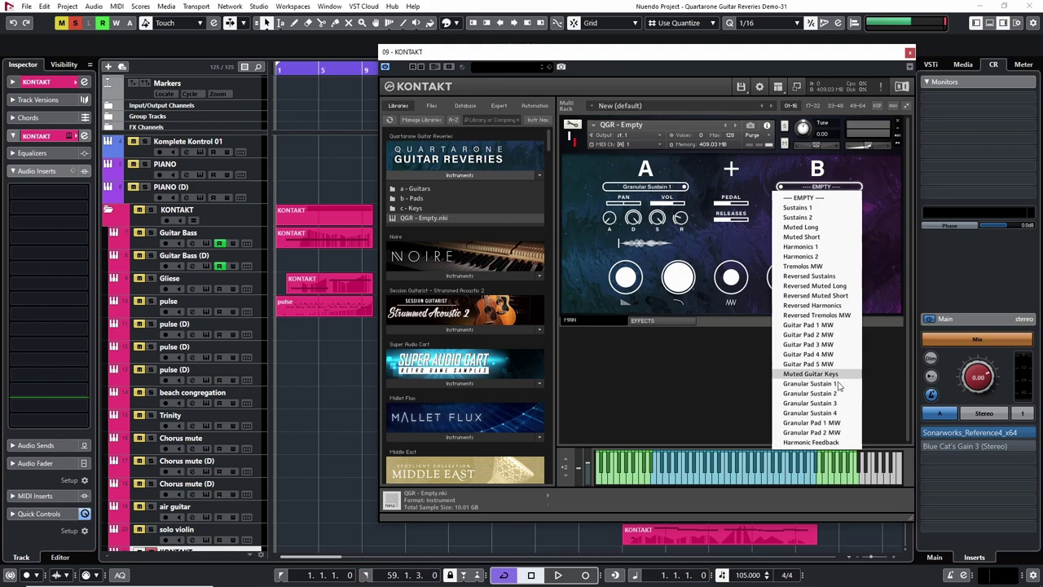
click(830, 326)
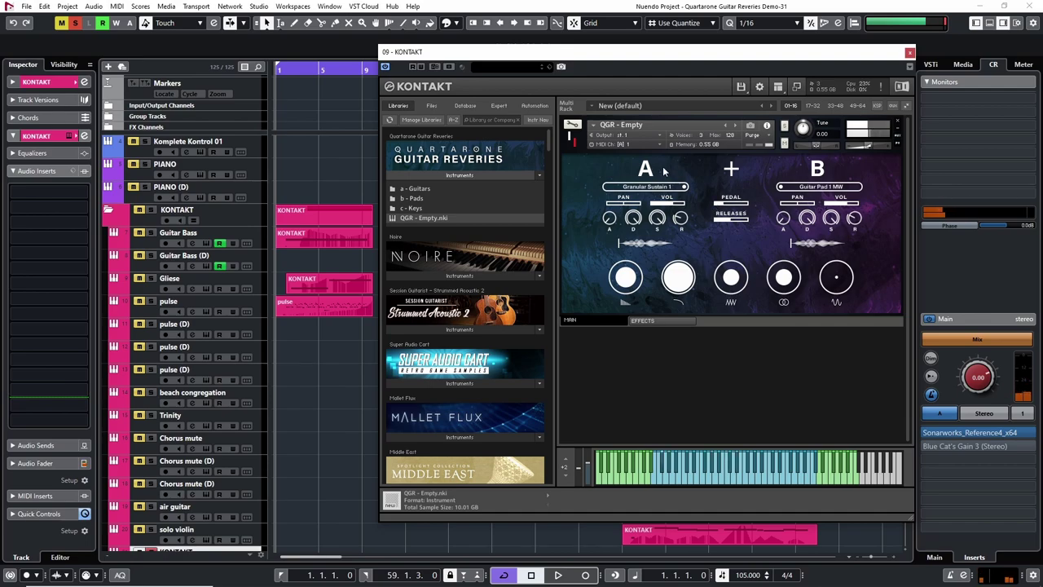
- Raise the Saturate macro to about halfway and the Wet macro to maximum
mouse_move(837, 277)
mouse_down()
mouse_move(885, 149)
mouse_move(852, 277)
mouse_up()
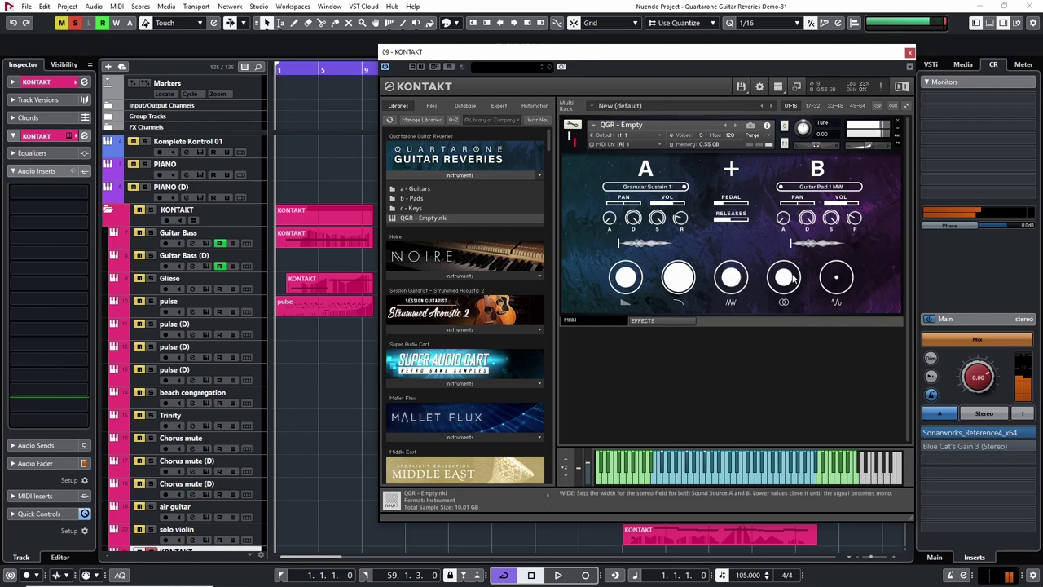
drag(837, 277, 871, 221)
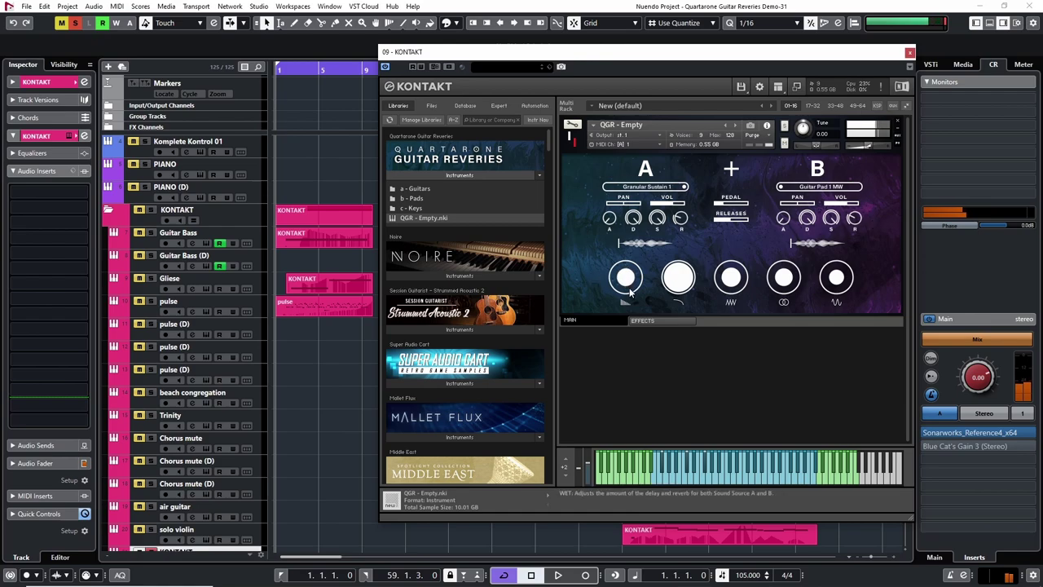
drag(630, 302, 639, 259)
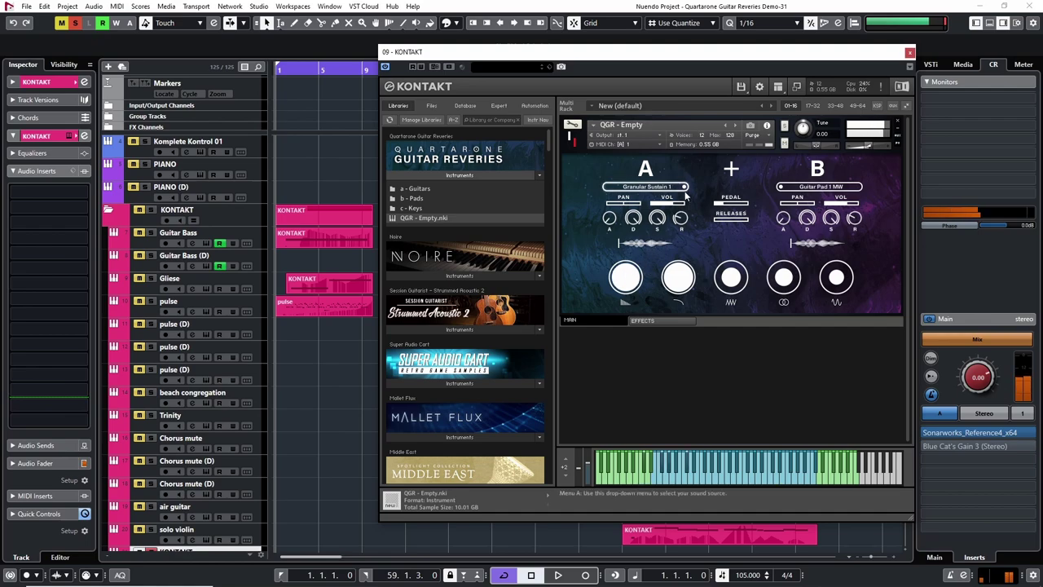
- Audition Muted Guitar Keys, Sustains 1 and Sustains 2 as source A against the guitar pad in source B
click(657, 186)
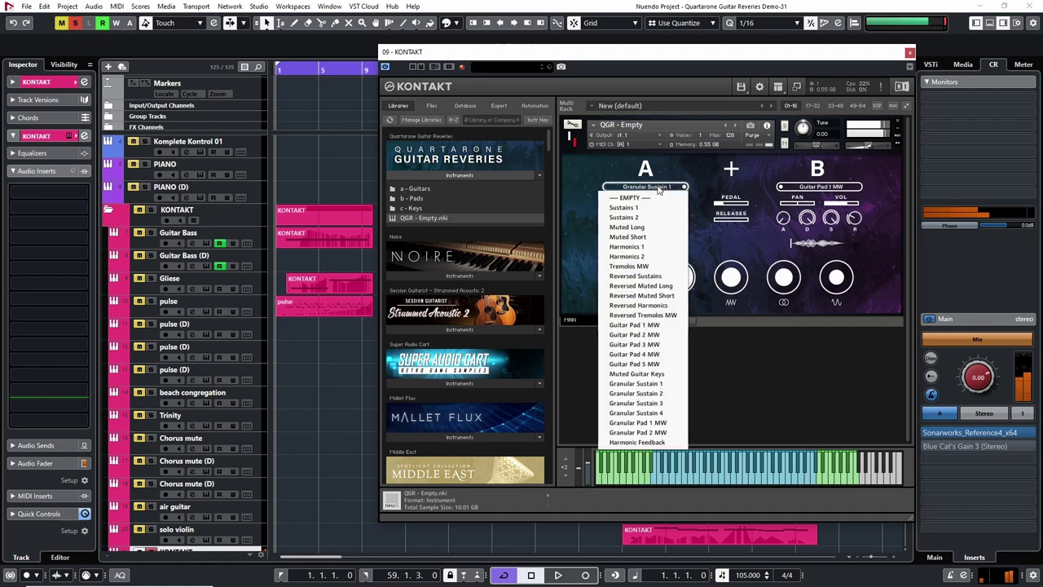
click(654, 374)
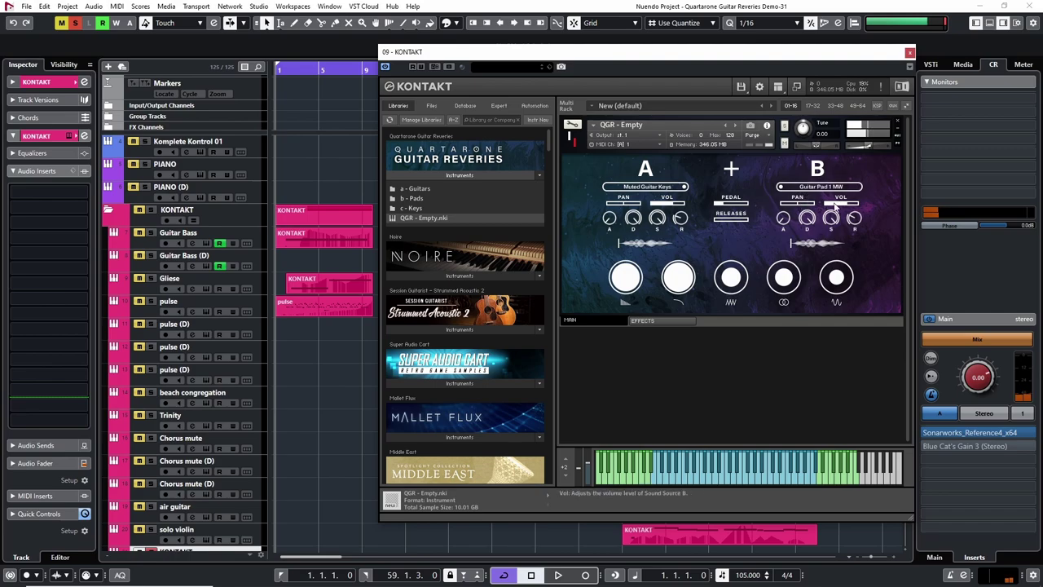
click(652, 188)
click(635, 209)
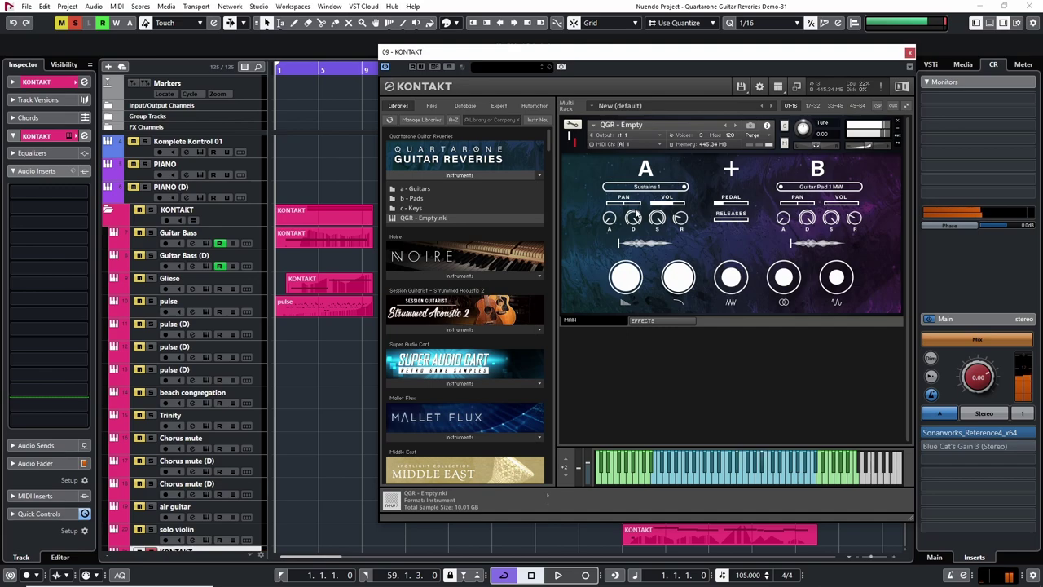
click(652, 187)
click(640, 215)
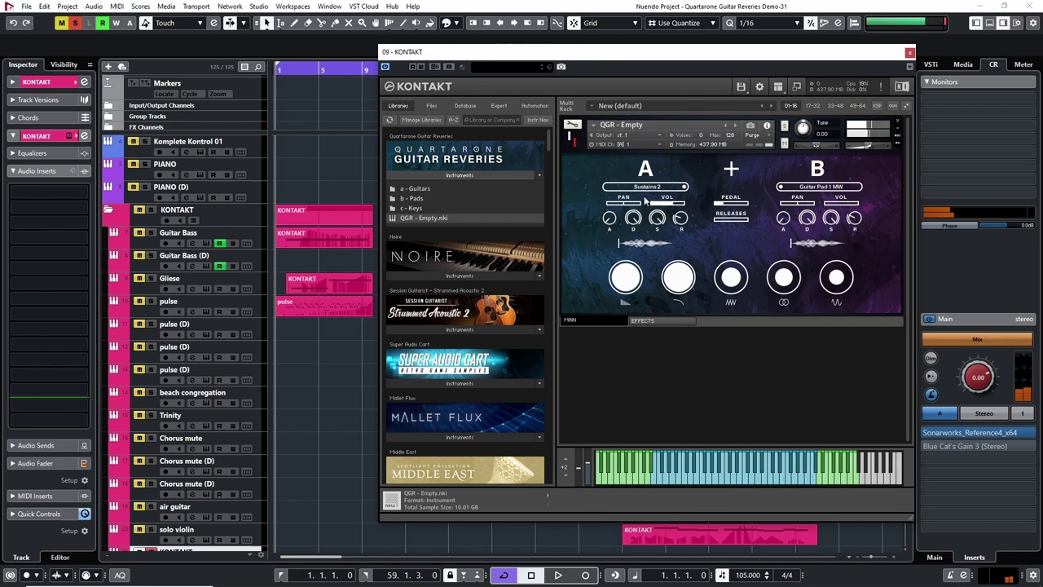
- Audition Muted Long and Muted Short as source A, keeping Guitar Pad 1 MW as source B
click(648, 187)
click(634, 228)
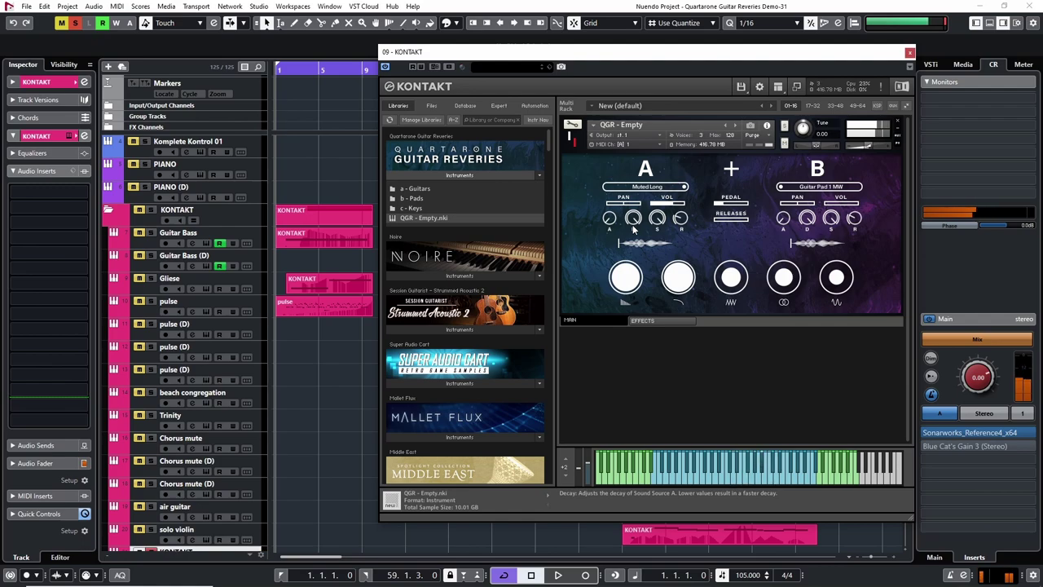
click(644, 187)
click(641, 243)
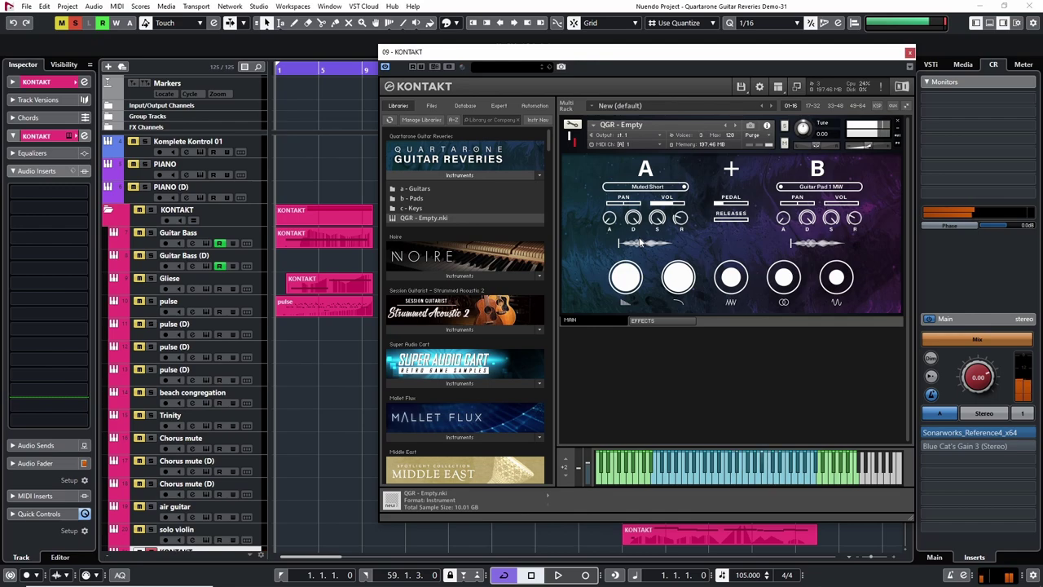
- Audition Harmonics 1, Harmonics 2 and Tremolos MW as source A, layered with the pad in source B
click(647, 186)
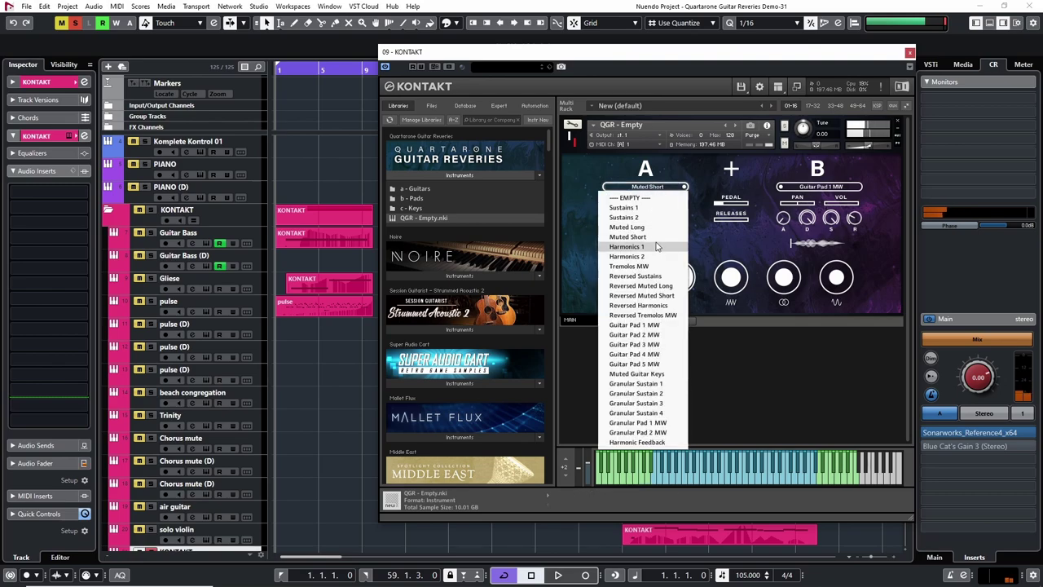
click(657, 246)
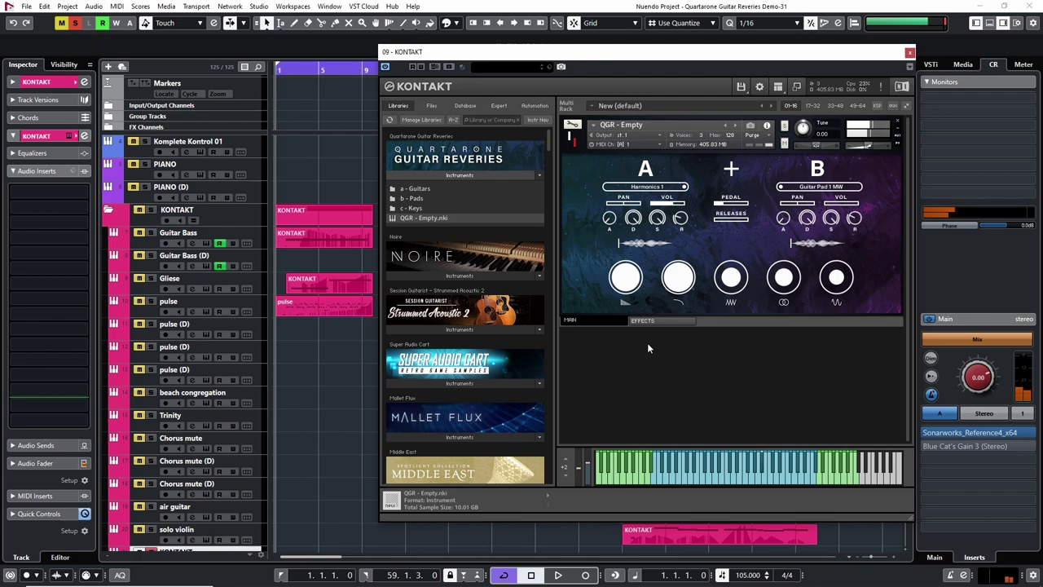
click(659, 188)
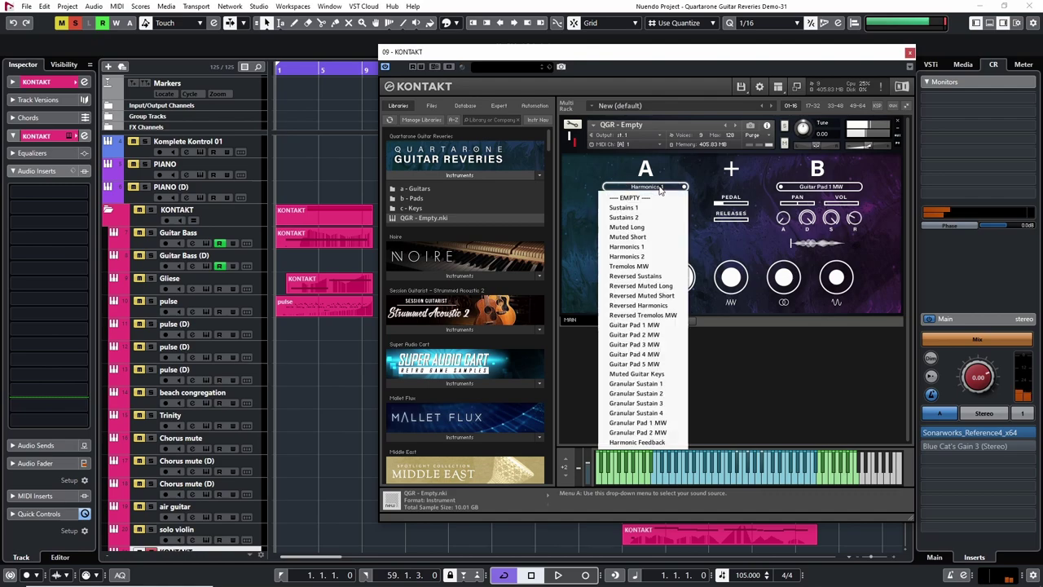
click(641, 258)
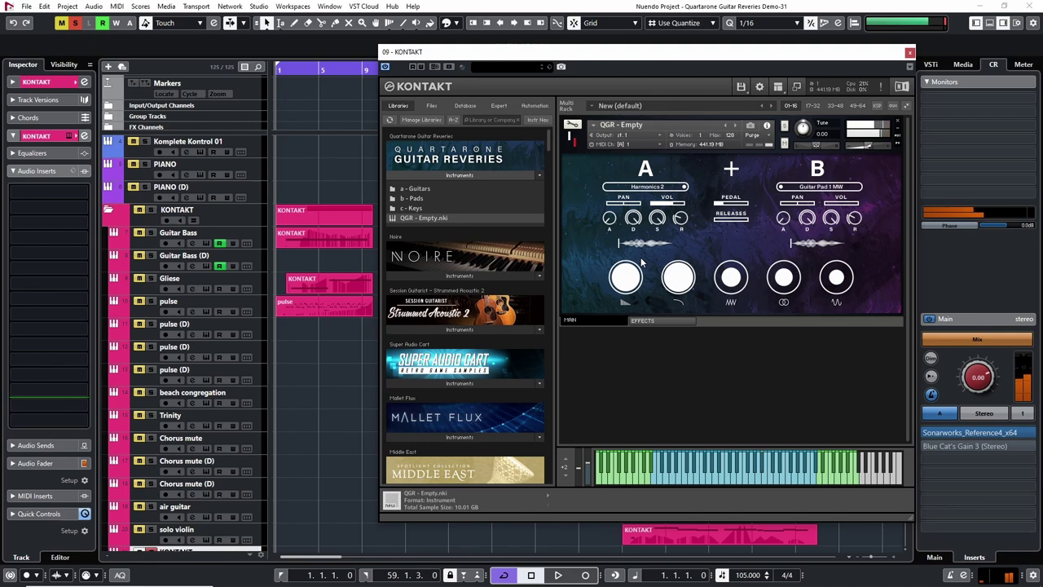
click(656, 188)
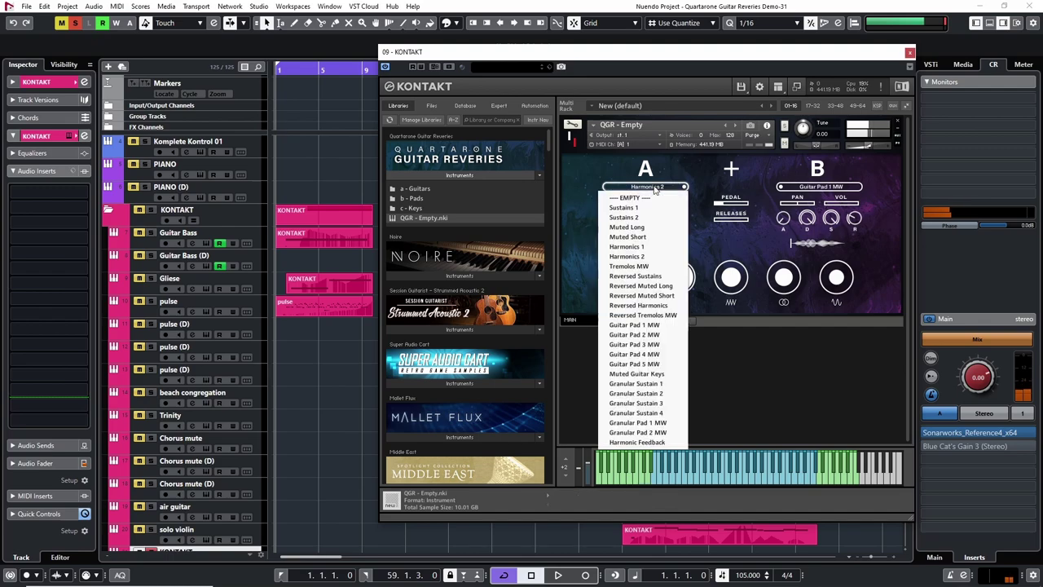
click(636, 265)
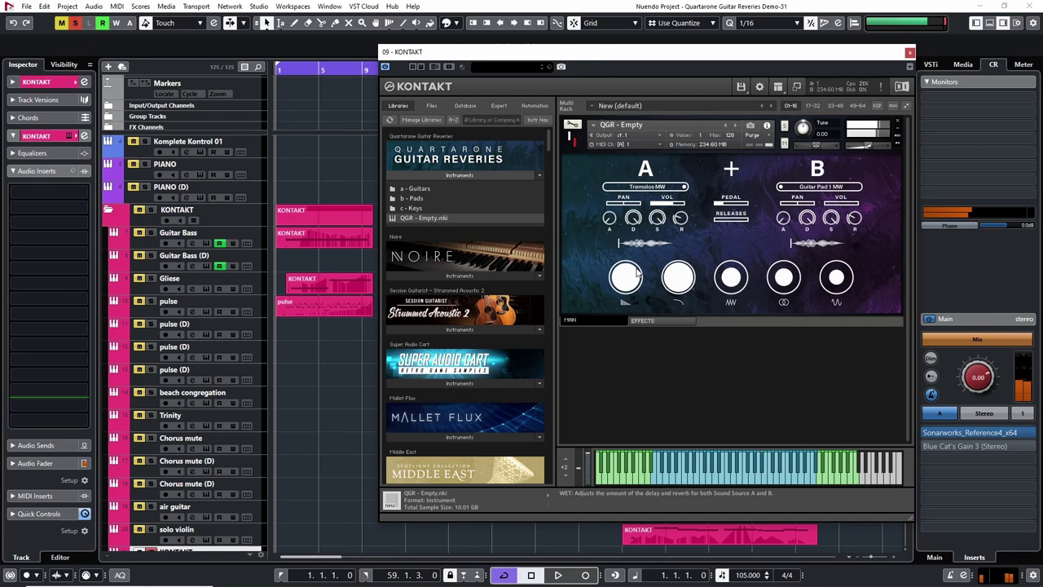
- Audition Reversed Sustains, Reversed Muted Long and Reversed Muted Short in turn as source A
click(659, 189)
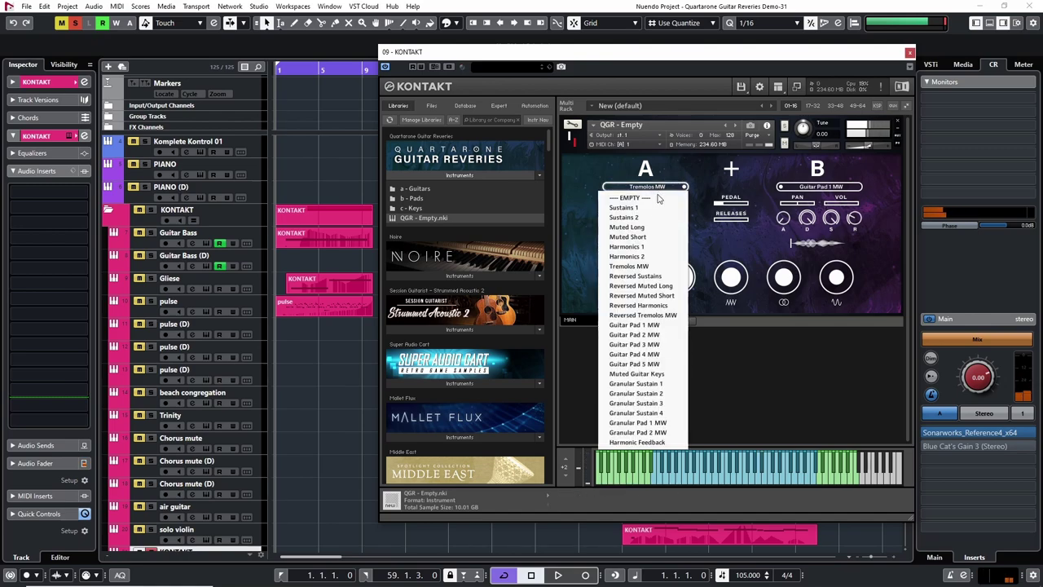
click(644, 276)
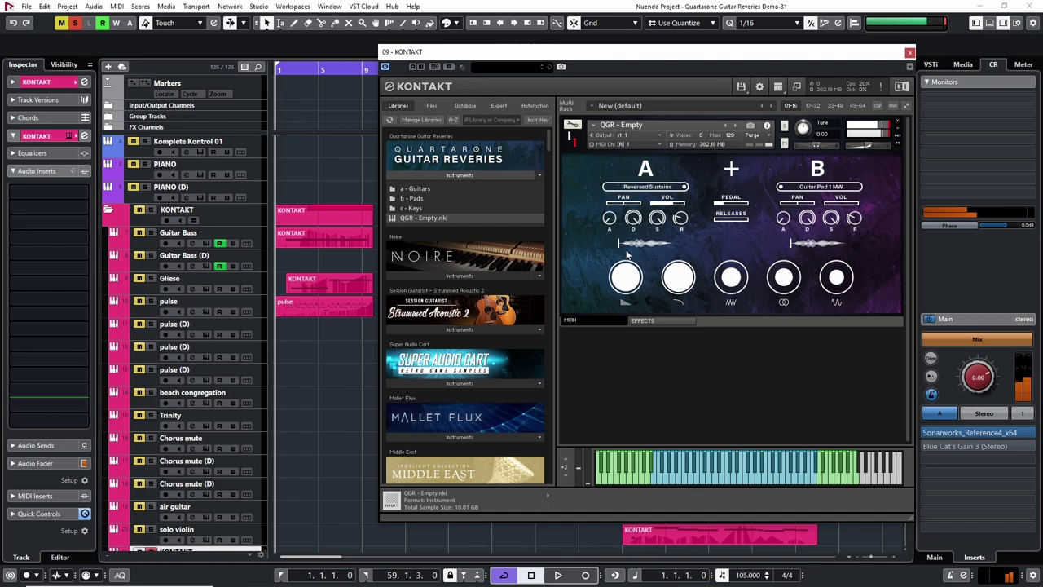
click(661, 188)
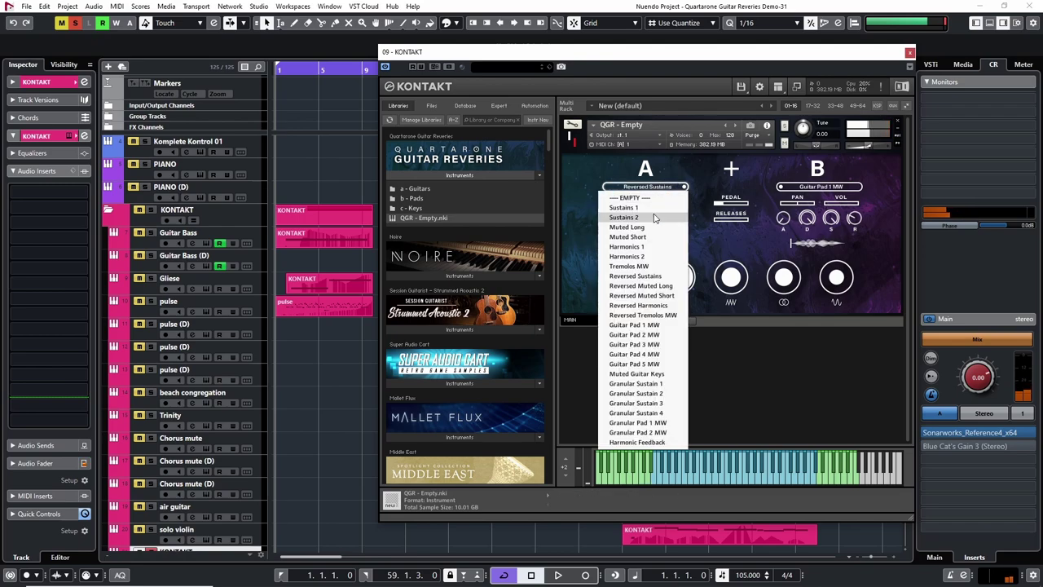
click(657, 286)
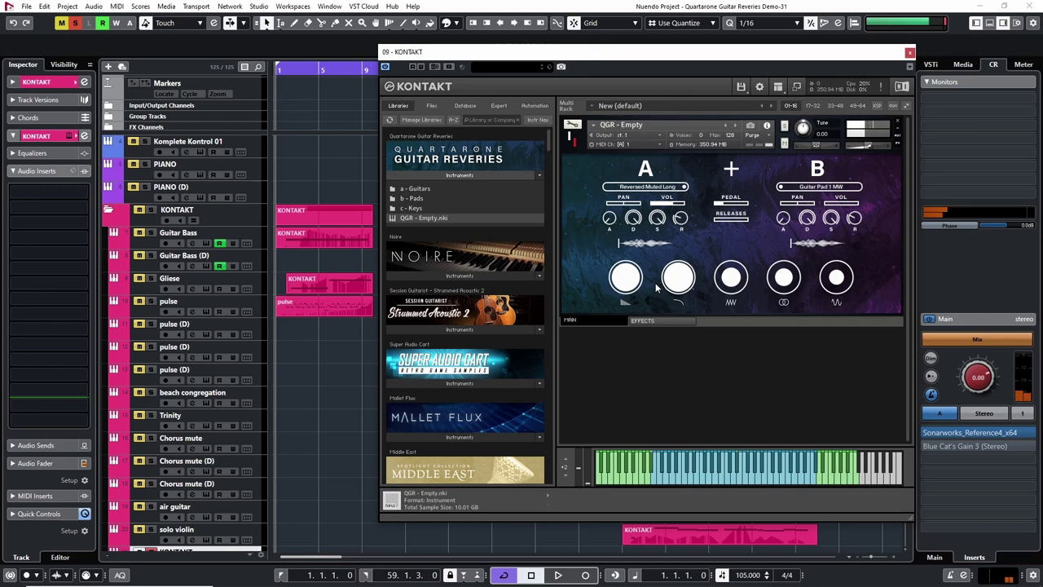
click(635, 187)
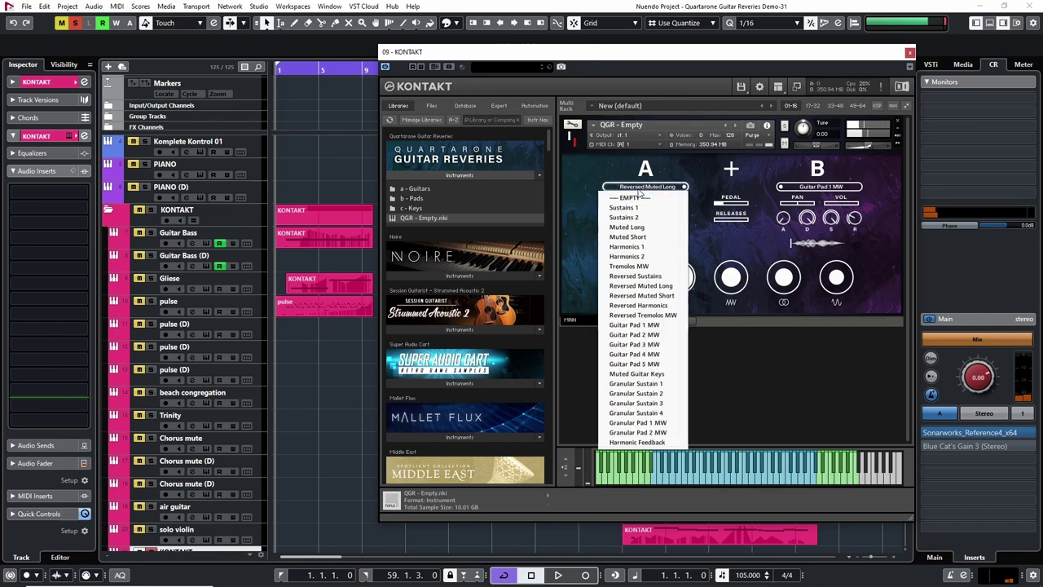
click(653, 296)
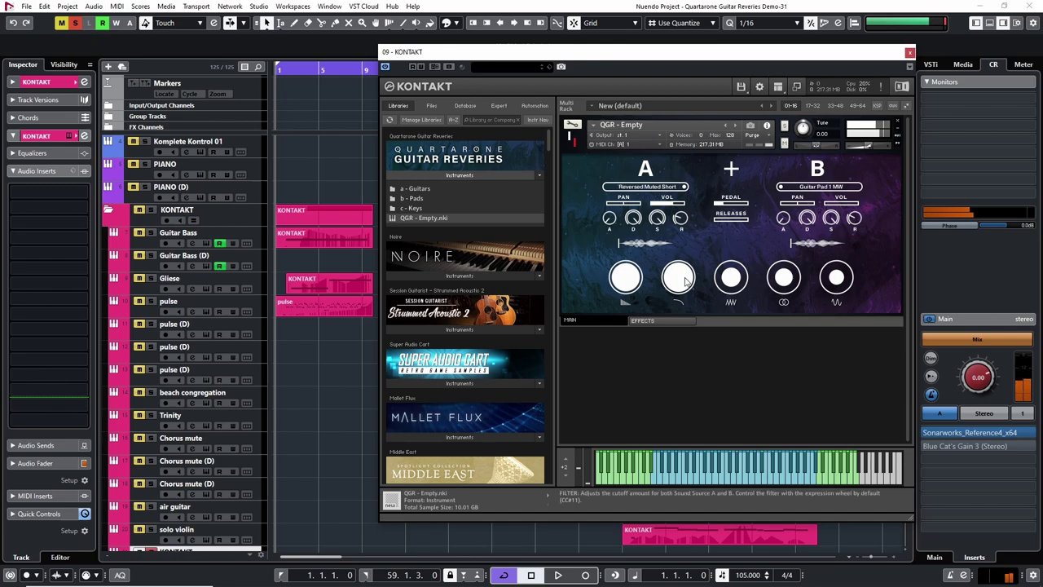
- Audition Reversed Harmonics and Reversed Tremolos MW as source A
click(651, 187)
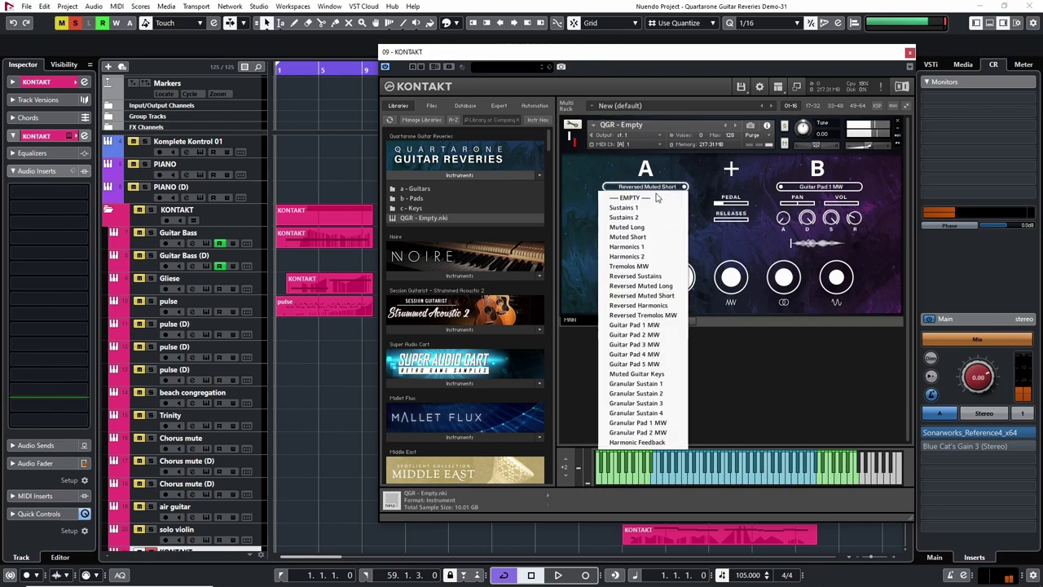
click(649, 306)
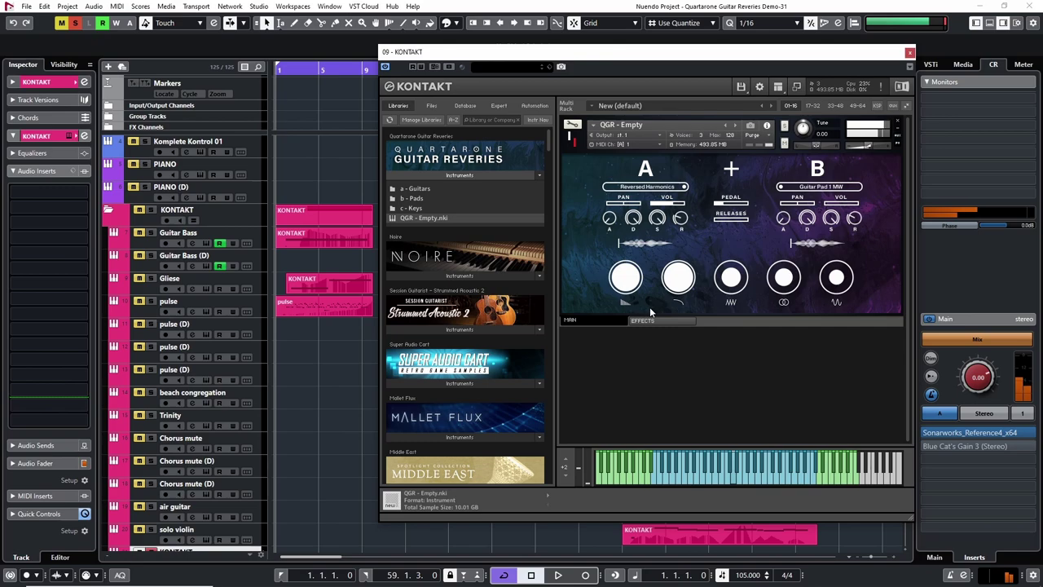
click(650, 188)
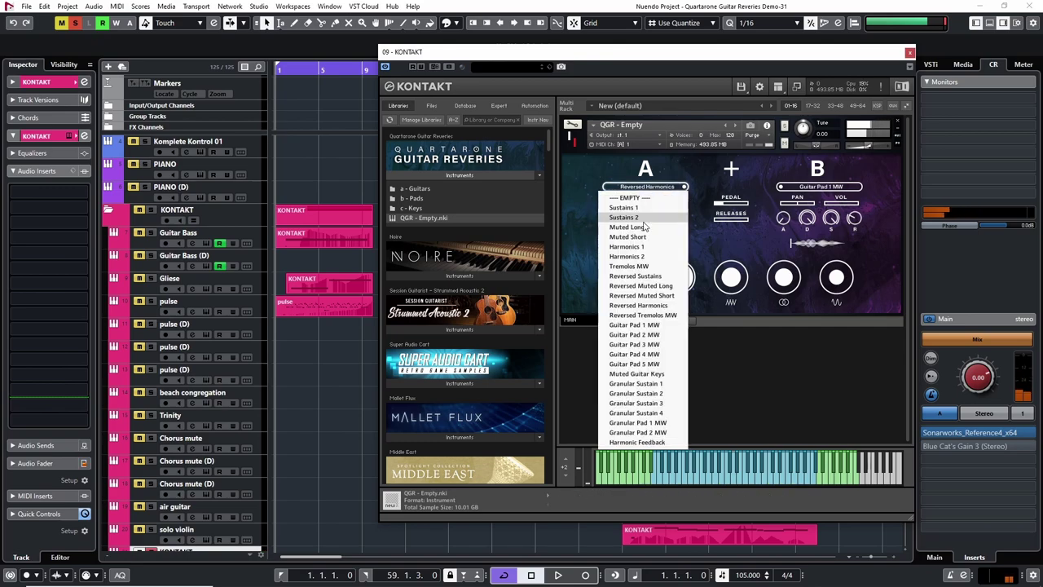
click(641, 314)
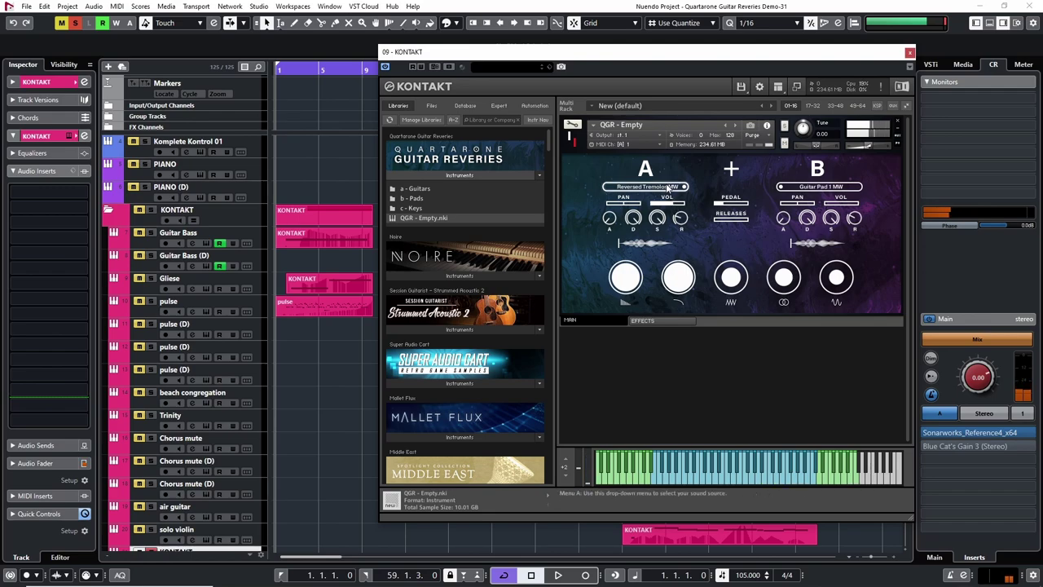
- Audition Guitar Pad 1 MW and Guitar Pad 2 MW as source A, and leave it on Guitar Pad 3 MW
click(666, 188)
click(634, 322)
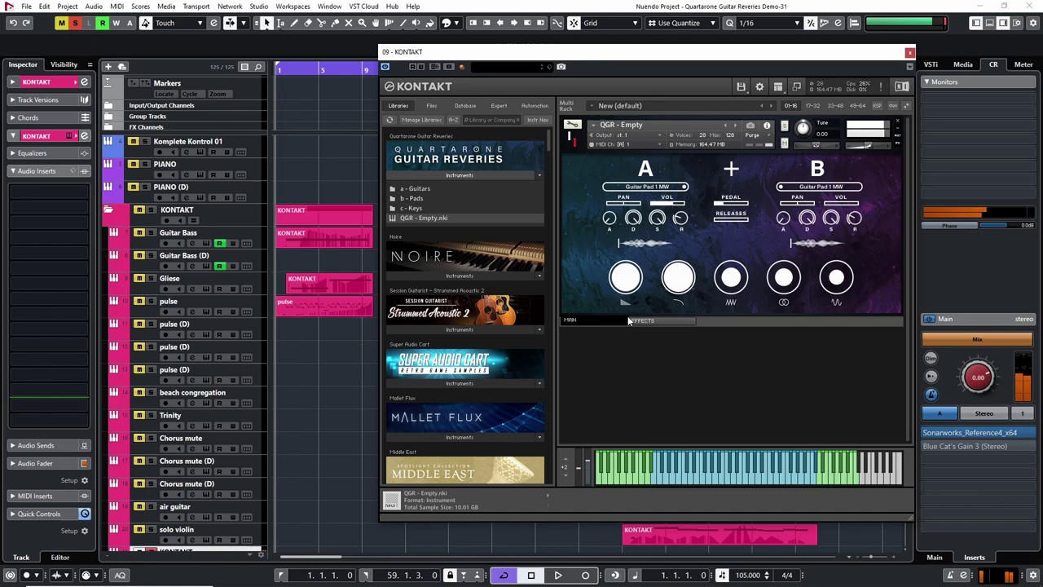
click(654, 188)
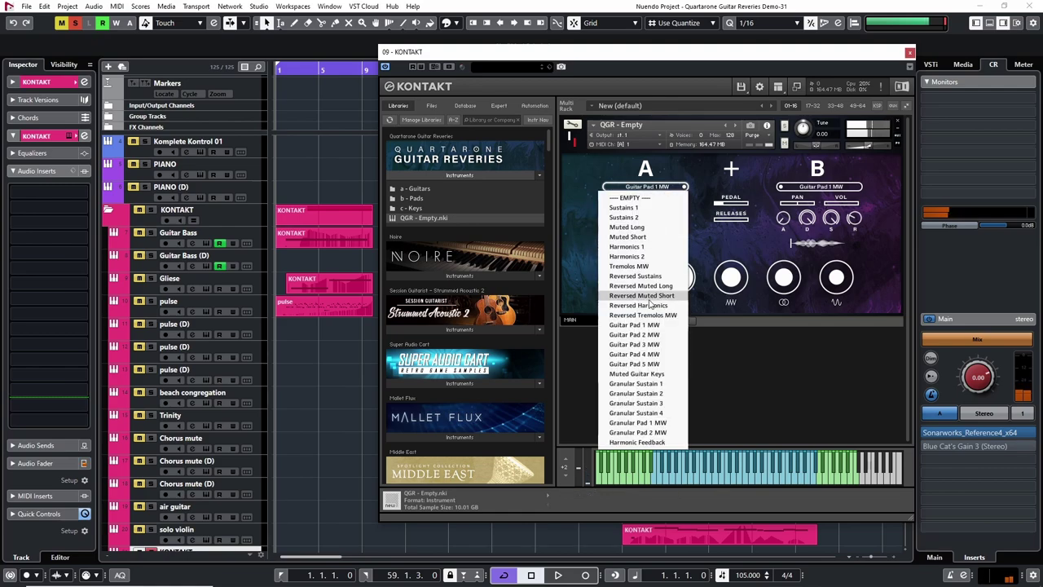
click(643, 335)
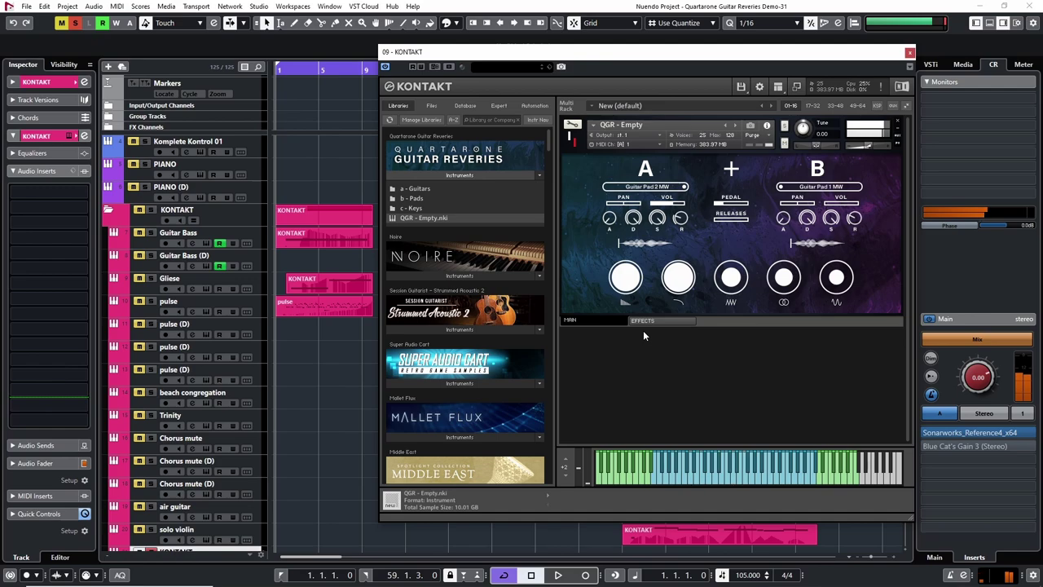
click(653, 187)
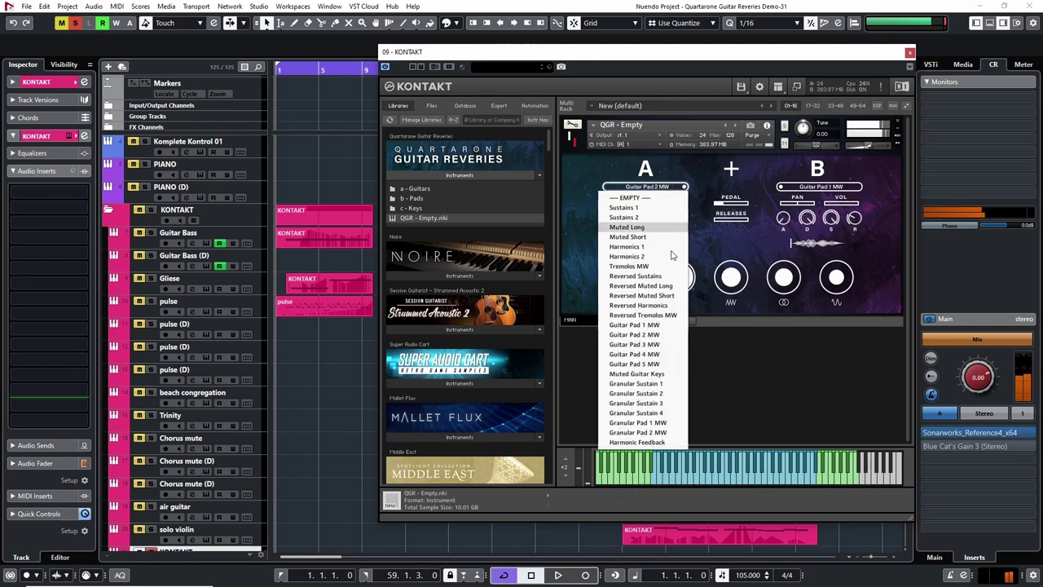
click(648, 344)
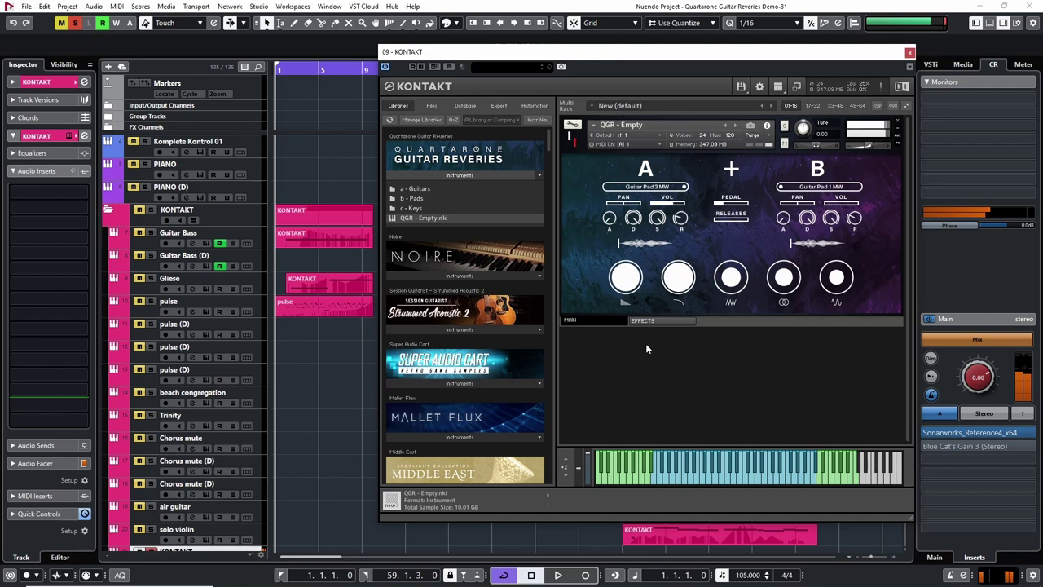
- Audition Guitar Pad 4 MW, Guitar Pad 5 MW and Muted Guitar Keys in turn as source A
click(645, 188)
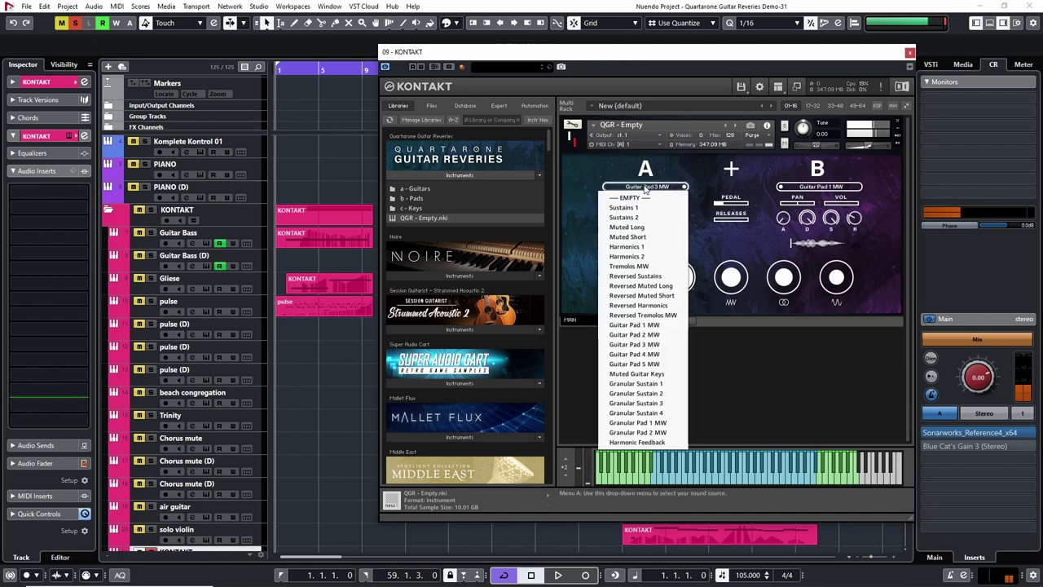
click(634, 354)
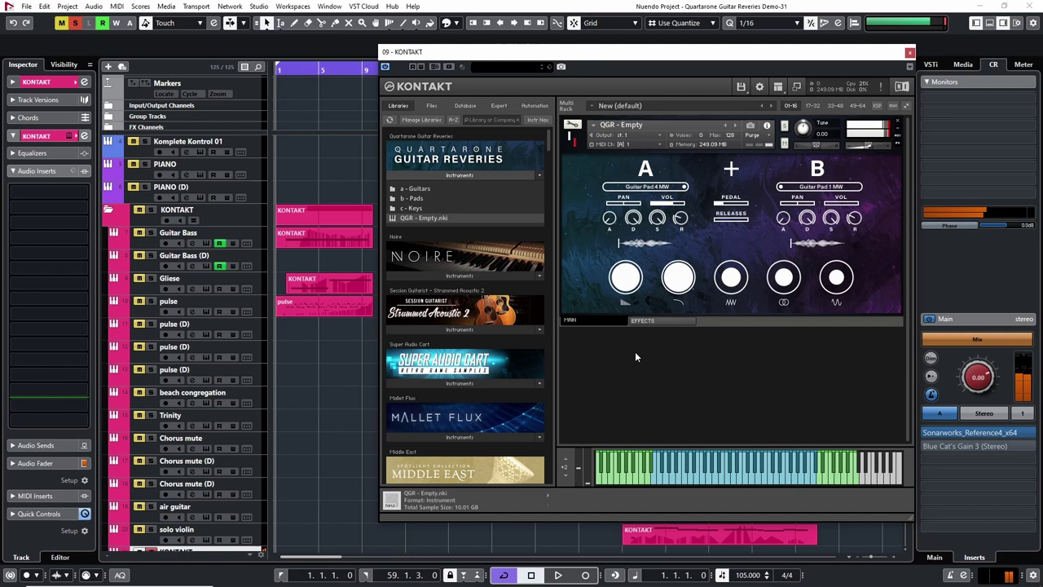
click(645, 187)
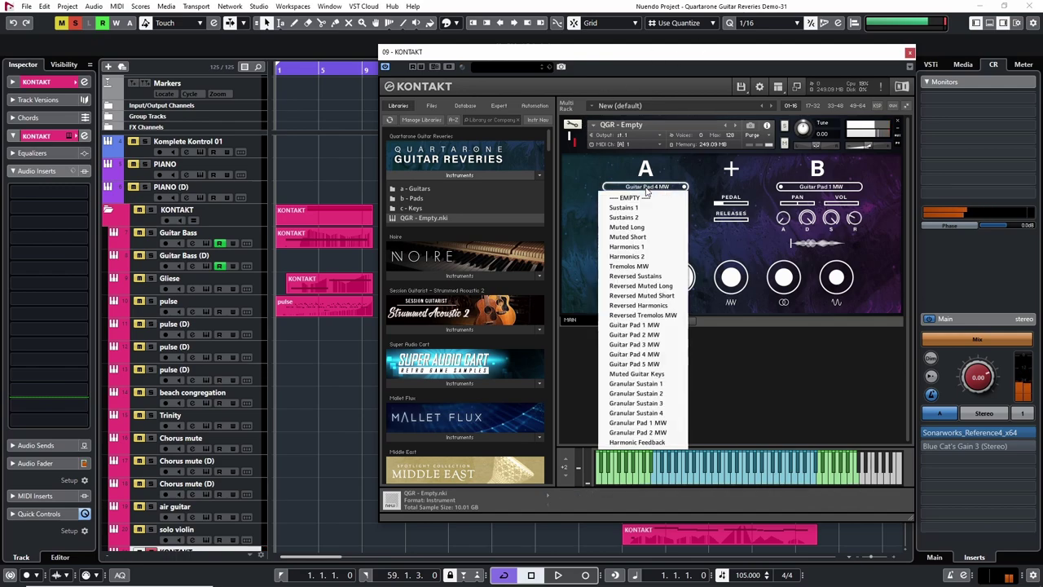
click(635, 363)
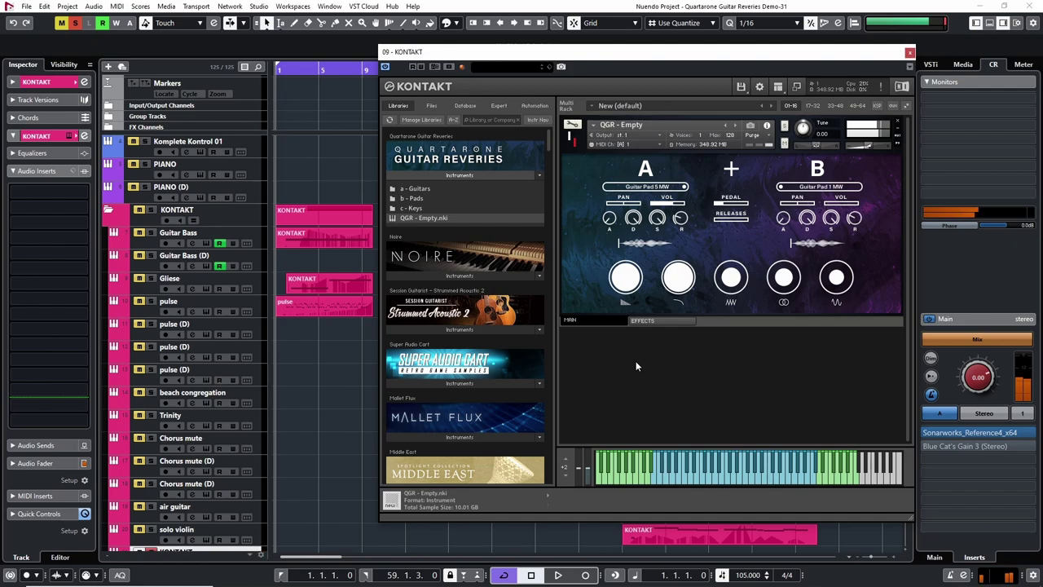
click(645, 187)
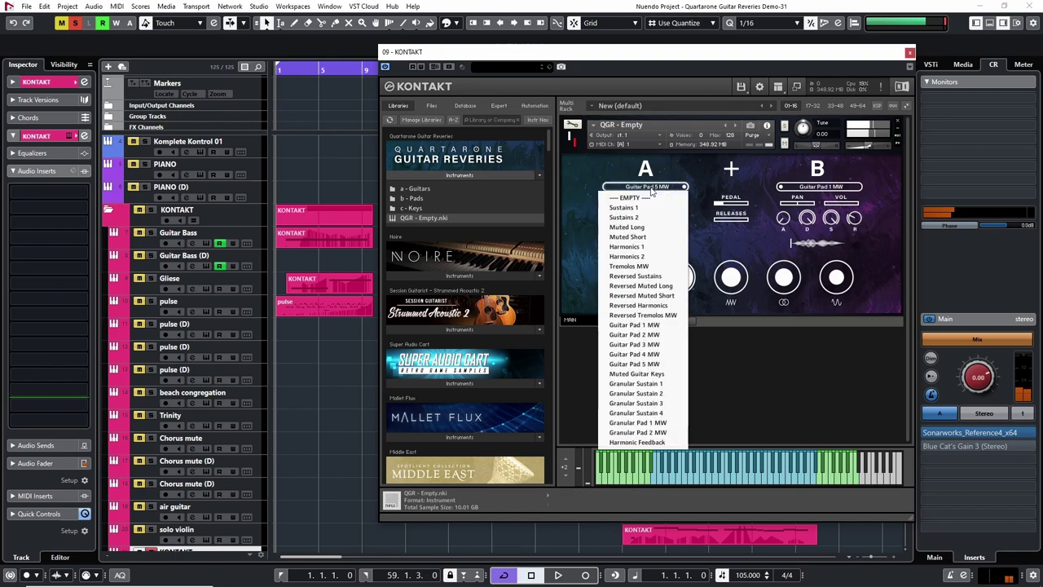
click(660, 331)
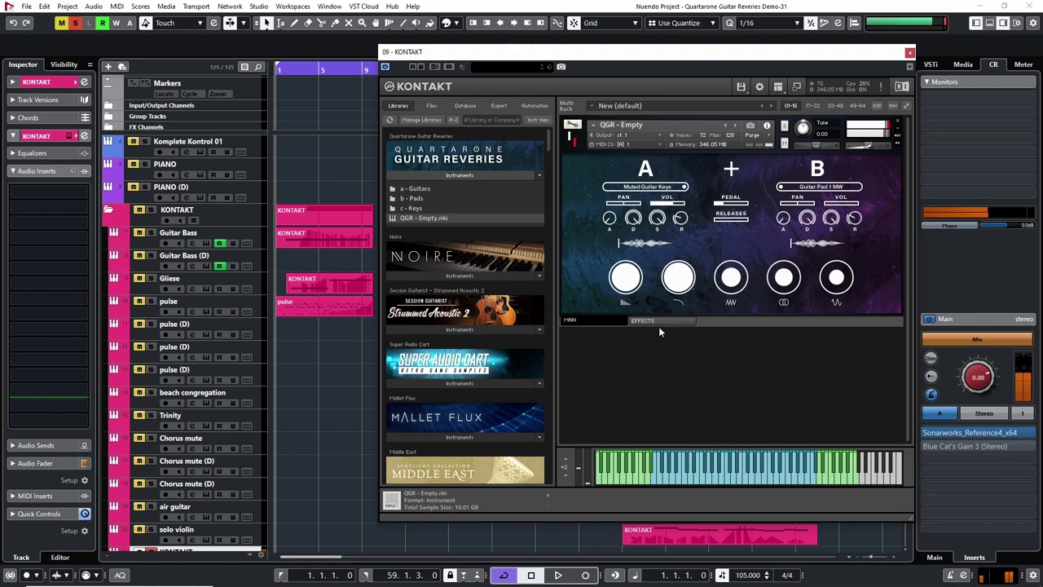
- Audition Granular Sustain 1, 2, 3 and 4 in turn as source A, layered with the pad in source B
click(644, 186)
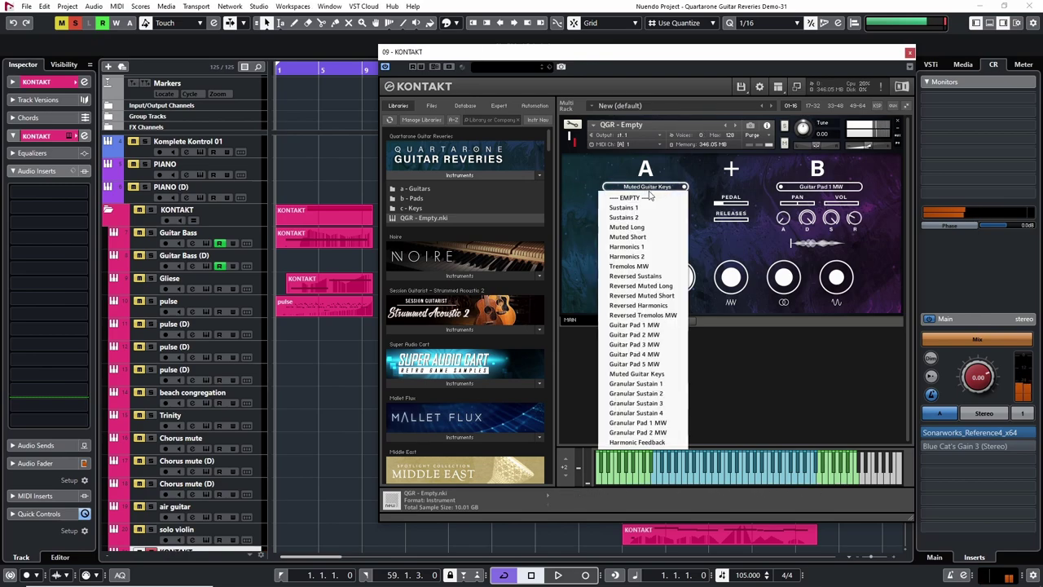
click(642, 383)
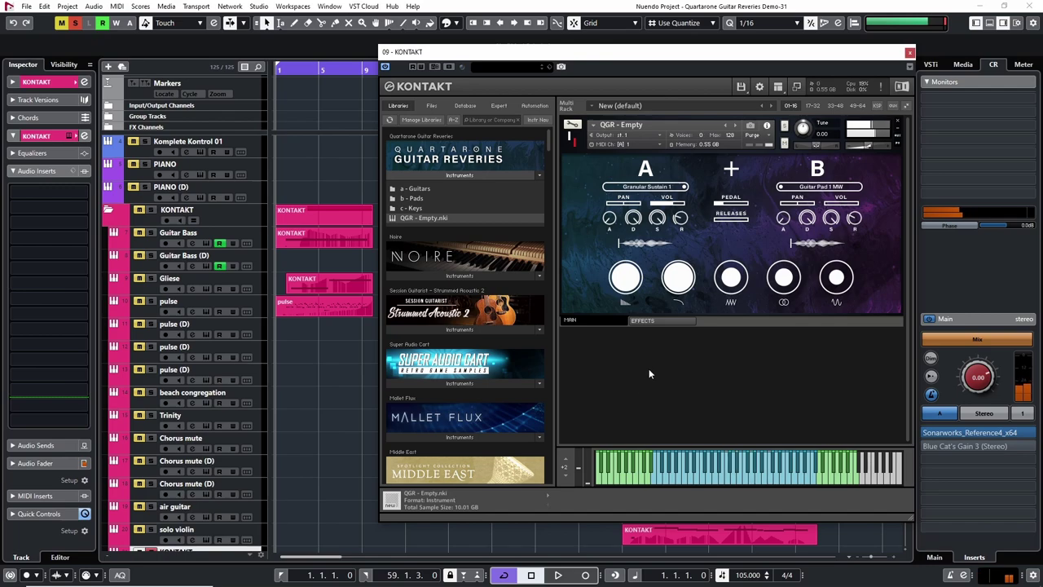
click(645, 187)
click(647, 385)
click(646, 186)
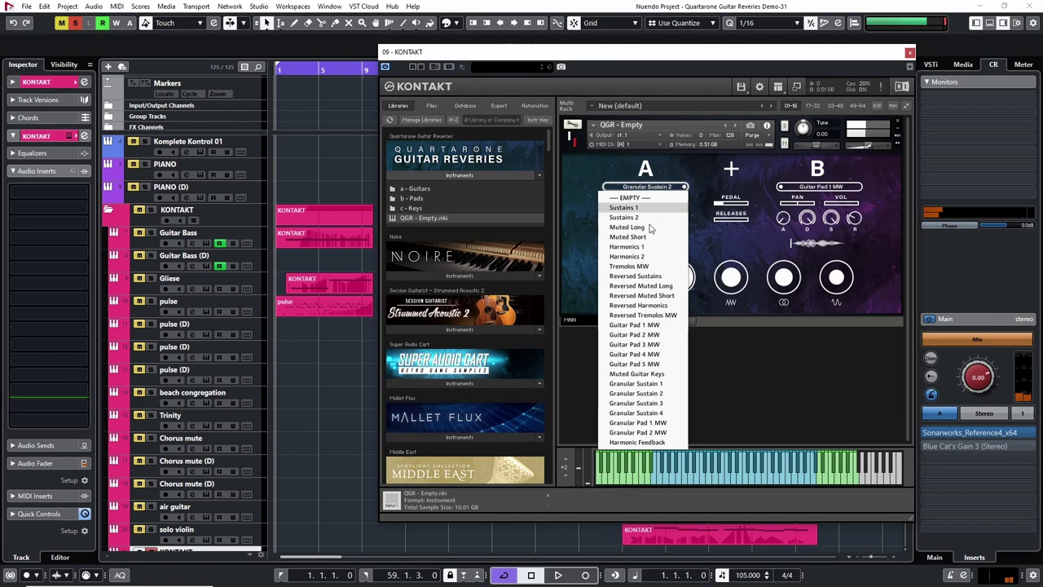
click(649, 403)
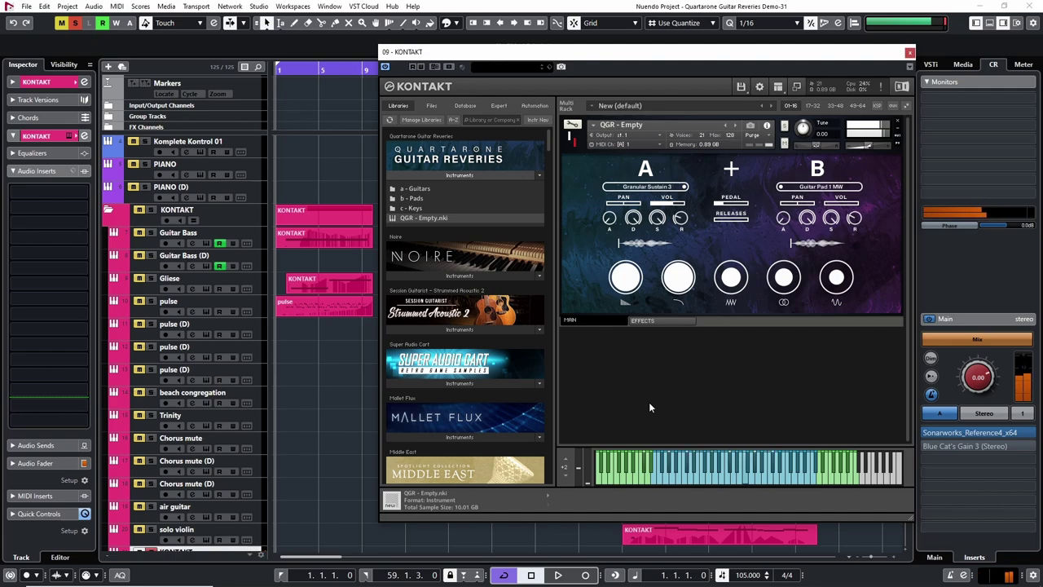
click(660, 189)
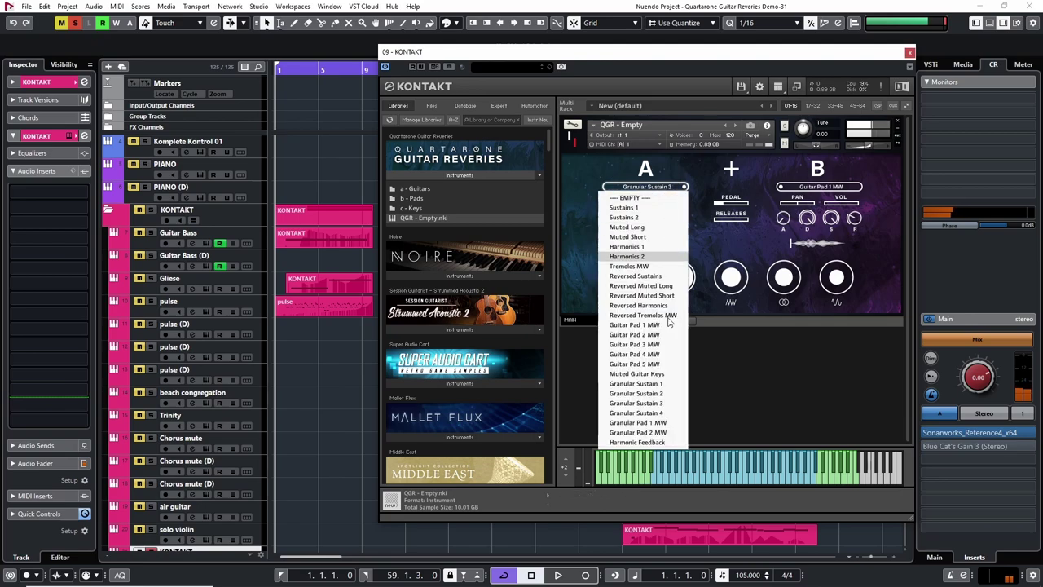
click(654, 410)
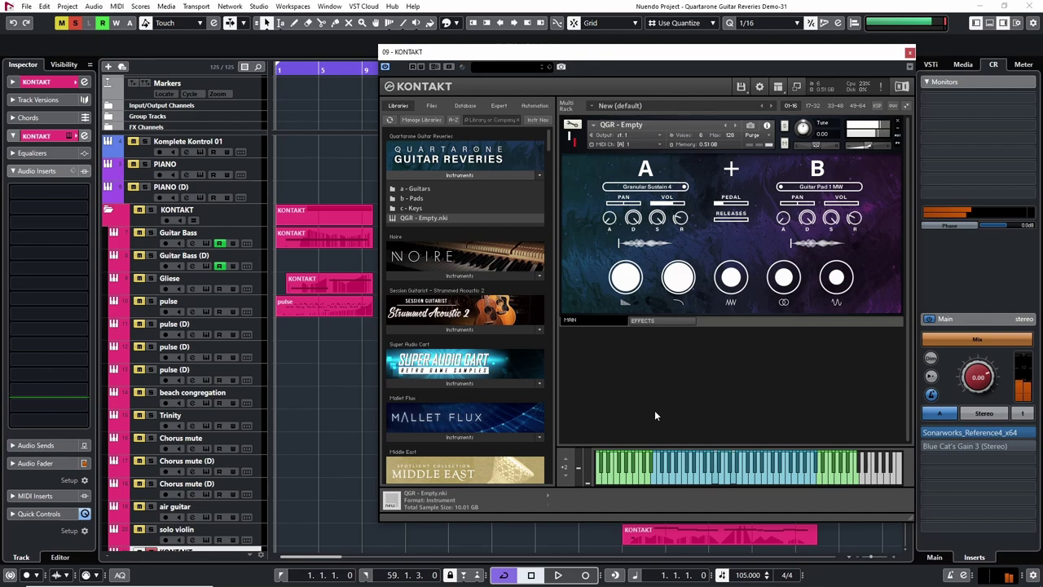
- Audition Granular Pad 1 MW, Granular Pad 2 MW and Harmonic Feedback as source A
click(646, 187)
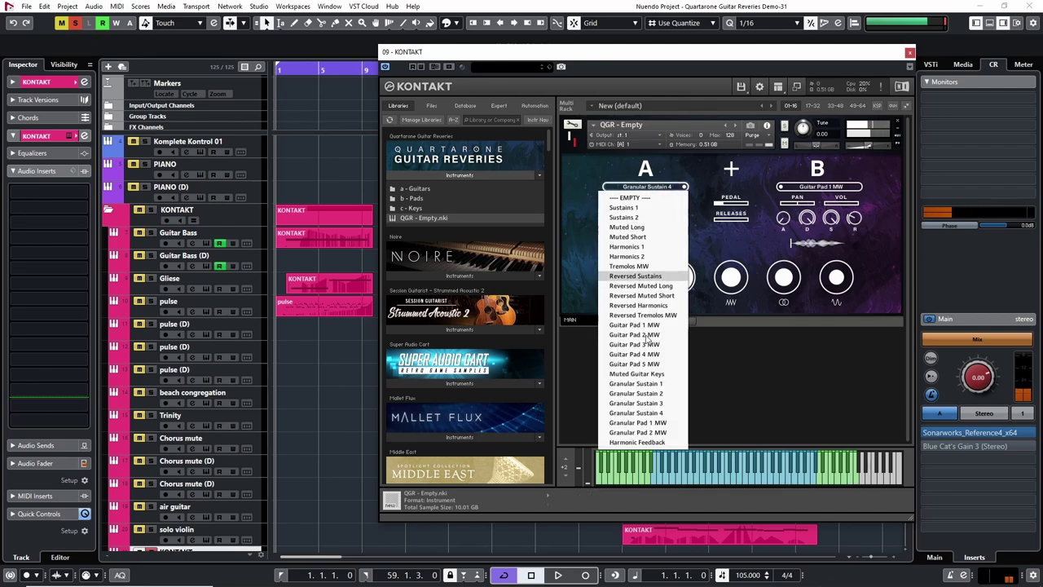
click(652, 418)
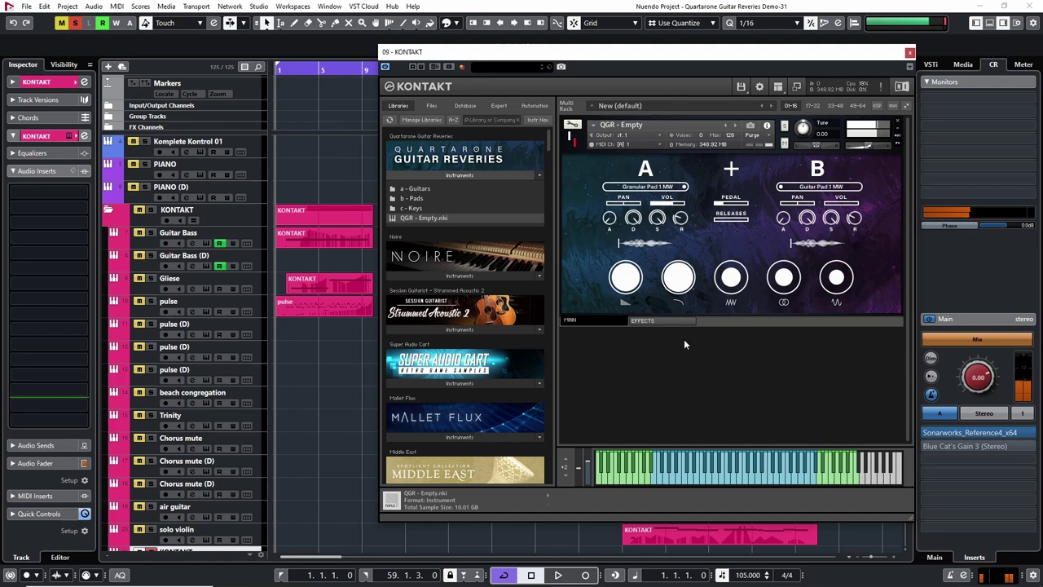
click(644, 187)
click(644, 433)
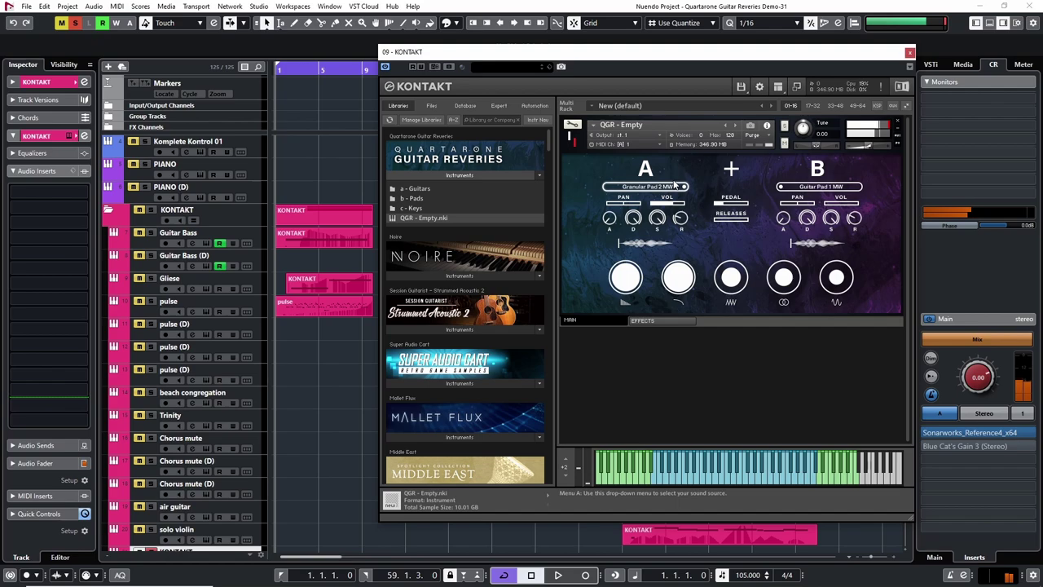
click(669, 187)
click(639, 442)
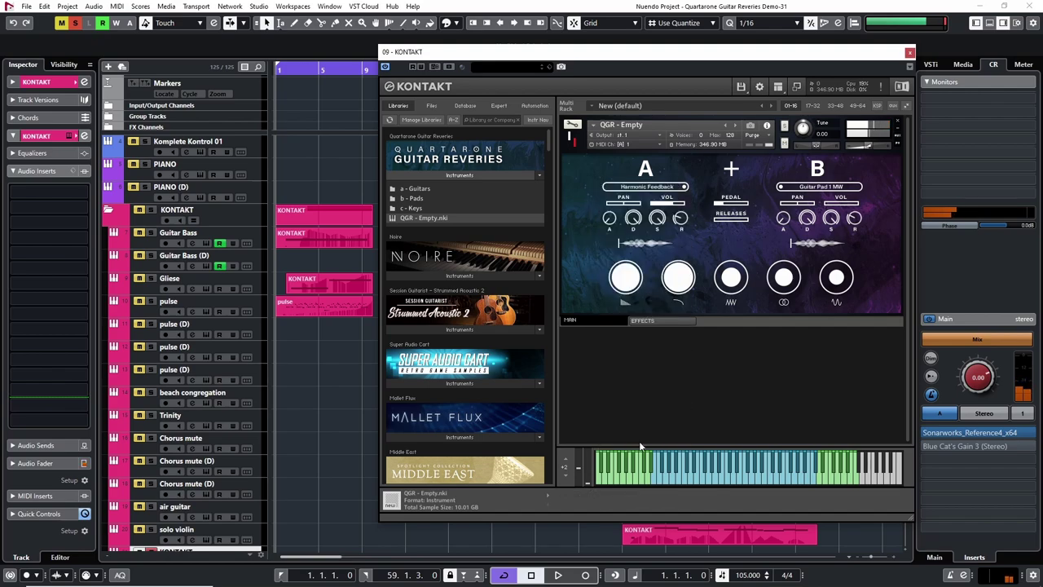
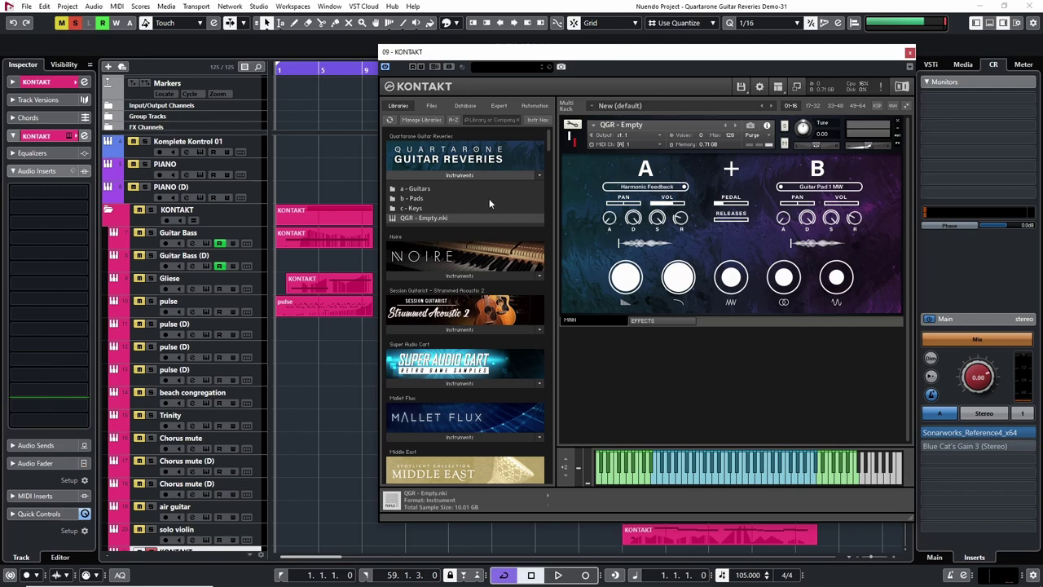
key(g)
key(g)
key(g)
key(h)
key(h)
key(h)
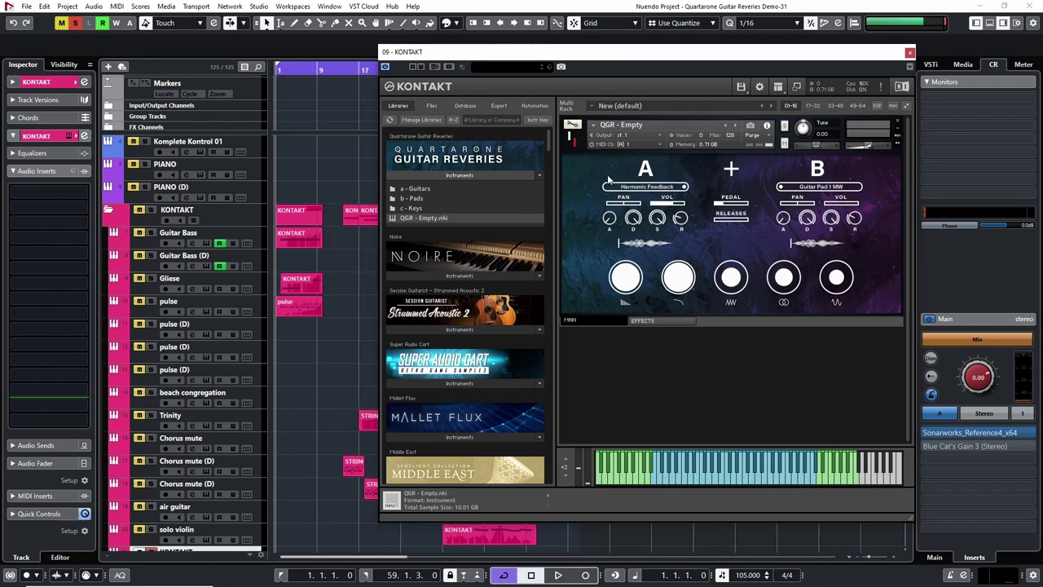
- Replace the empty patch with 01 - Simple And Clean from the Guitar Reveries Guitars folder
drag(658, 52, 606, 61)
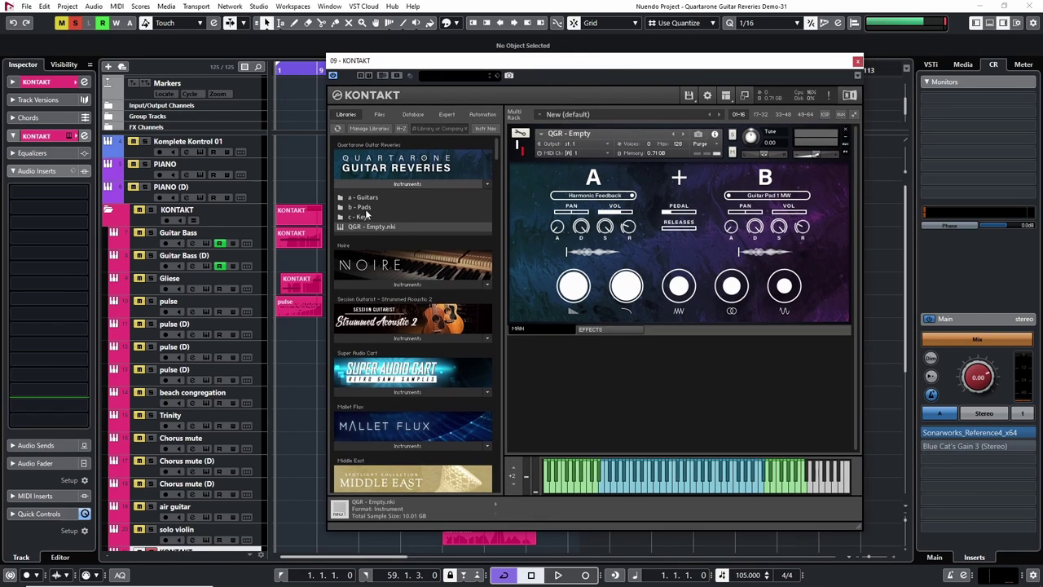
double_click(376, 197)
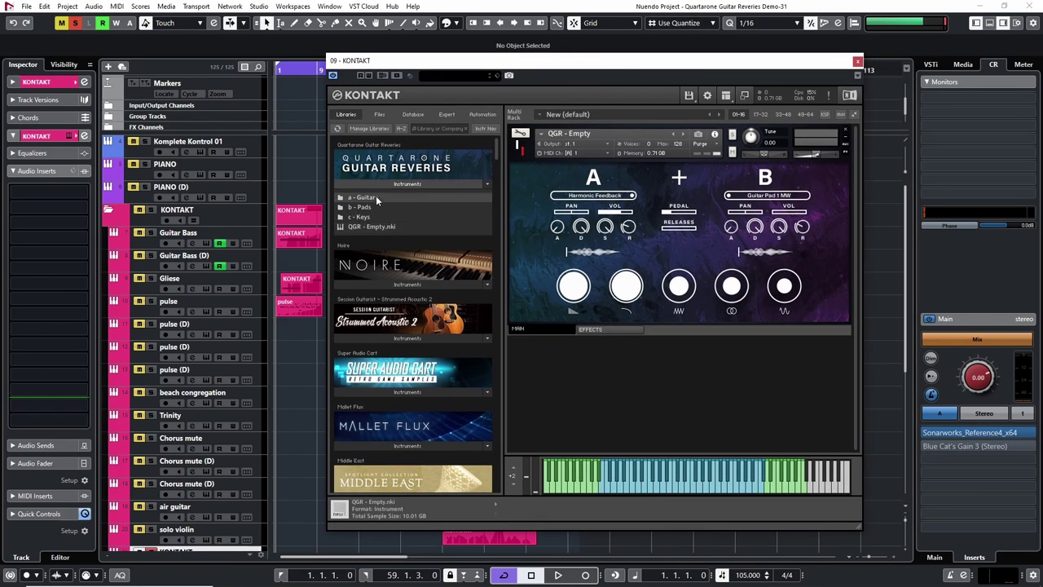
double_click(369, 208)
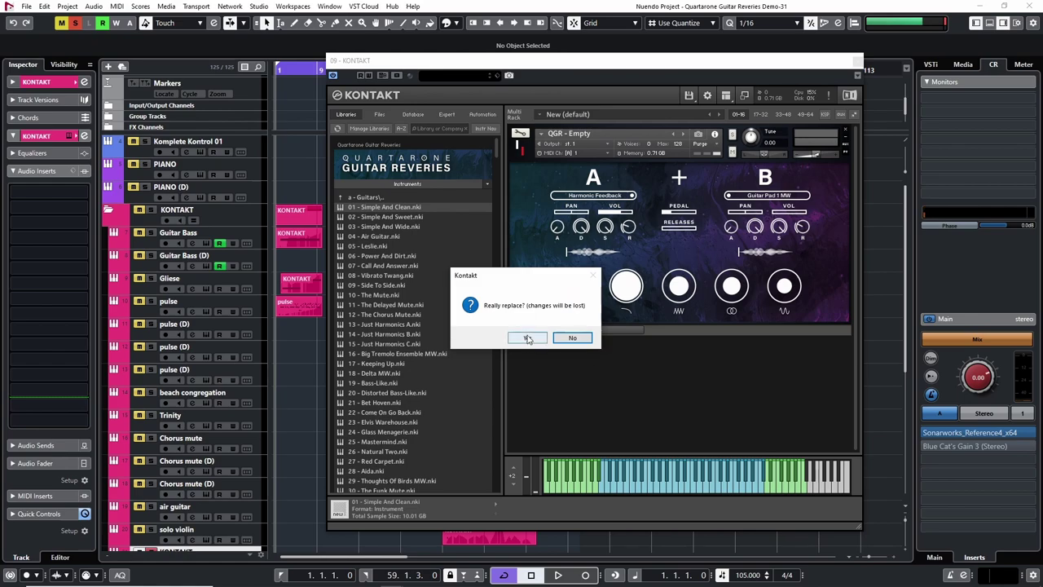
click(521, 339)
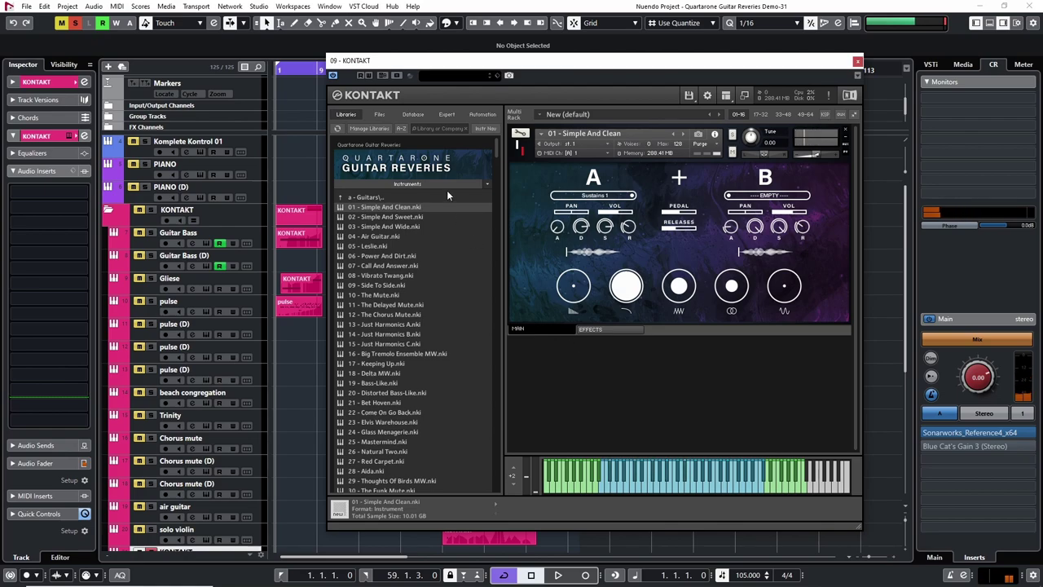
- Return to the library's main folders, load Thrill.nki below the guitar patch, and open its main preset browser
click(373, 198)
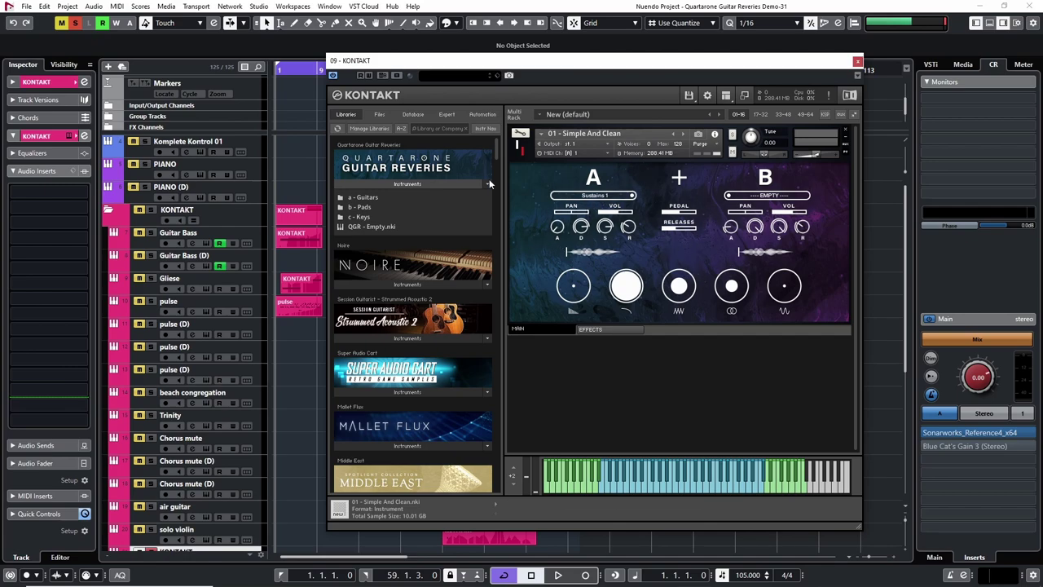
drag(499, 146, 495, 168)
click(405, 311)
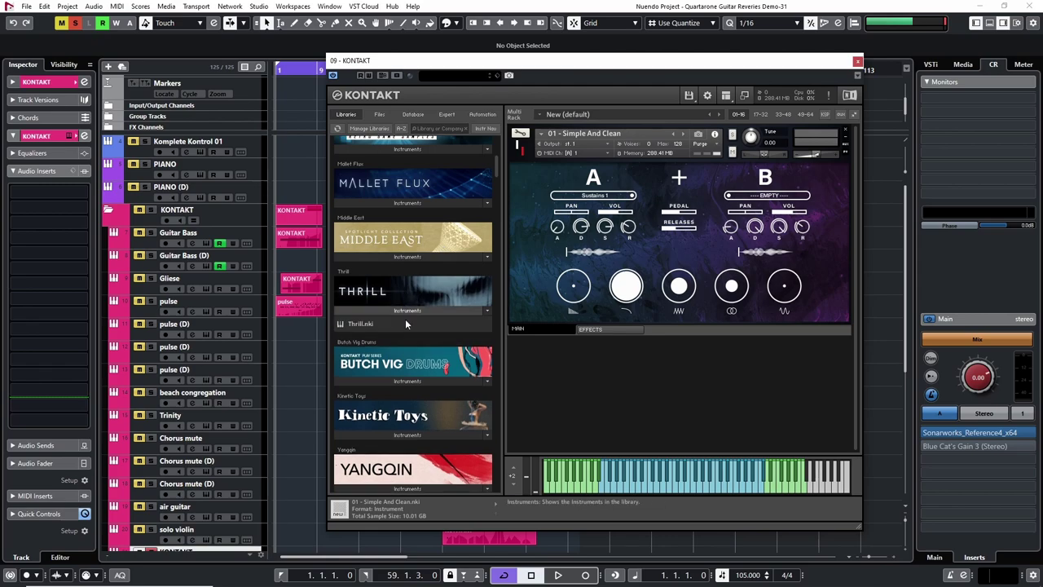
double_click(364, 323)
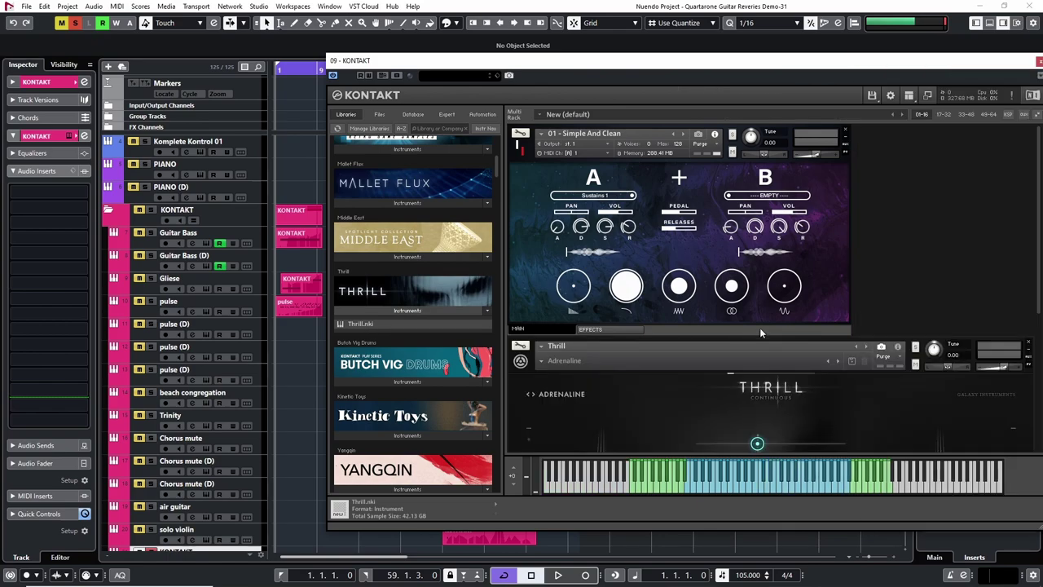
scroll(1021, 206, down, 3)
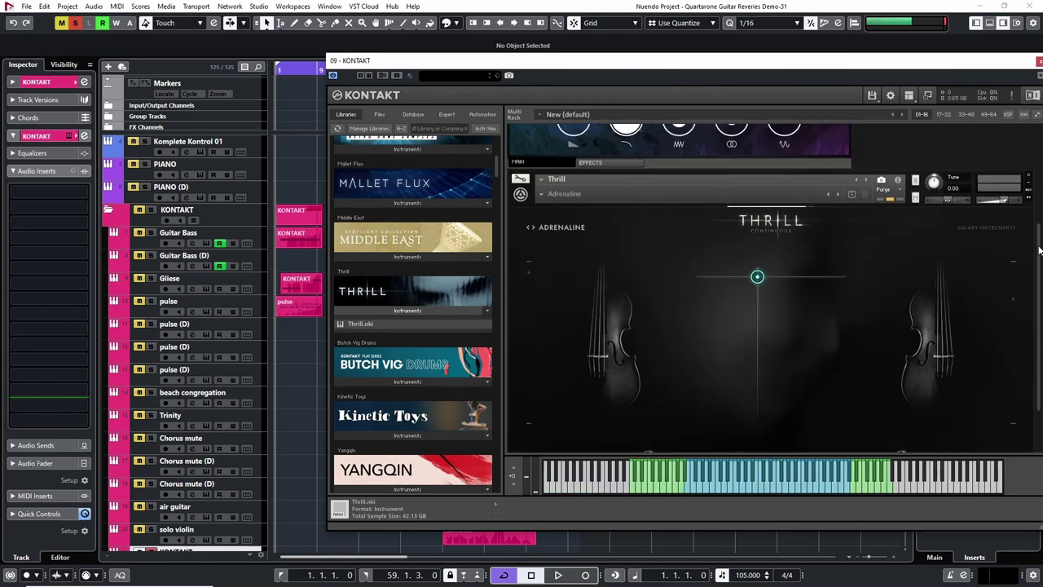
click(571, 224)
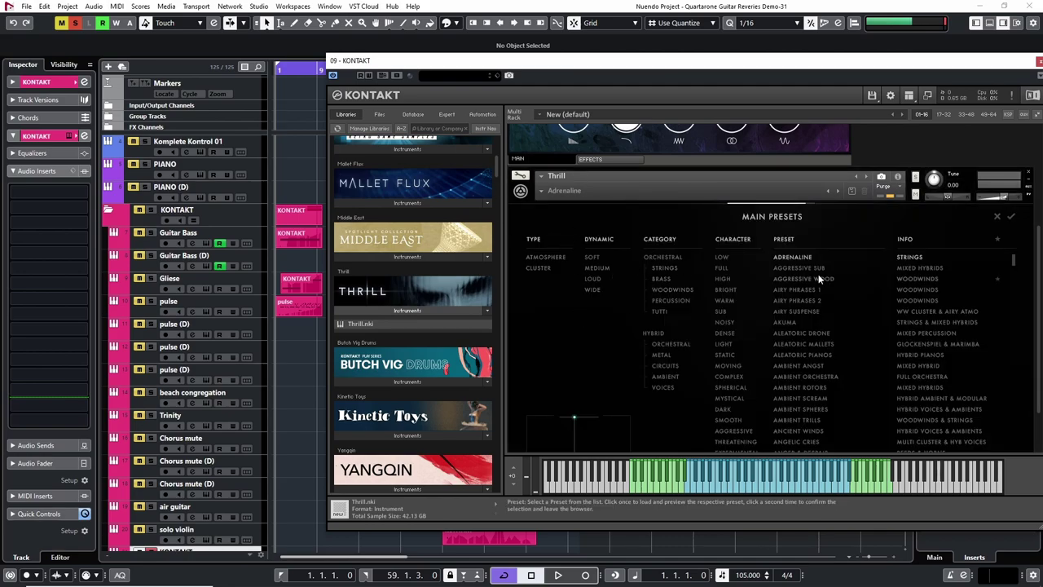
- Filter Thrill's presets by category, settling on Brass, and narrow them further with the Bright character
scroll(648, 272, down, 1)
click(658, 268)
click(661, 256)
click(666, 268)
click(666, 282)
click(659, 289)
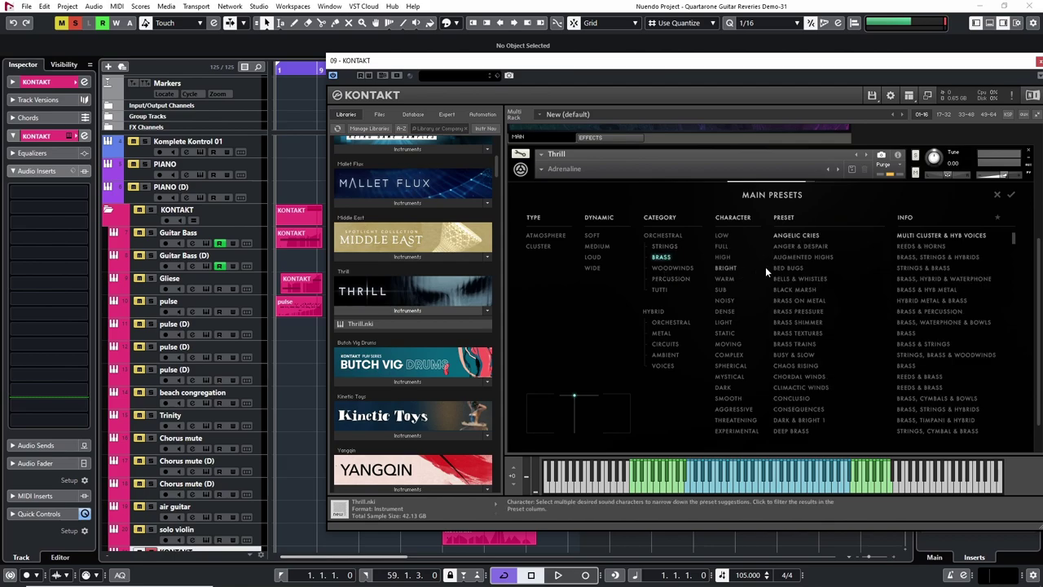
click(722, 268)
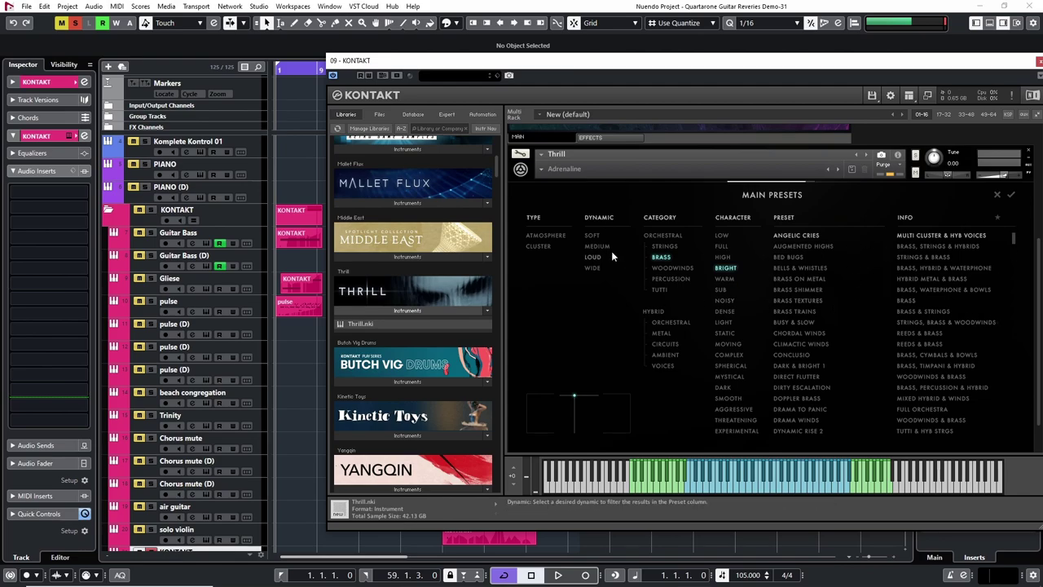
- Close Thrill's preset browser without choosing a preset and remove Thrill from the rack
click(996, 194)
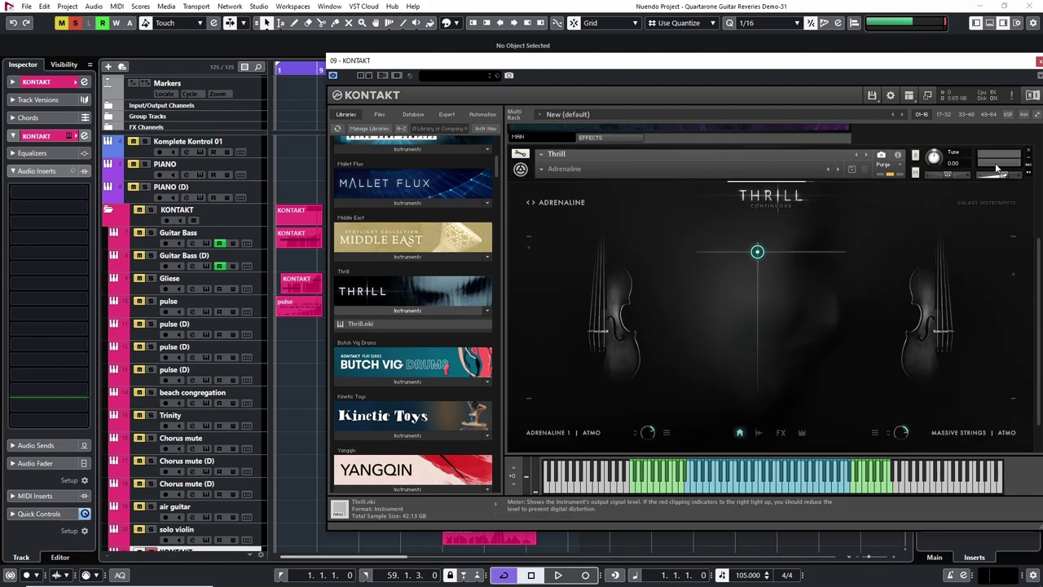
click(528, 337)
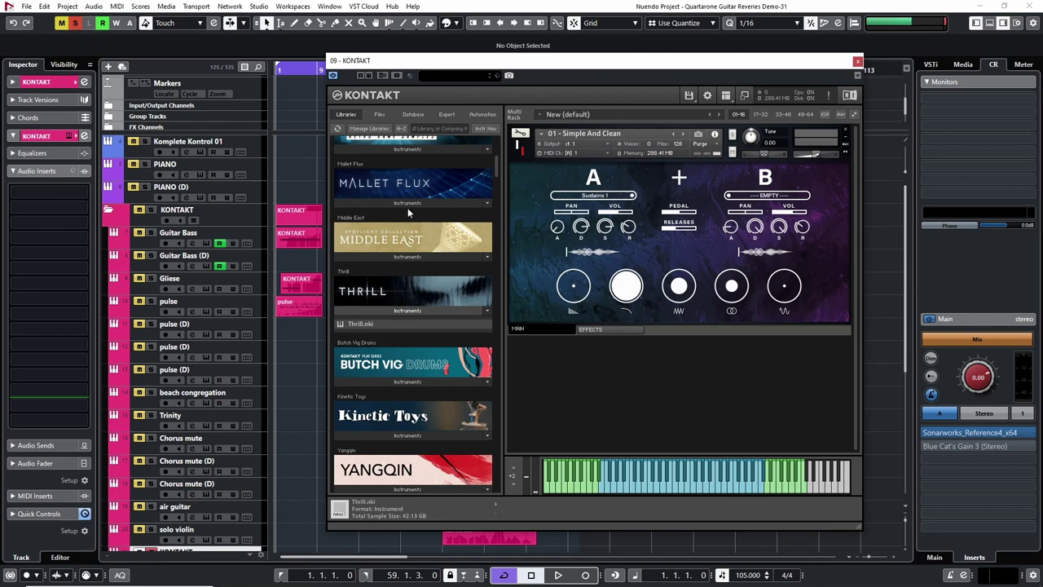
- Return to Guitar Reveries in the library list and look through the patches in its Keys folder
scroll(415, 241, up, 2)
scroll(408, 228, up, 2)
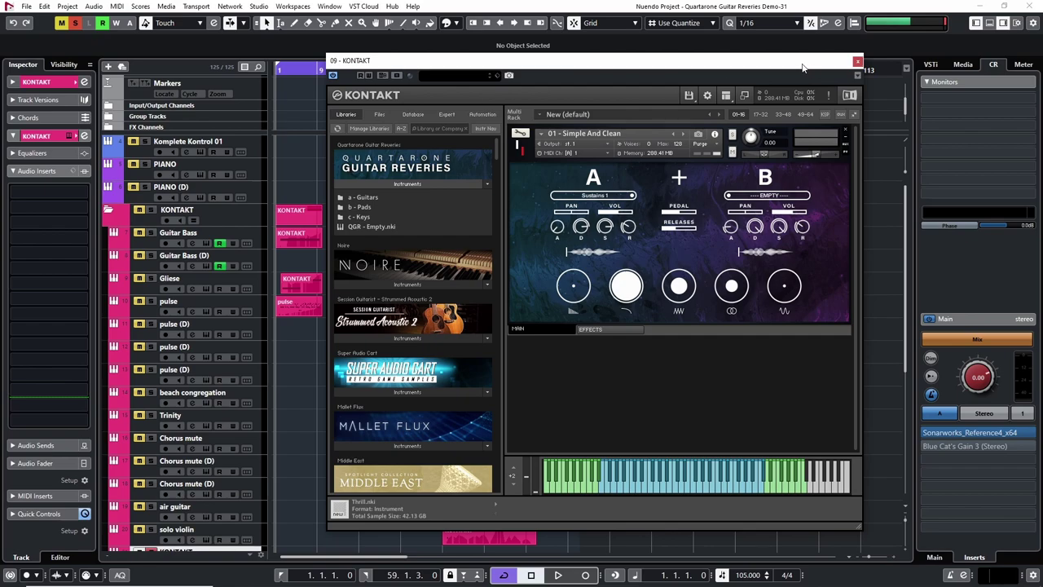
drag(803, 68, 885, 66)
scroll(403, 256, down, 5)
scroll(350, 278, up, 5)
scroll(317, 301, up, 1)
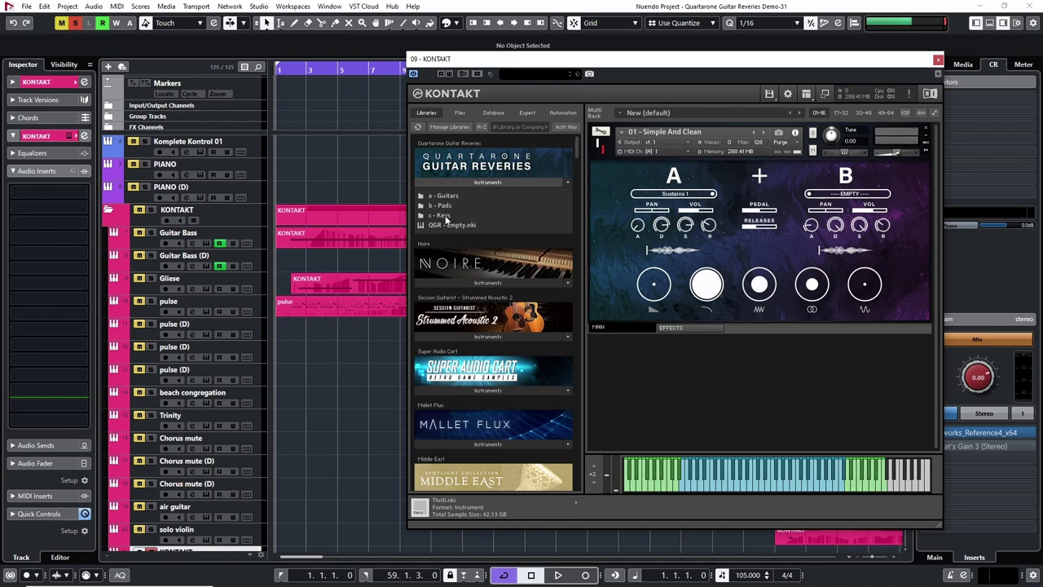
click(446, 218)
scroll(522, 306, down, 4)
scroll(503, 326, down, 5)
scroll(495, 332, up, 3)
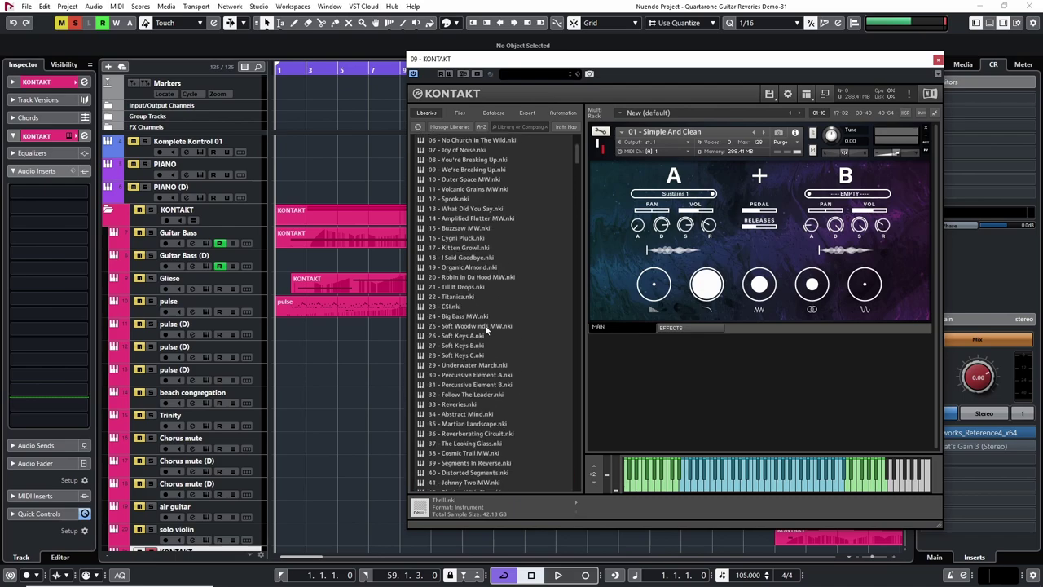
scroll(479, 288, up, 3)
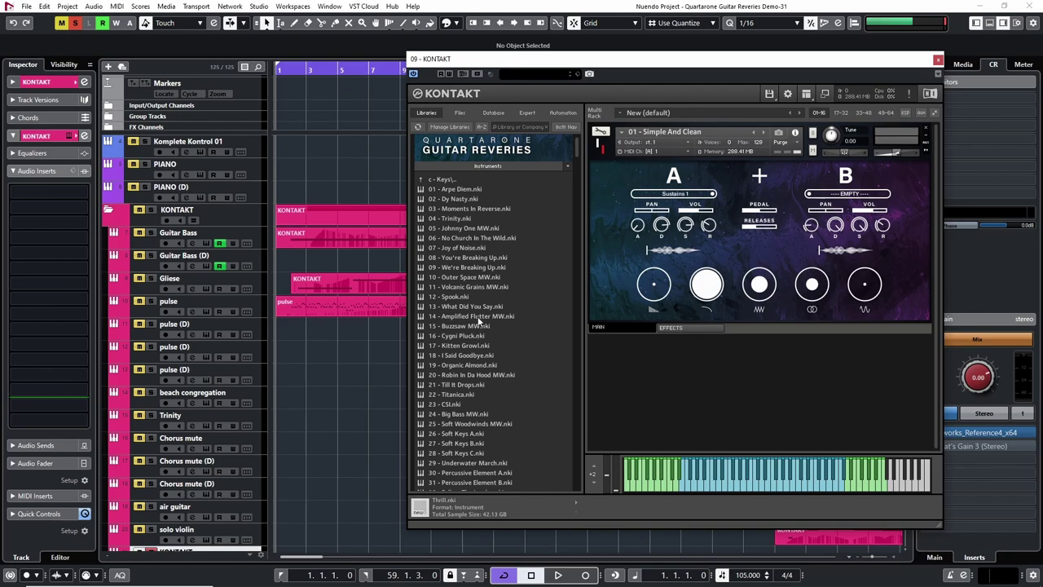
- Look through the remaining patches in the Keys folder and return to the library's main folders
scroll(458, 255, up, 1)
scroll(498, 350, down, 3)
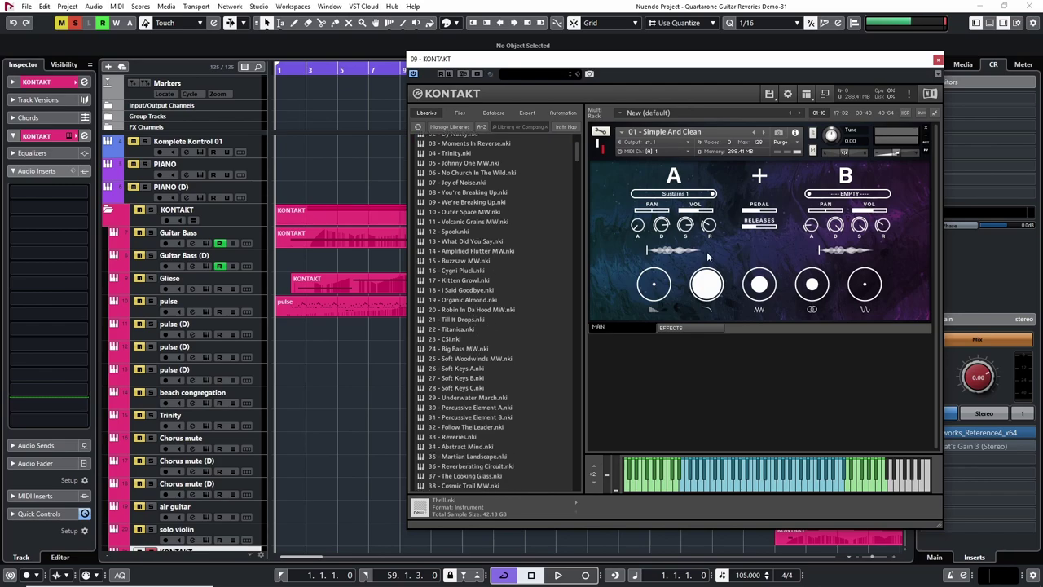
scroll(456, 171, up, 3)
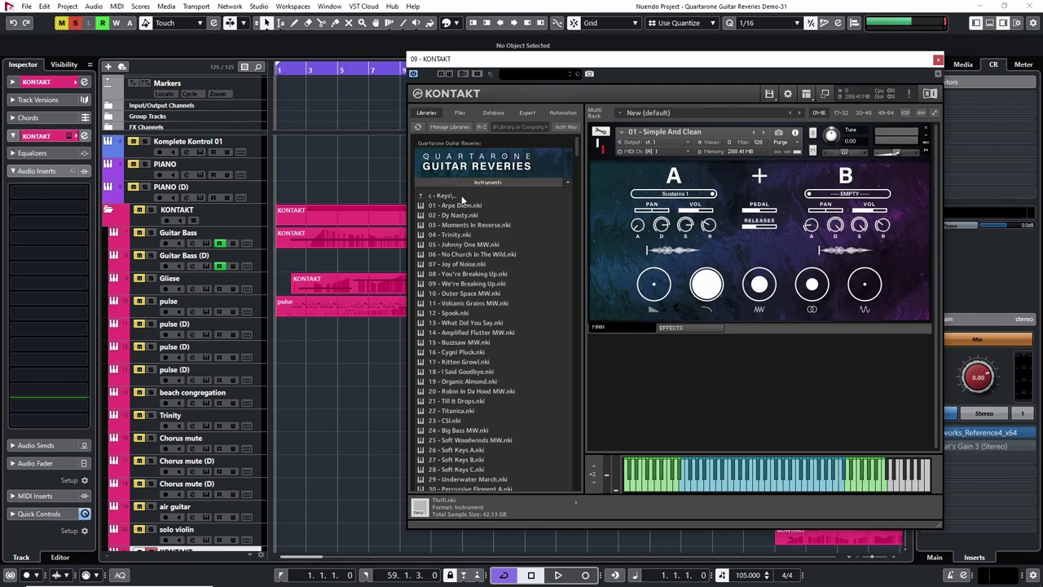
click(444, 198)
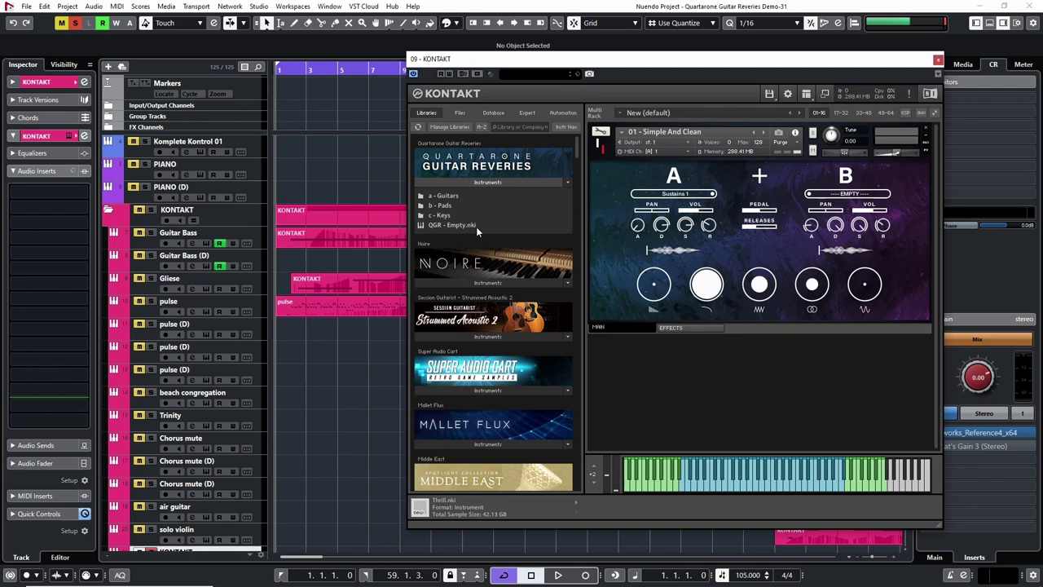
- Close the Kontakt instrument window and clear the mute state of all tracks in the project
drag(730, 59, 639, 52)
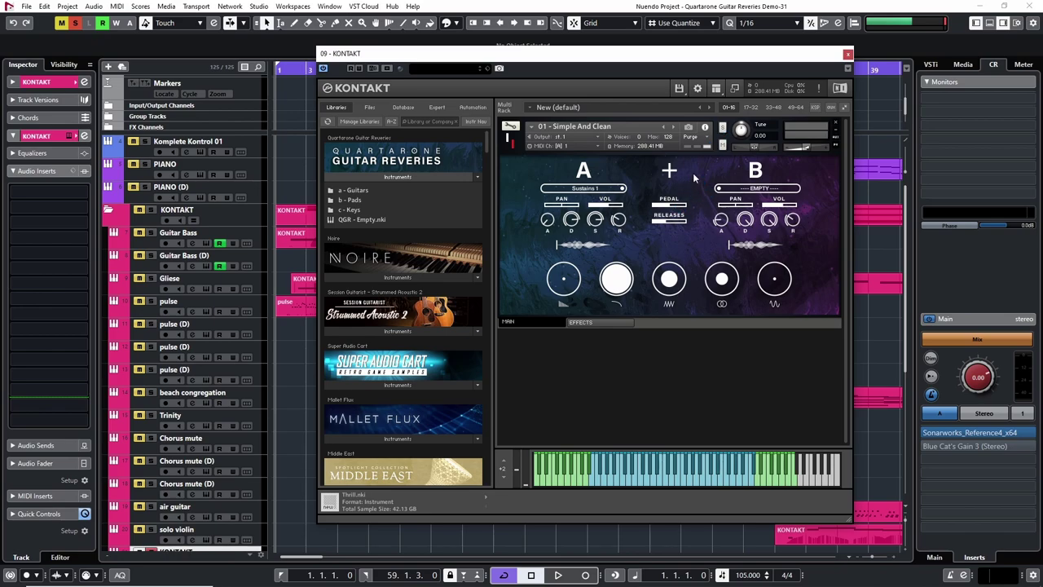
click(391, 178)
click(391, 178)
click(392, 178)
click(848, 53)
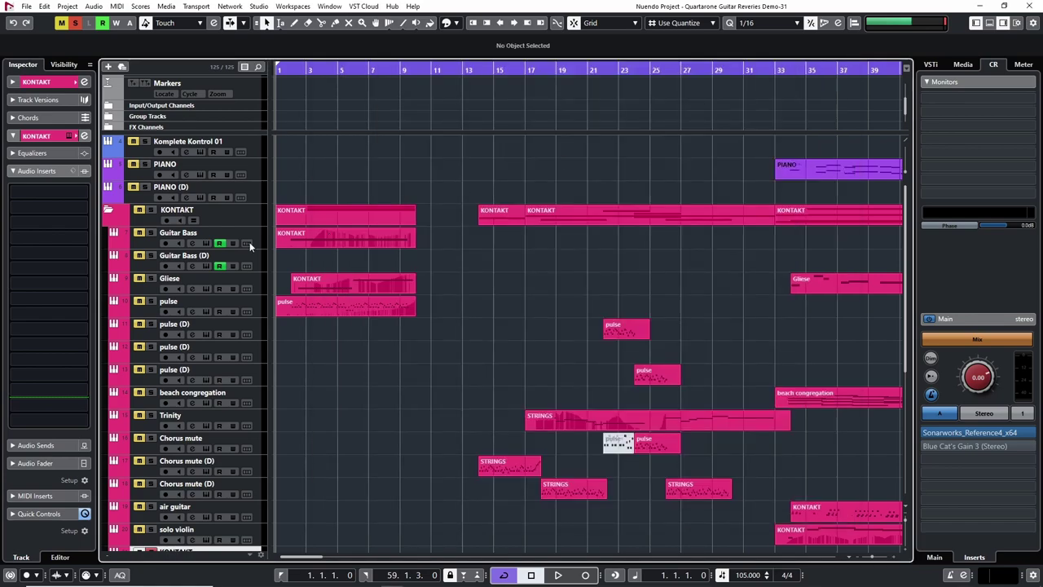
click(79, 25)
- Look over the whole arrangement, collapsing and expanding the KONTAKT folder to compare the track groups with its guitar tracks
scroll(540, 228, down, 5)
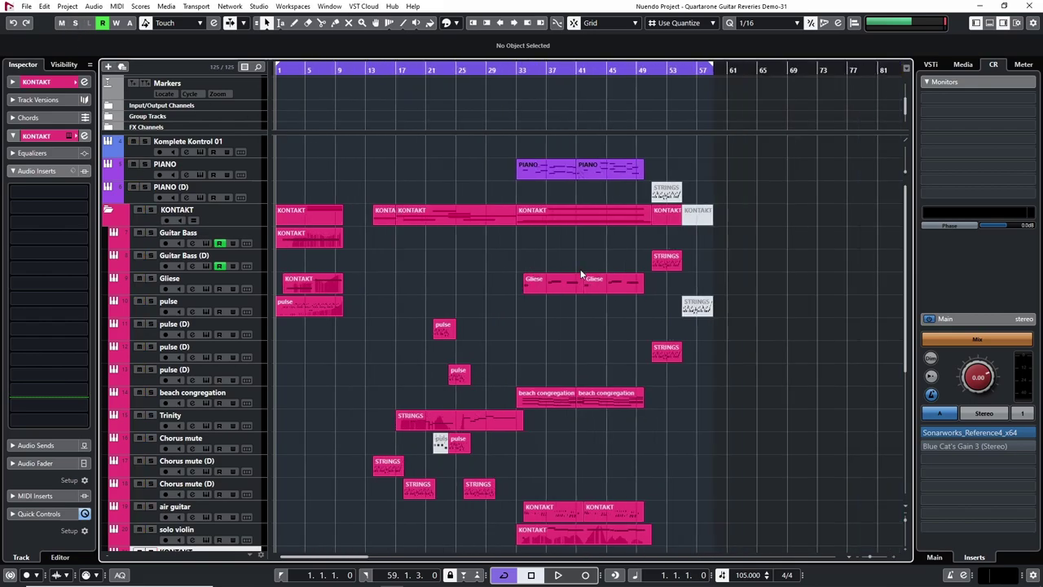
scroll(521, 297, down, 5)
scroll(211, 287, up, 10)
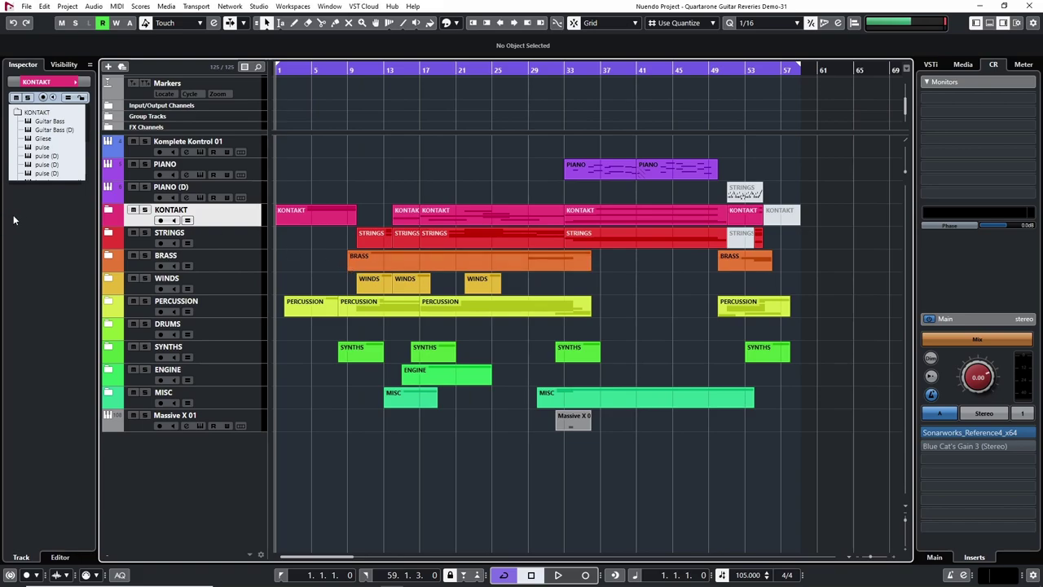
click(108, 211)
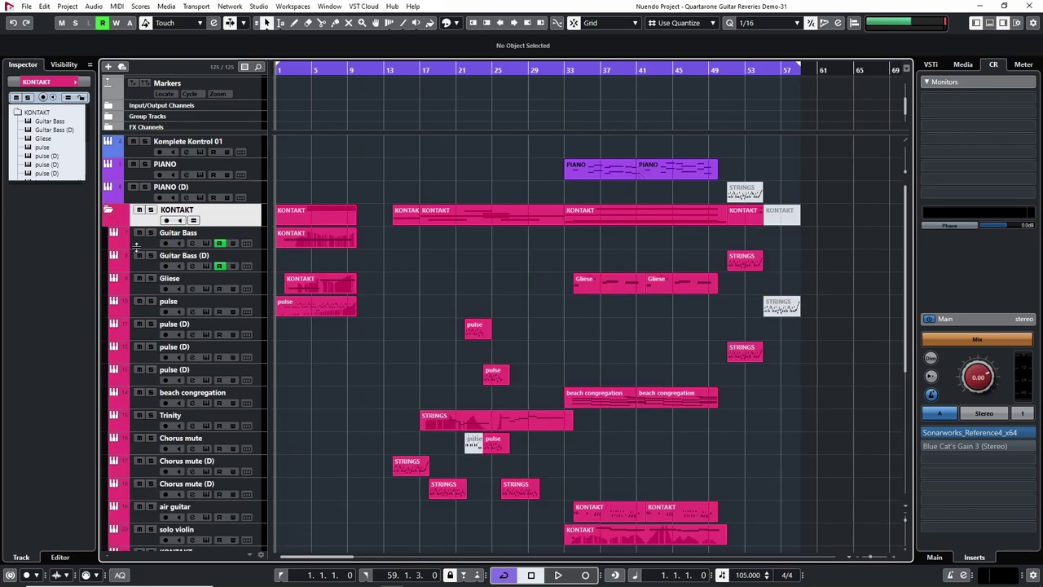
scroll(311, 309, down, 5)
scroll(317, 320, up, 5)
scroll(317, 319, up, 1)
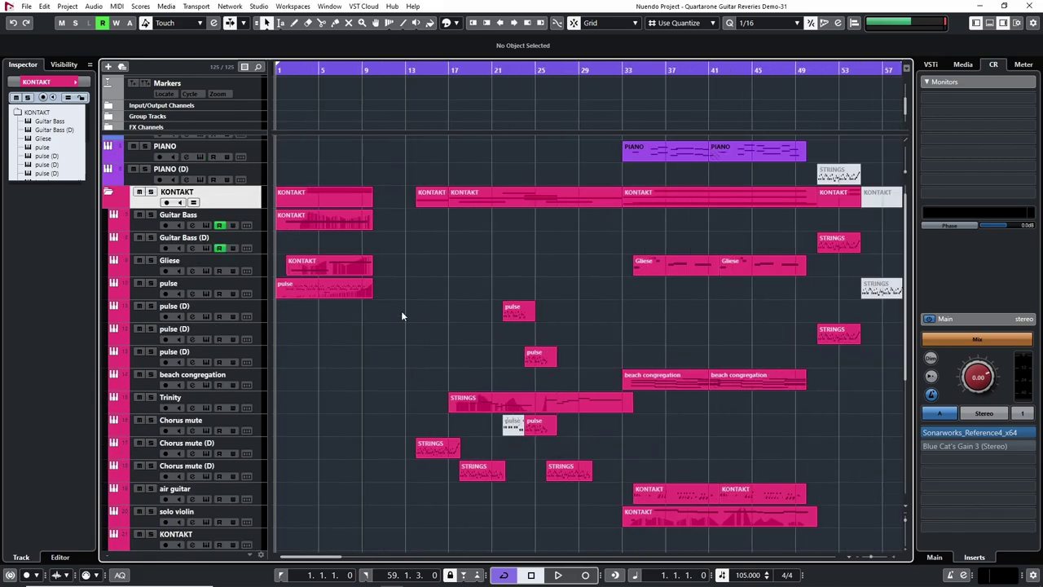
scroll(401, 310, down, 2)
click(109, 193)
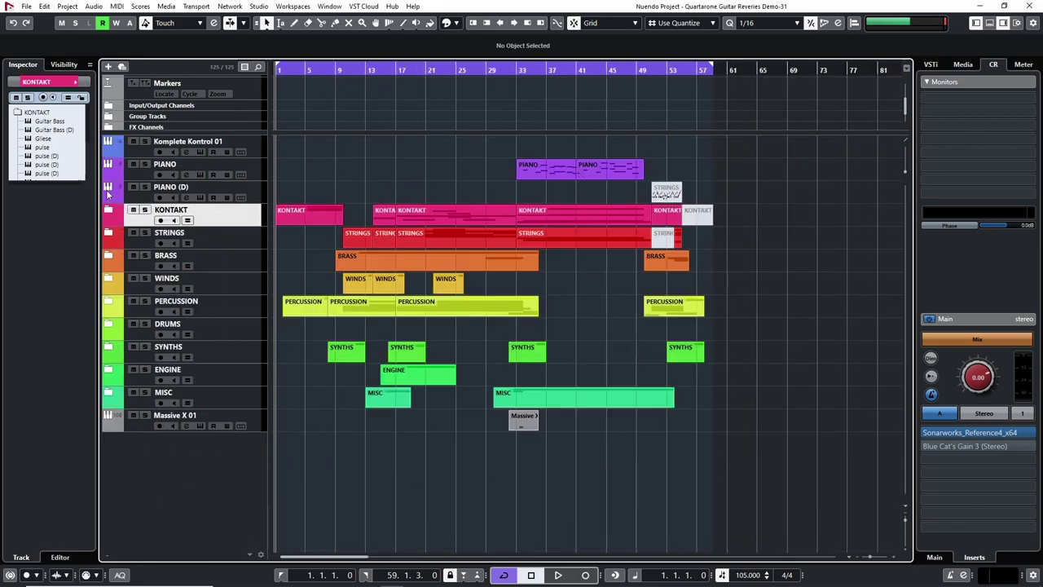
click(108, 211)
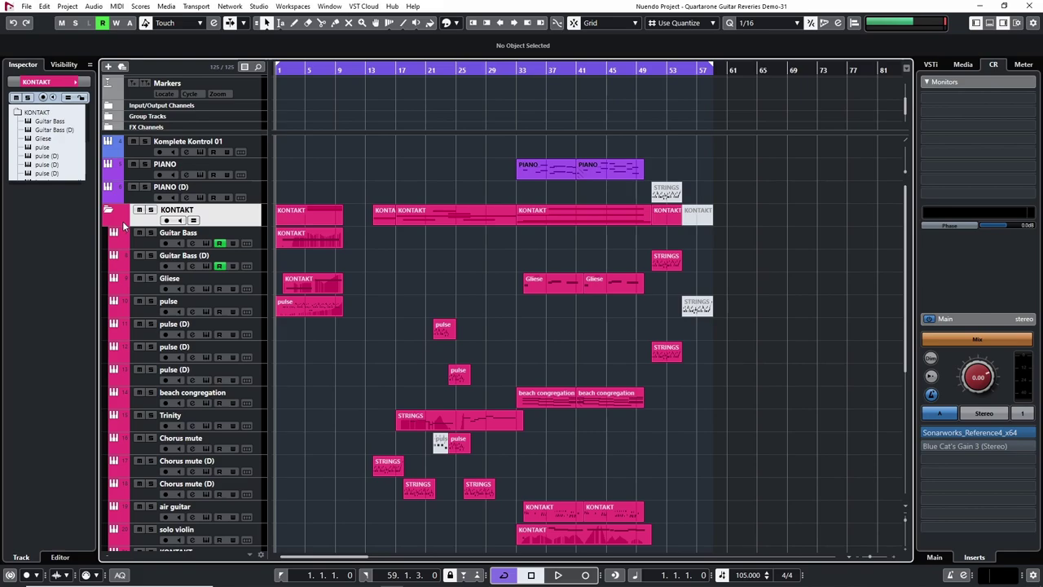
key(h)
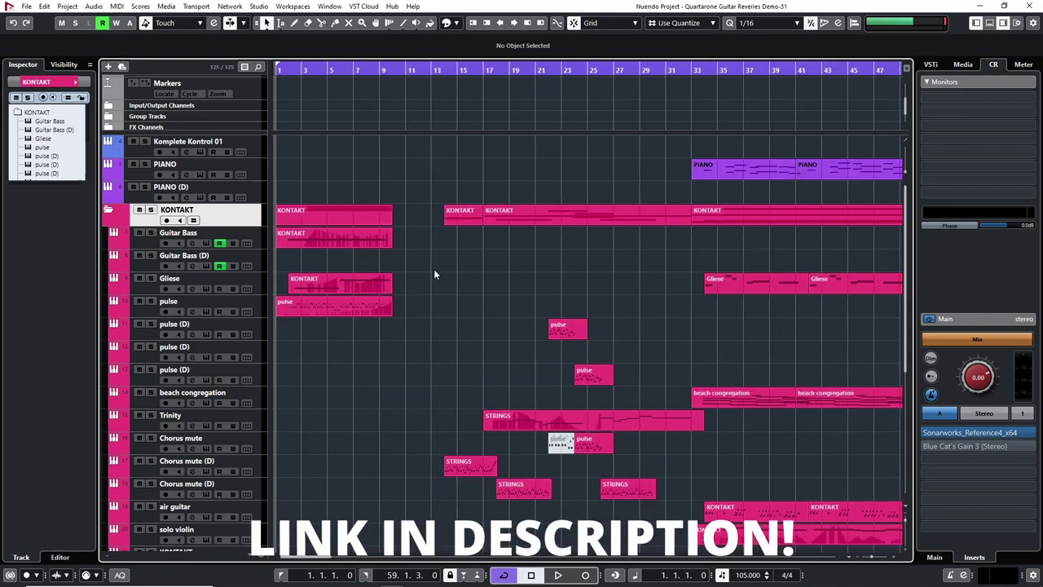
key(g)
scroll(438, 271, down, 5)
scroll(429, 272, up, 5)
key(h)
scroll(423, 275, down, 5)
key(g)
scroll(424, 274, up, 5)
scroll(405, 274, down, 5)
scroll(400, 277, up, 5)
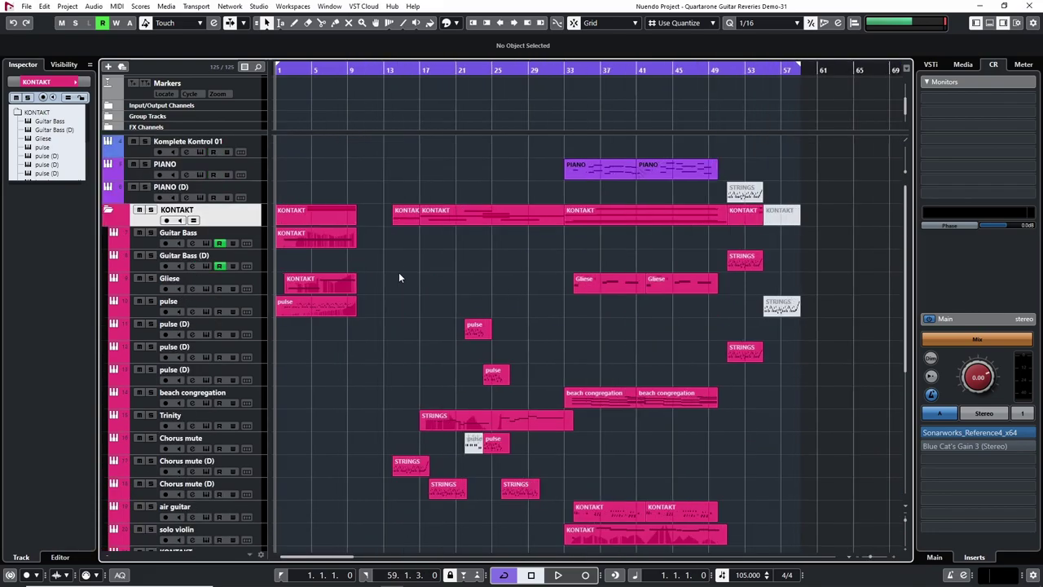
scroll(394, 275, down, 5)
scroll(388, 277, up, 5)
scroll(386, 281, down, 3)
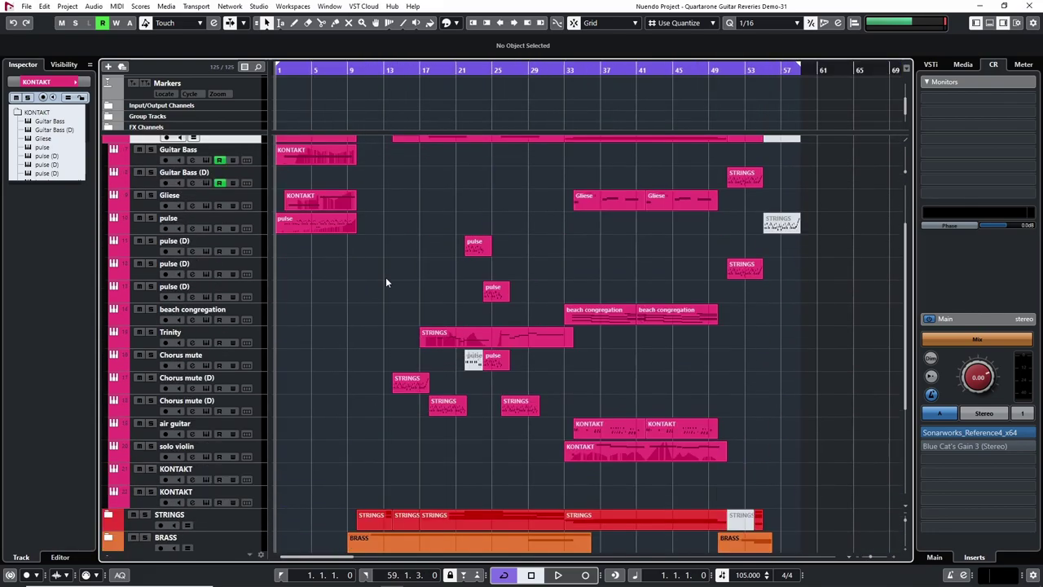
scroll(386, 279, up, 3)
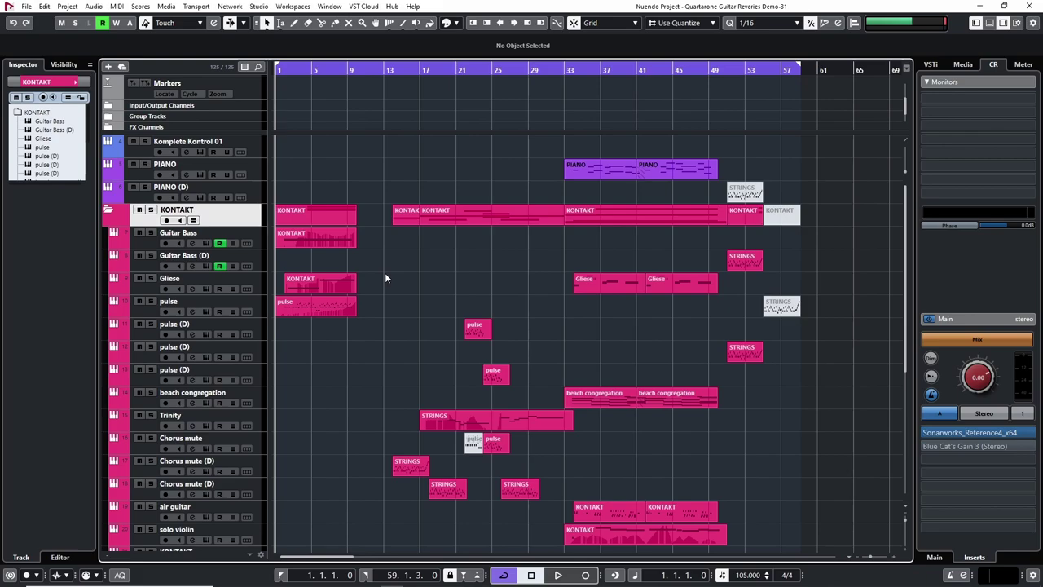
key(g)
scroll(488, 292, down, 5)
scroll(481, 298, up, 5)
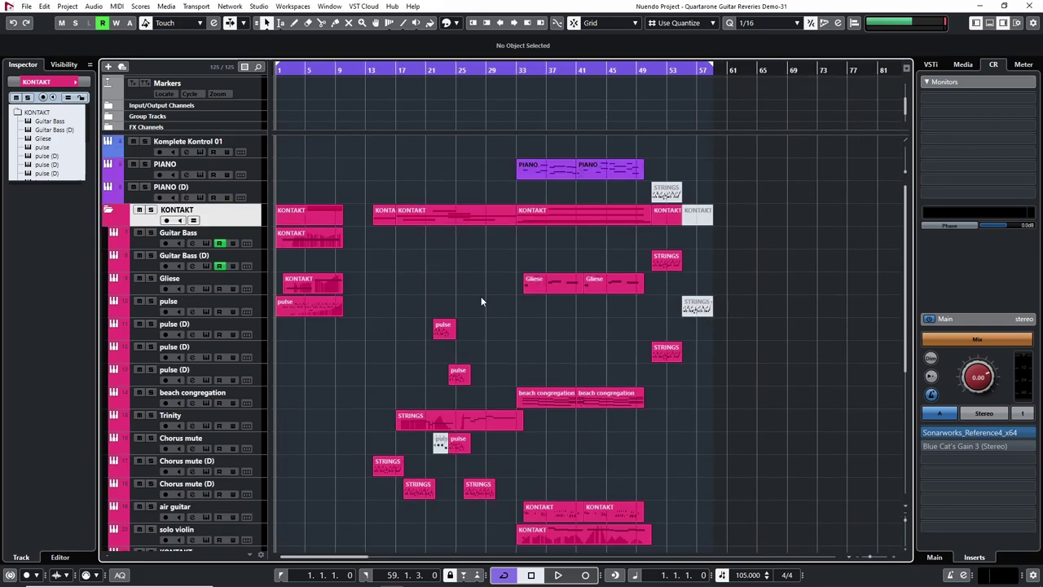
key(h)
key(h)
key(g)
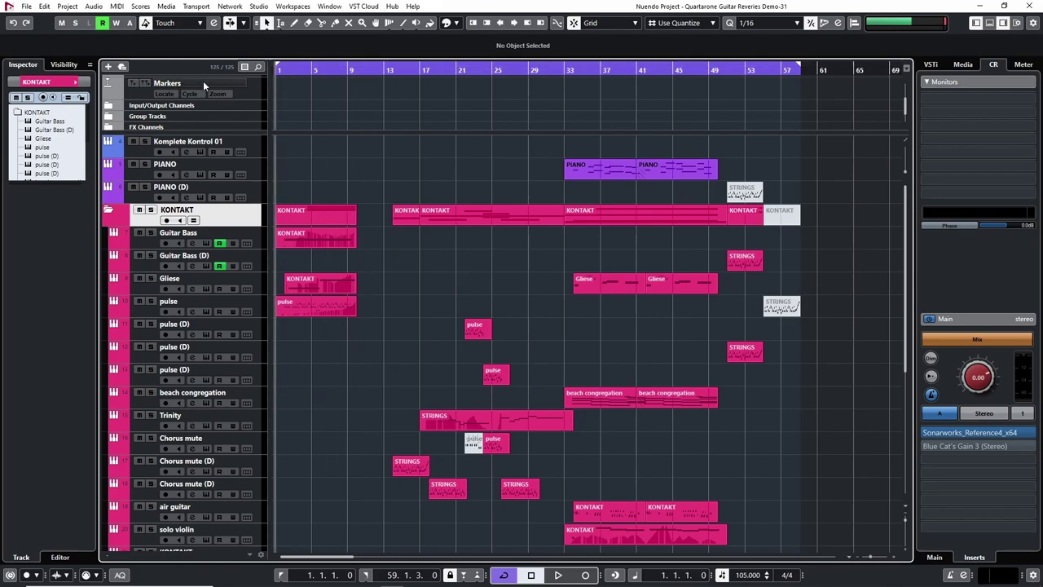
key(h)
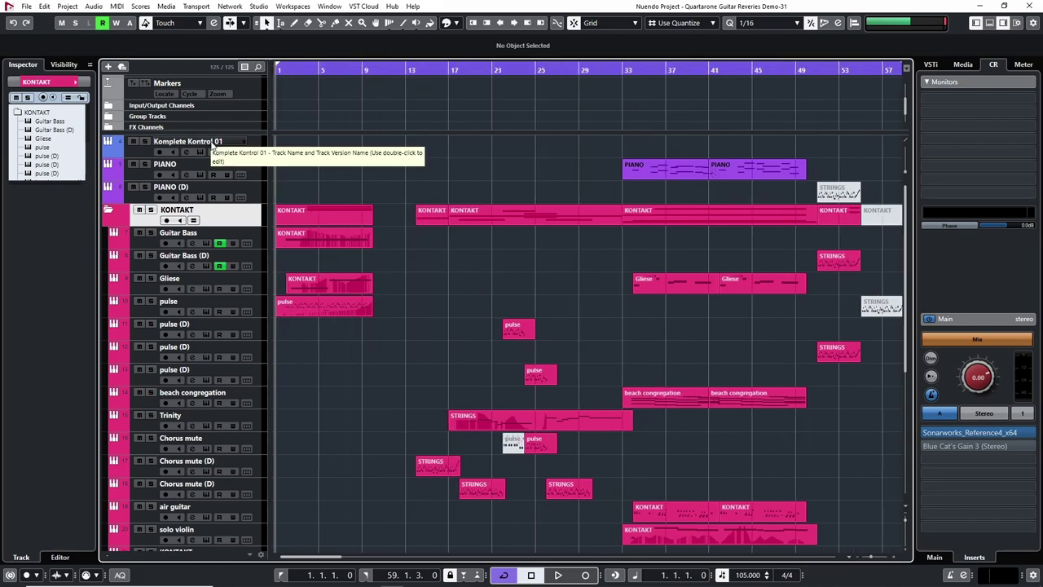
- Select the Guitar Bass track and start playing the arrangement from bar 1 with the opening bars enlarged
click(153, 244)
key(g)
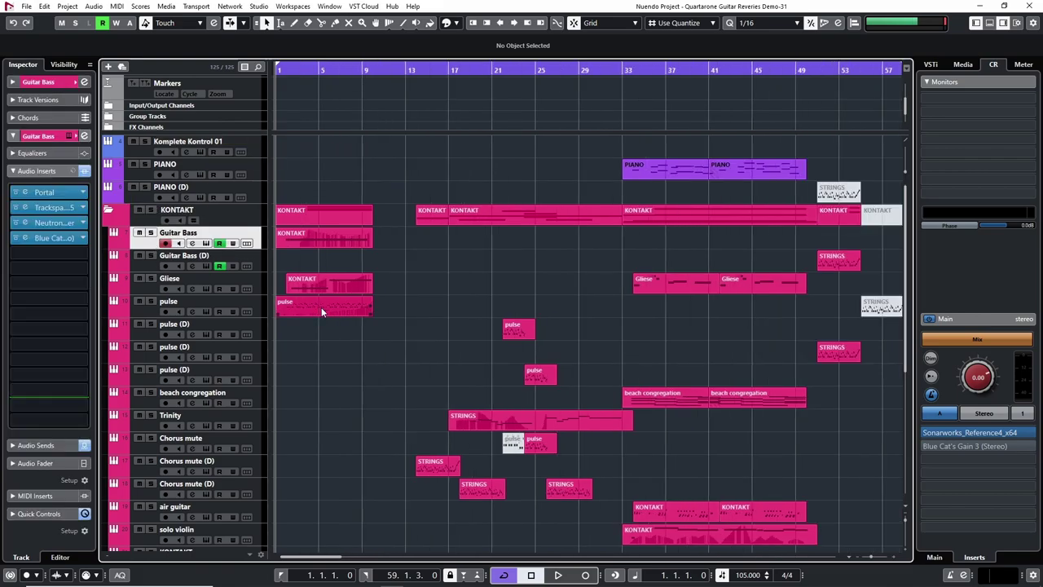
scroll(331, 295, down, 5)
scroll(378, 300, up, 5)
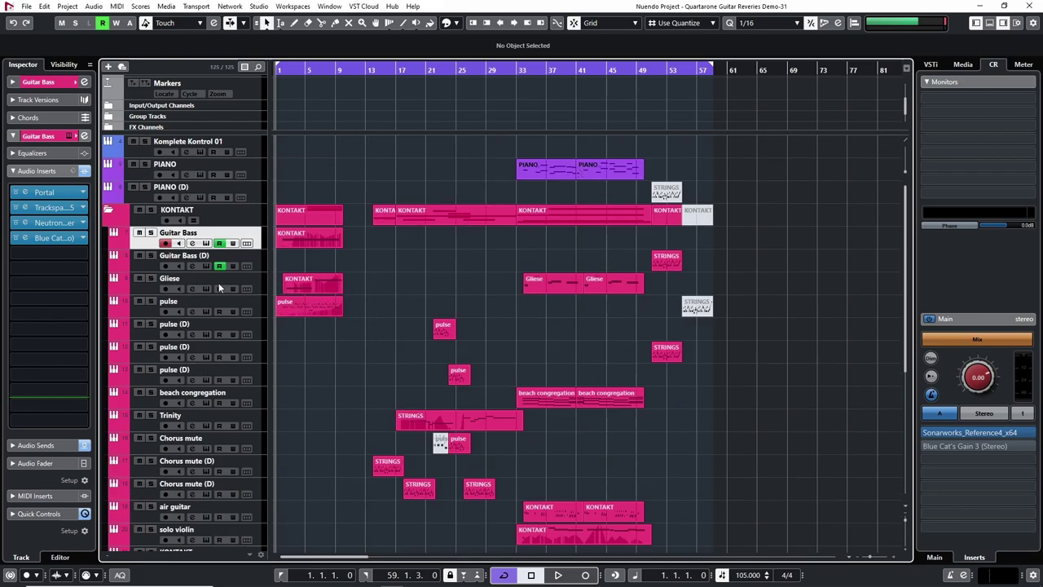
key(space)
key(h)
key(h)
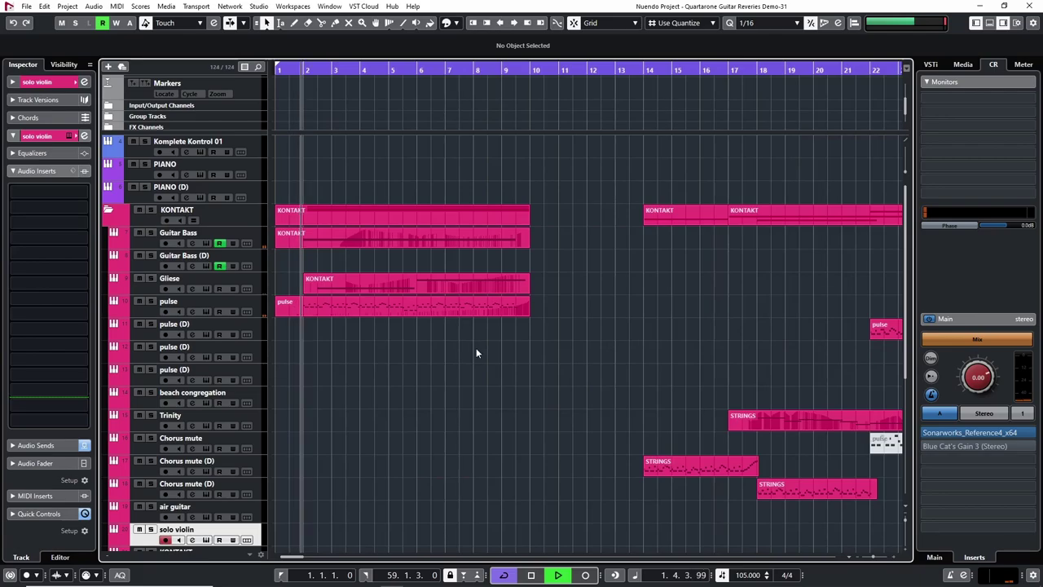
- Open the opening clip of the pulse track in the Key Editor and follow its notes during playback
double_click(458, 308)
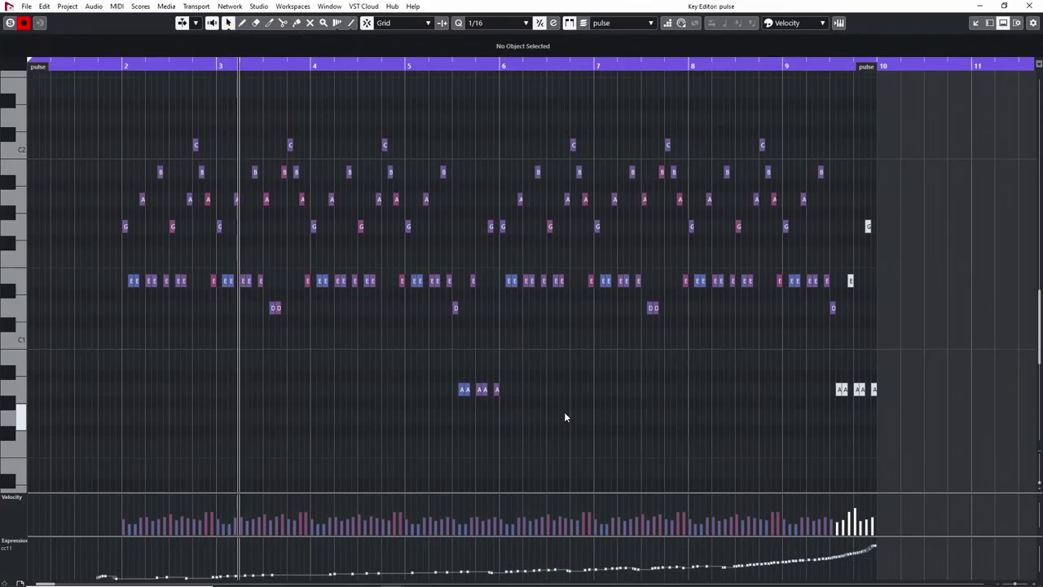
key(h)
key(h)
scroll(585, 363, right, 6)
- Show the pulse track's Kontakt instrument while its clip plays, and return to the project arrangement
key(F11)
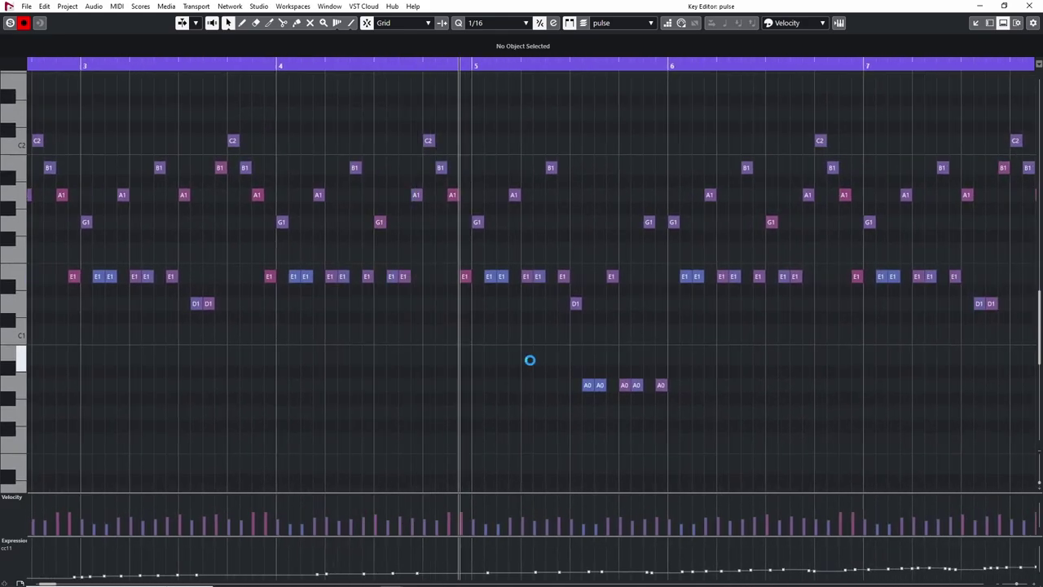
drag(777, 55, 406, 57)
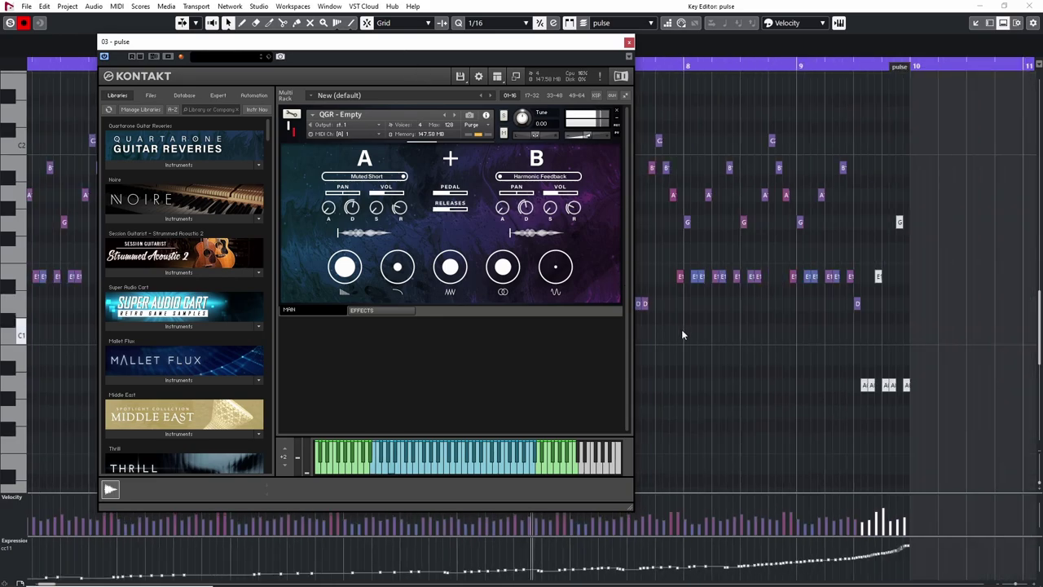
drag(517, 47, 428, 50)
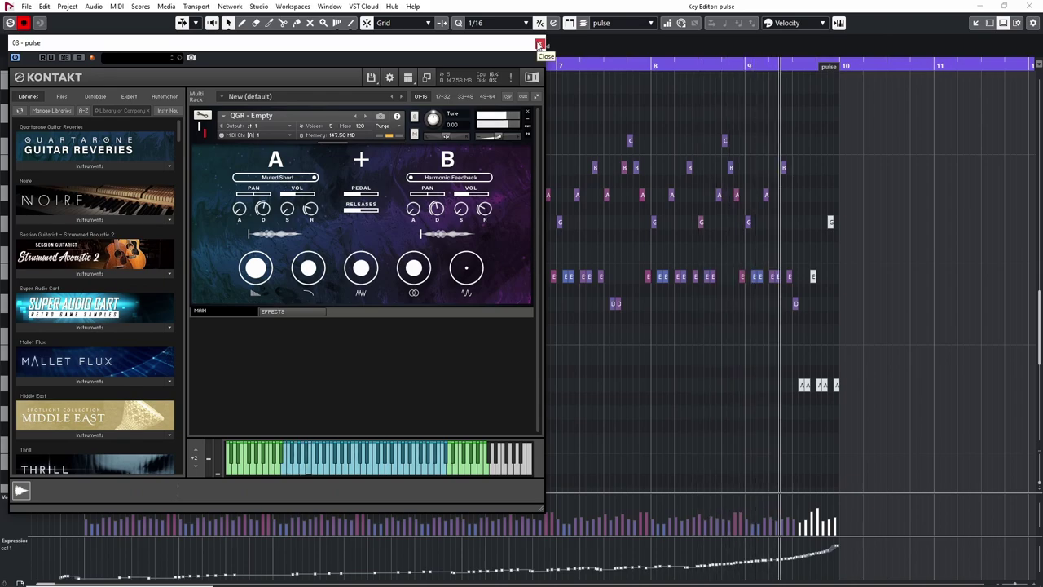
click(538, 44)
click(979, 5)
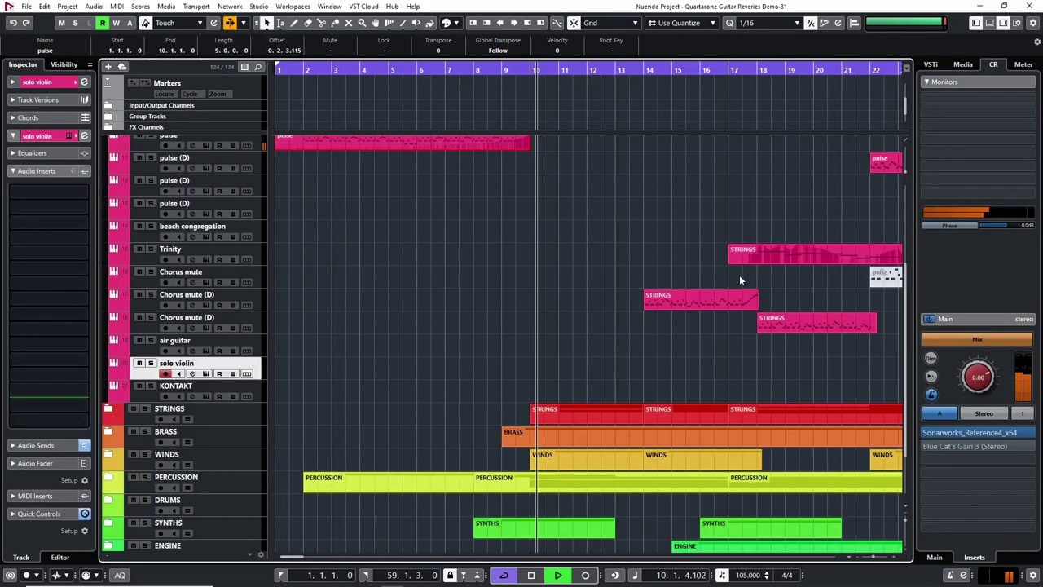
- Examine the notes of the Chorus mute (D) clip starting at bar 14 in the Key Editor, and close the editor
key(h)
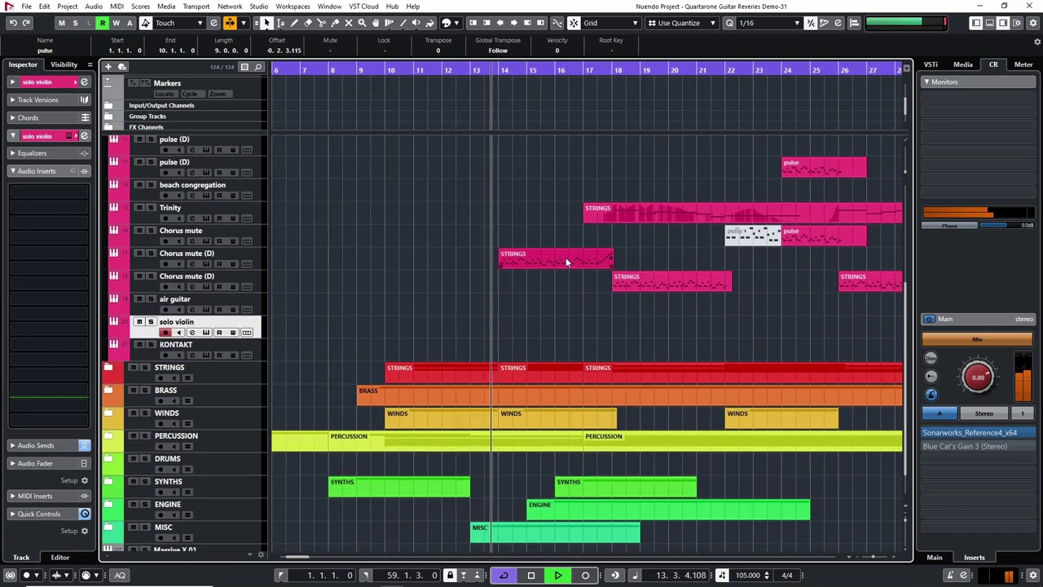
double_click(566, 257)
scroll(722, 369, up, 2)
scroll(854, 317, down, 3)
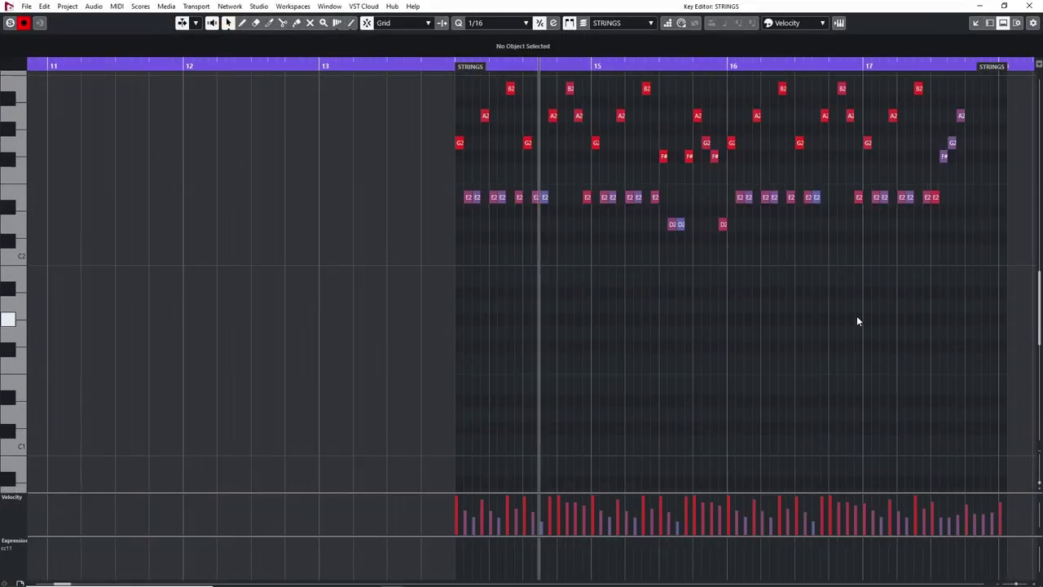
scroll(717, 337, up, 1)
scroll(626, 352, up, 5)
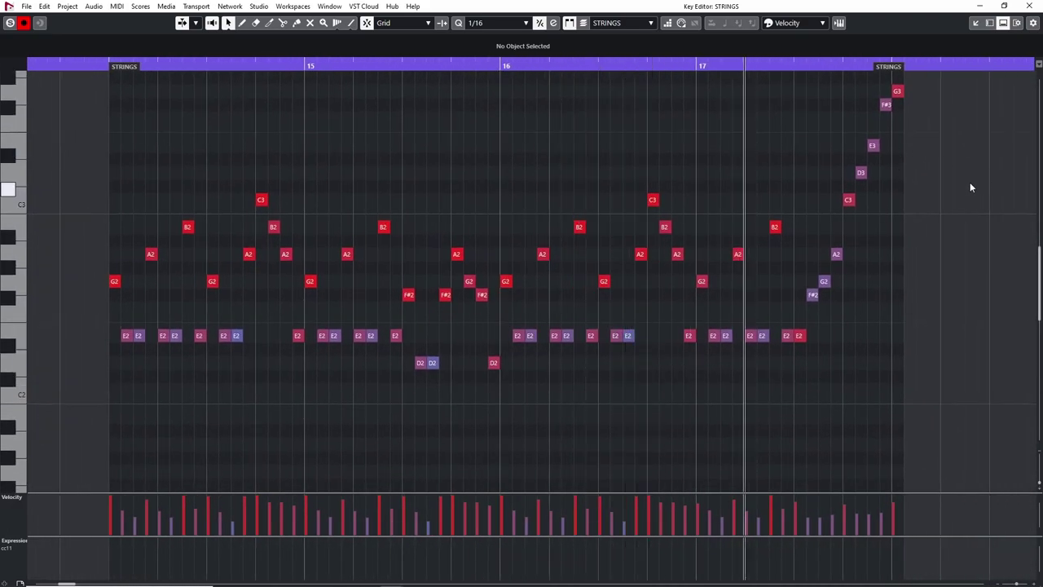
key(ctrl+e)
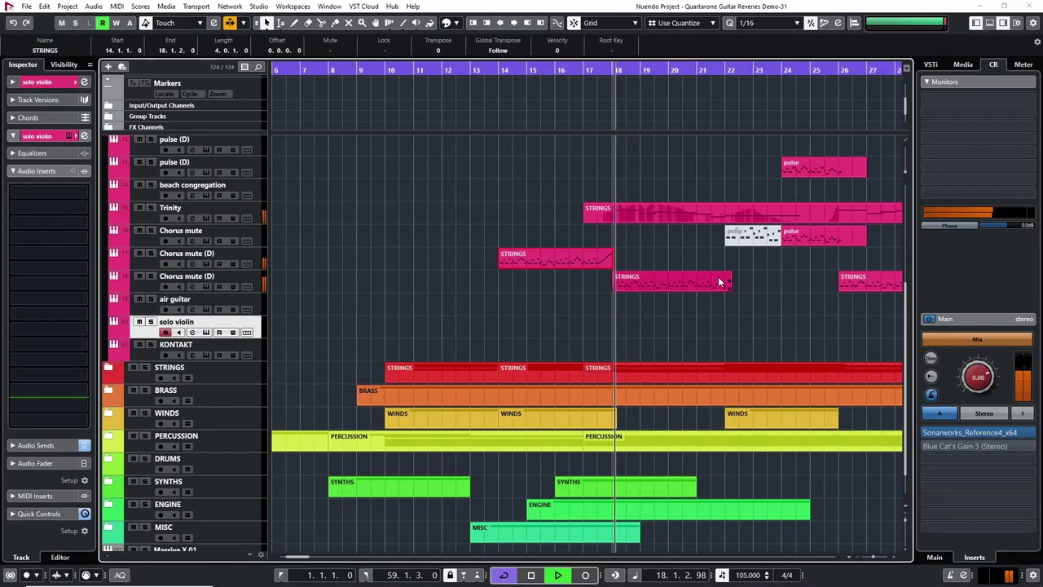
- Examine the melody notes of the Trinity track's STRINGS clip from start to end, and close the Key Editor
double_click(662, 207)
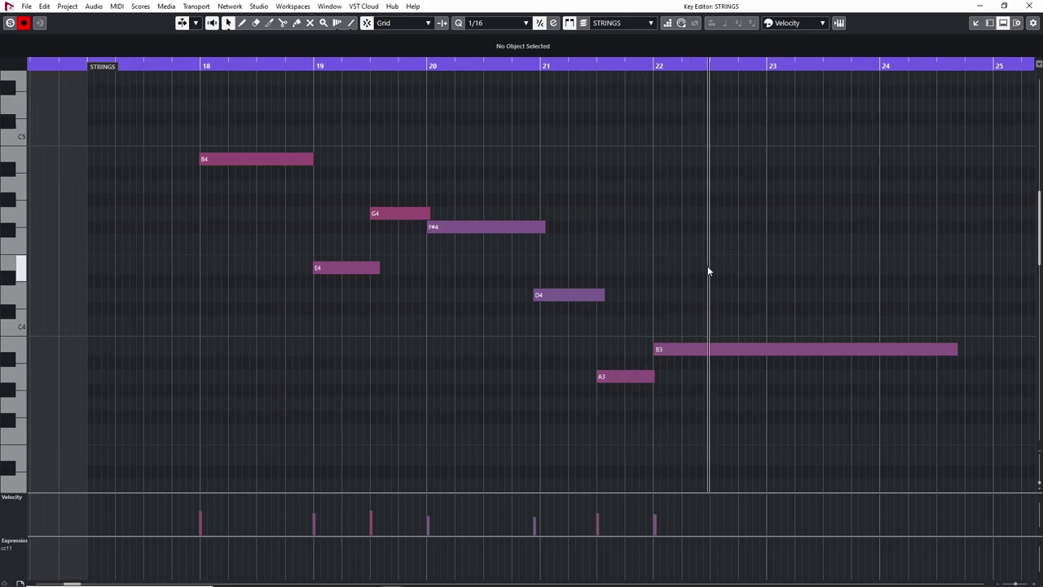
key(g)
key(g)
key(g)
key(g)
key(g)
drag(804, 256, 635, 257)
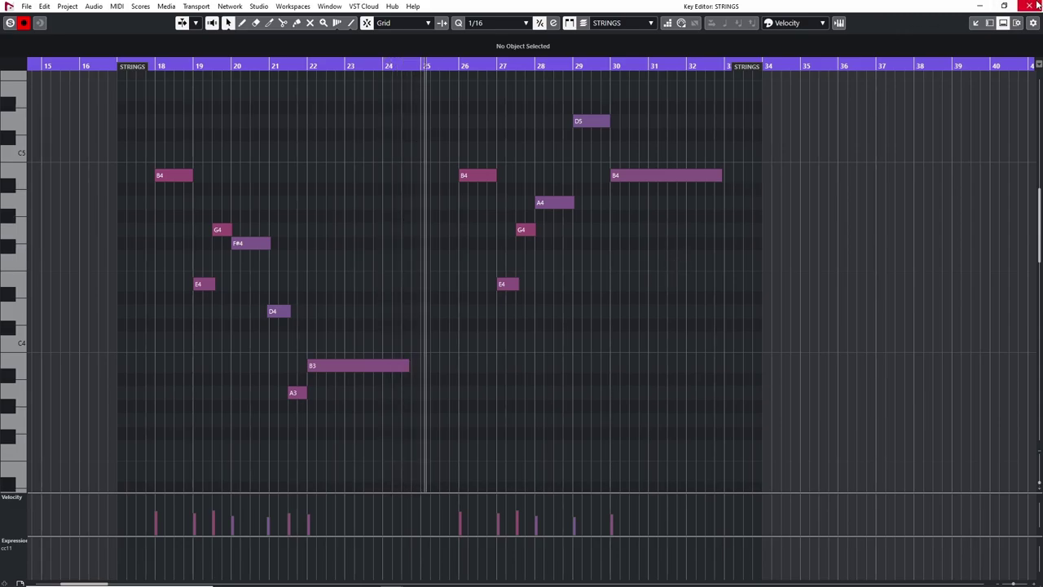
key(Escape)
- Examine the notes of the Chorus mute (D) clip starting at bar 26, and return to the arrangement
scroll(594, 283, right, 5)
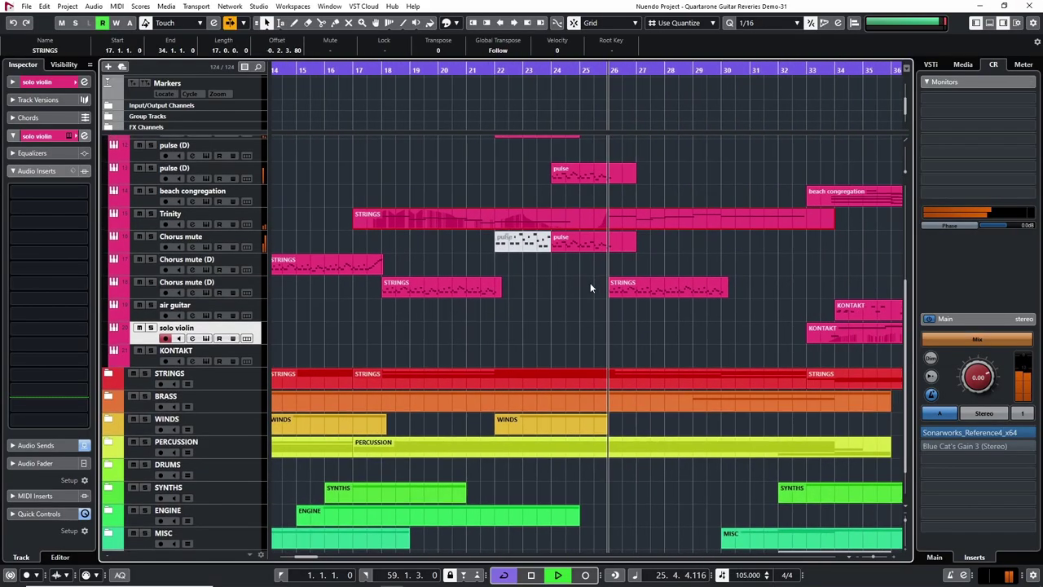
double_click(612, 284)
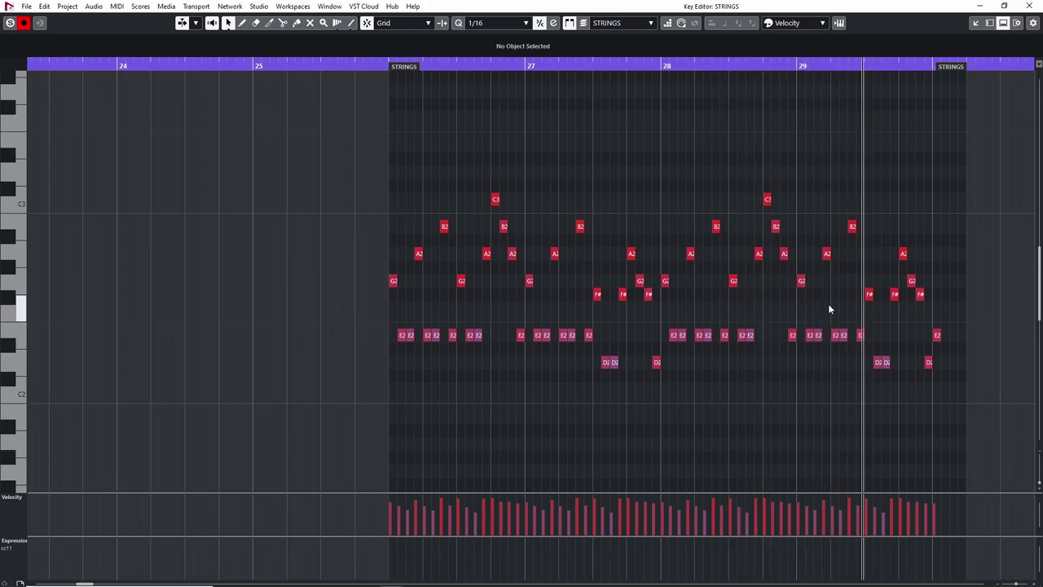
click(1031, 6)
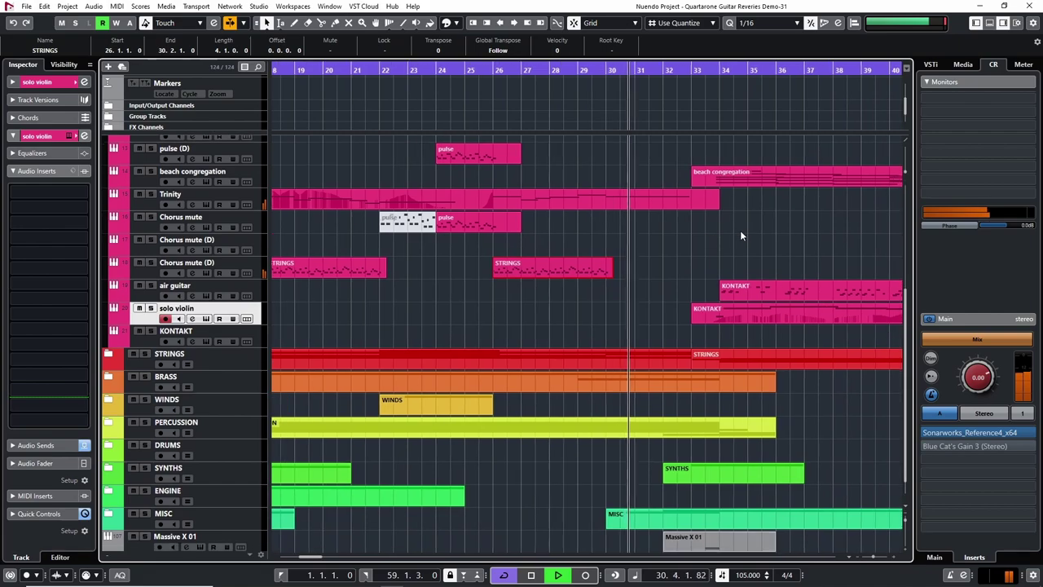
- Expand the BRASS folder, view the notes of the monster track's clip starting at bar 29, and return to the arrangement
scroll(737, 244, up, 4)
scroll(738, 260, down, 4)
double_click(408, 377)
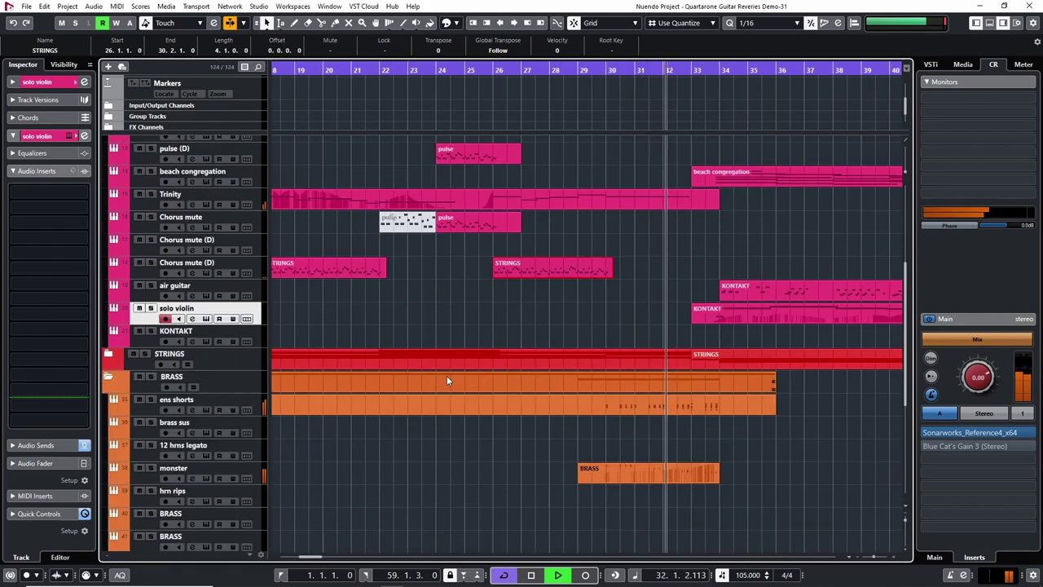
scroll(670, 312, down, 7)
click(690, 241)
double_click(681, 309)
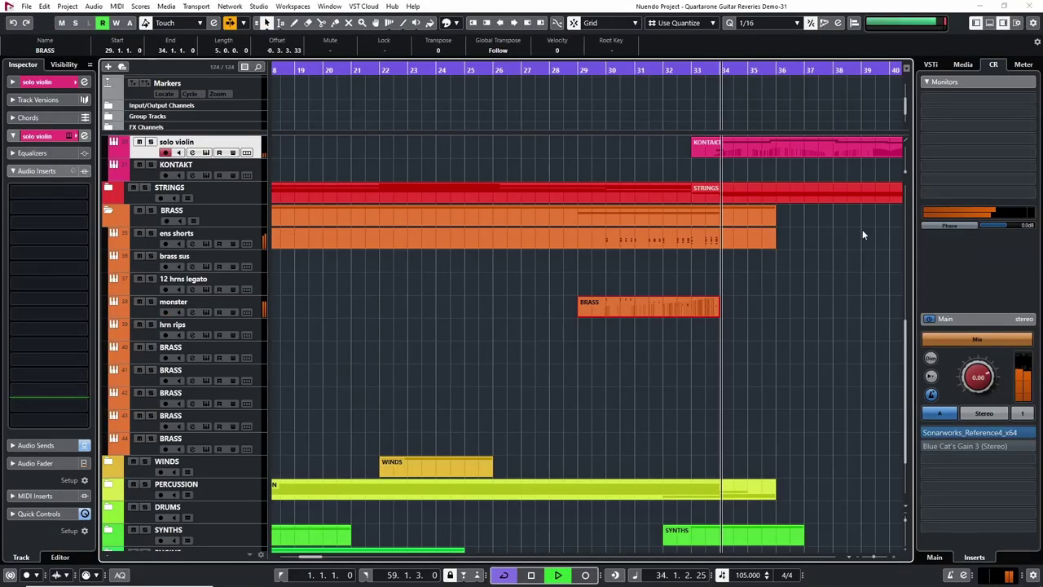
key(Escape)
- Examine the chord notes of the beach congregation clip starting at bar 33 across its pitch range, and close the Key Editor
double_click(750, 340)
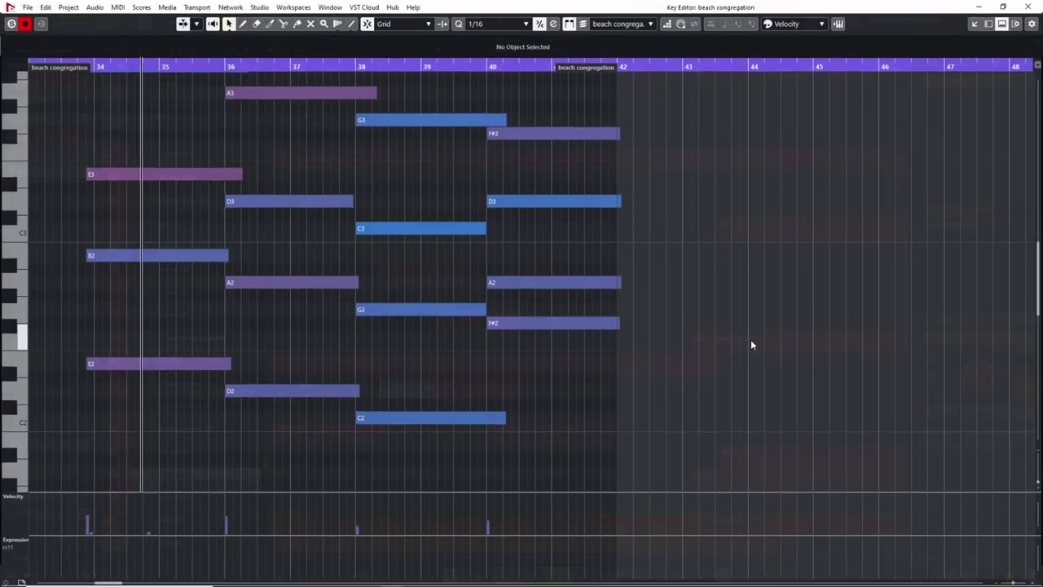
scroll(748, 333, up, 3)
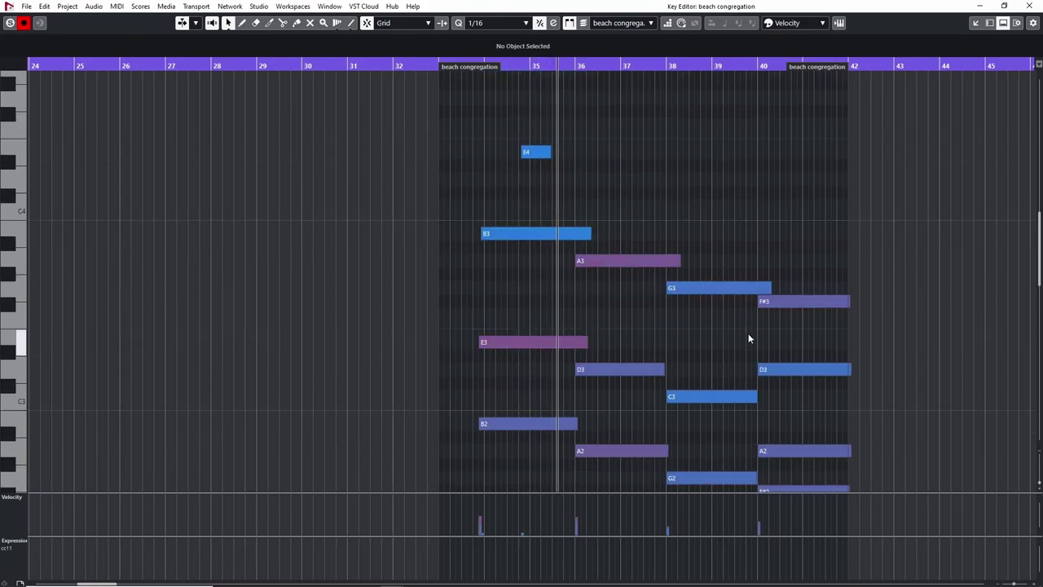
scroll(748, 334, down, 3)
scroll(749, 334, up, 3)
scroll(750, 334, down, 3)
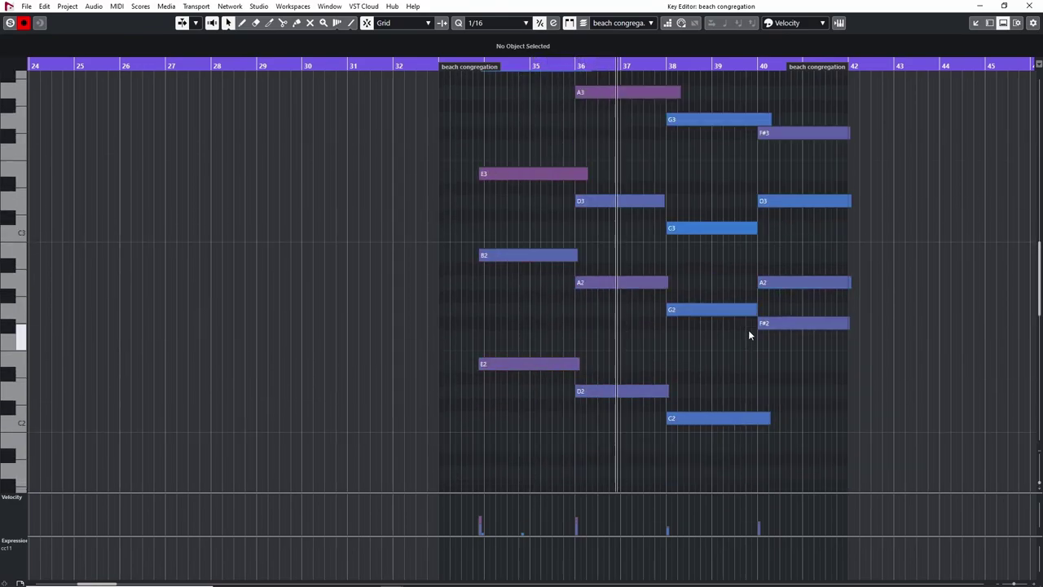
click(1028, 6)
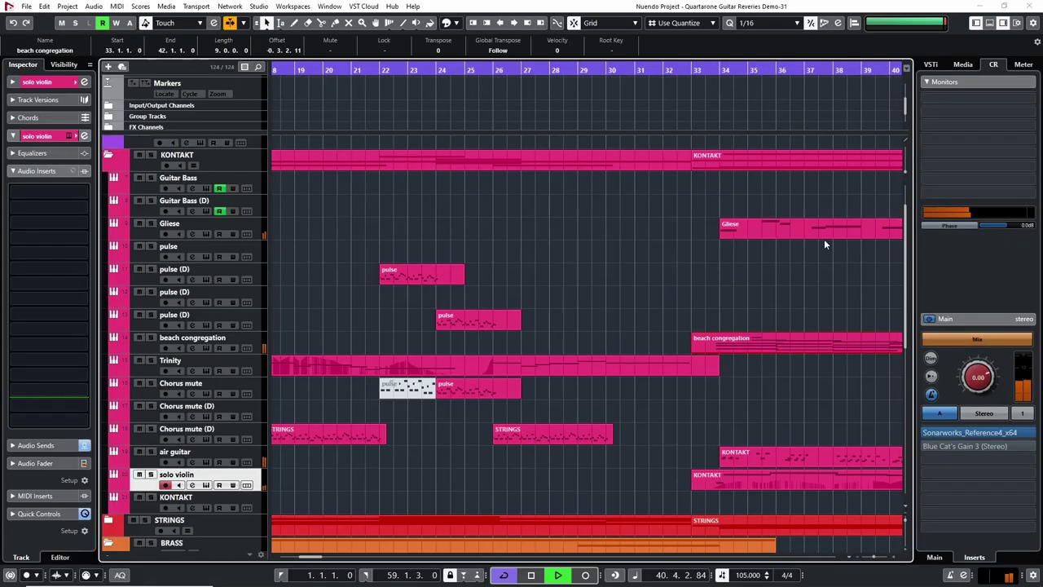
- Examine the notes of the air guitar track's KONTAKT clip starting at bar 42, and return to the arrangement
scroll(808, 299, down, 5)
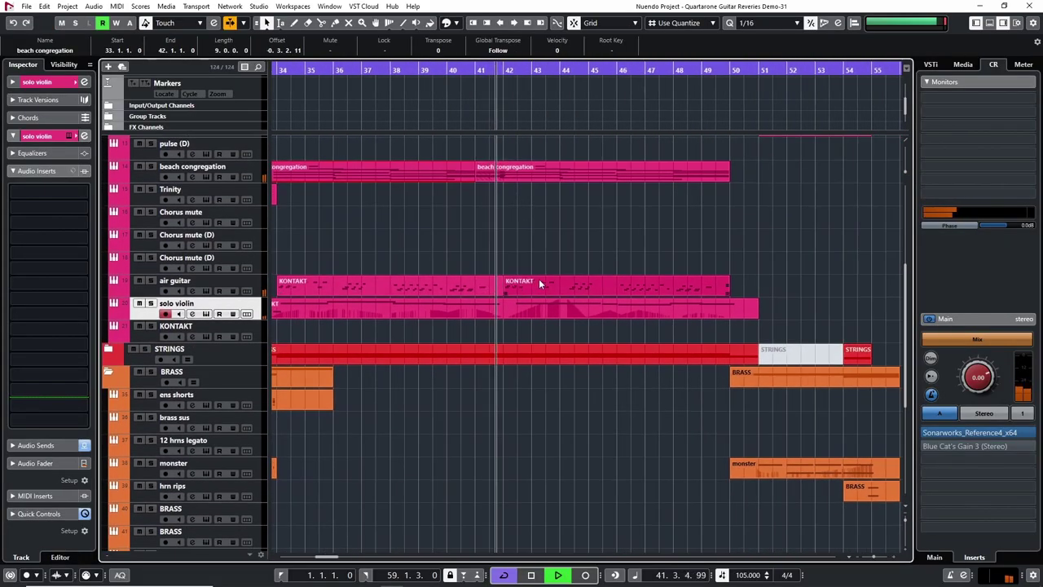
double_click(560, 279)
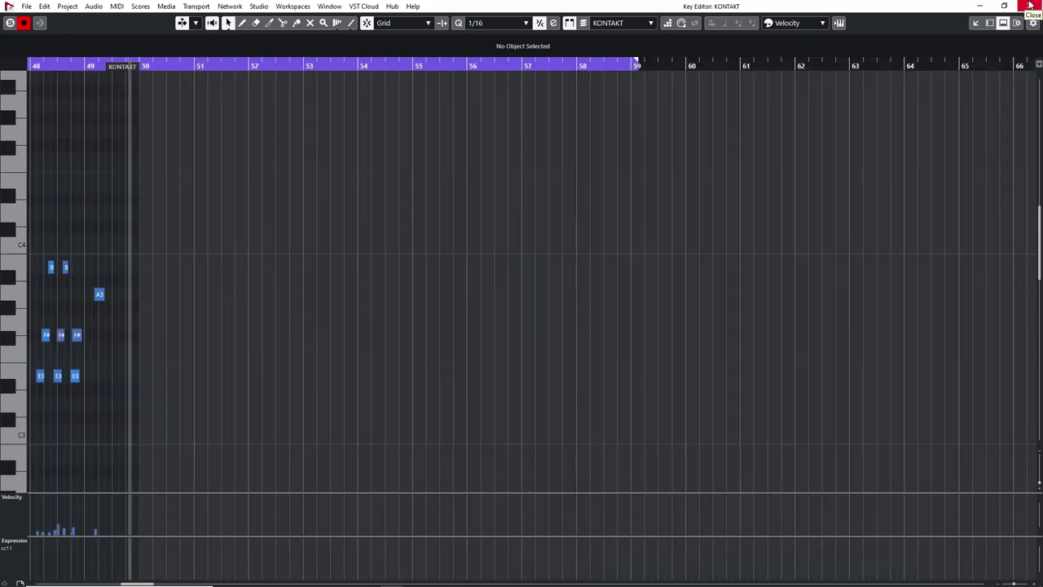
click(1030, 5)
- Examine the notes of the pulse (D) track's STRINGS clip starting at bar 51, and close the Key Editor
scroll(705, 319, up, 4)
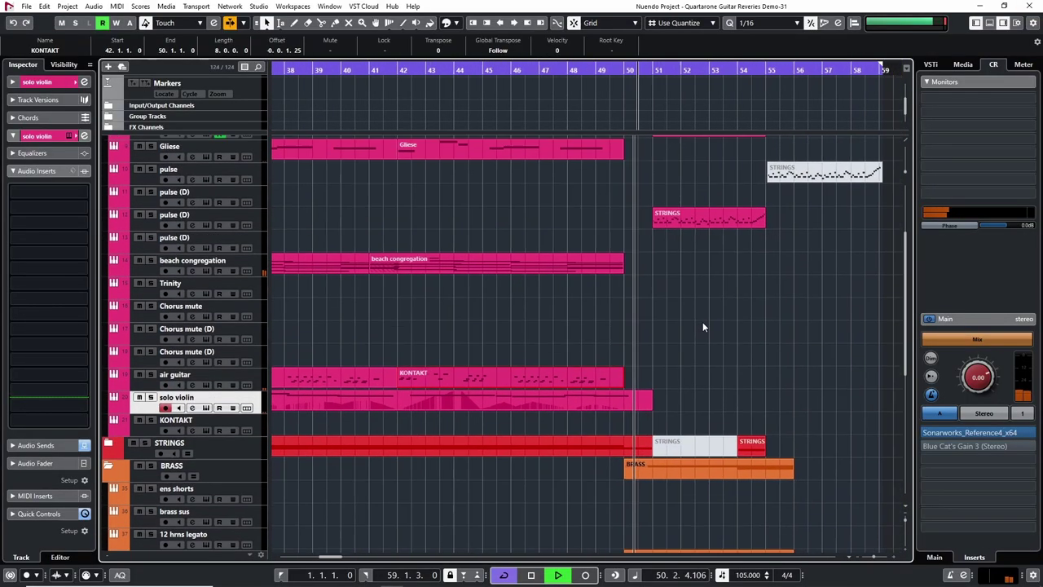
click(674, 233)
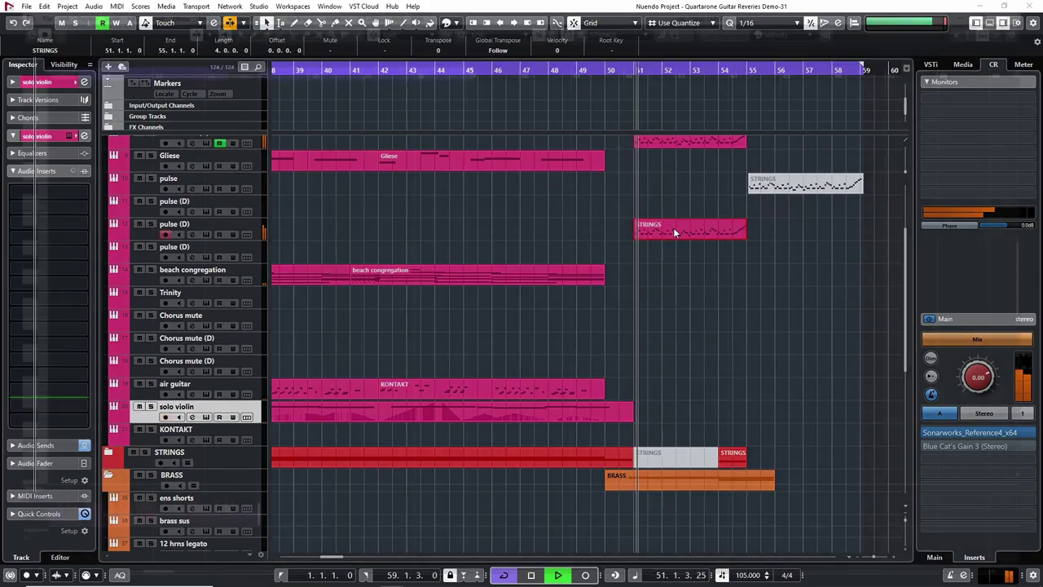
double_click(674, 233)
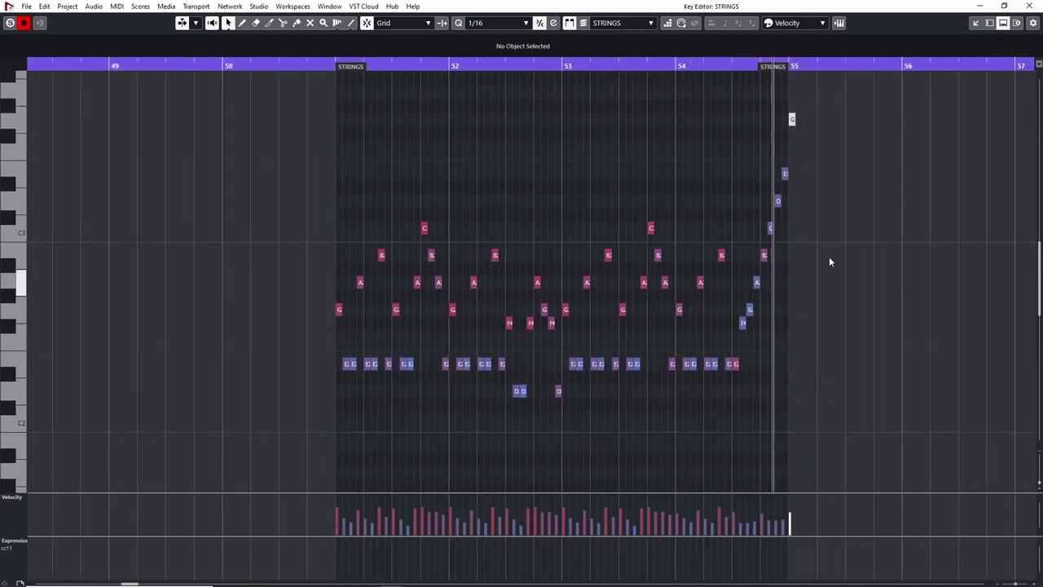
click(1033, 5)
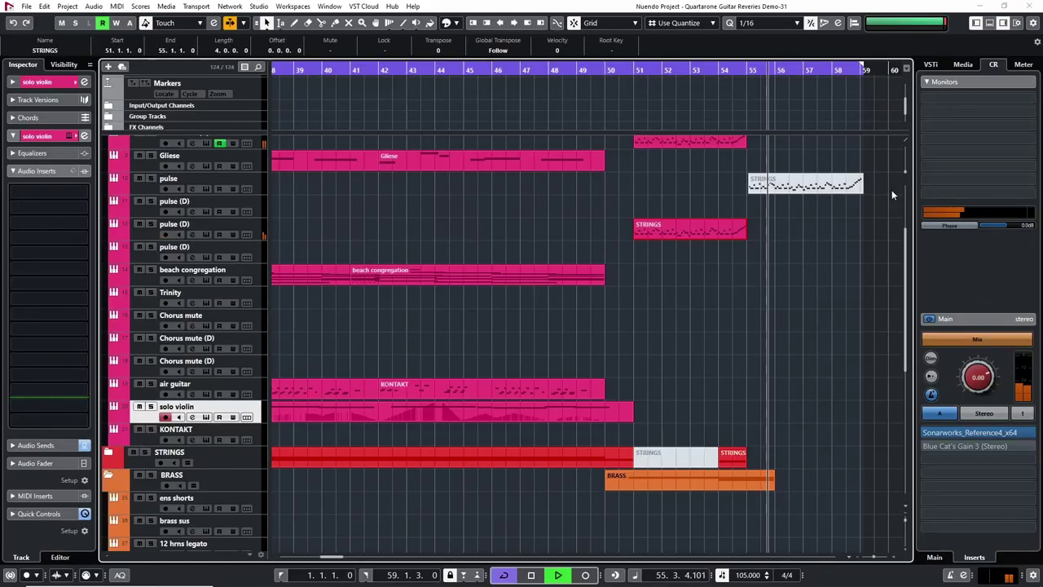